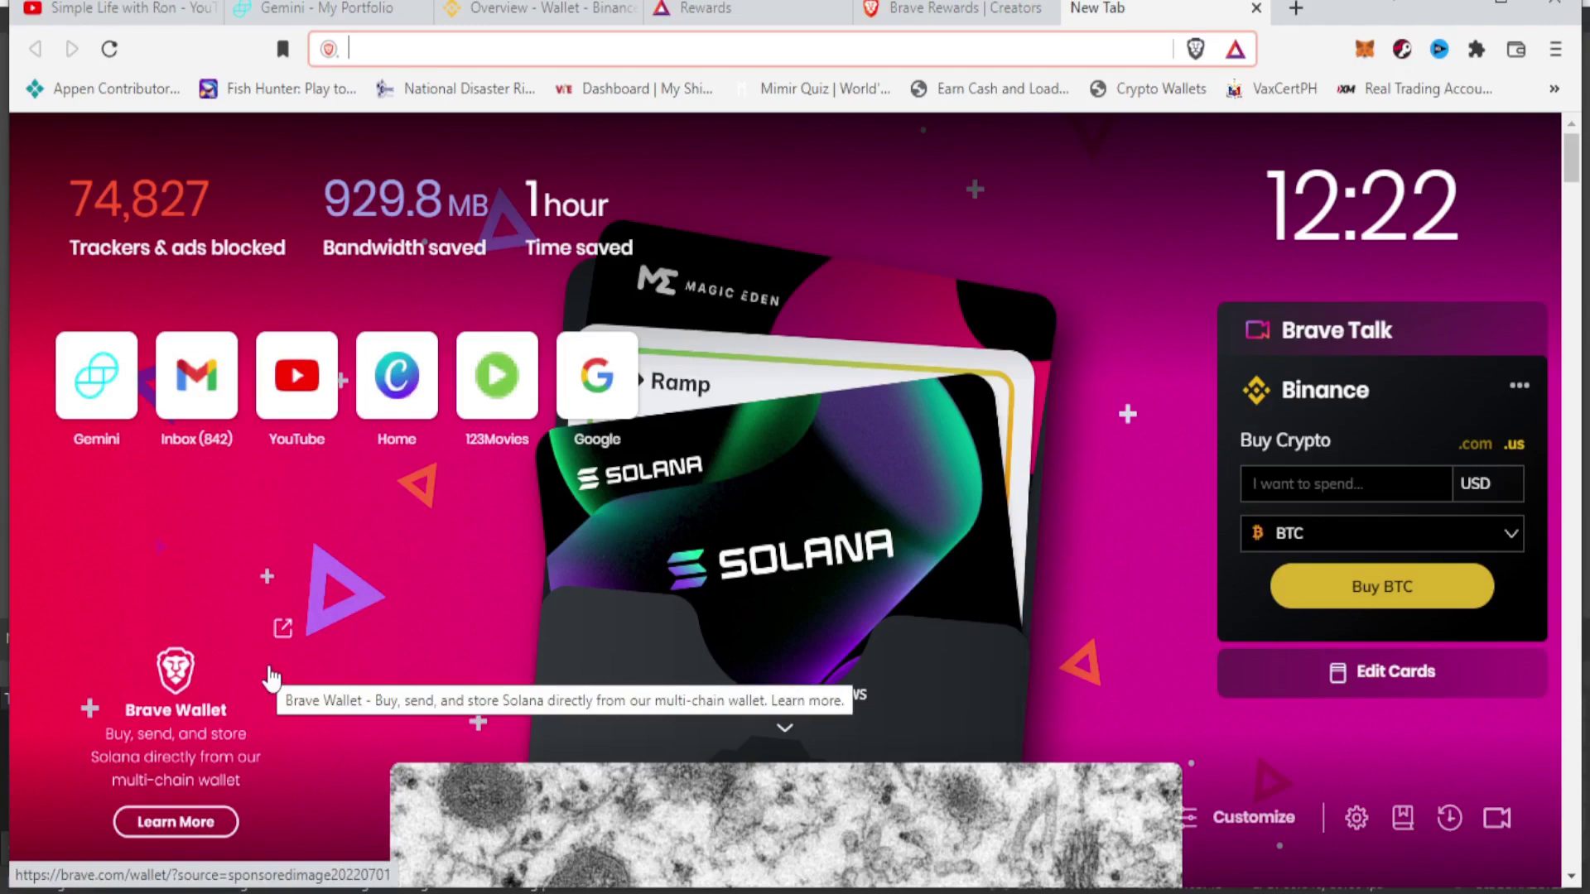
scroll(983, 571, down, 5)
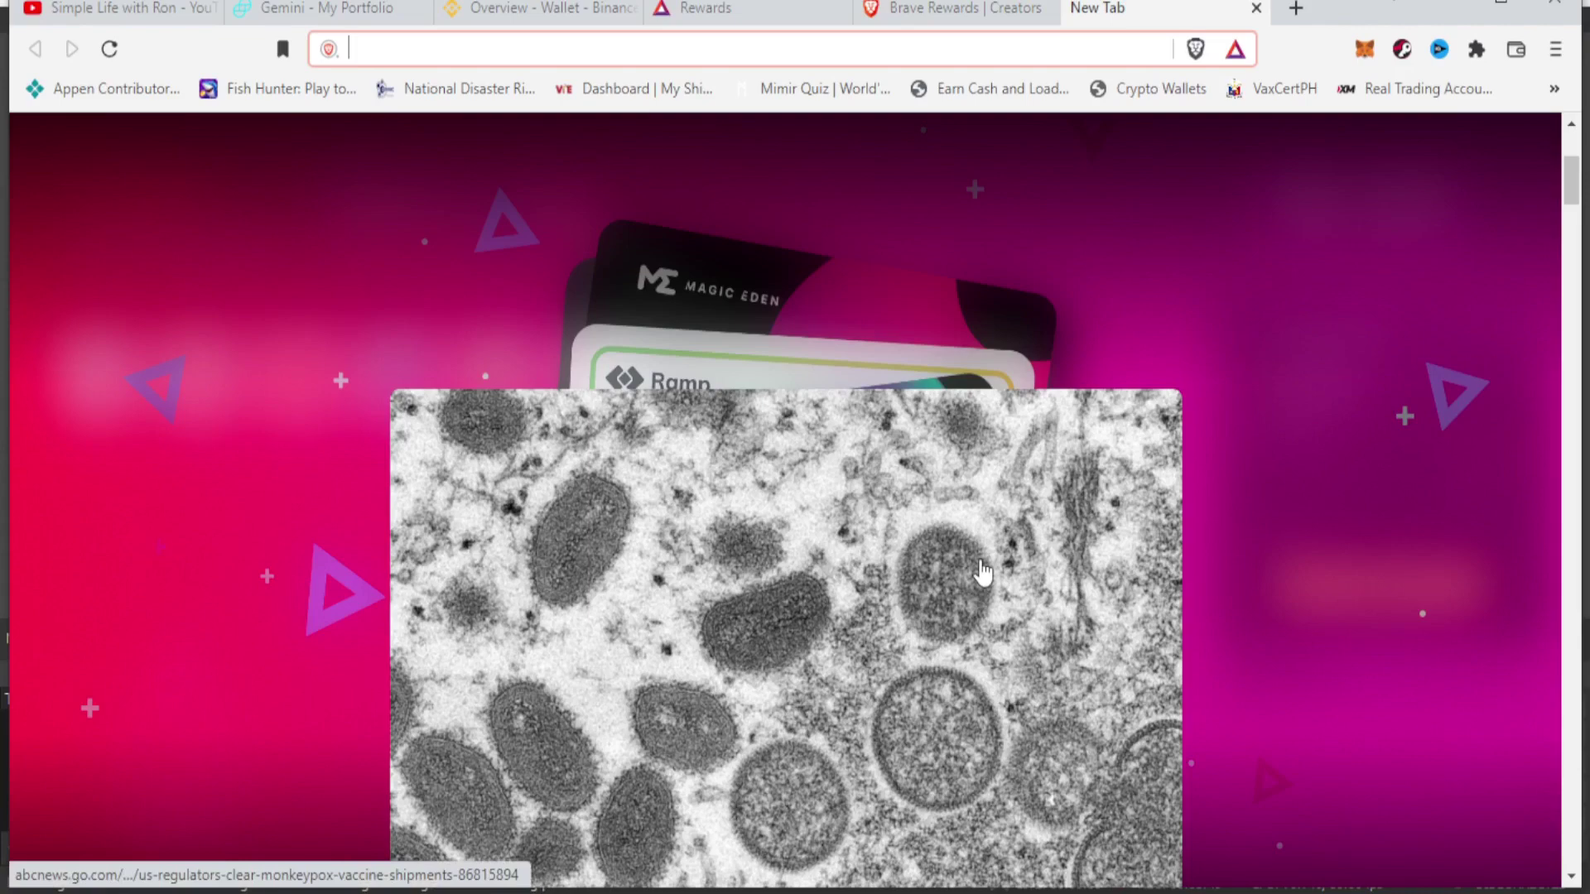
scroll(983, 572, up, 5)
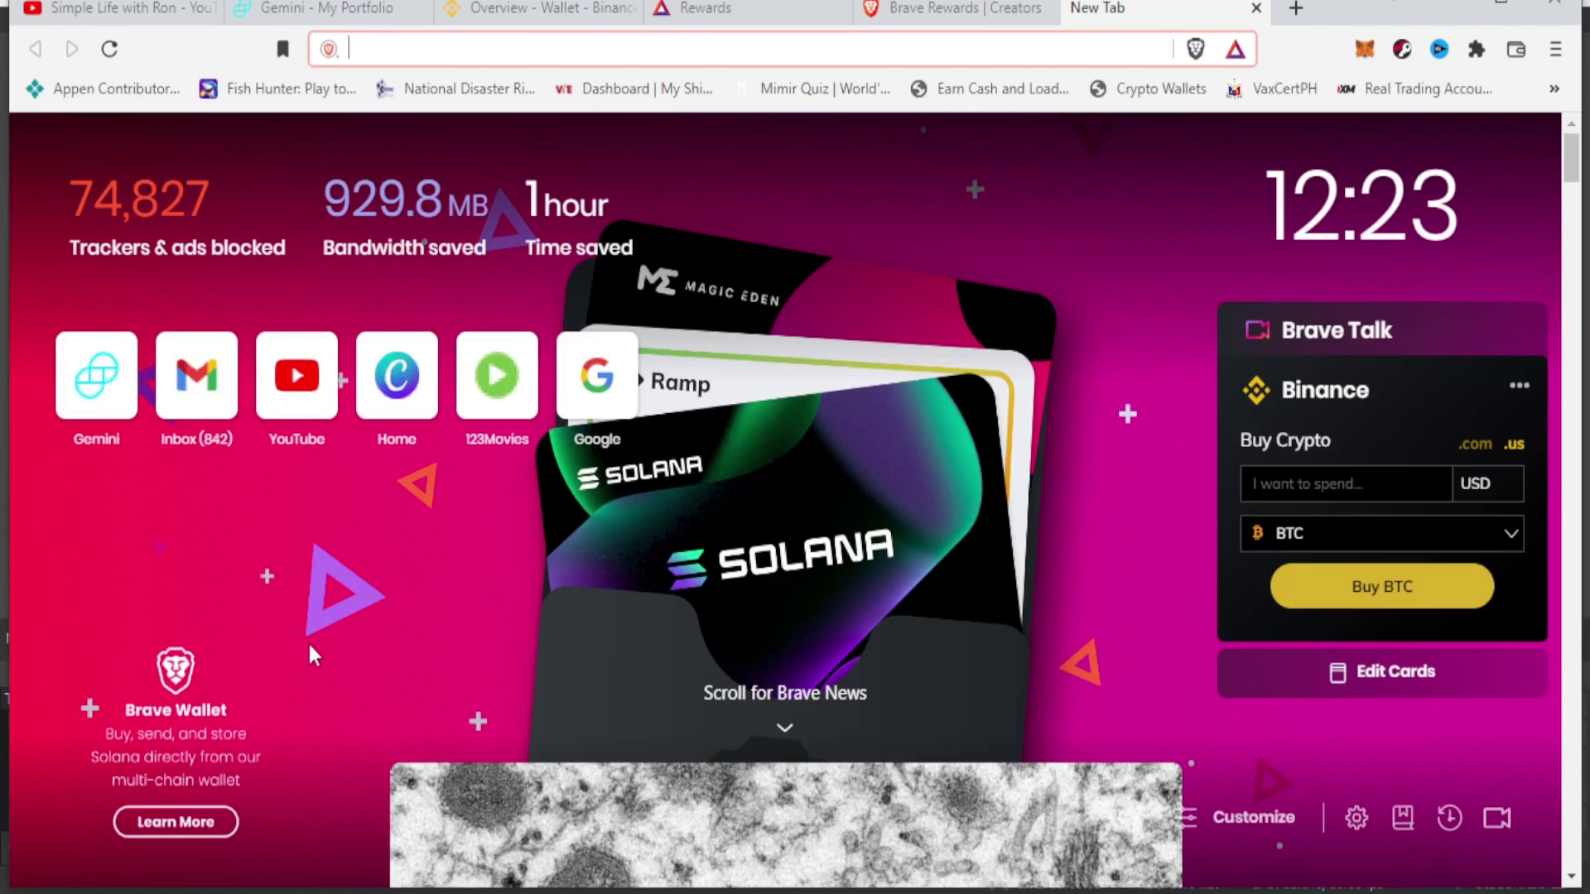
Step: Switch to the Brave Rewards Creators dashboard and review the BAT balance, payout status, Gemini wallet details and linked YouTube channel
click(980, 10)
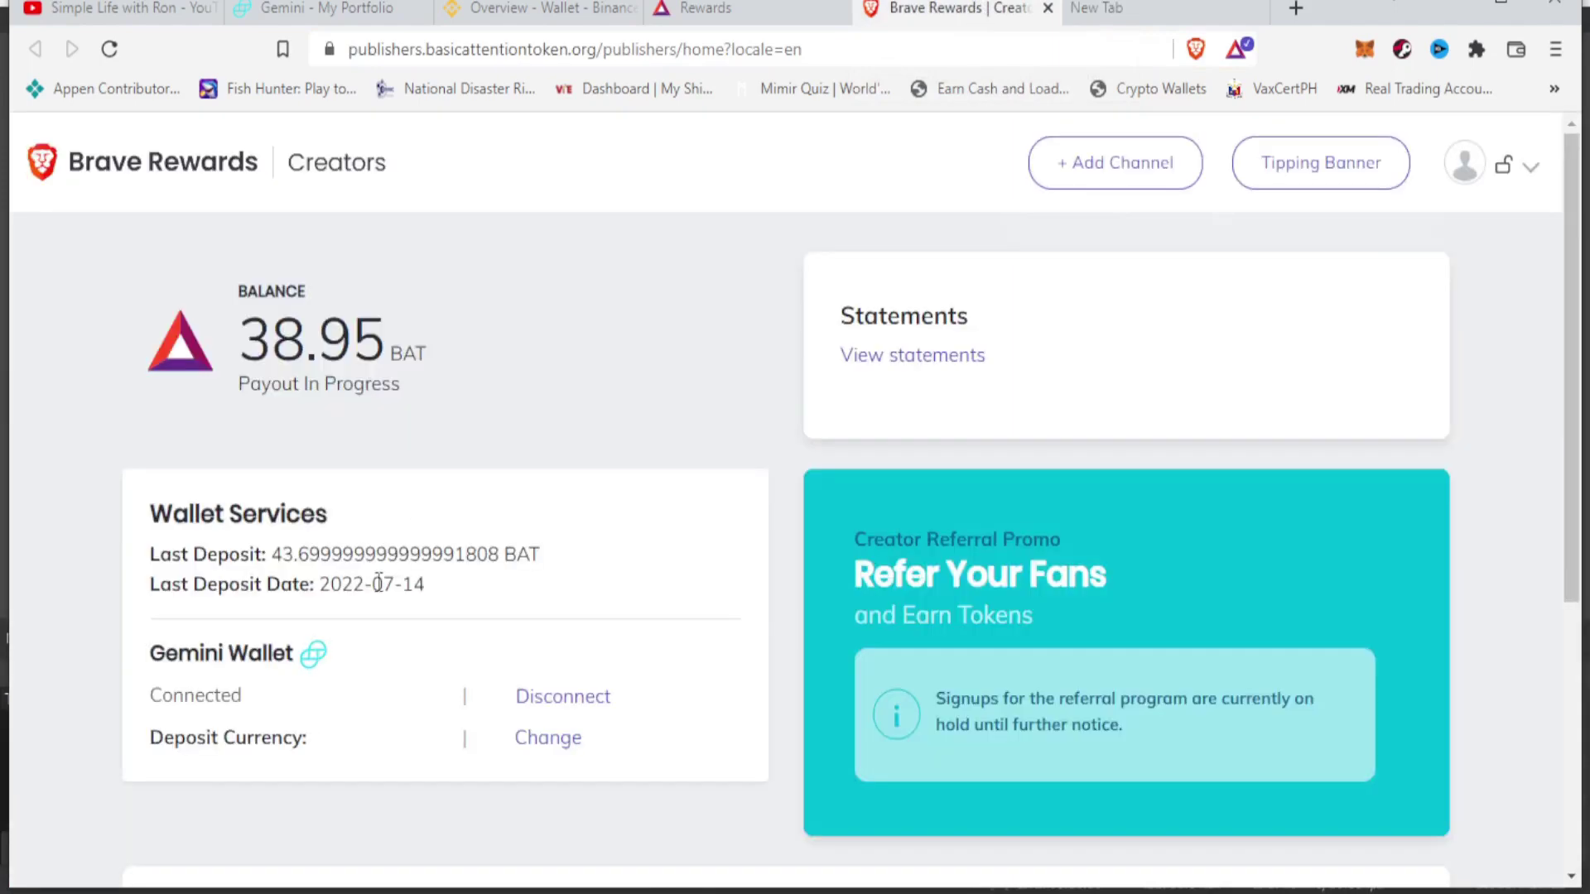
scroll(379, 588, down, 4)
scroll(379, 587, up, 4)
scroll(378, 588, down, 5)
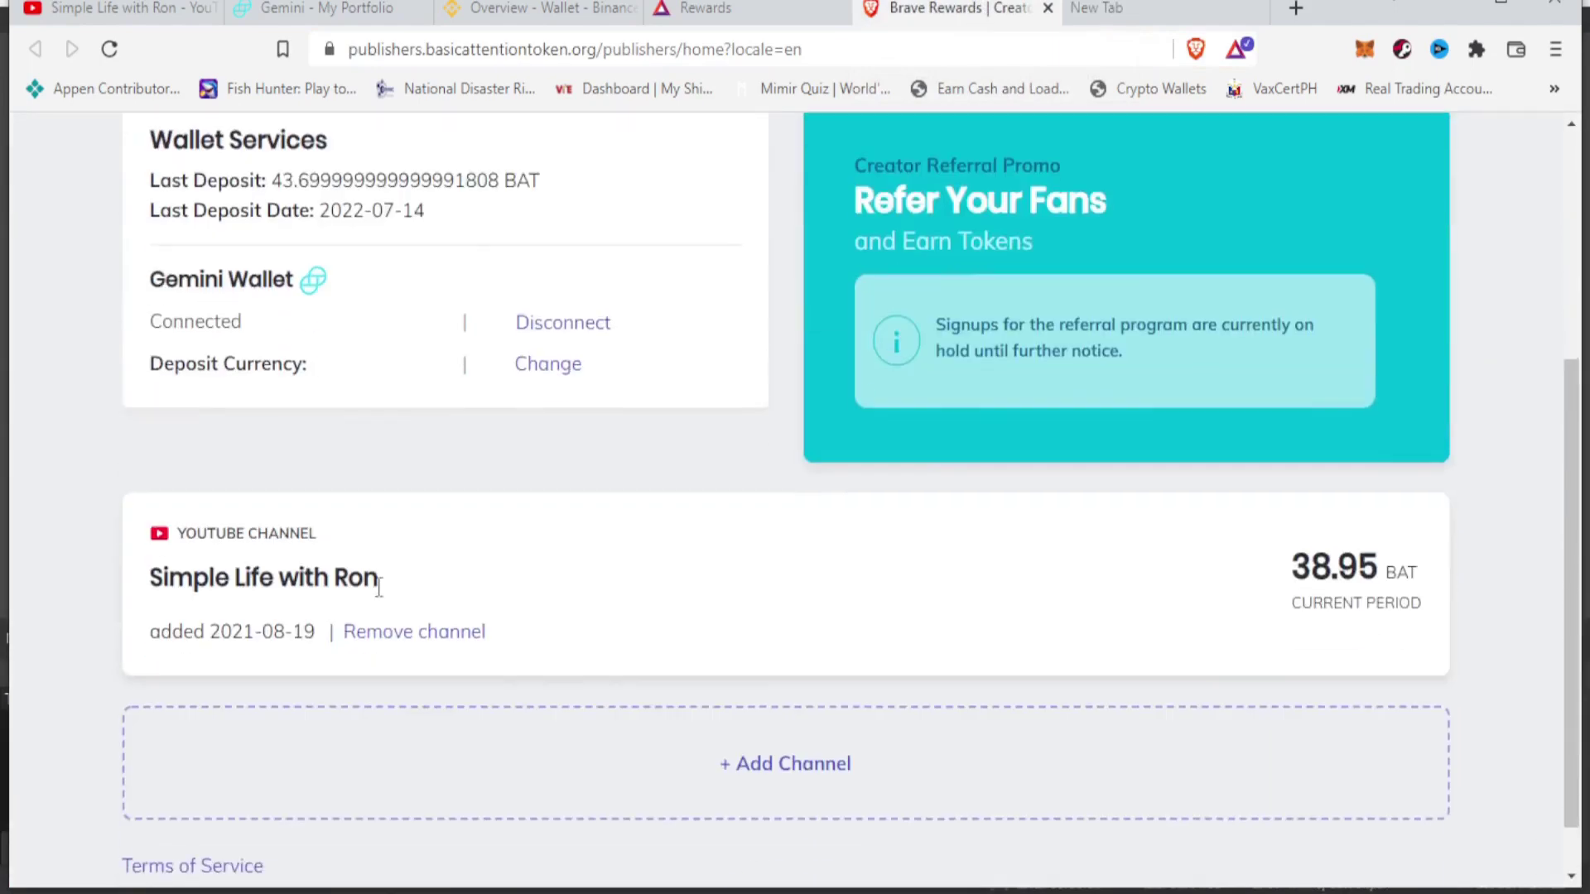
scroll(378, 588, up, 5)
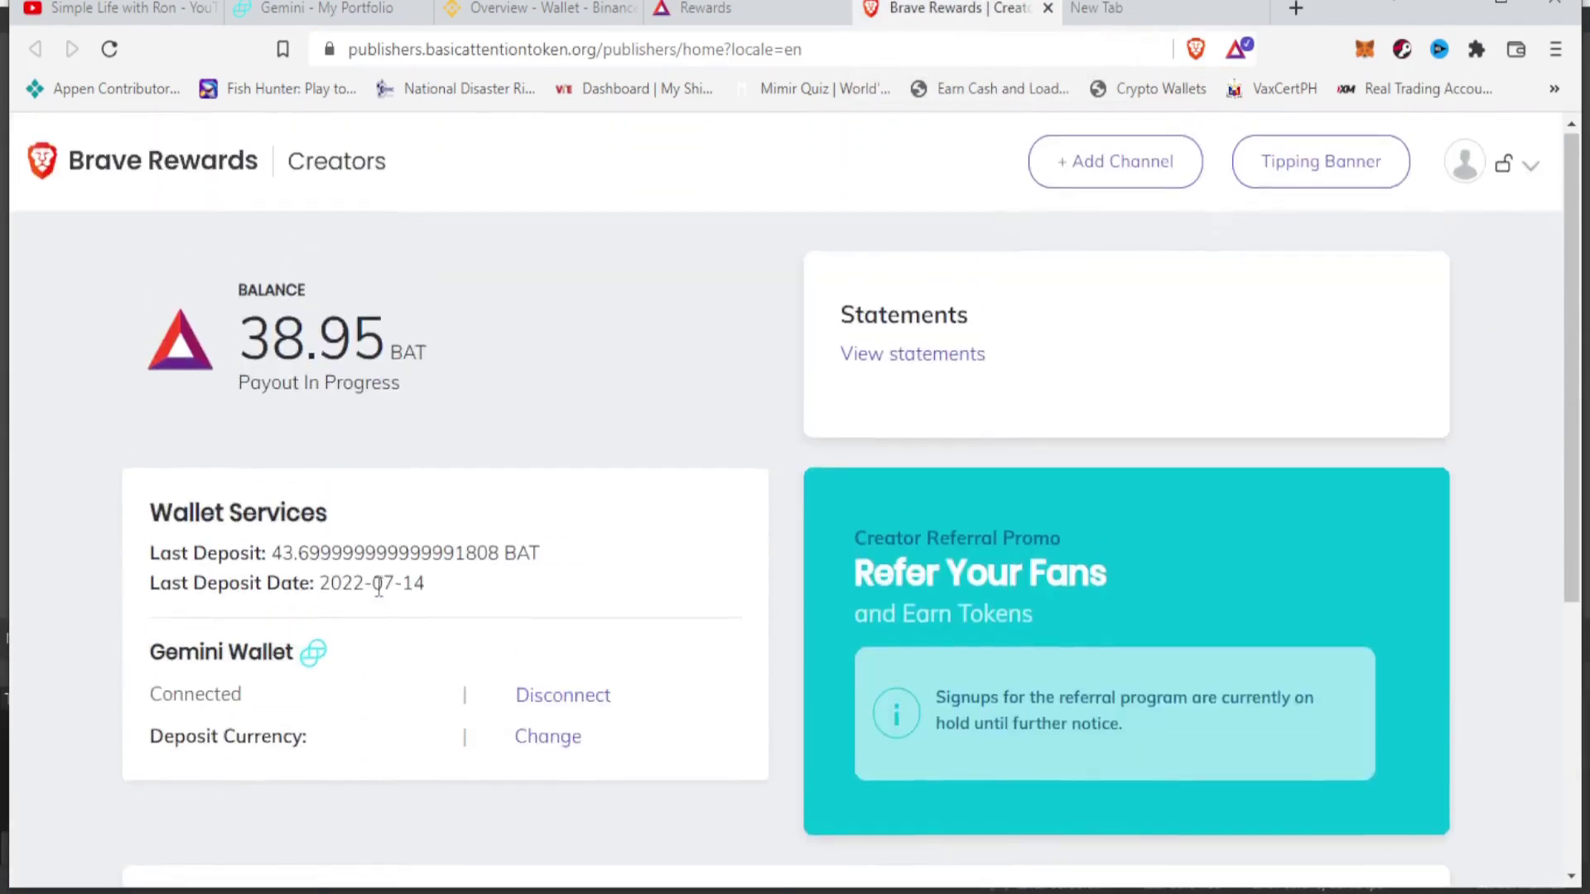
scroll(379, 590, down, 8)
scroll(380, 594, up, 8)
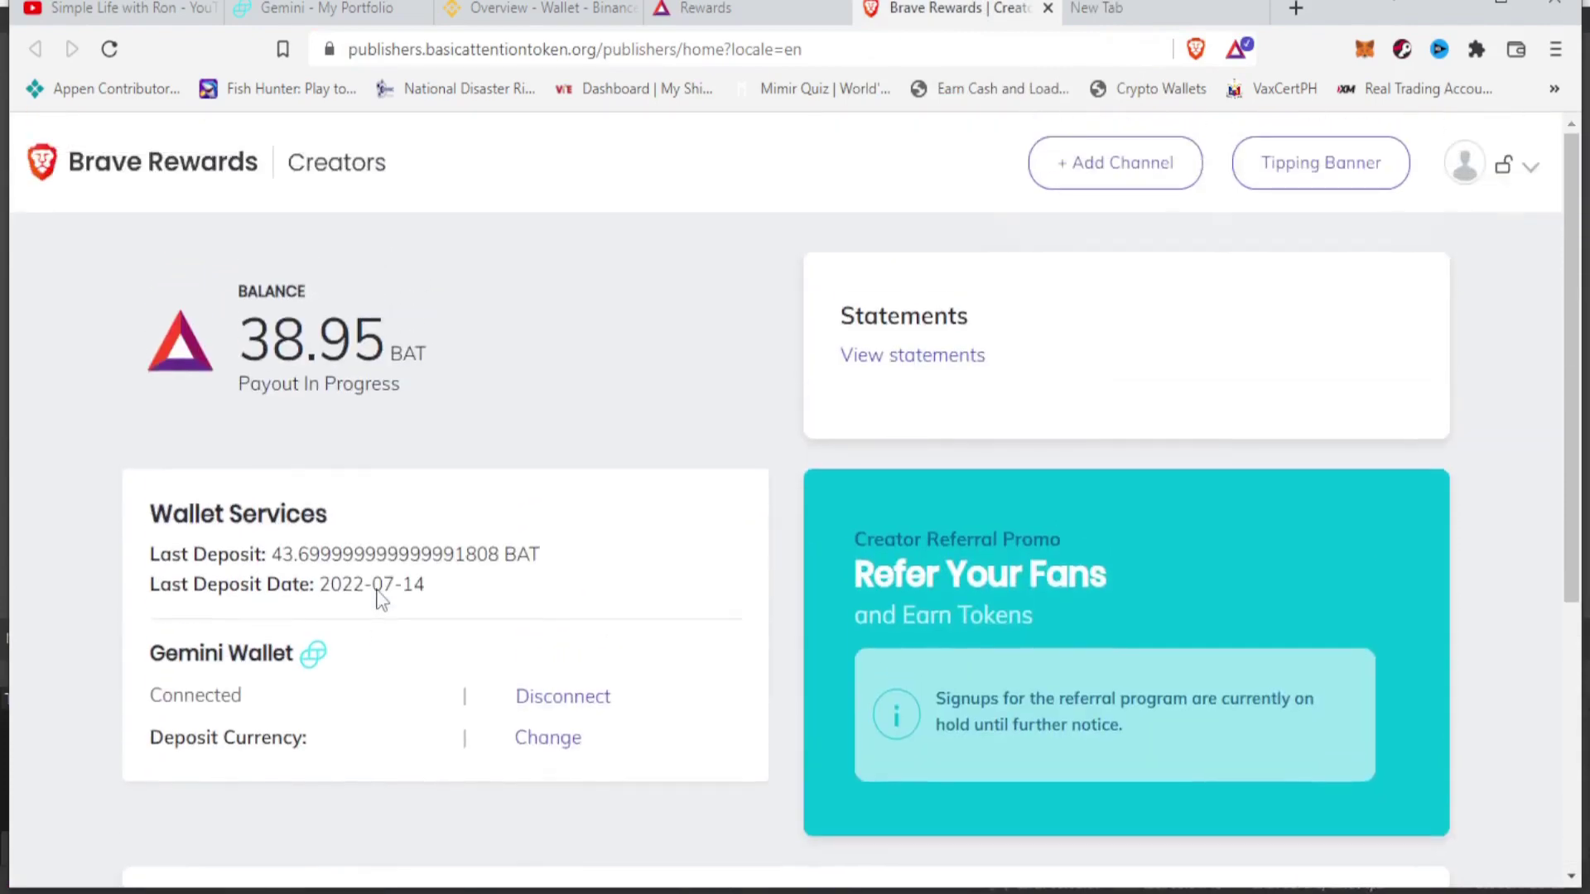
scroll(379, 590, down, 3)
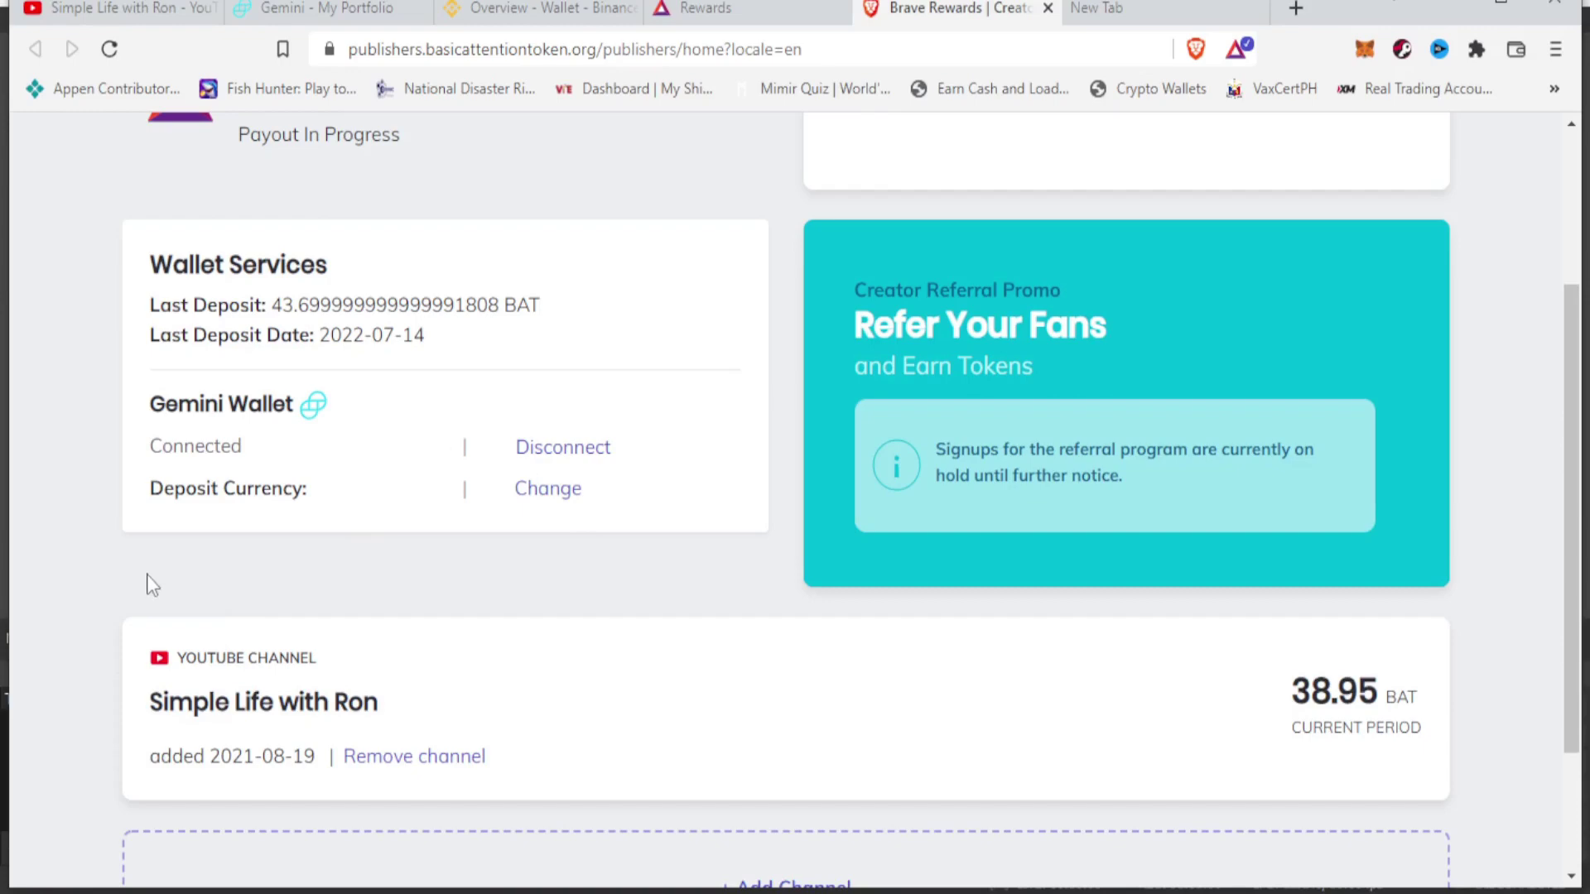
scroll(290, 580, up, 1)
scroll(291, 585, down, 3)
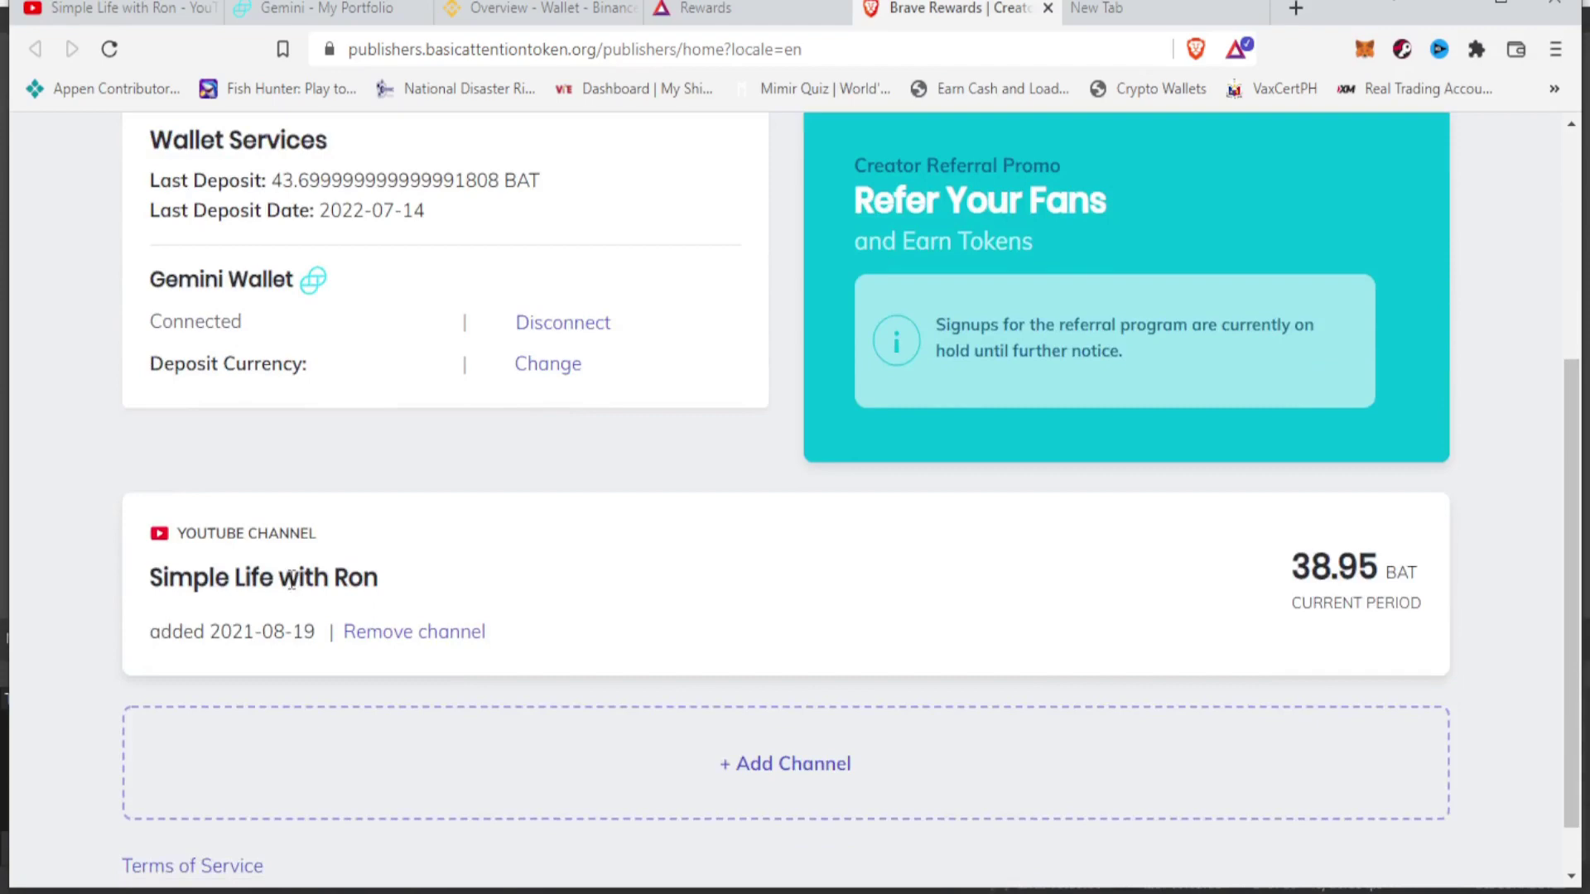
scroll(292, 580, up, 1)
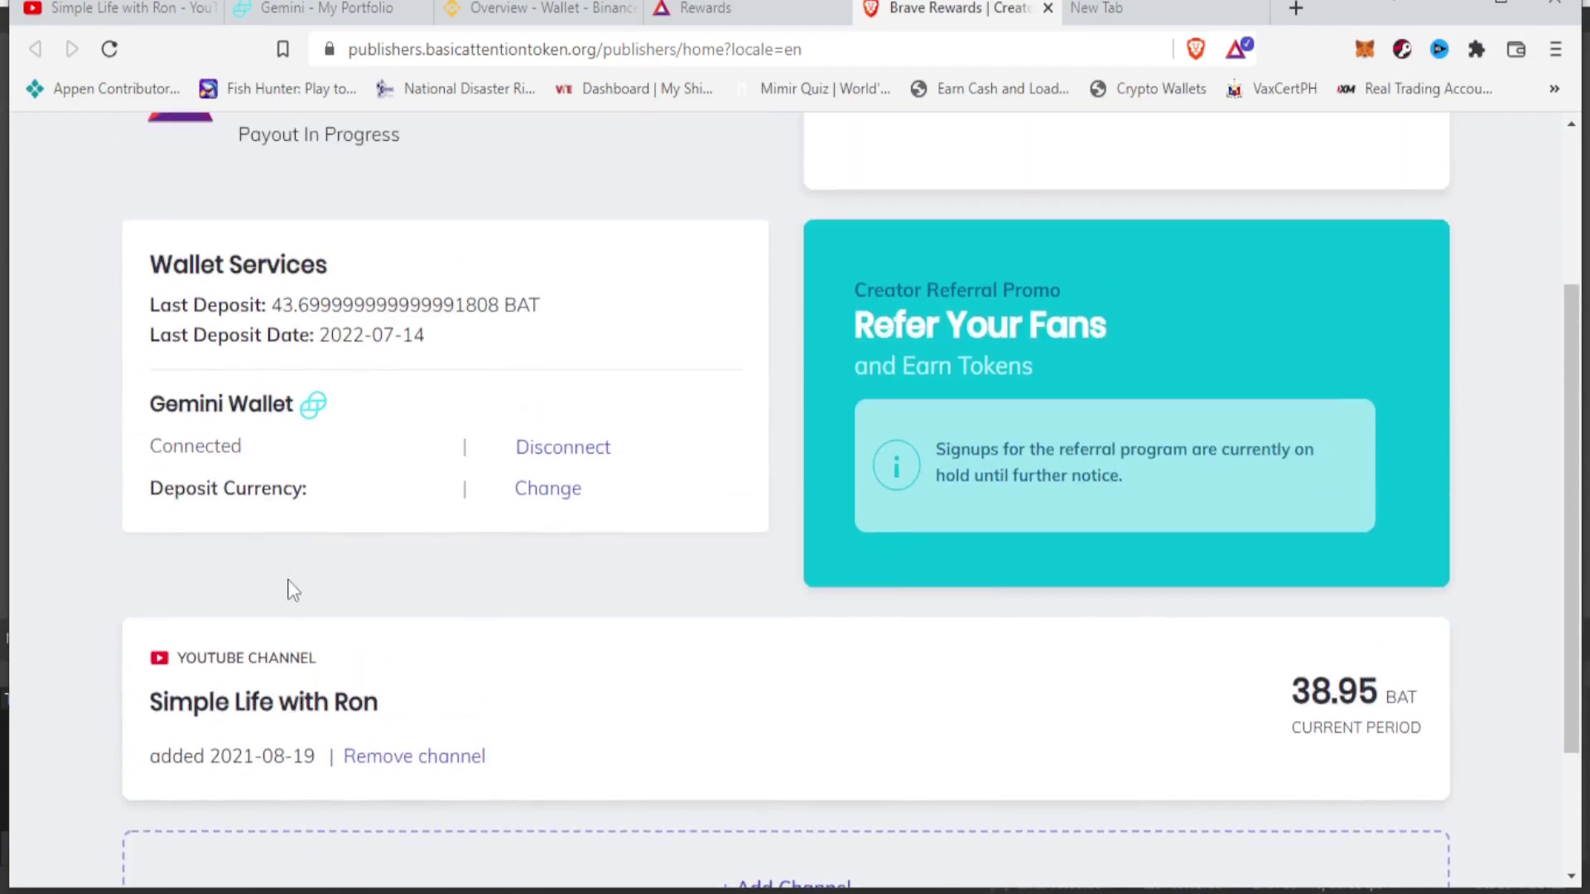
scroll(290, 590, up, 2)
scroll(289, 579, down, 1)
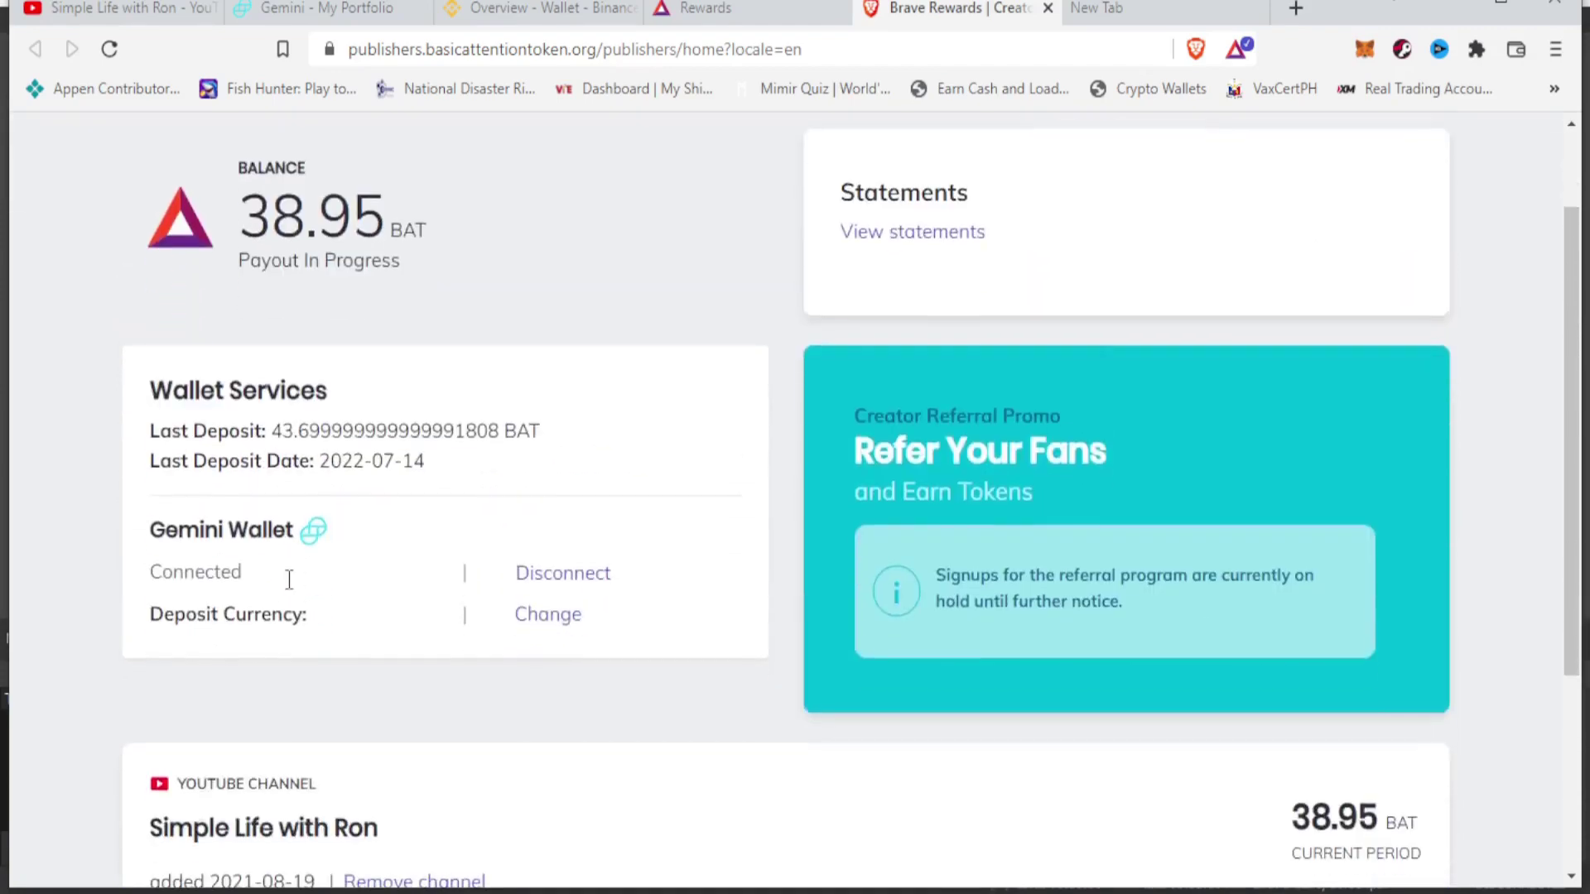
scroll(289, 580, down, 1)
scroll(289, 580, up, 2)
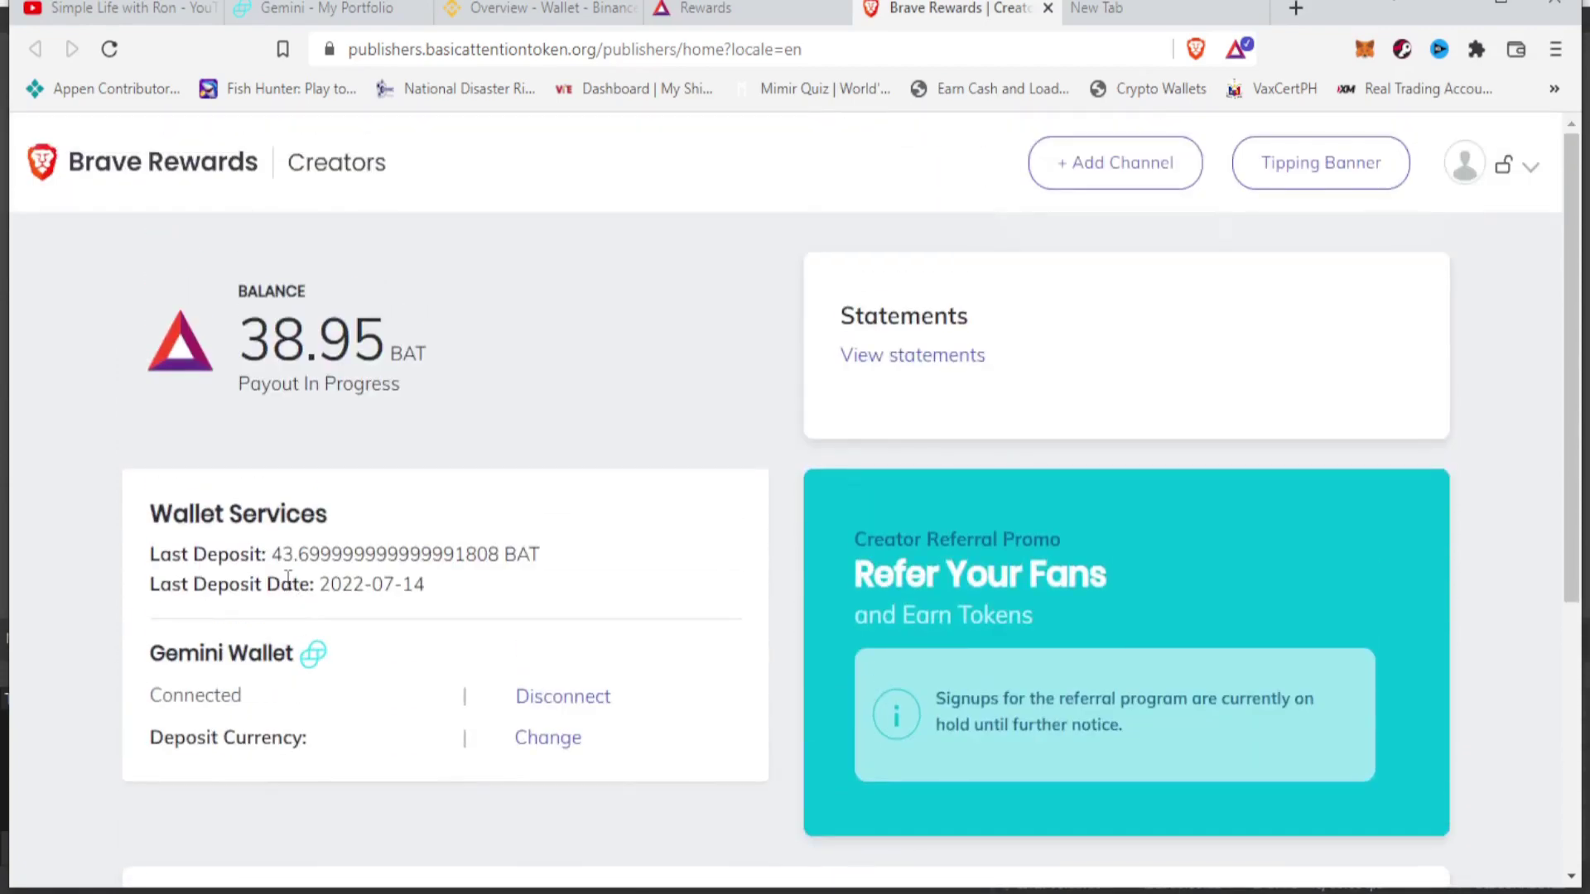
scroll(289, 579, down, 3)
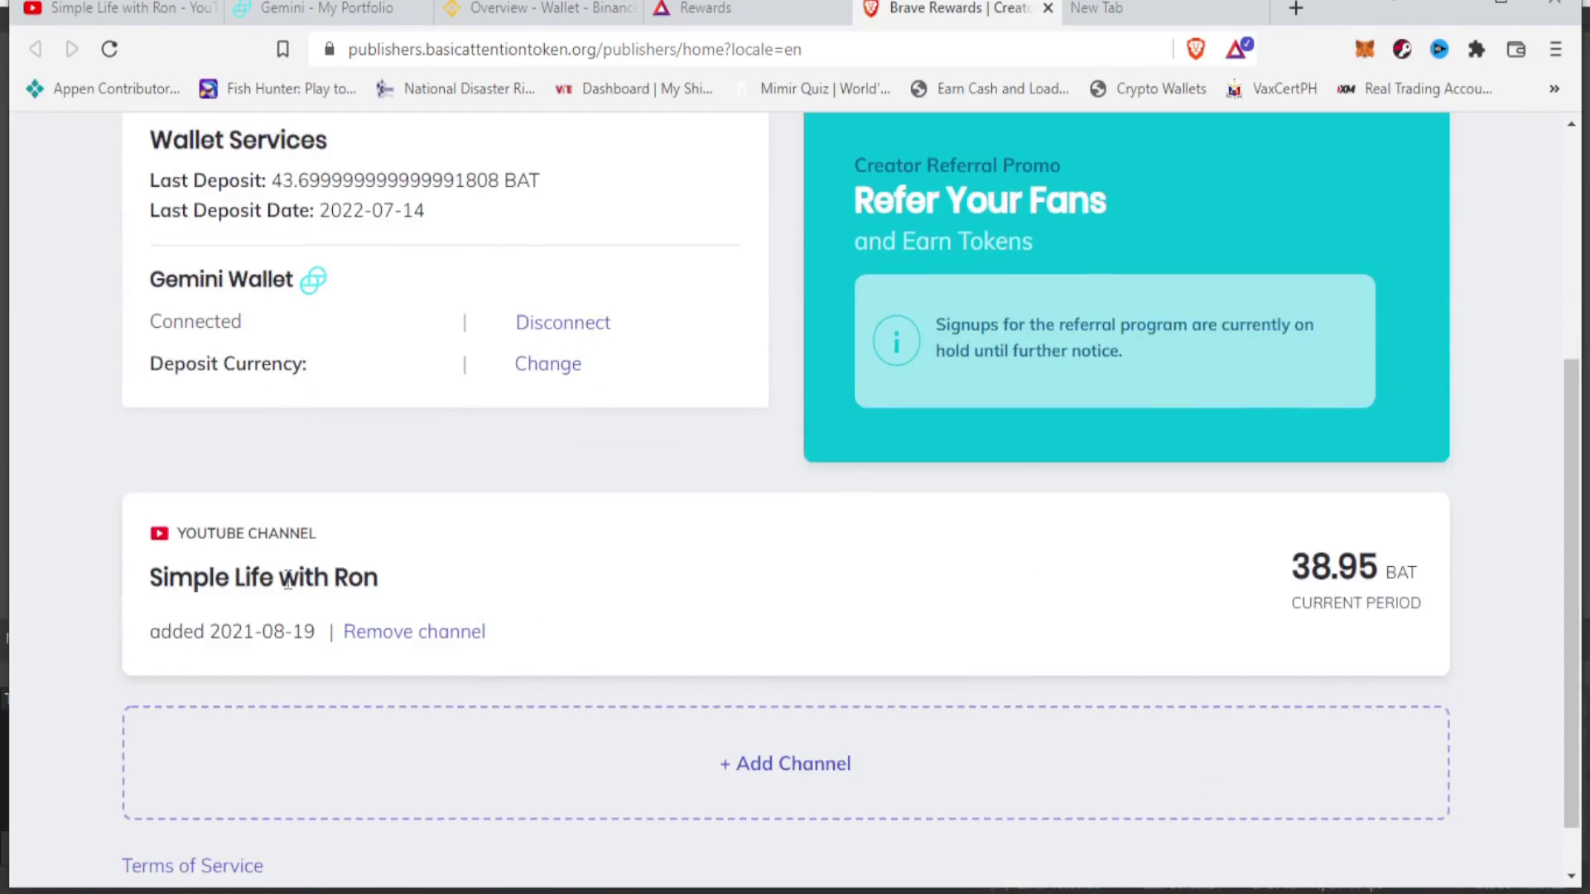
scroll(289, 580, up, 3)
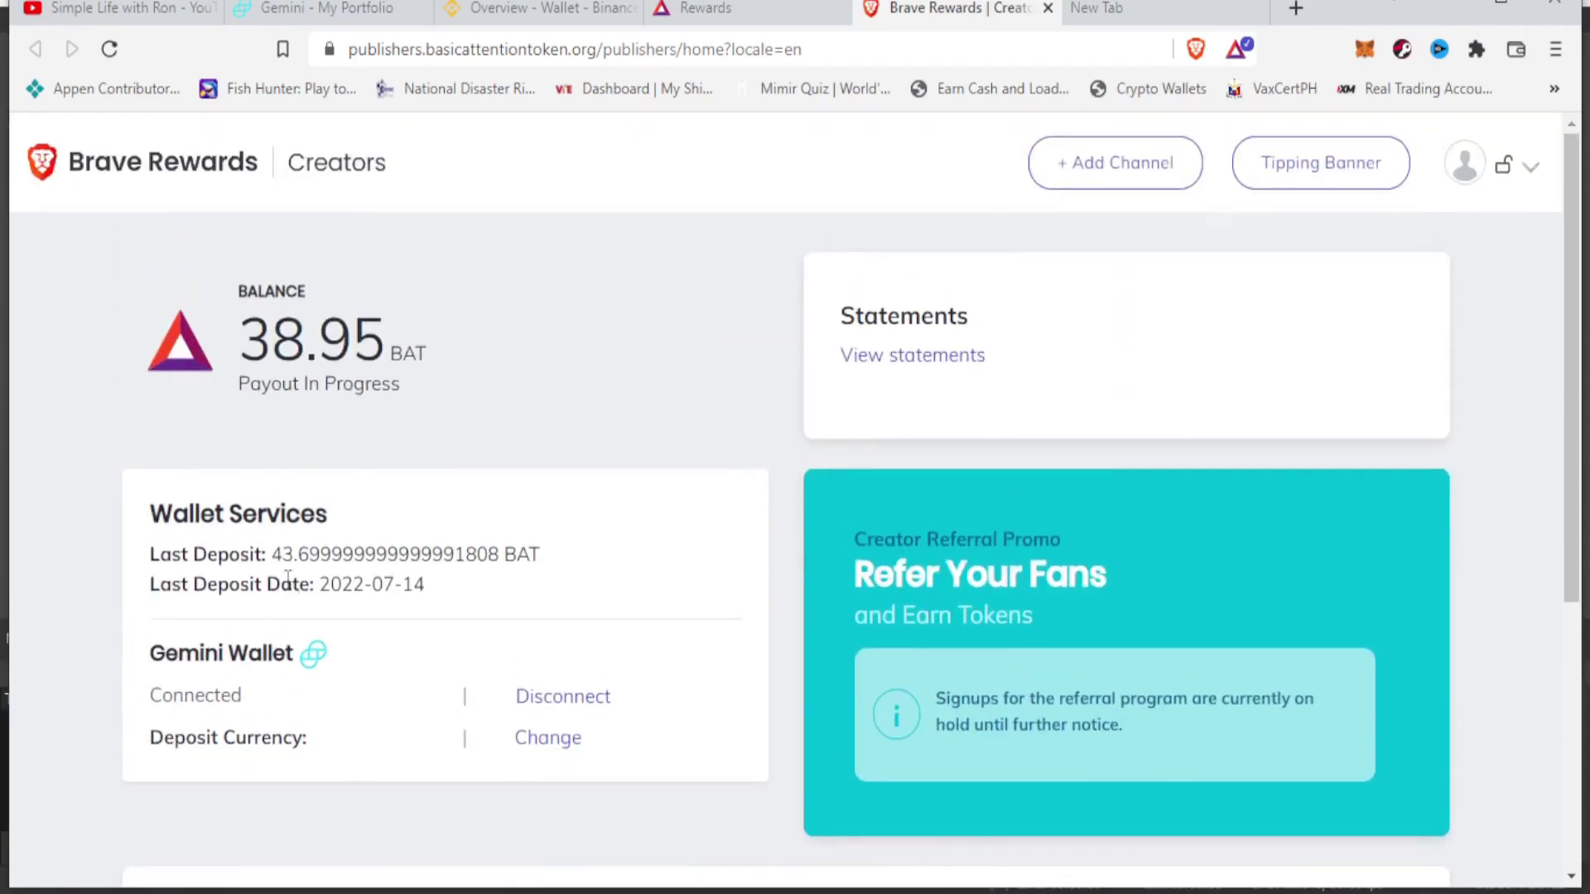
scroll(288, 578, down, 3)
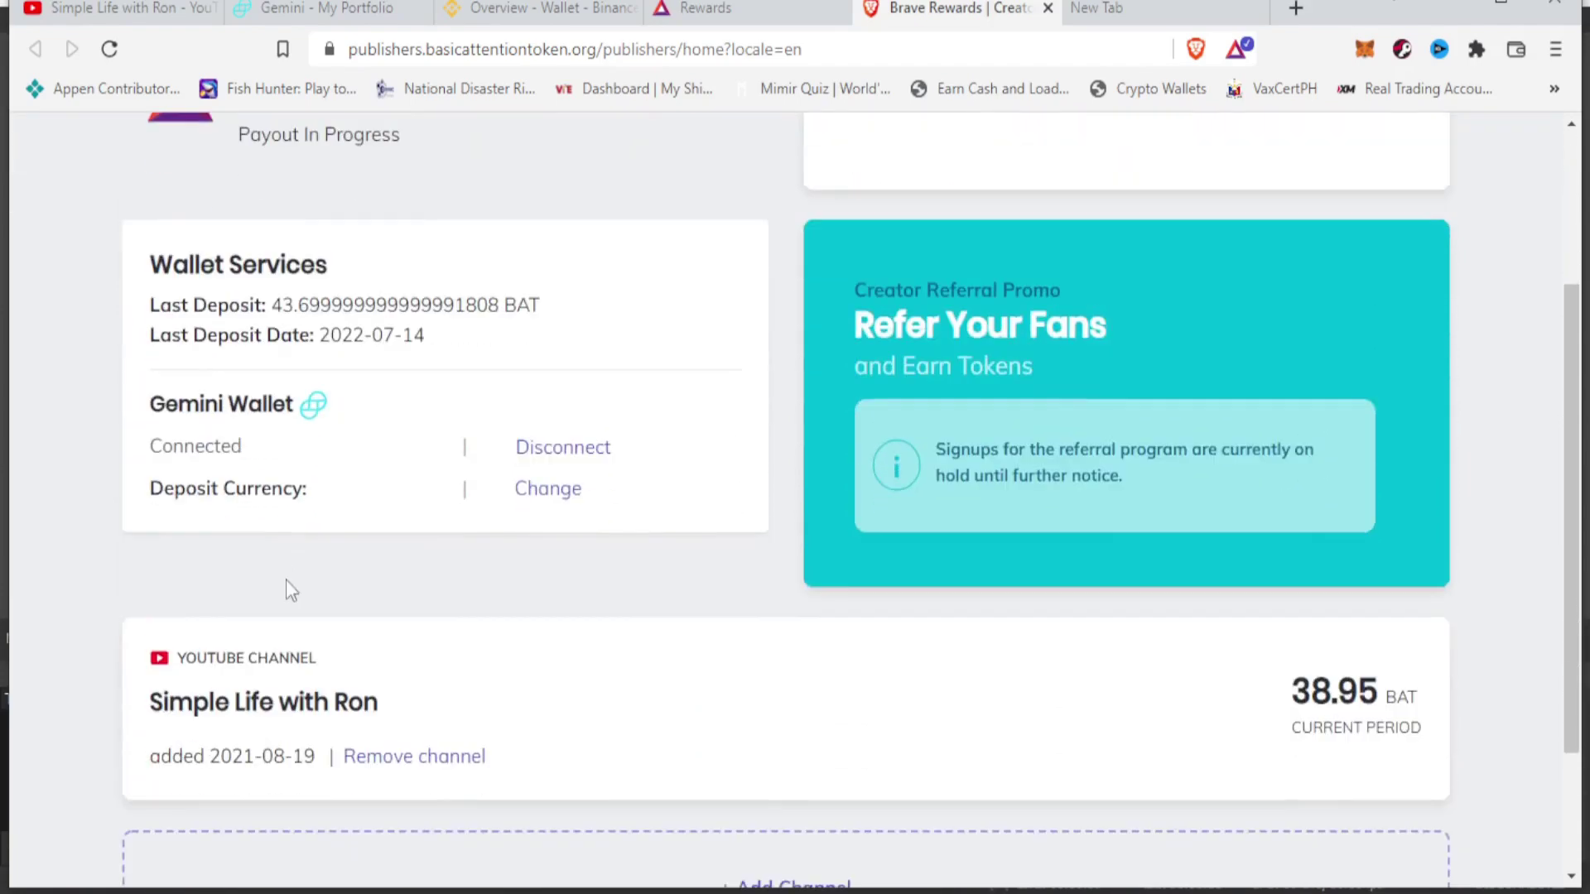
scroll(286, 580, down, 2)
scroll(288, 579, up, 4)
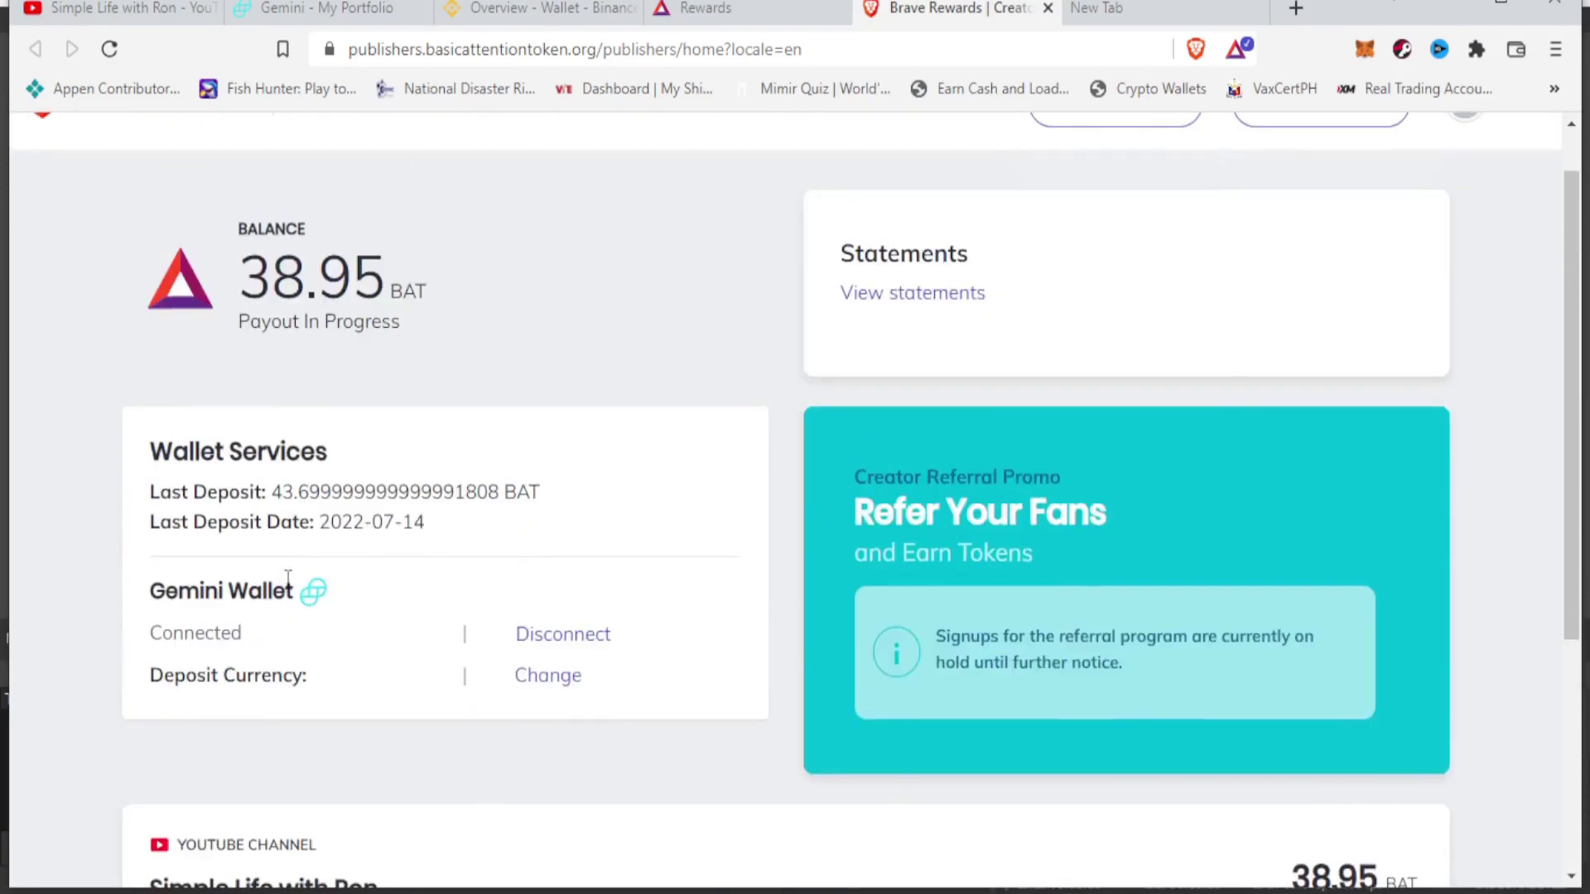
scroll(287, 577, up, 1)
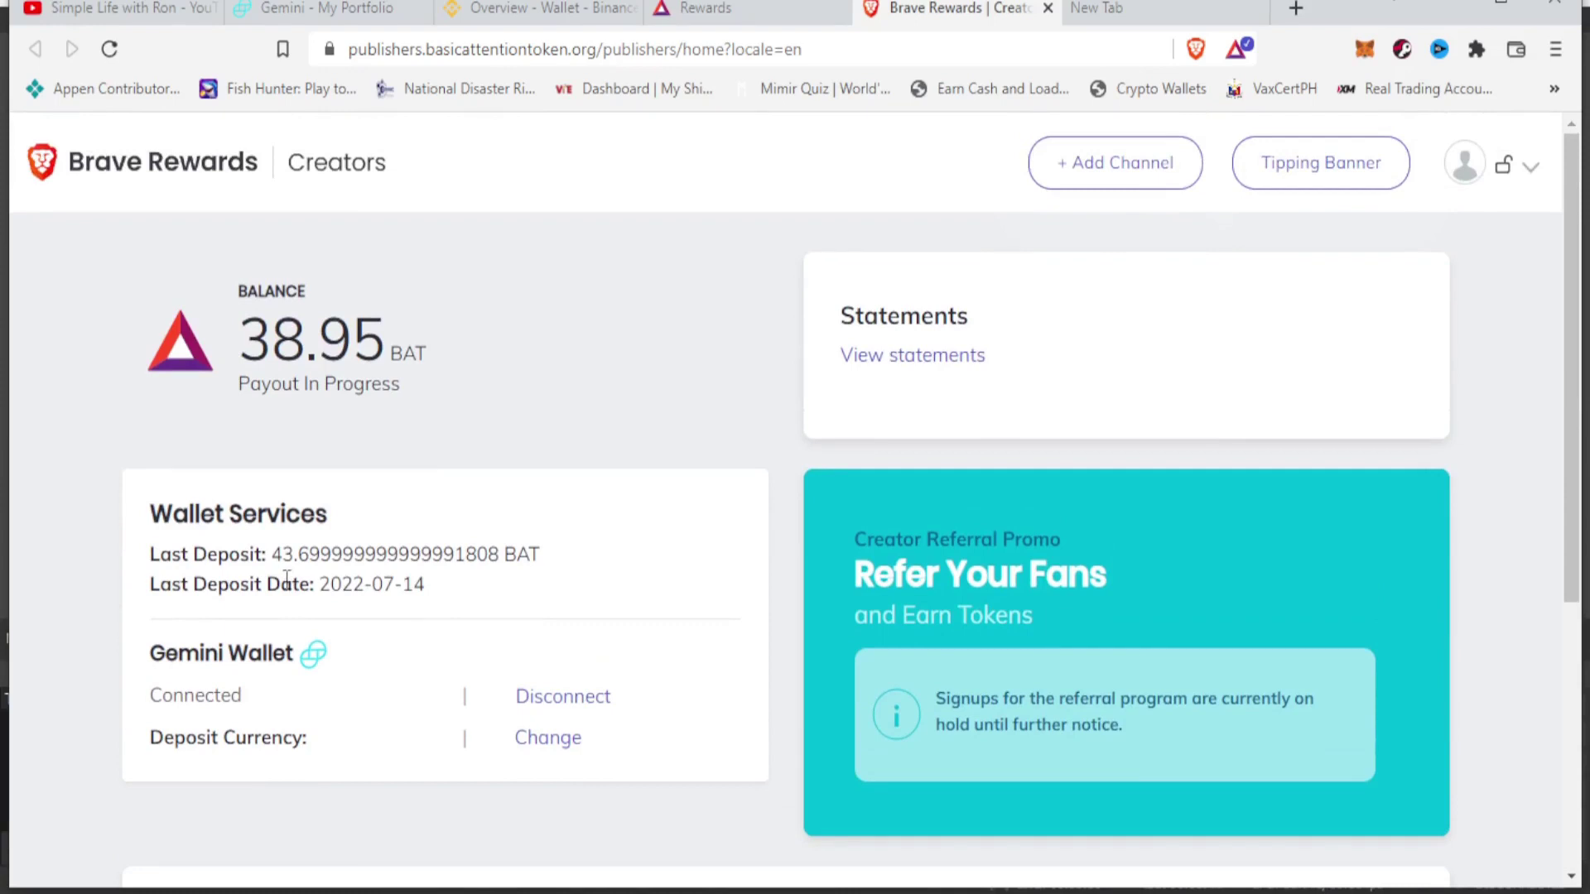
scroll(369, 625, down, 5)
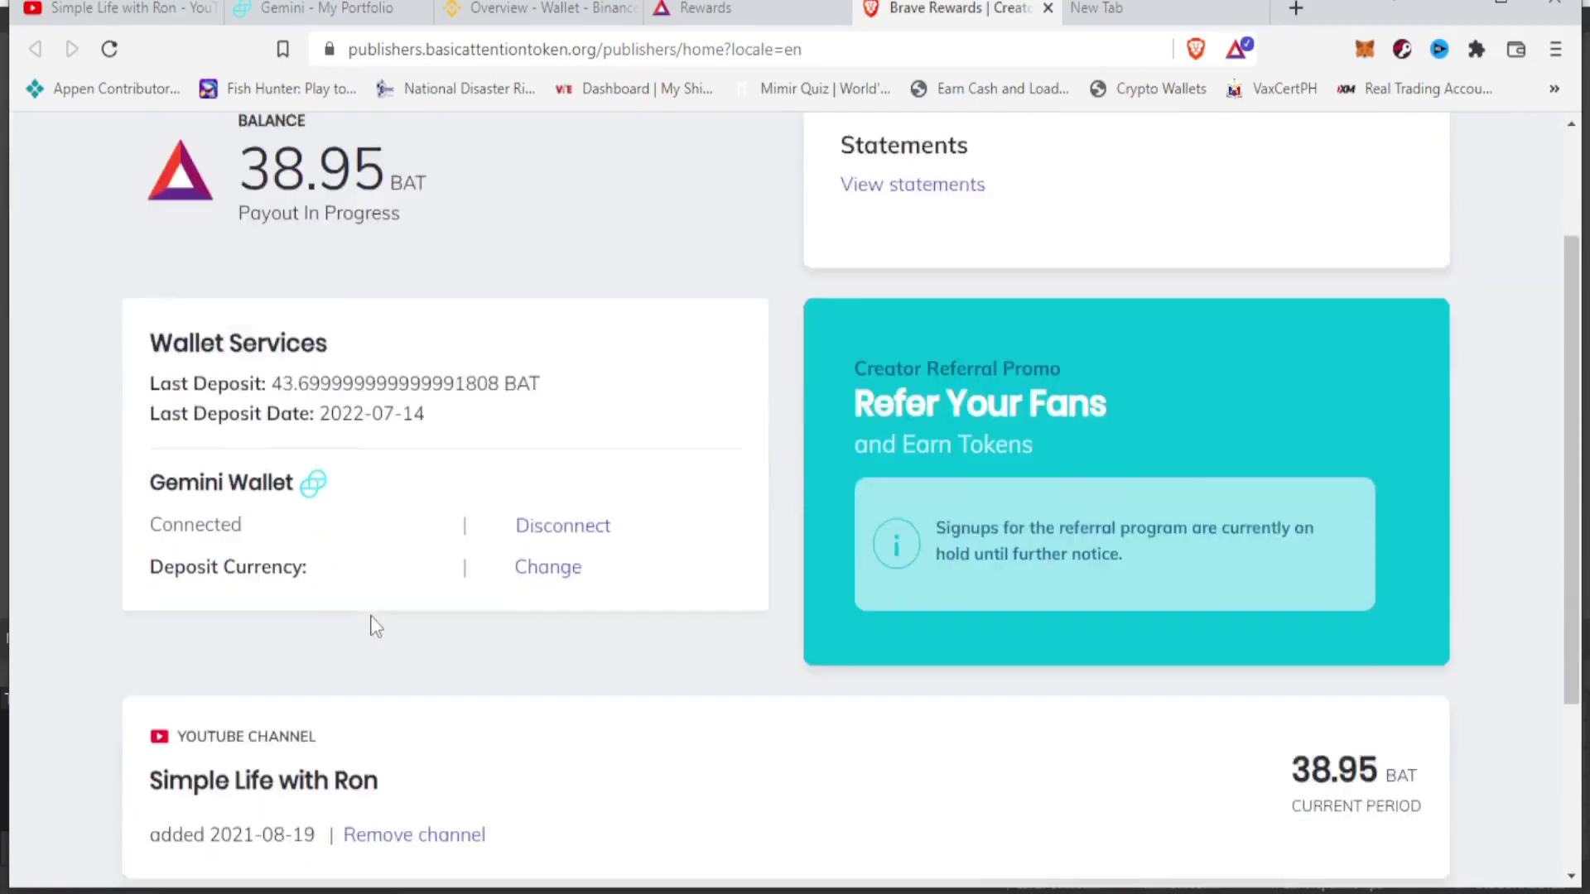
scroll(369, 624, up, 5)
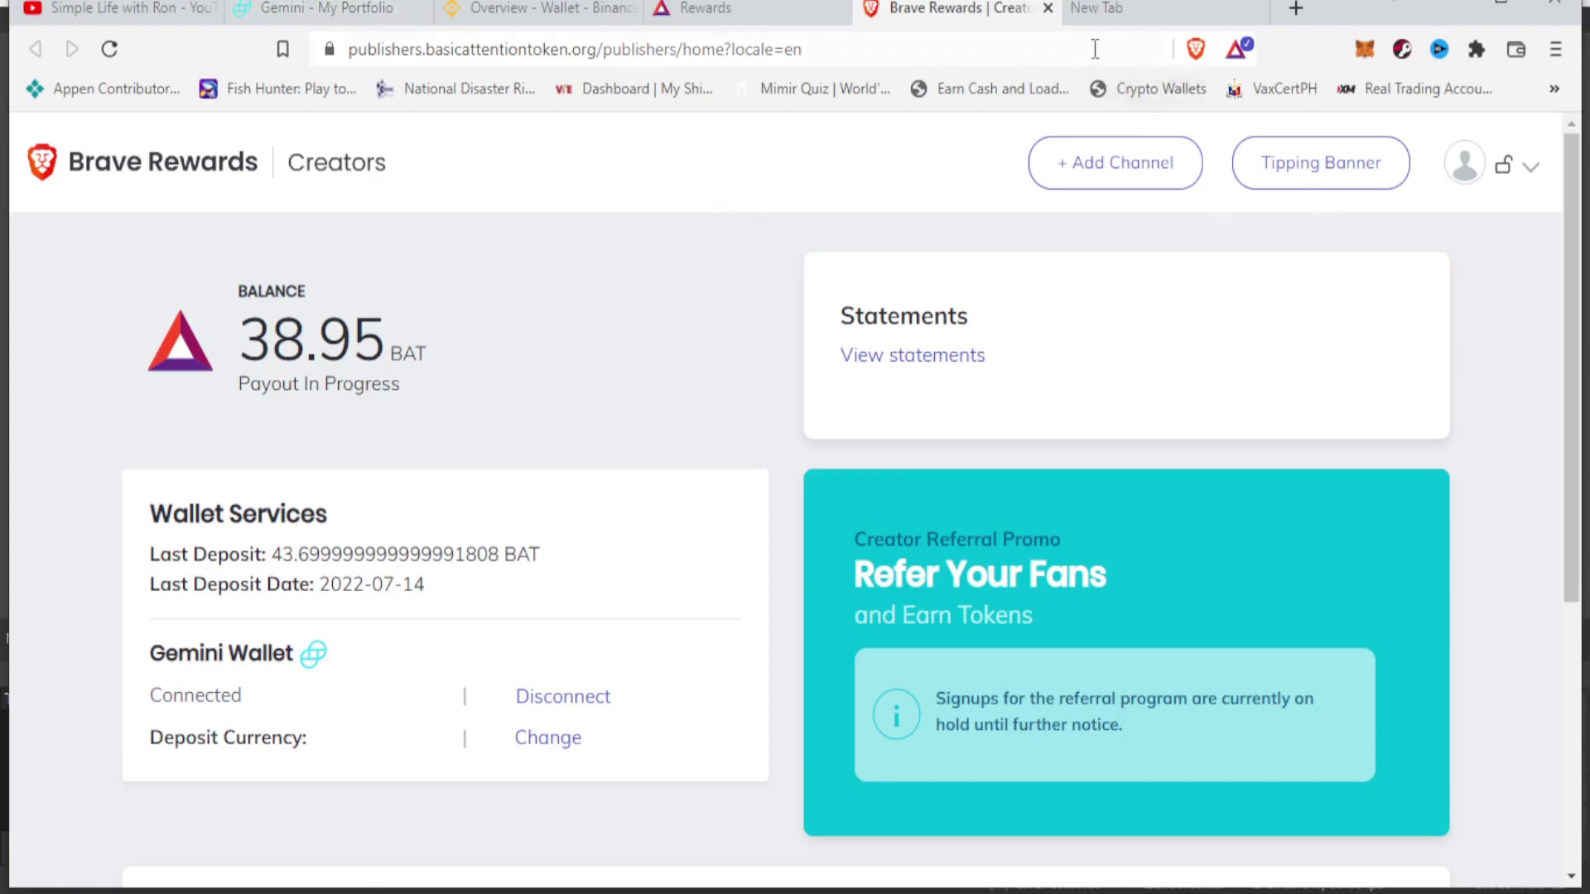
Step: Show the creator's YouTube channel, check its Brave Rewards tipping options including one-time tip amounts, and close the tip dialog without sending
click(137, 10)
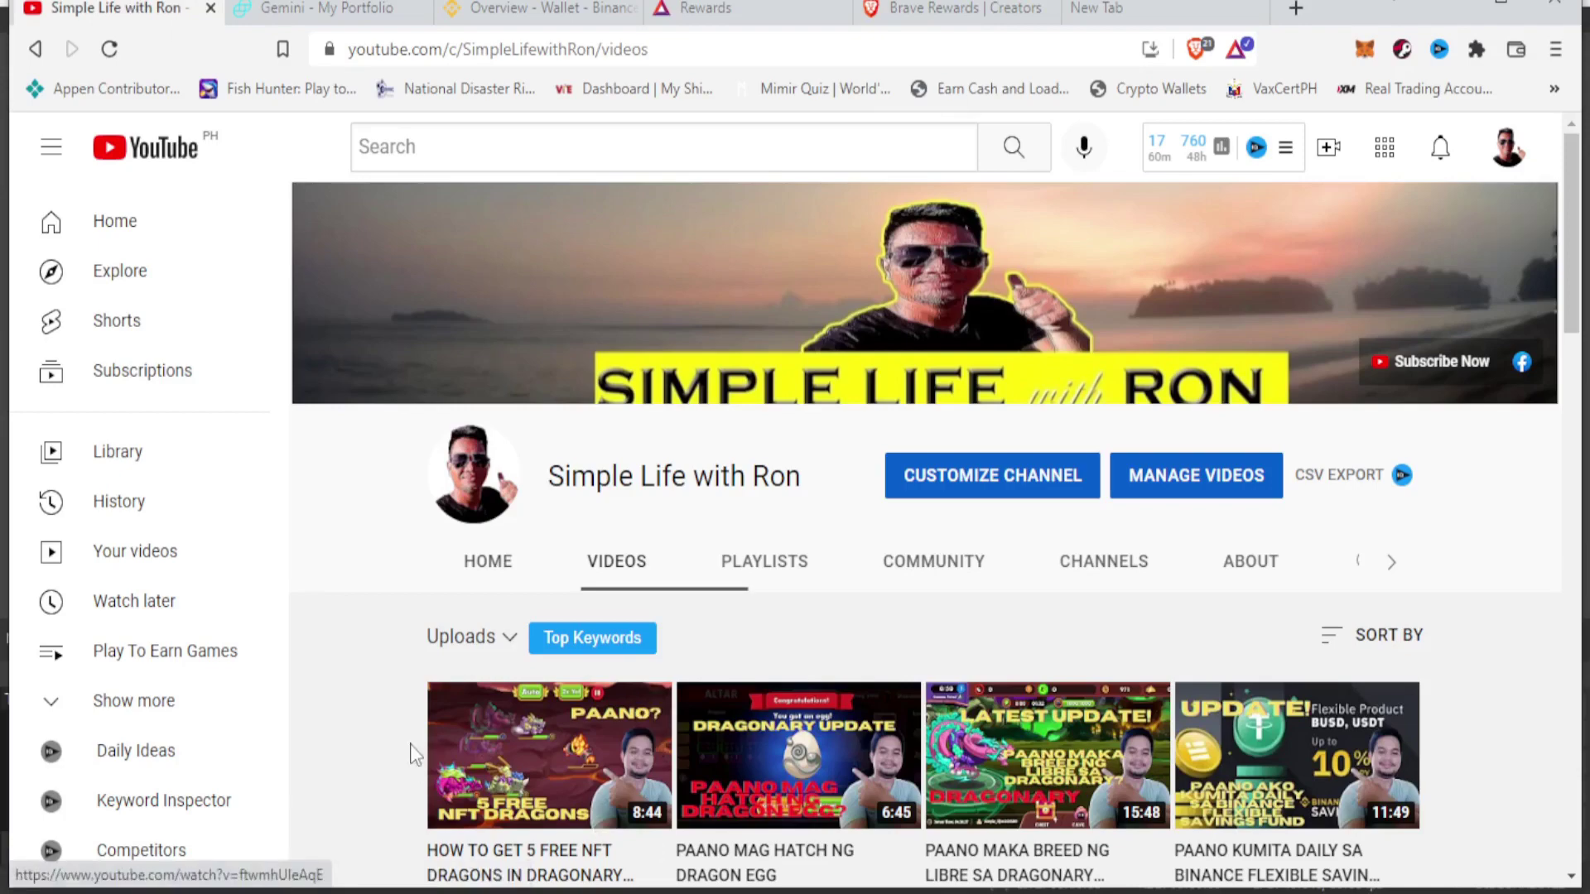
scroll(395, 739, down, 3)
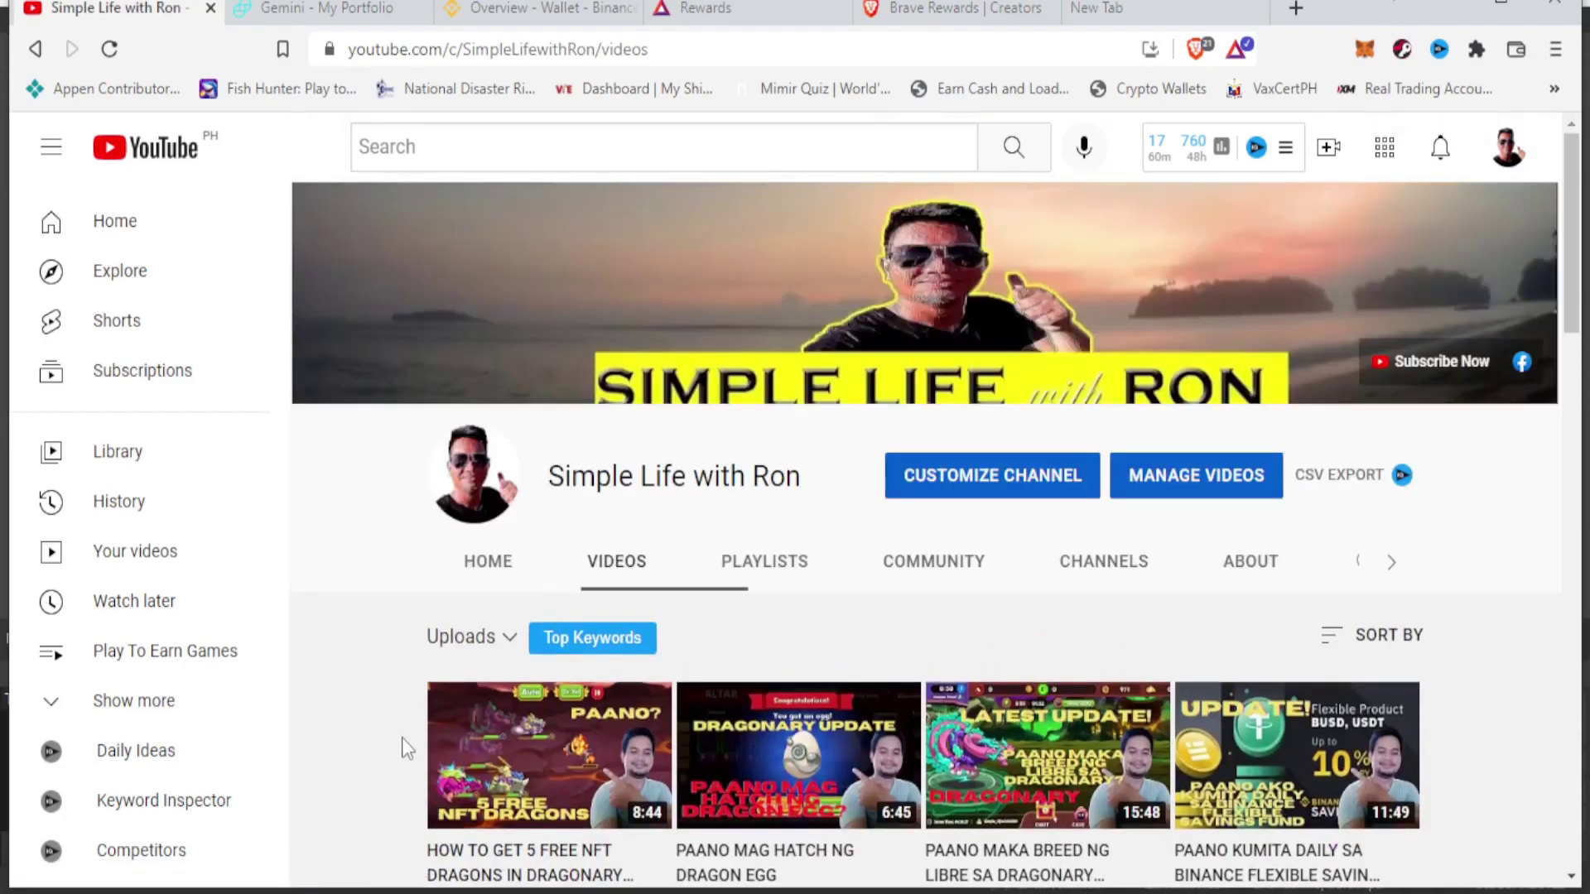
scroll(530, 591, down, 2)
click(1239, 53)
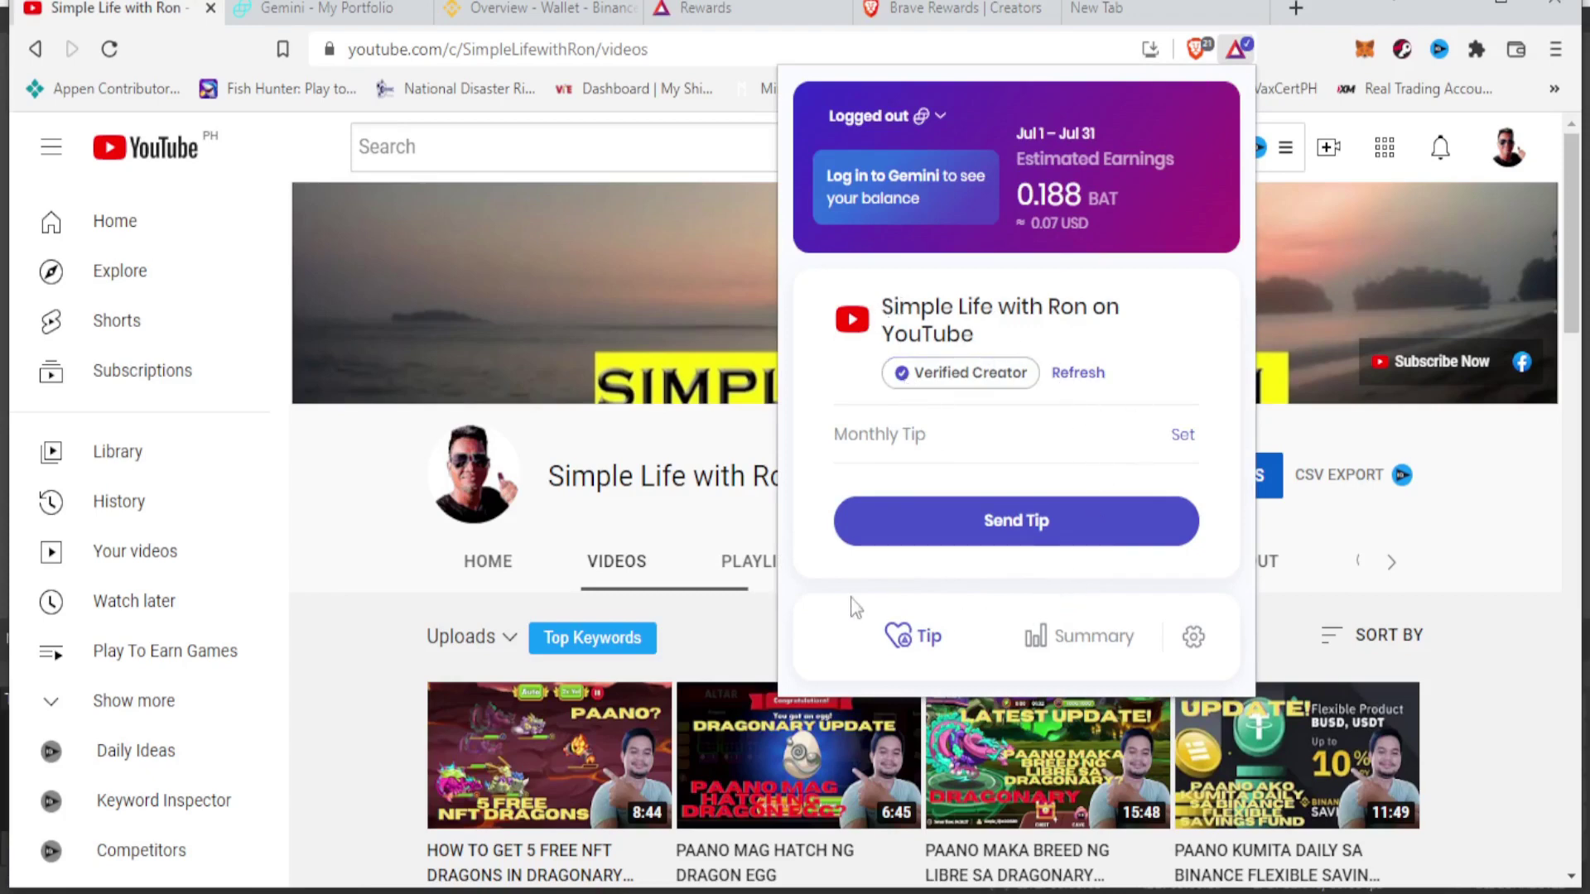
click(1020, 523)
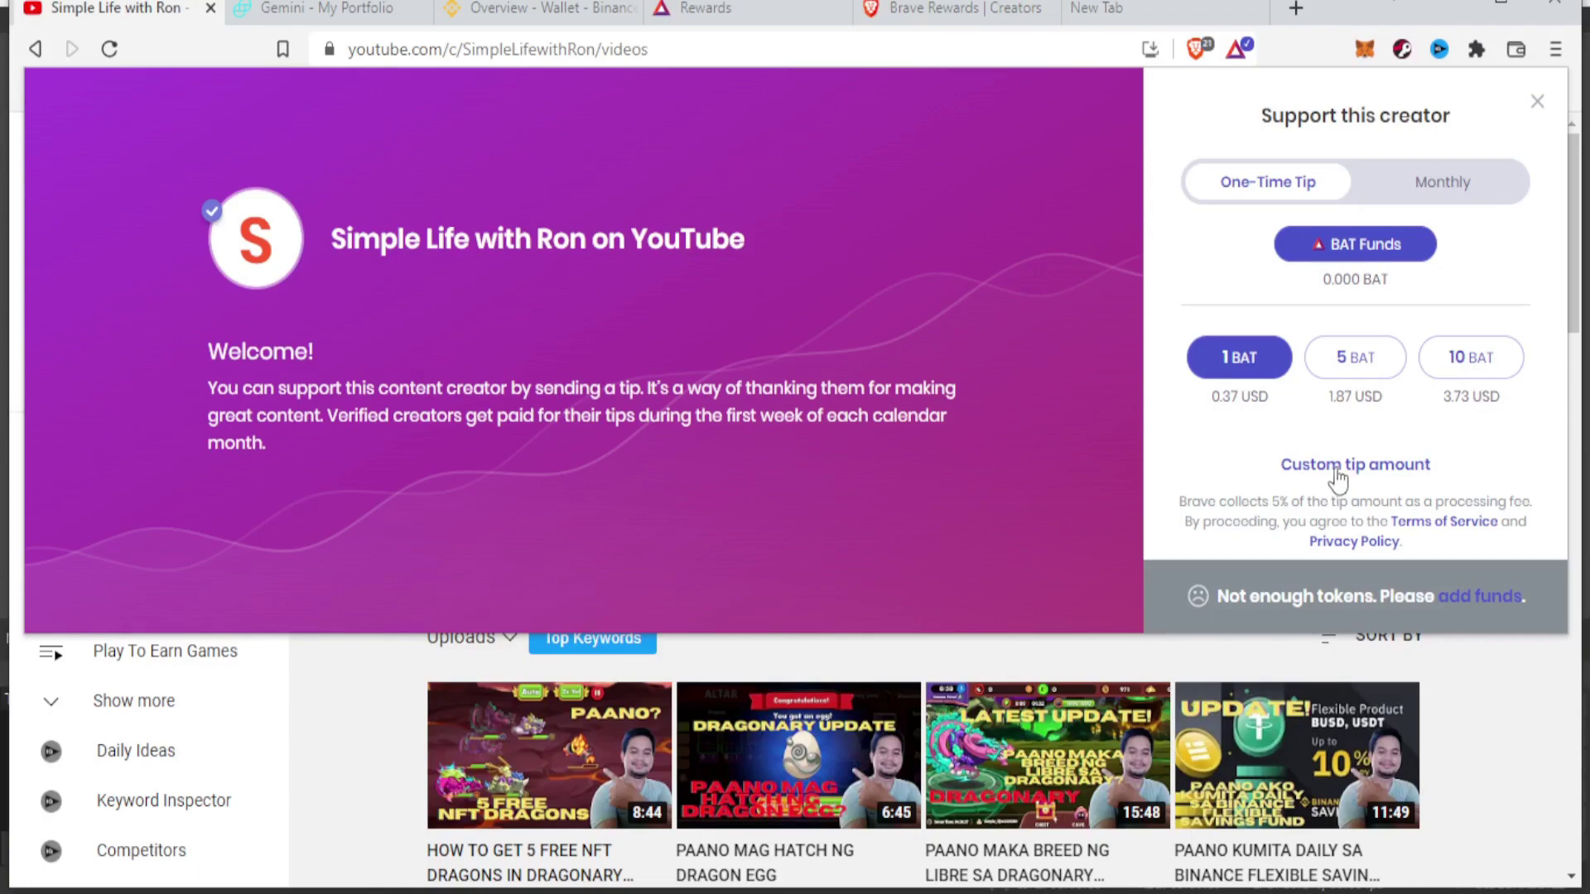
click(1537, 101)
Step: Look through the uploaded videos on the YouTube channel page
scroll(377, 580, down, 4)
scroll(370, 597, down, 9)
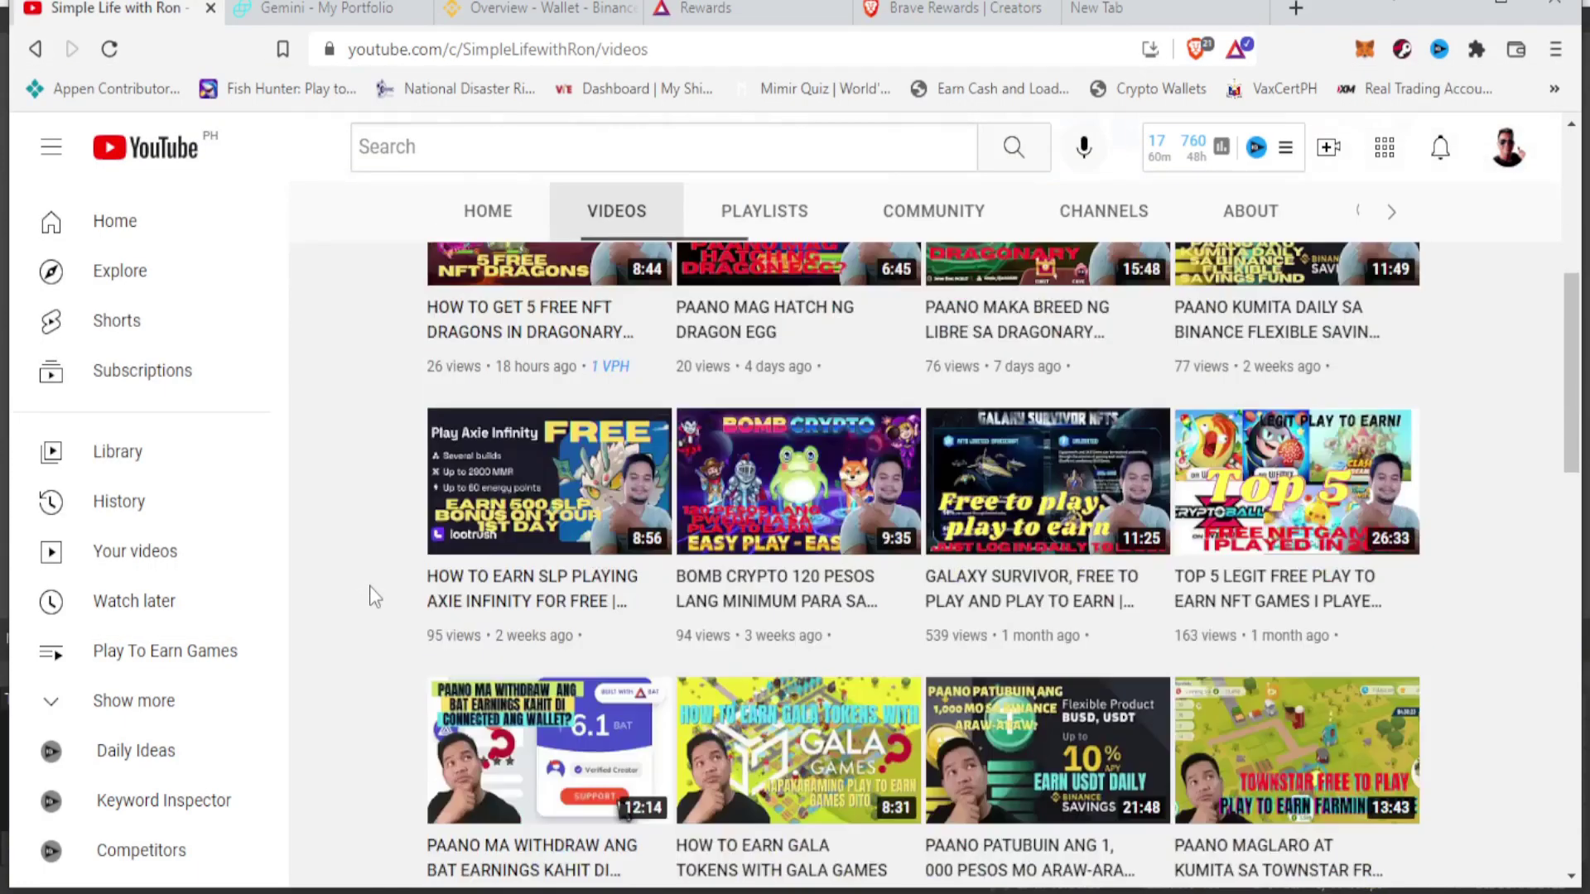
scroll(408, 326, up, 10)
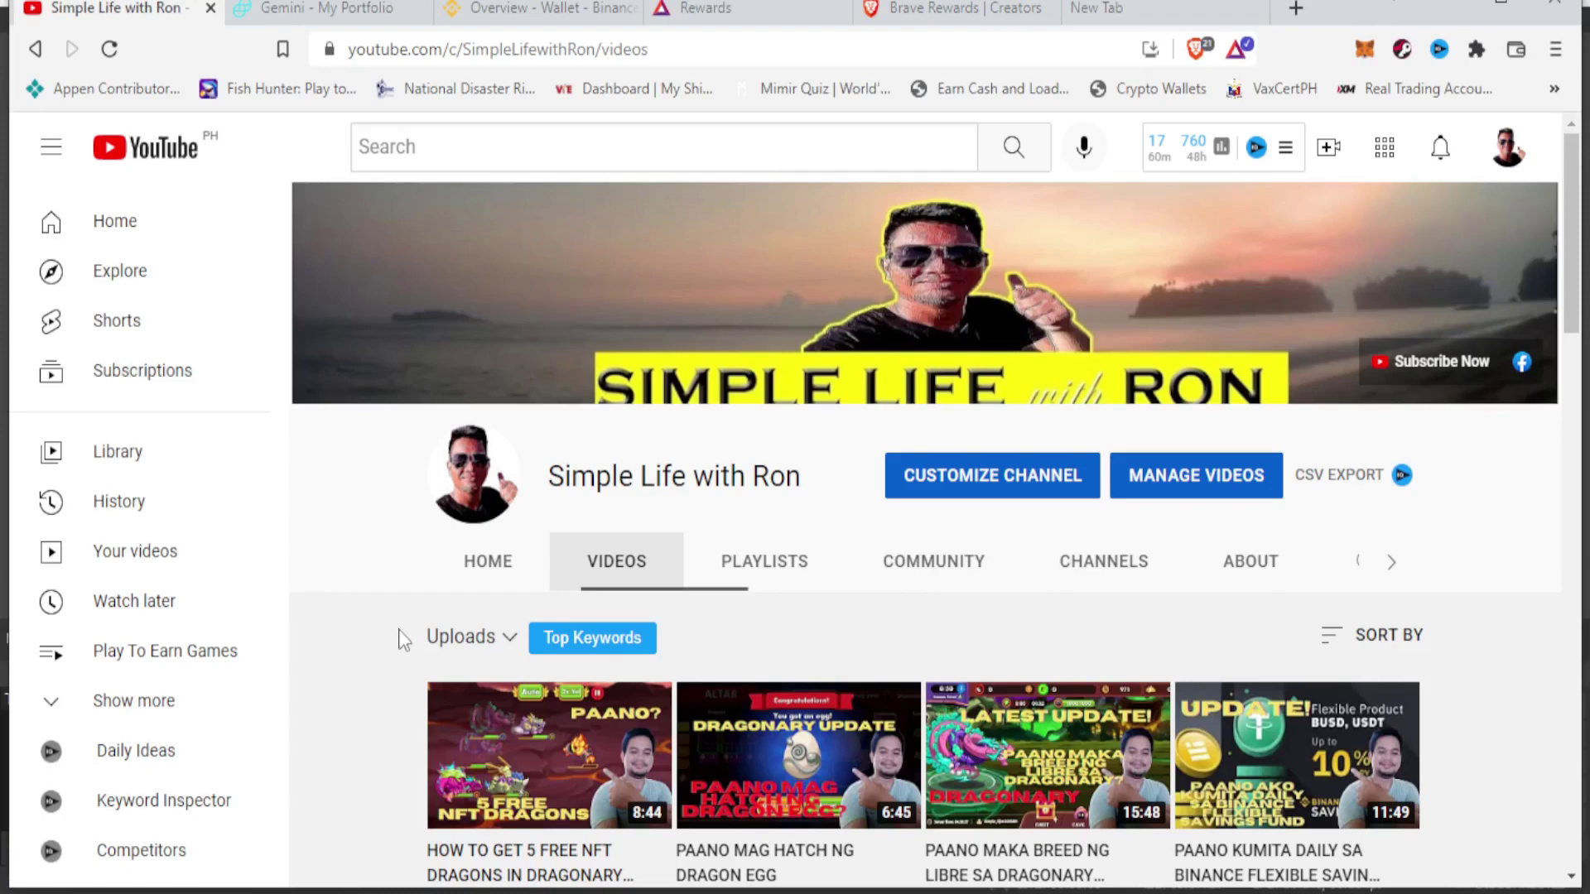
Step: Return to the Brave Rewards Creators dashboard, highlight the payout status under the balance, and view the deposit statements
click(965, 10)
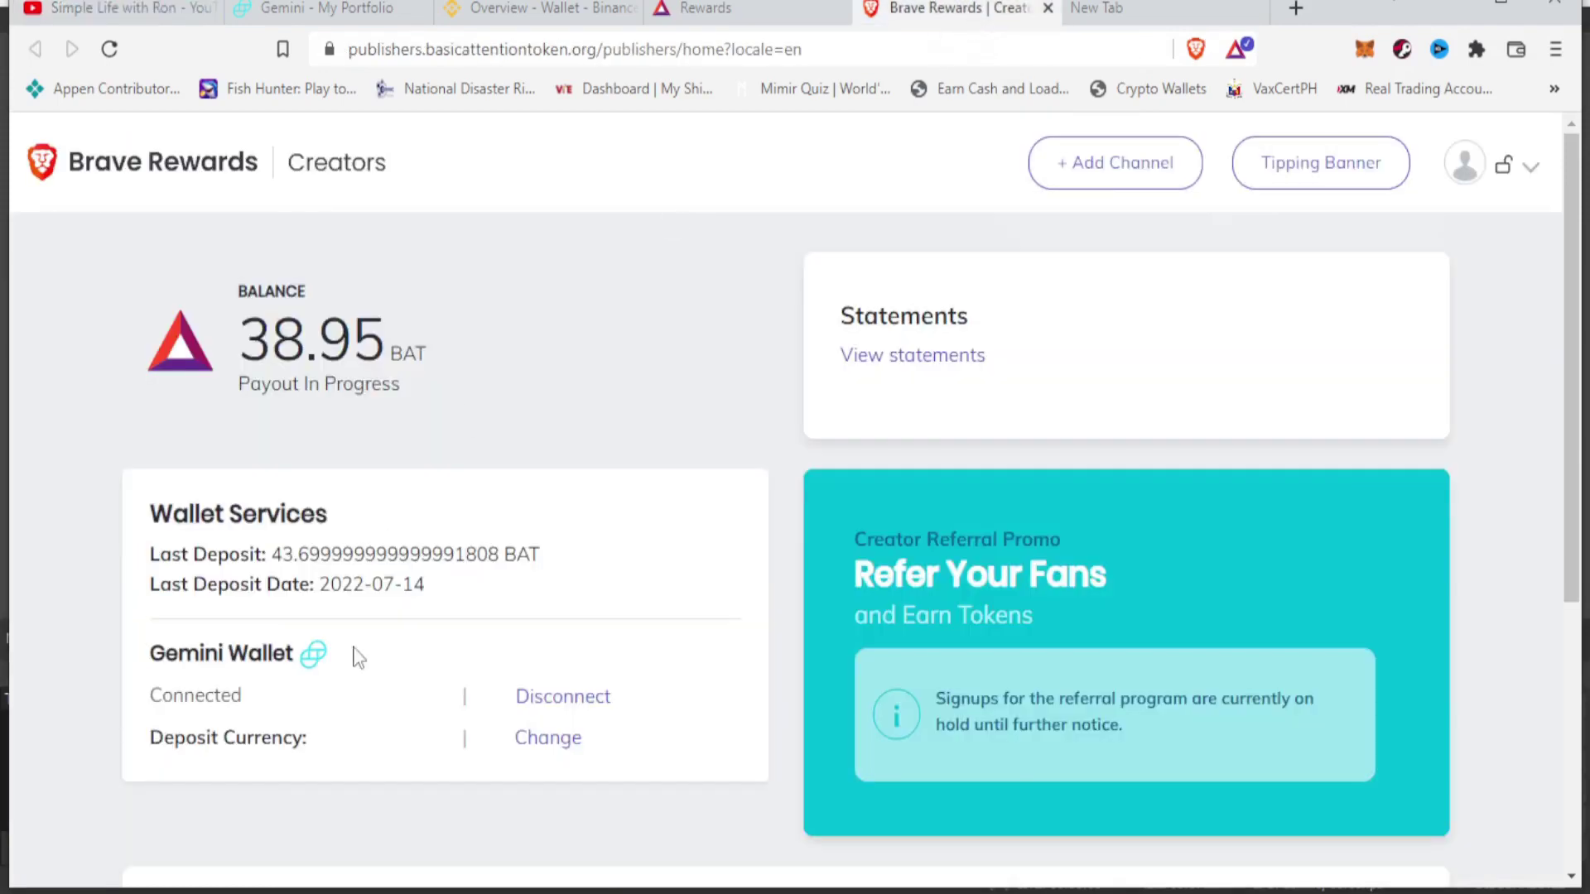
scroll(352, 759, down, 3)
drag(241, 401, 435, 404)
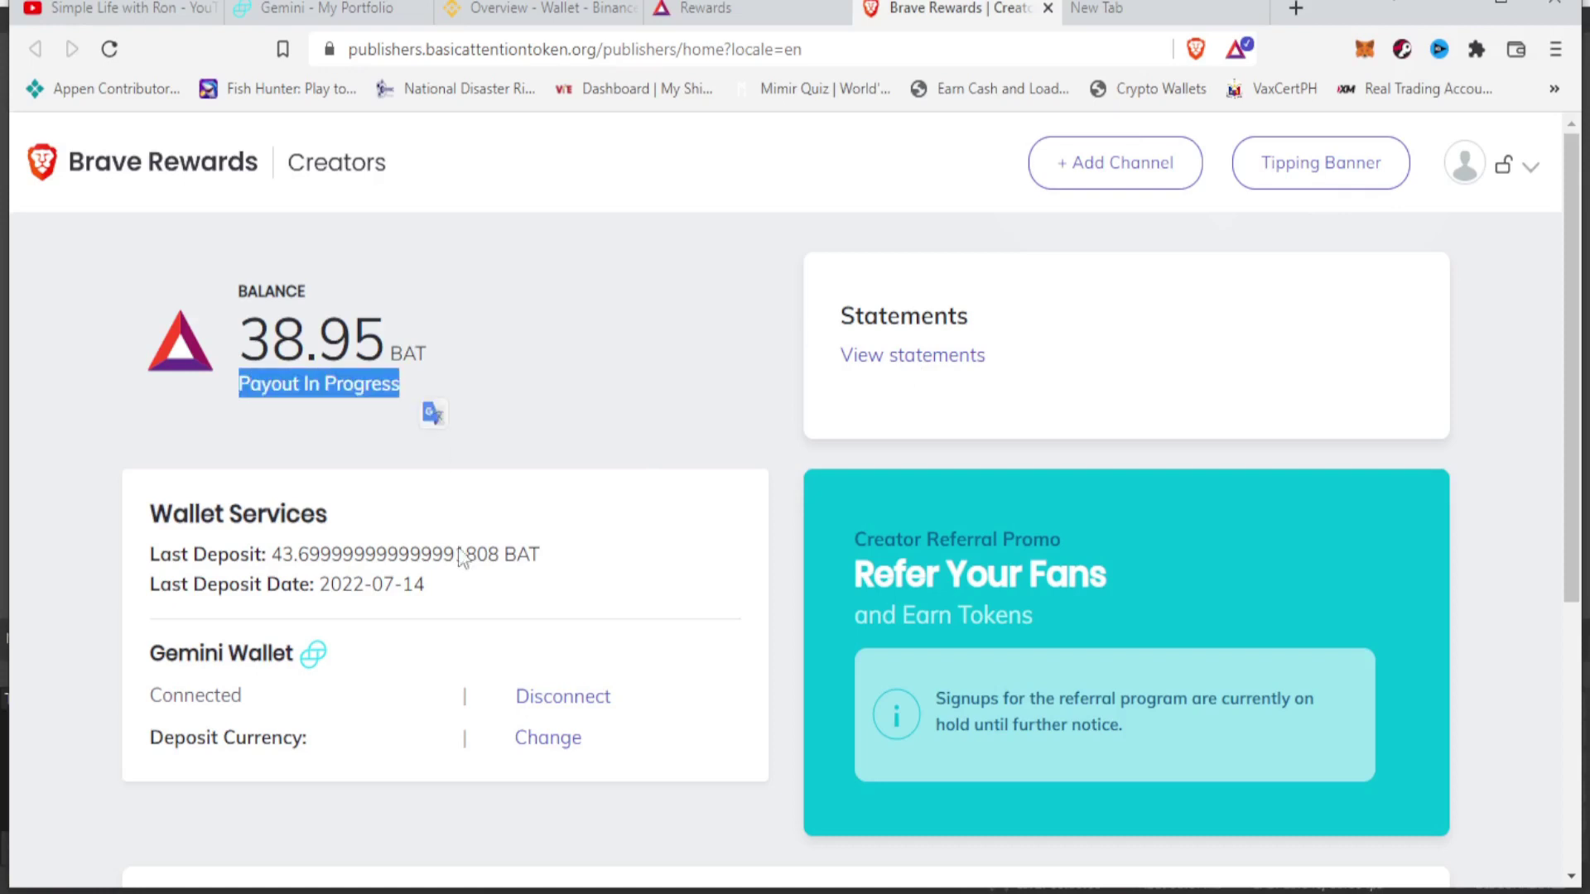
click(902, 357)
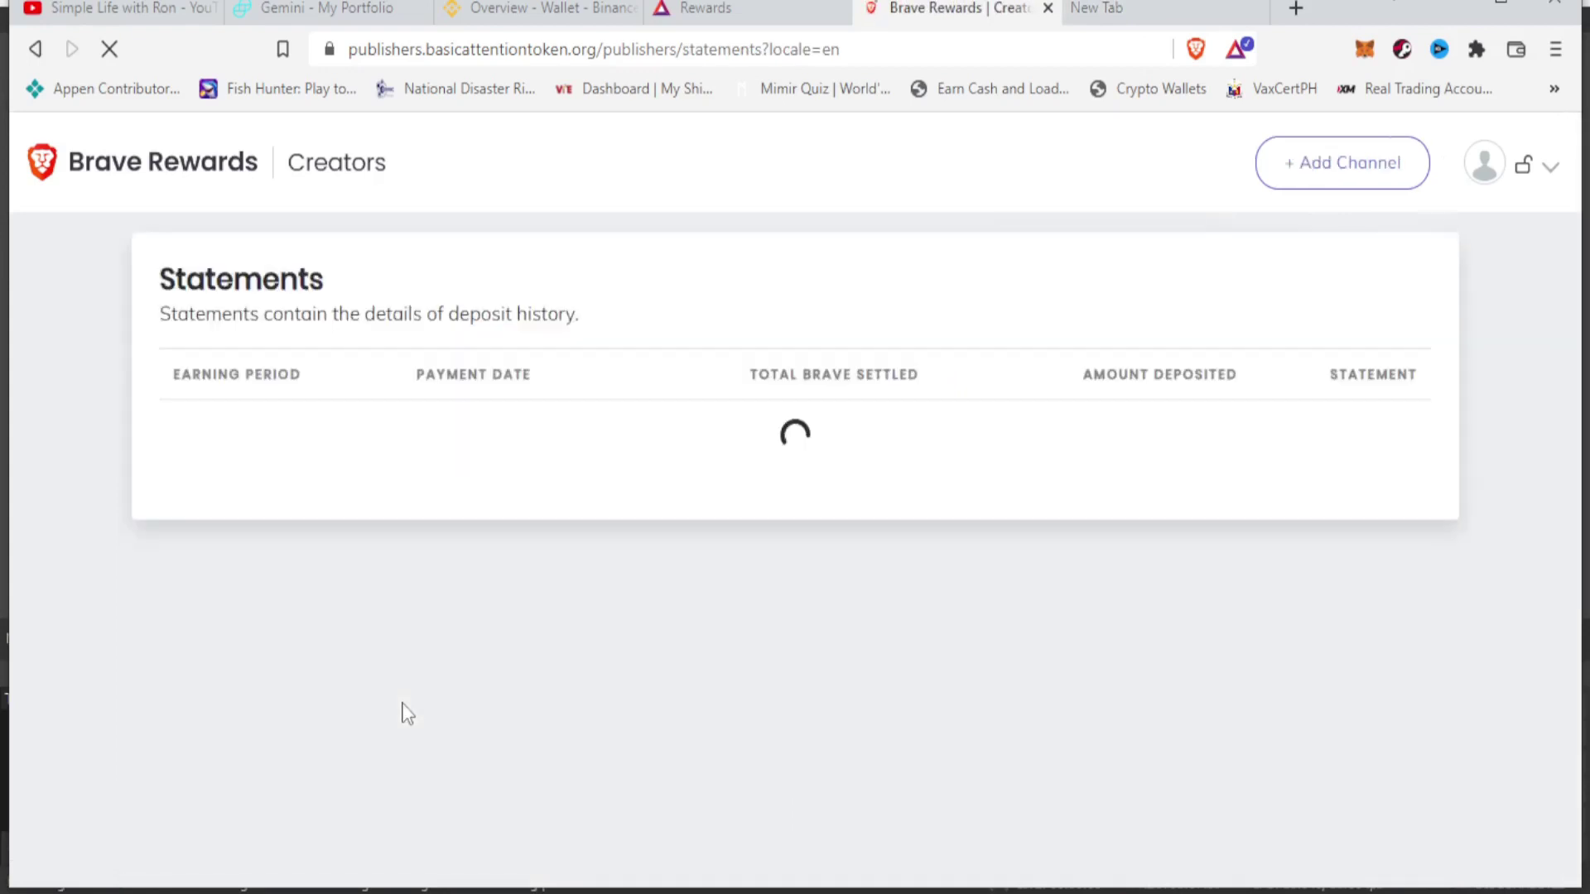
scroll(405, 713, down, 1)
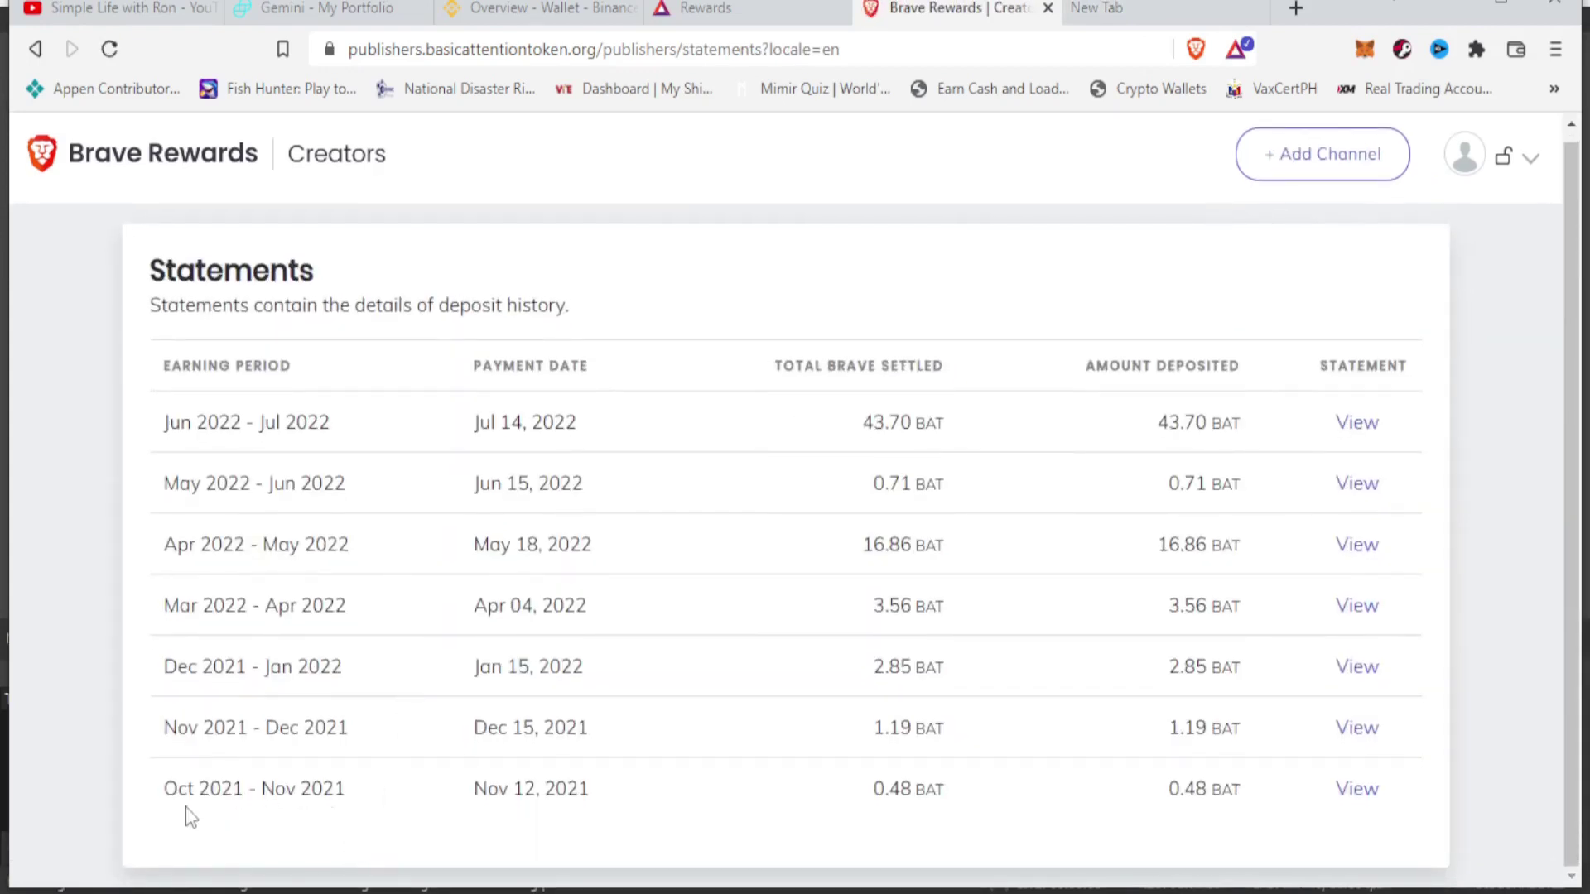
Step: Highlight the Oct 2021 - Nov 2021 earning period and review the payment dates from Dec 15, 2021 through Jun 15, 2022
drag(178, 788, 379, 787)
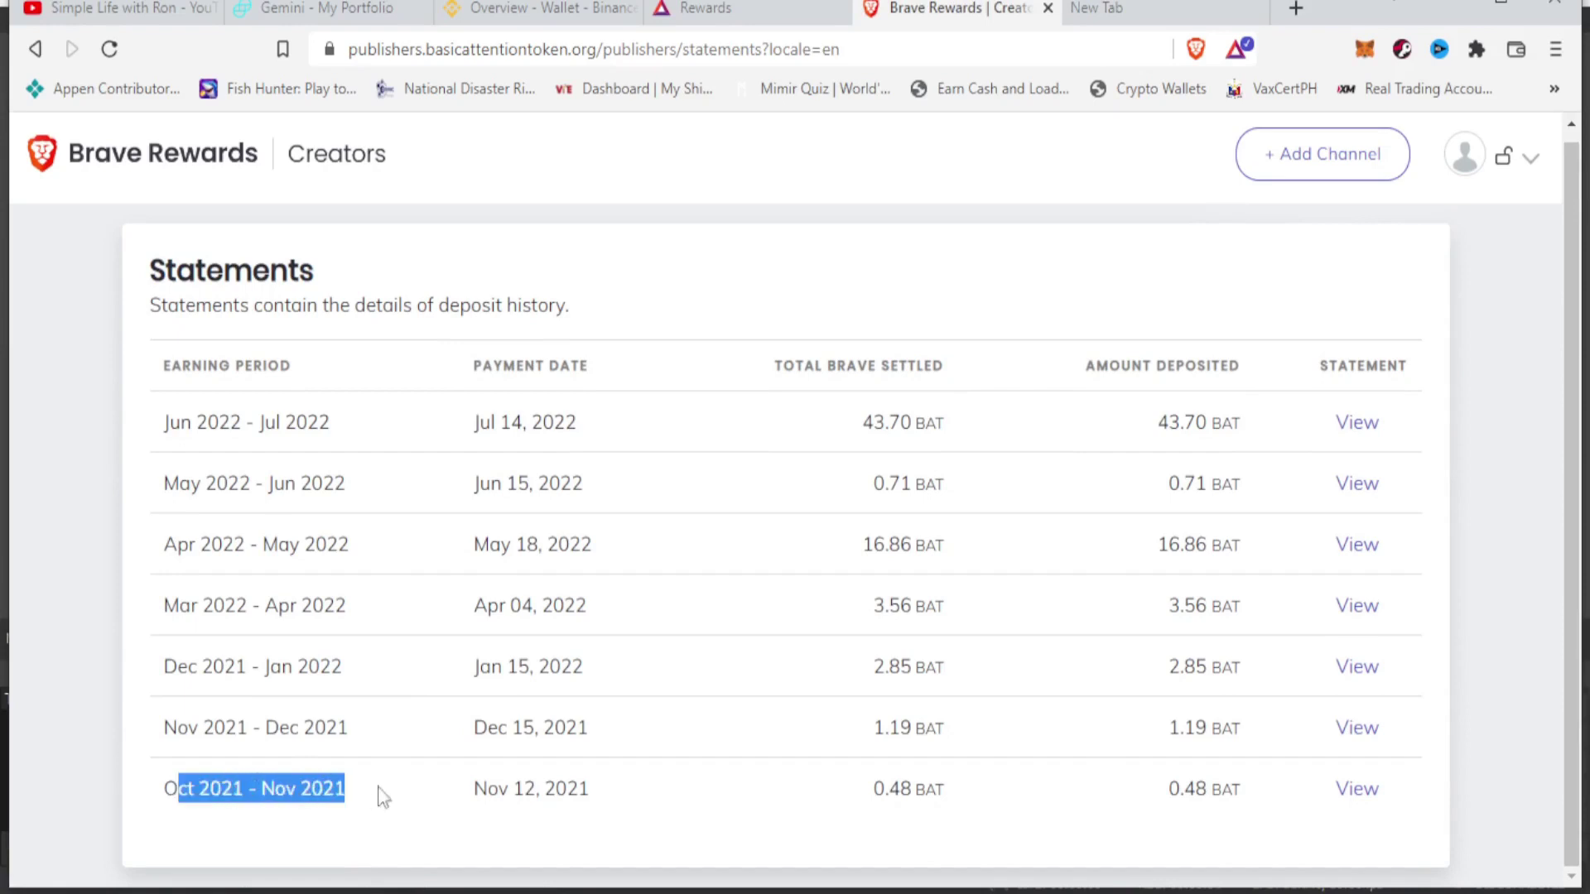
click(188, 722)
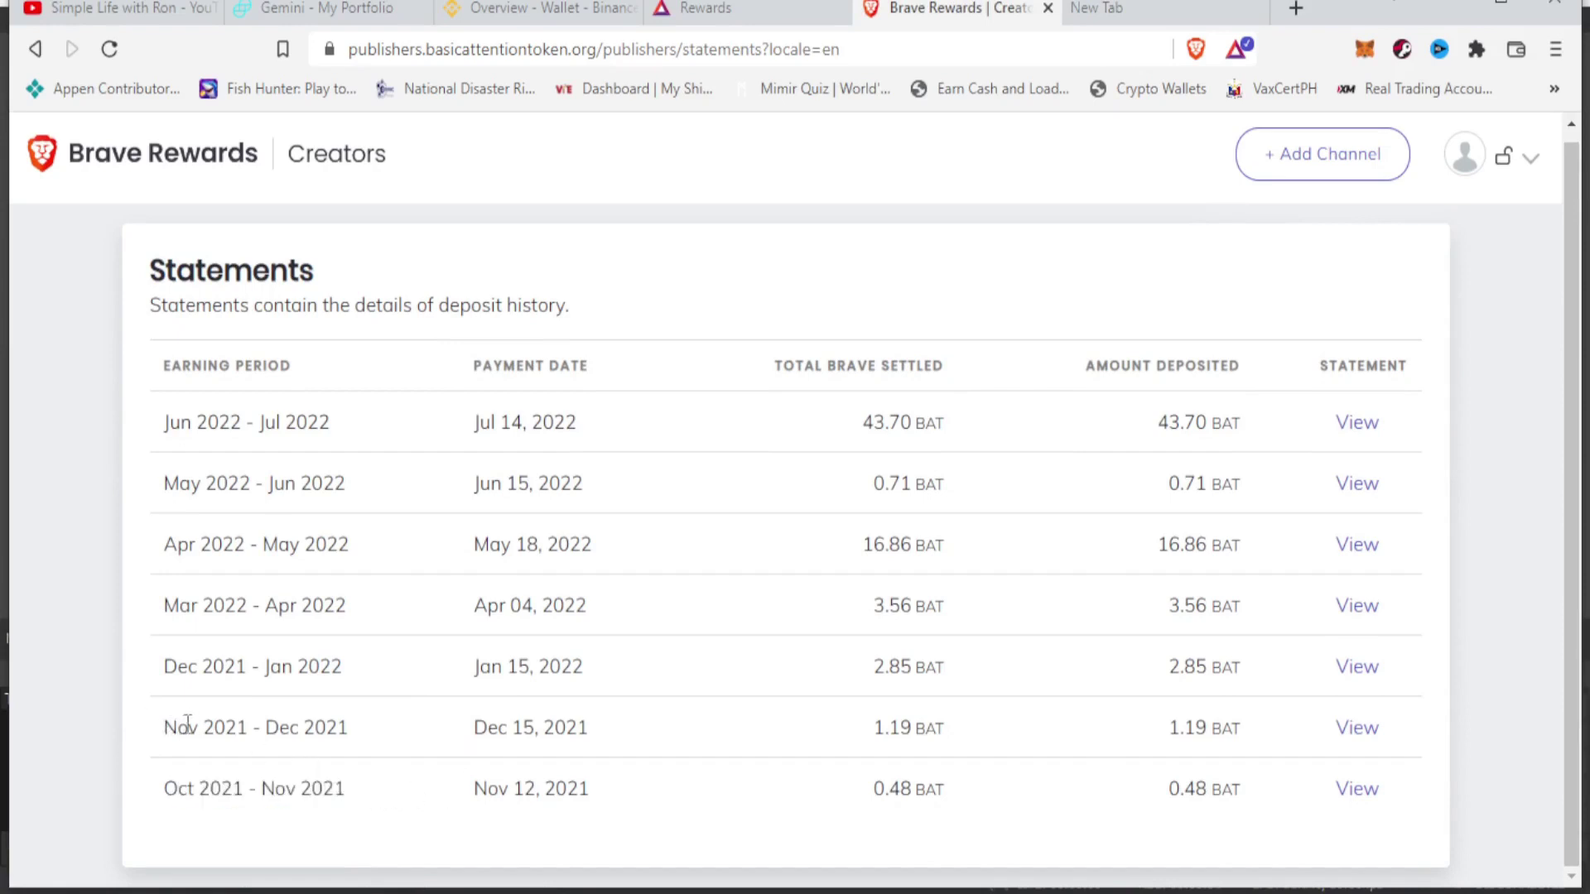
shift+click(486, 734)
click(485, 739)
drag(483, 728, 643, 738)
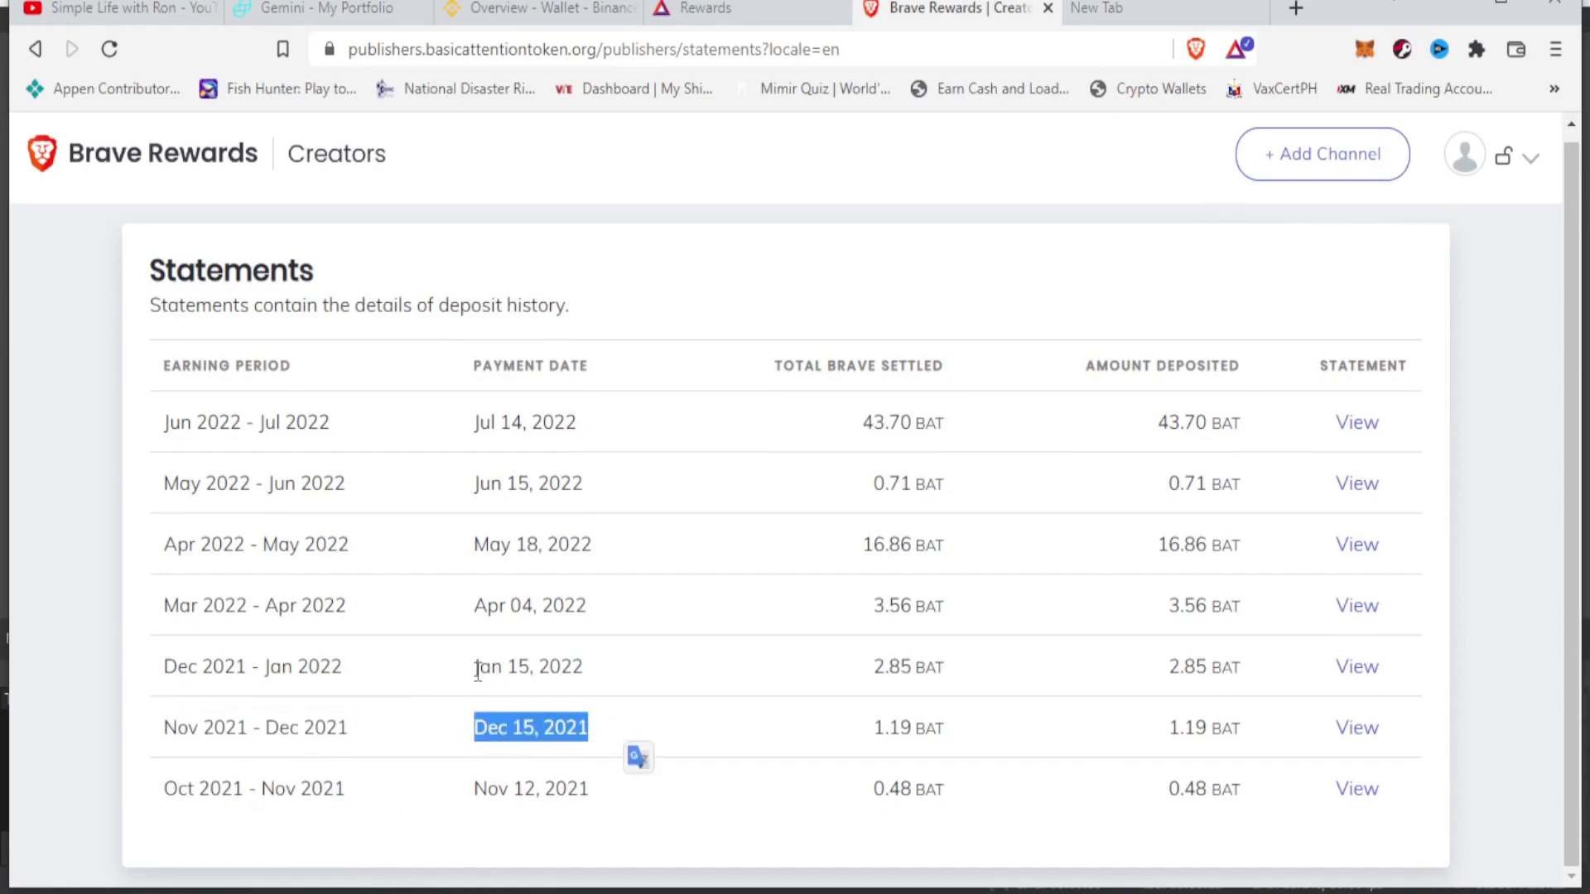
drag(477, 670, 618, 679)
drag(480, 610, 589, 613)
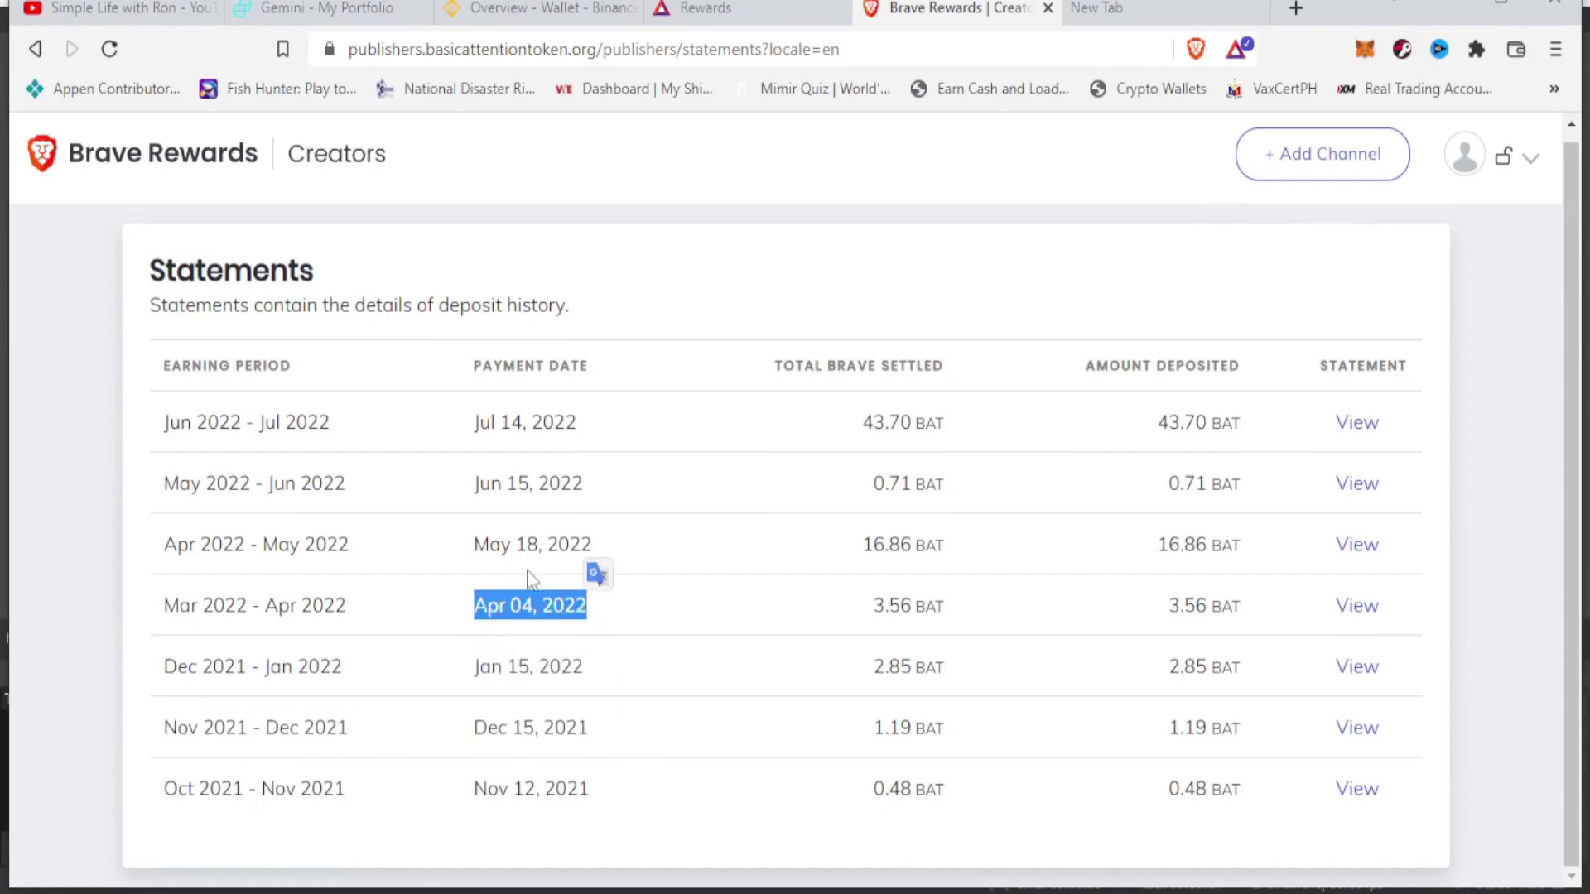
drag(470, 548, 596, 552)
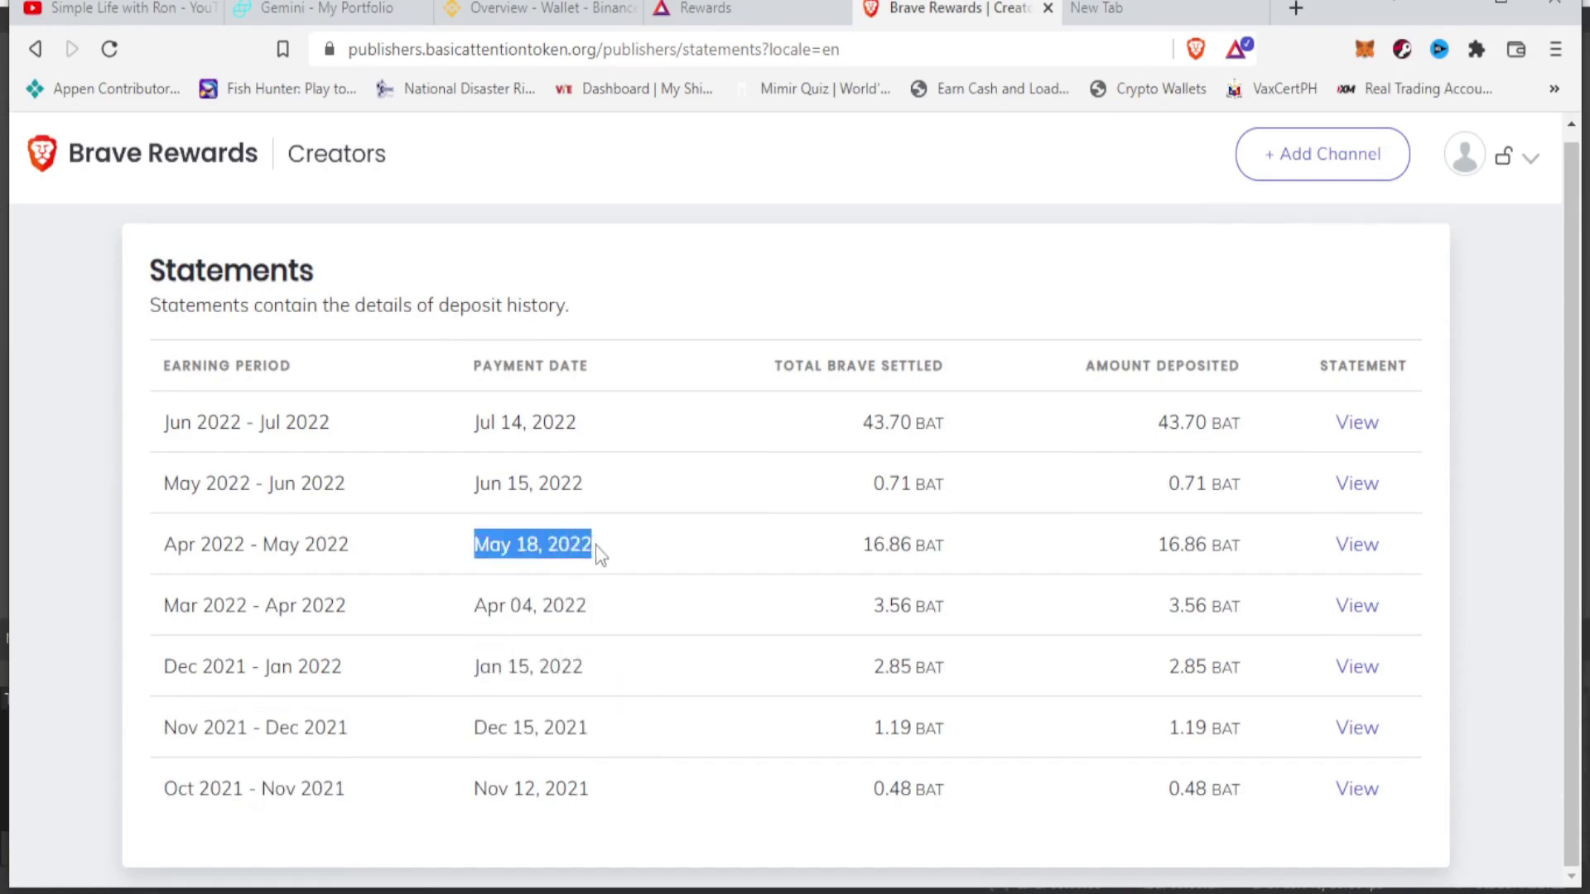
click(470, 493)
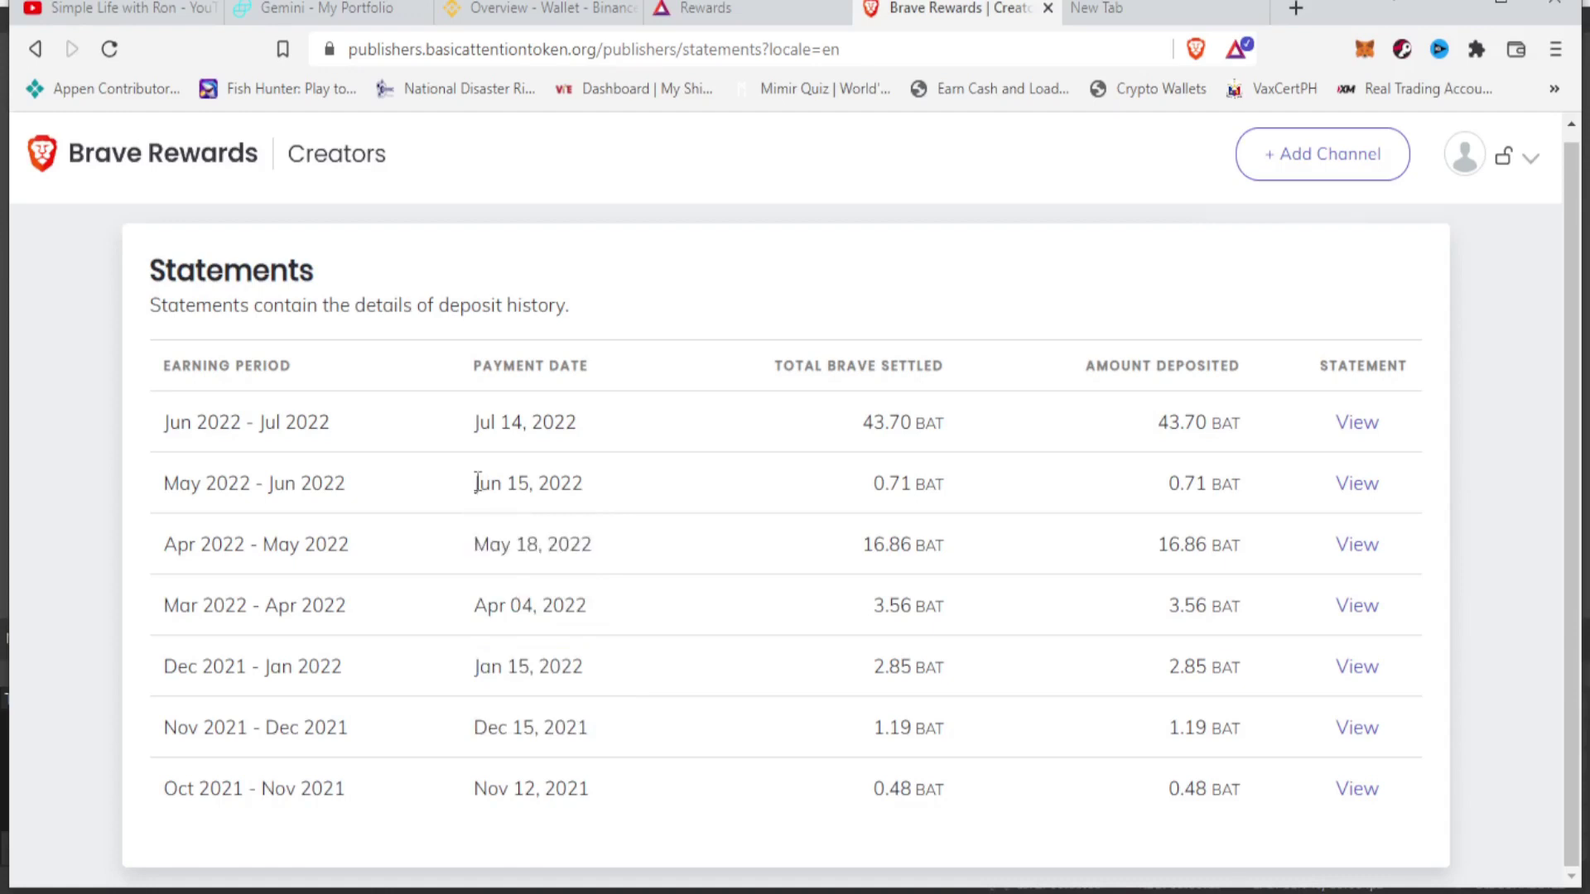
drag(477, 482, 614, 508)
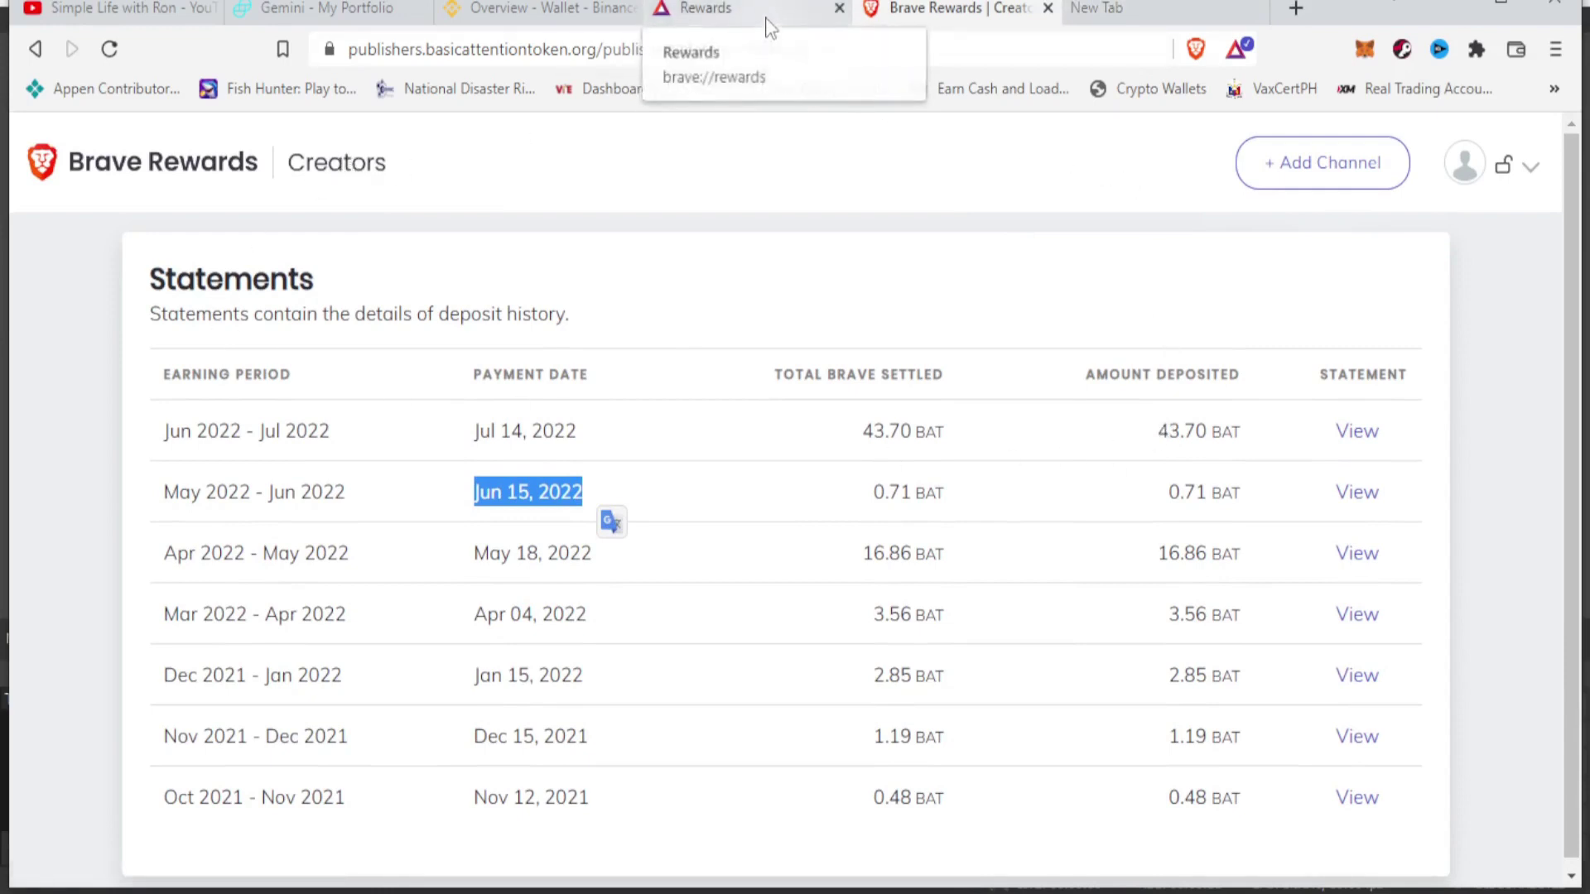
Step: Return to the Creators dashboard and review the BAT balance, Wallet Services details and the YouTube channel's current-period earnings
click(37, 51)
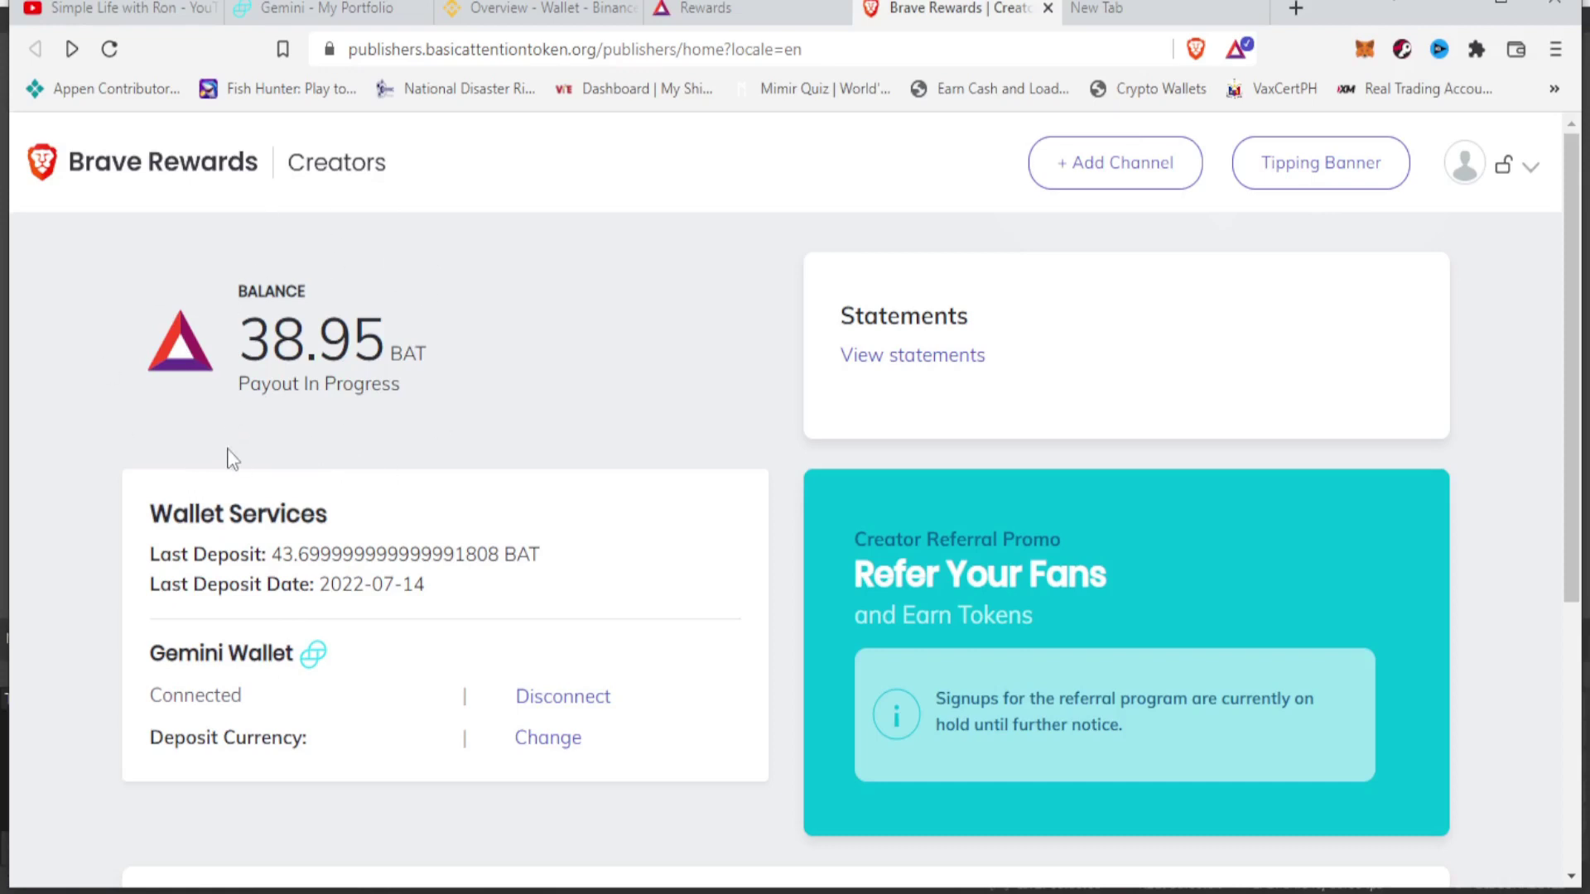
scroll(232, 460, down, 2)
scroll(325, 512, up, 2)
scroll(174, 547, down, 3)
scroll(204, 657, down, 2)
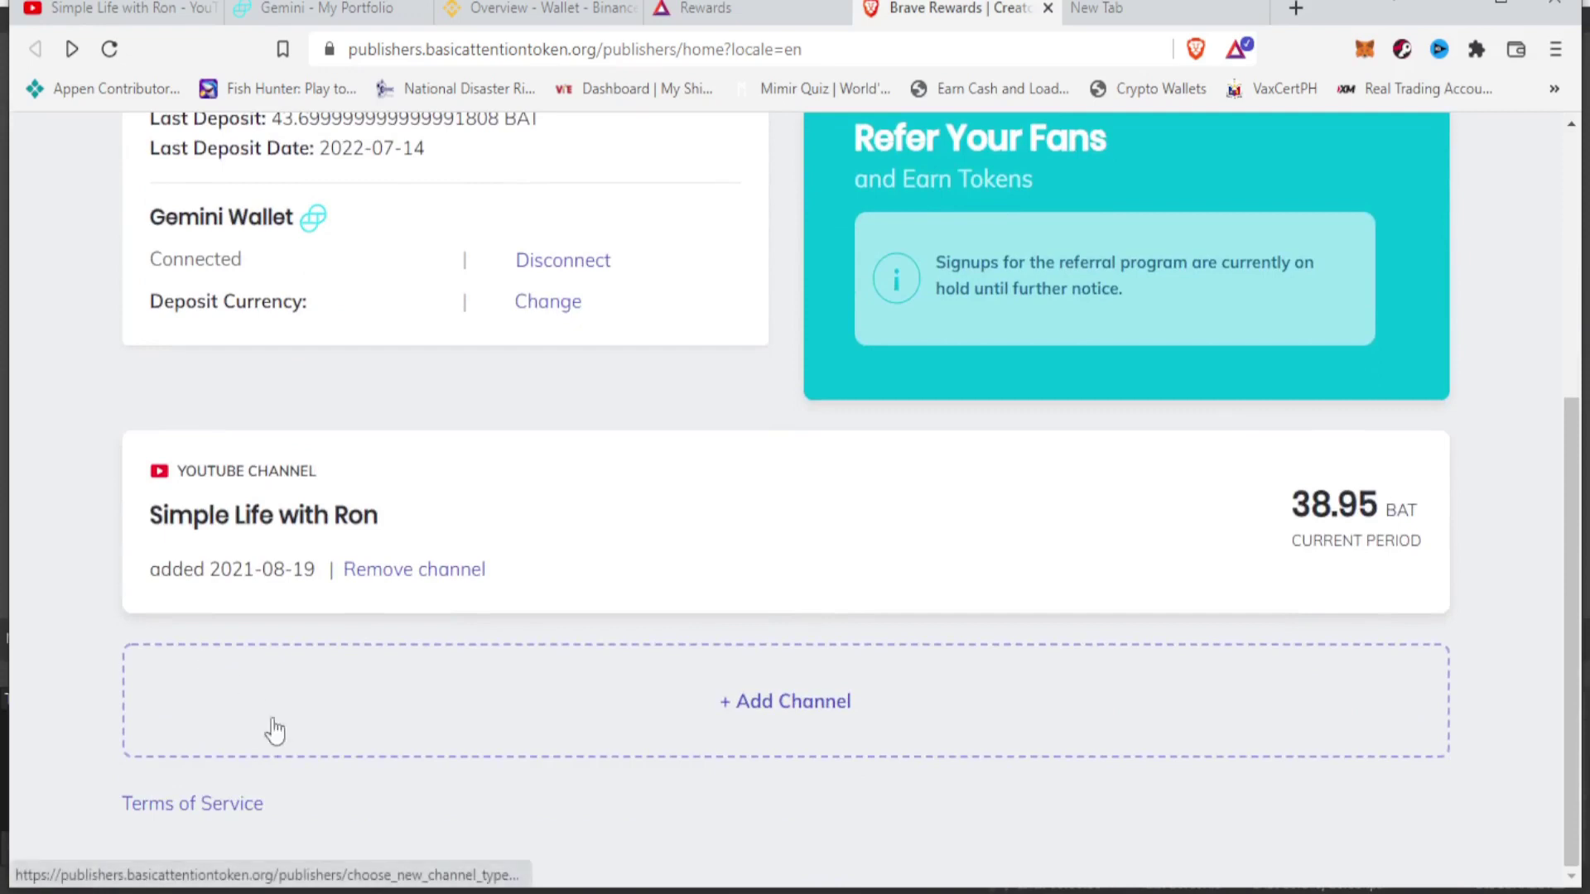
scroll(443, 647, up, 5)
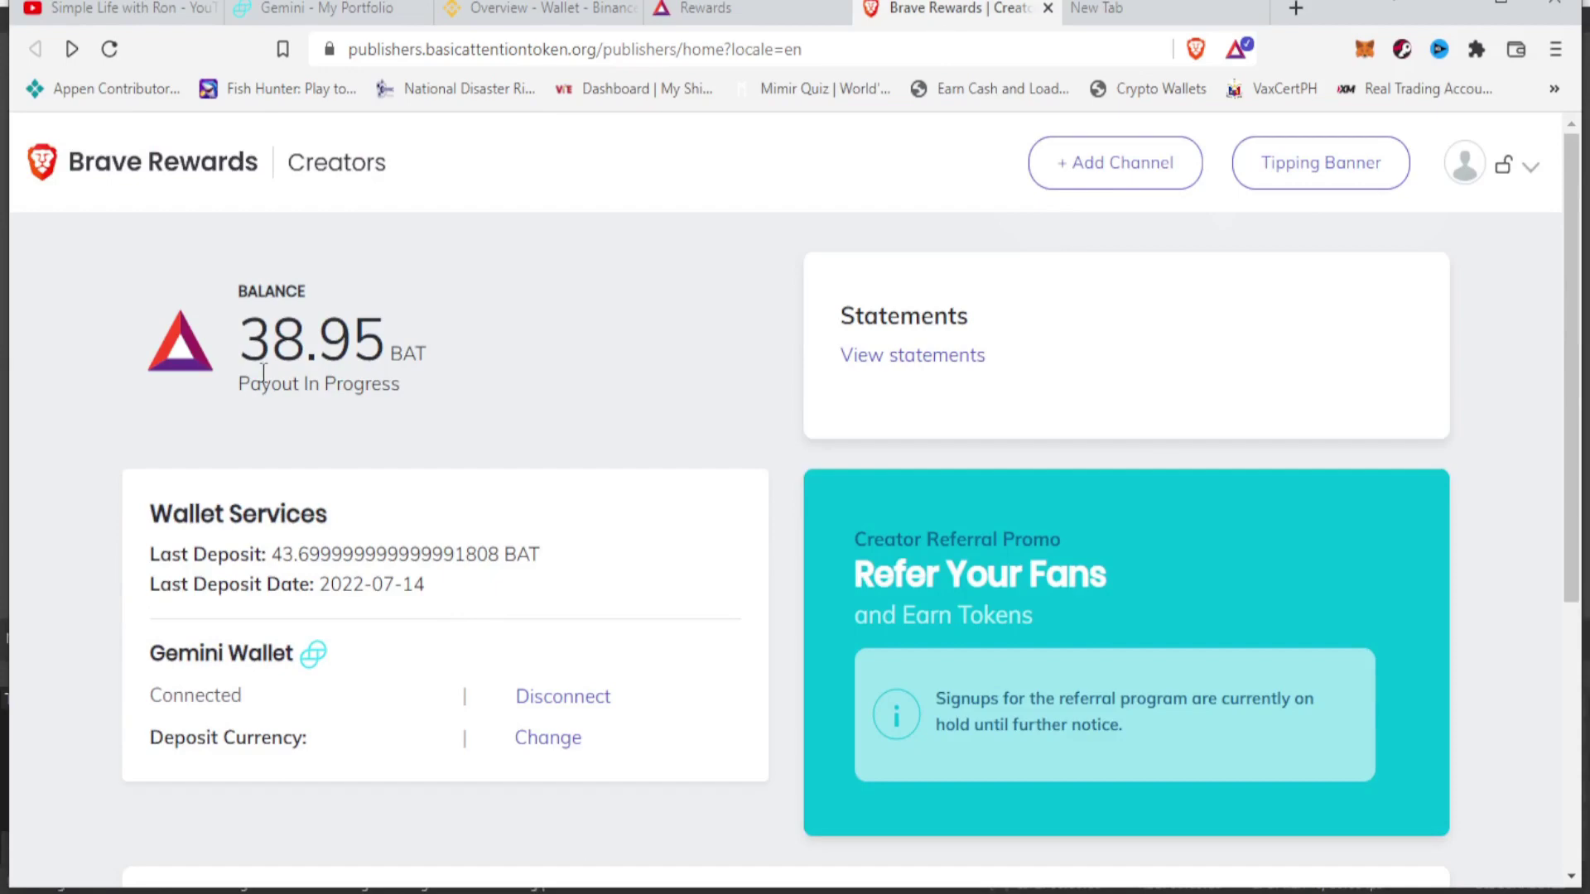
scroll(417, 620, down, 5)
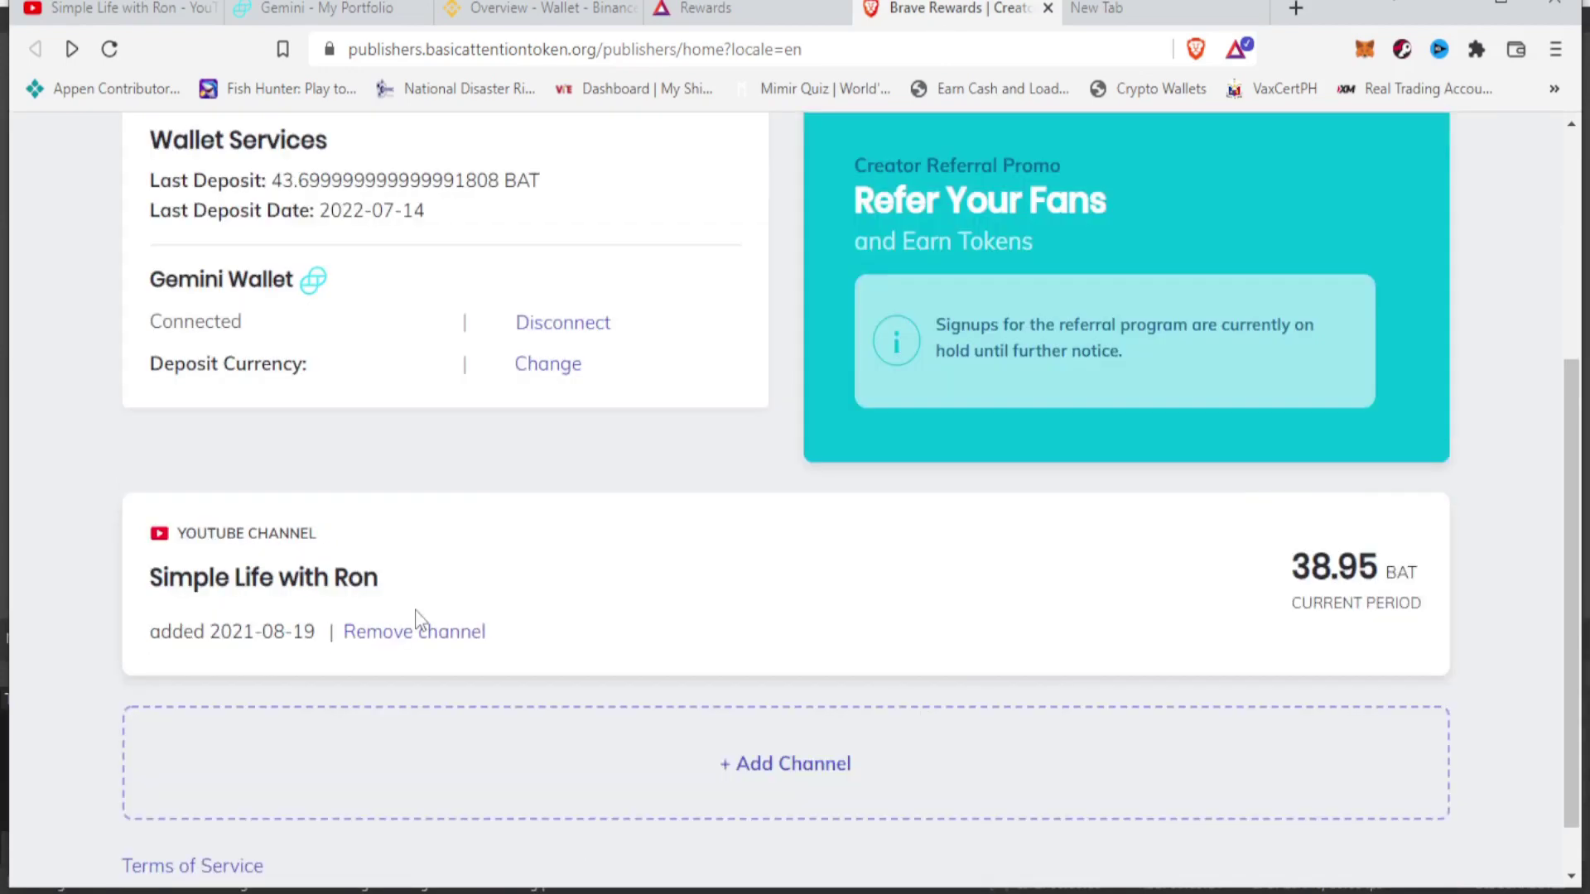
scroll(419, 621, up, 5)
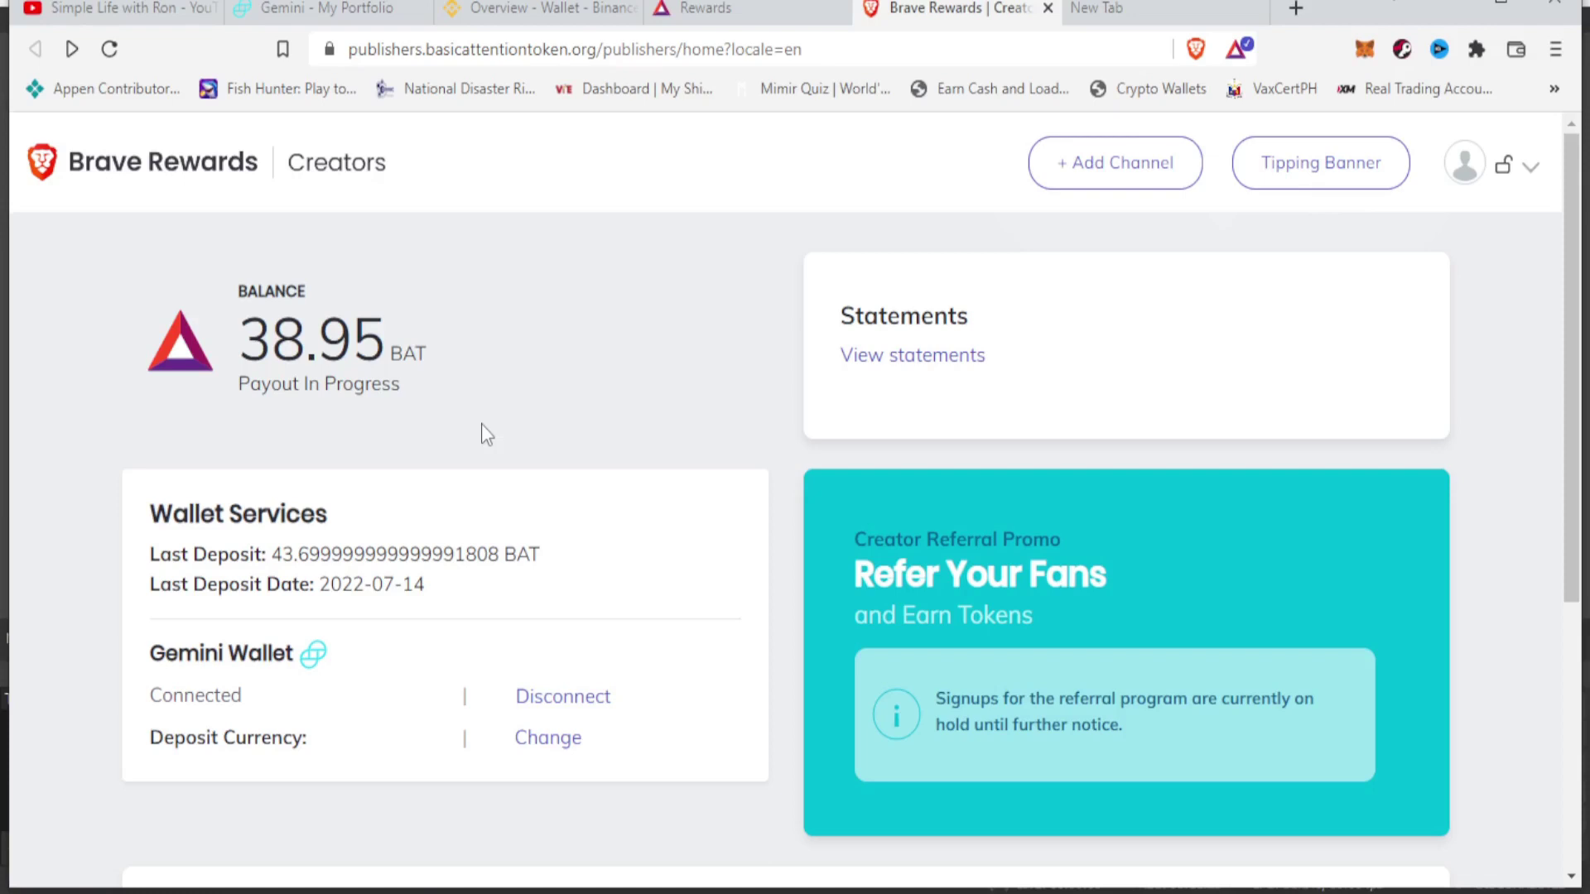
Step: Switch to the Gemini portfolio, glance at the Binance wallet overview and the YouTube channel, and return to Gemini
click(331, 12)
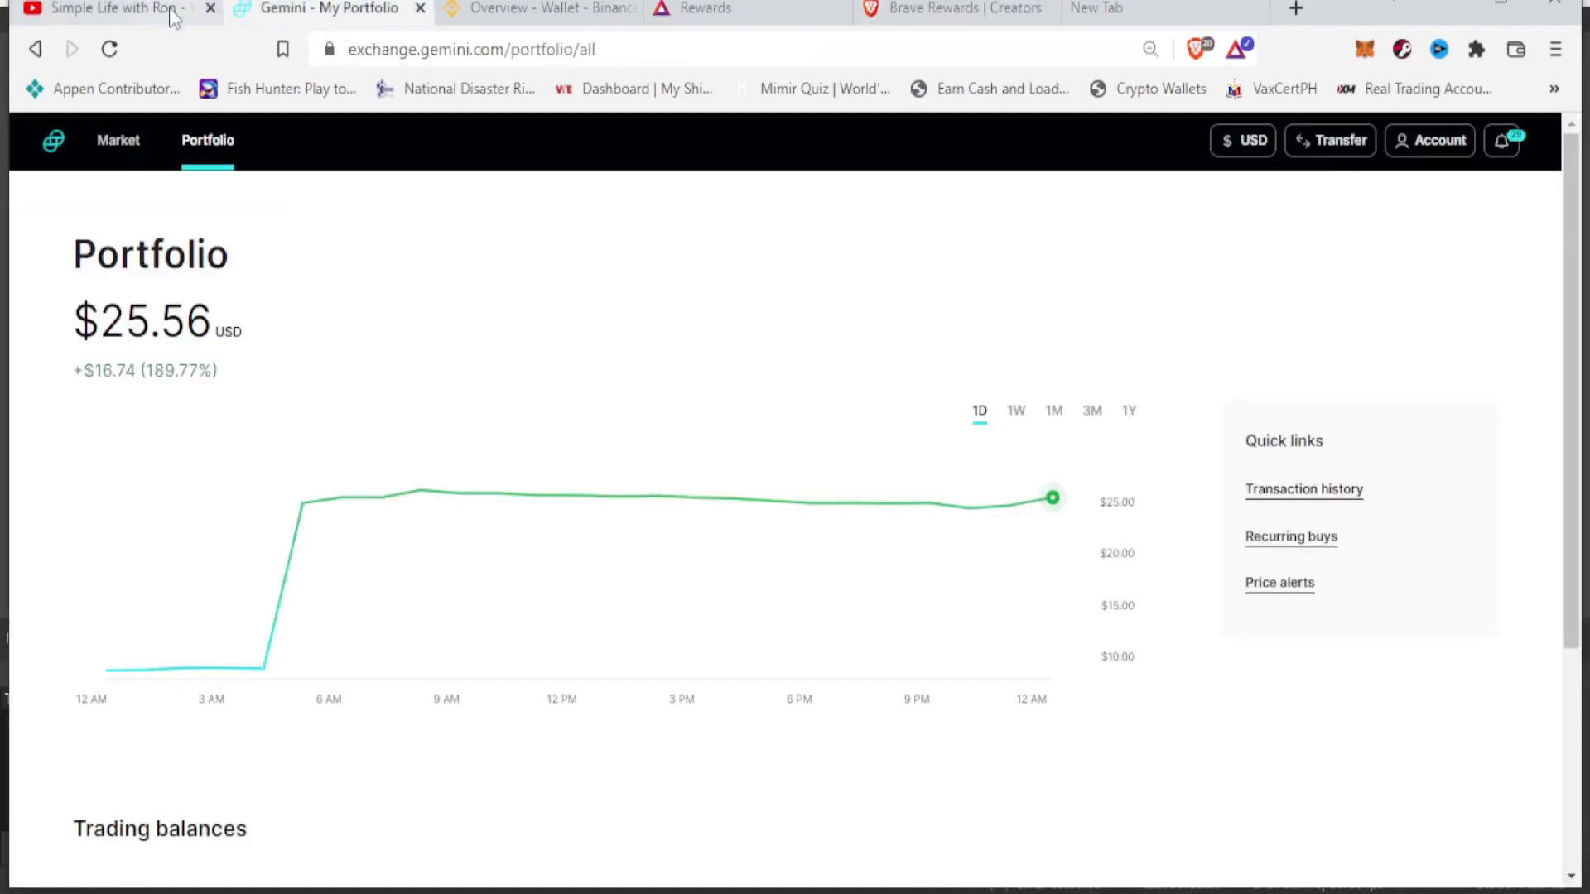
click(461, 12)
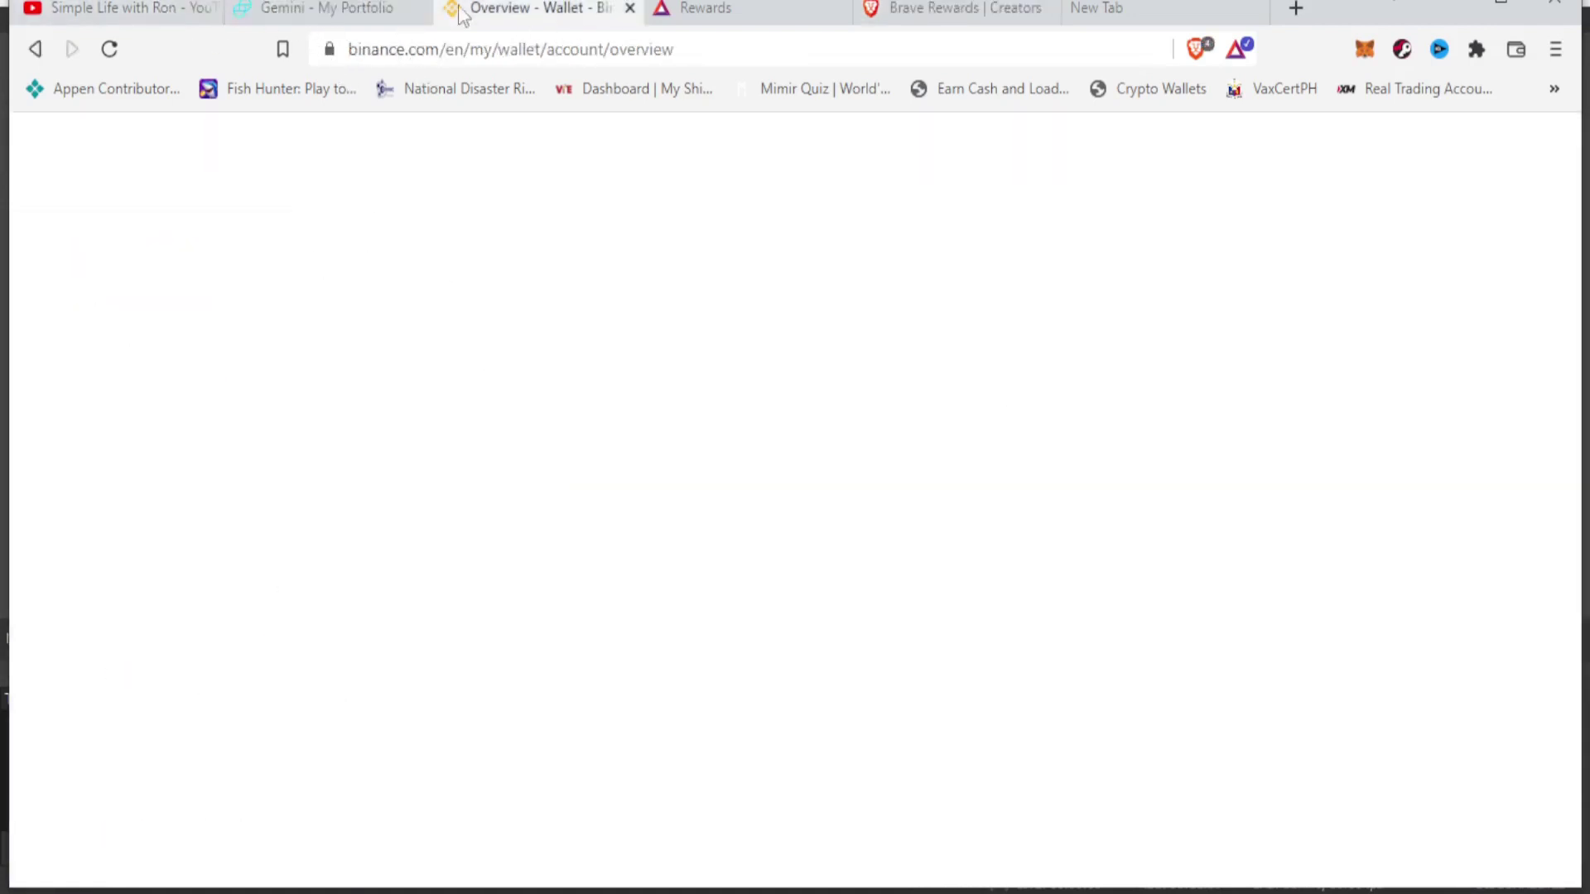
click(318, 11)
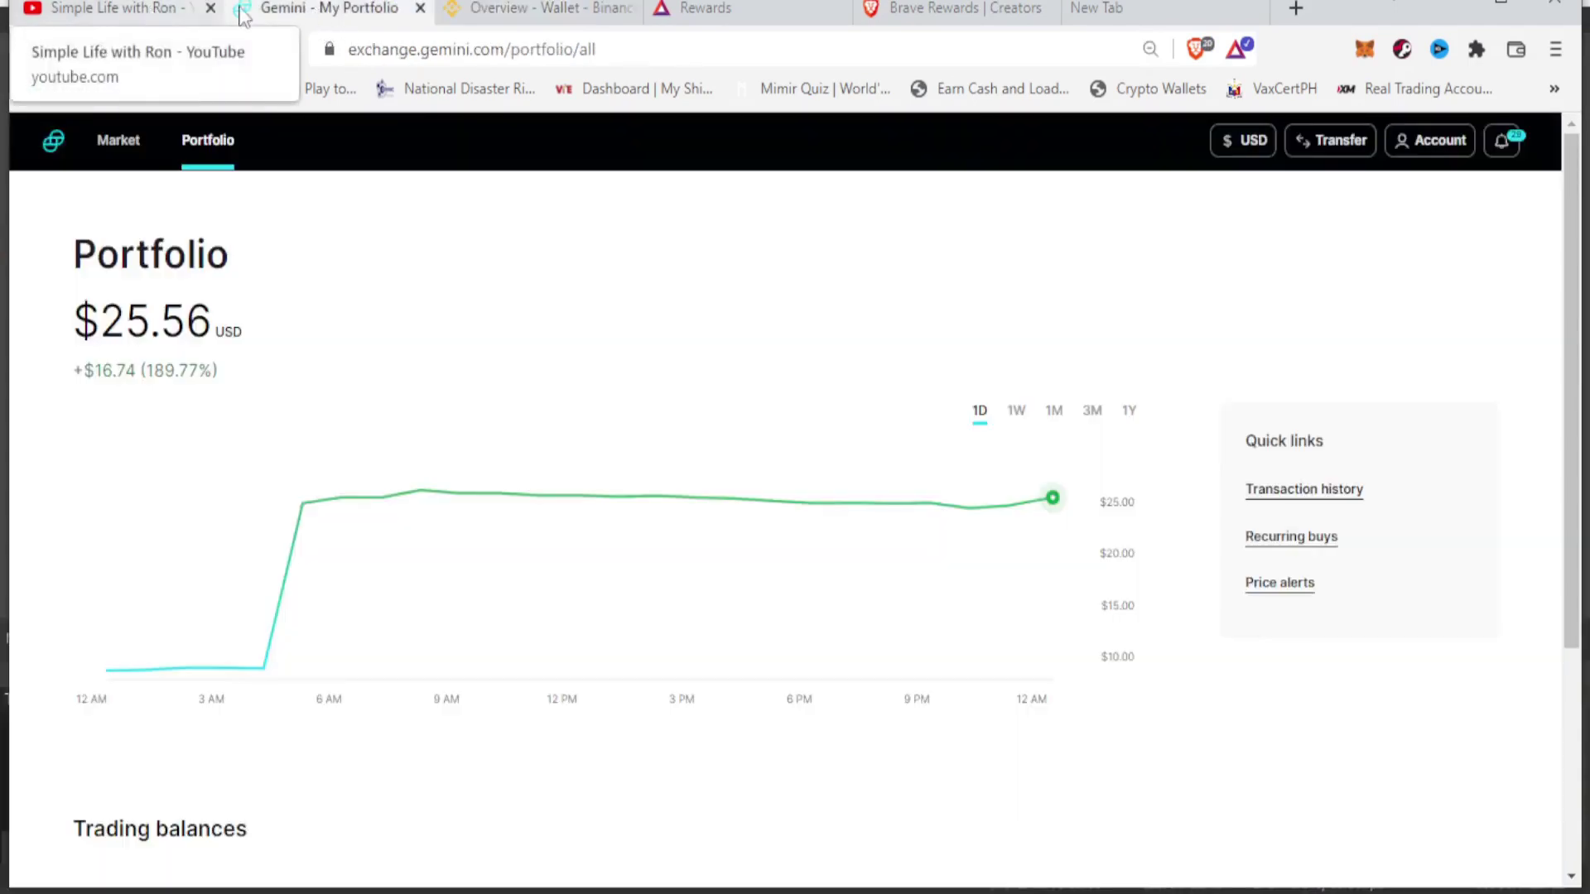
click(149, 12)
click(296, 12)
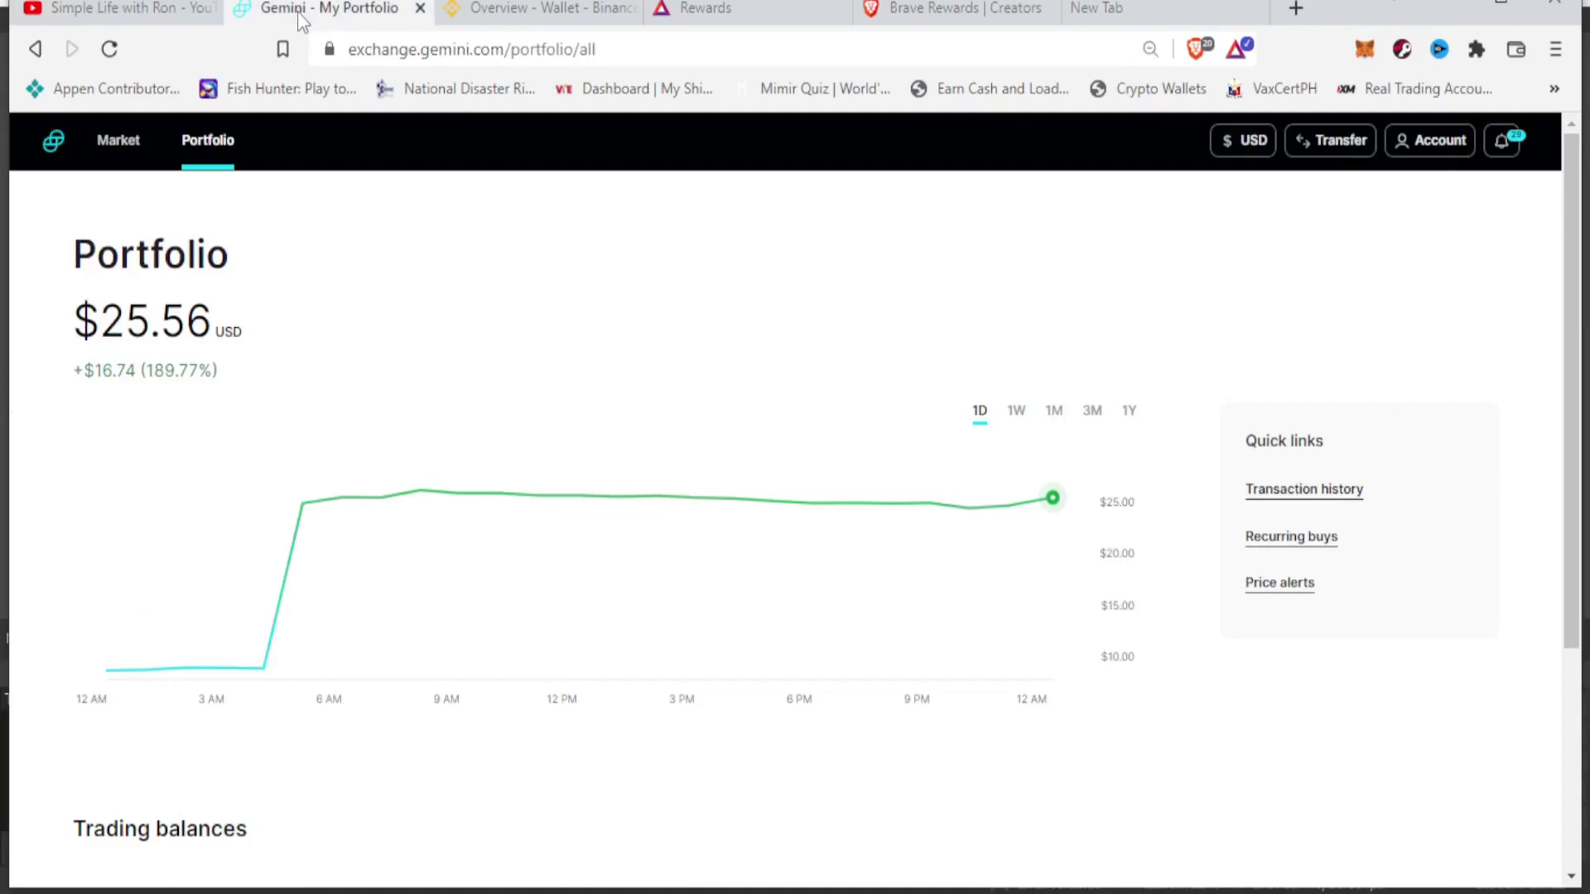
Step: Switch to the YouTube channel page and look through its navigation sidebar, including the subscriptions and More from YouTube sections
click(146, 14)
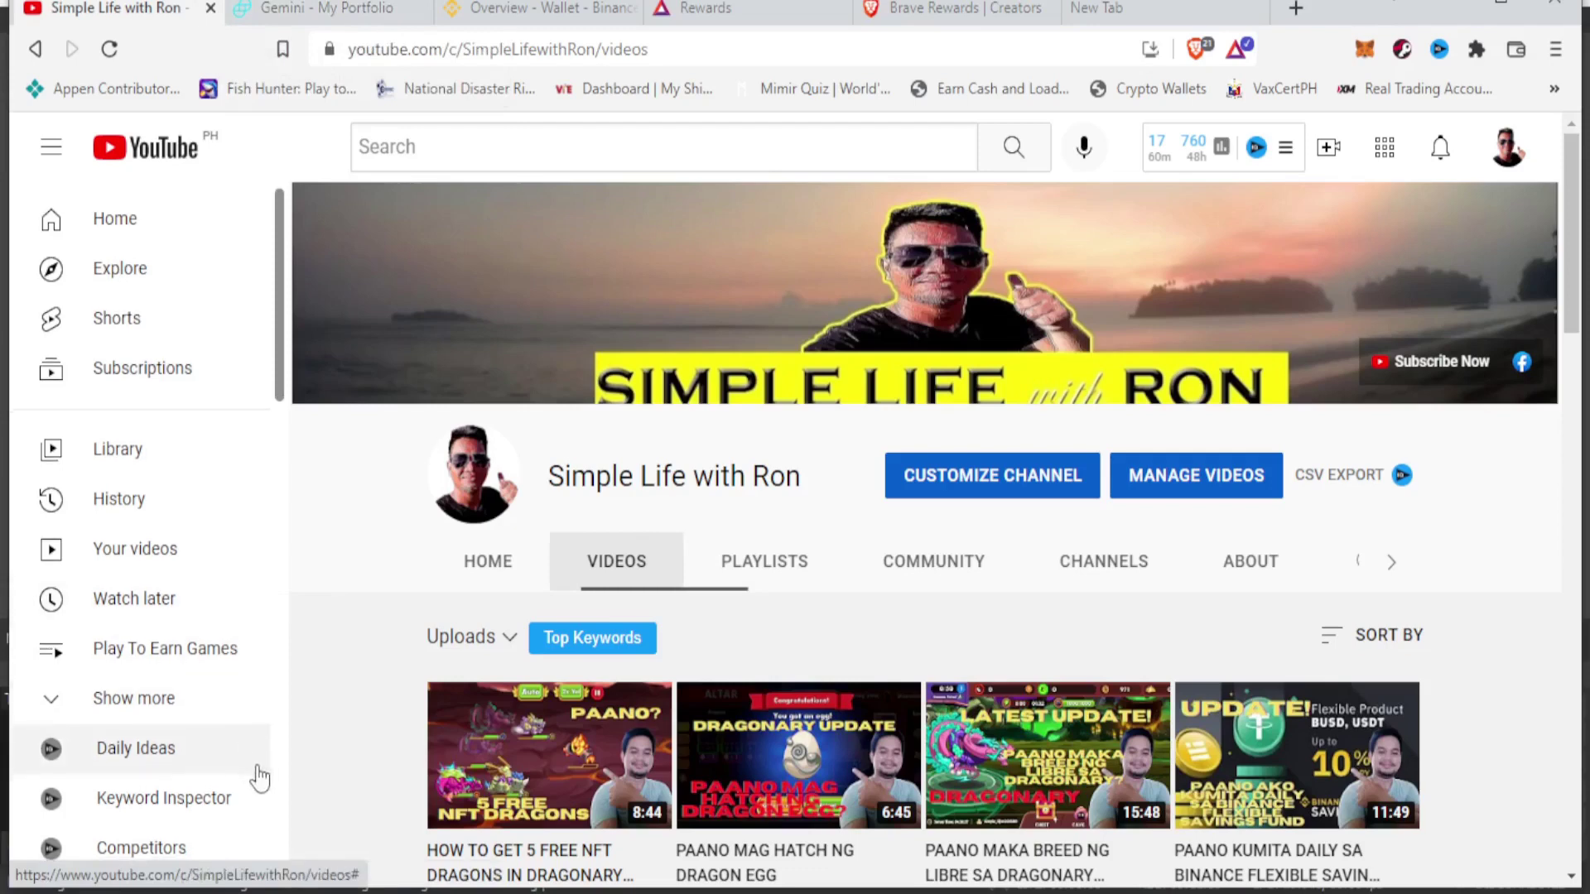
scroll(257, 775, down, 4)
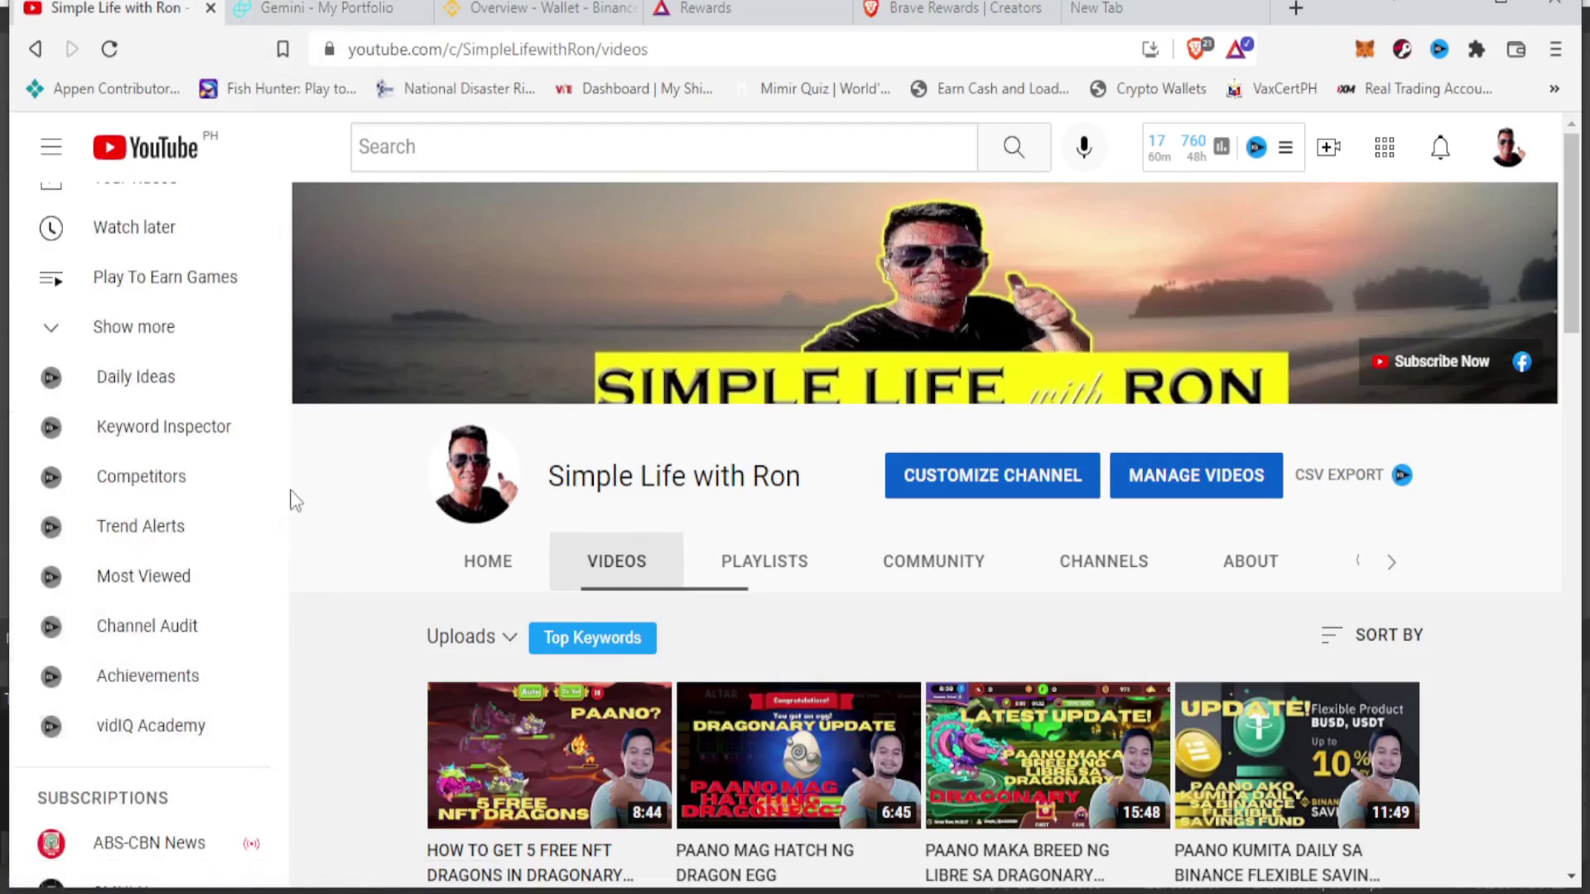
scroll(286, 579, down, 5)
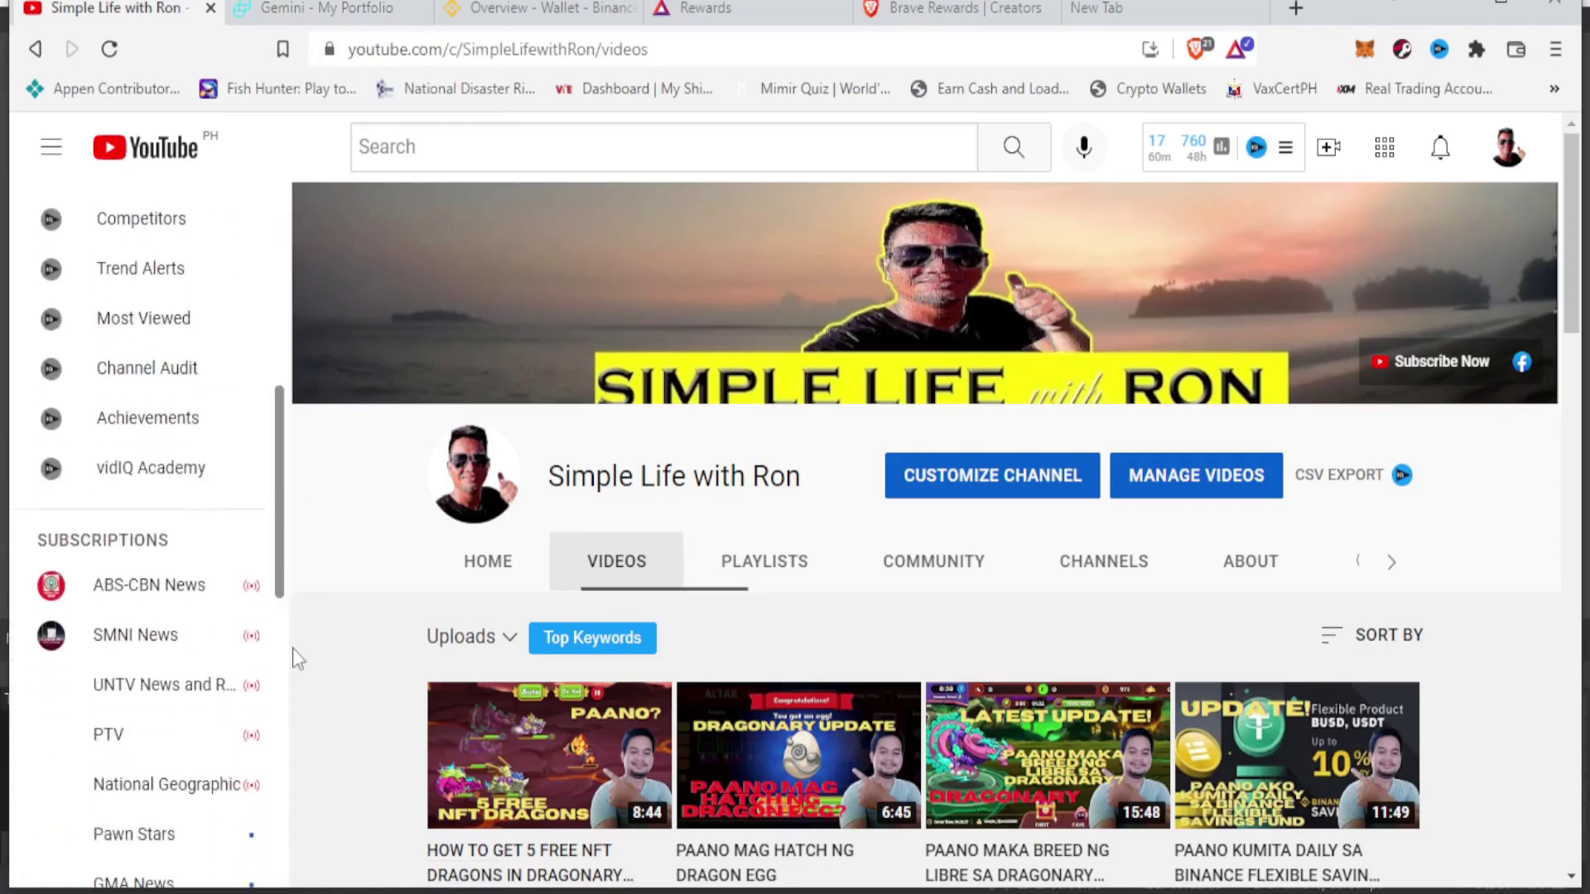
scroll(290, 539, up, 5)
scroll(286, 461, up, 4)
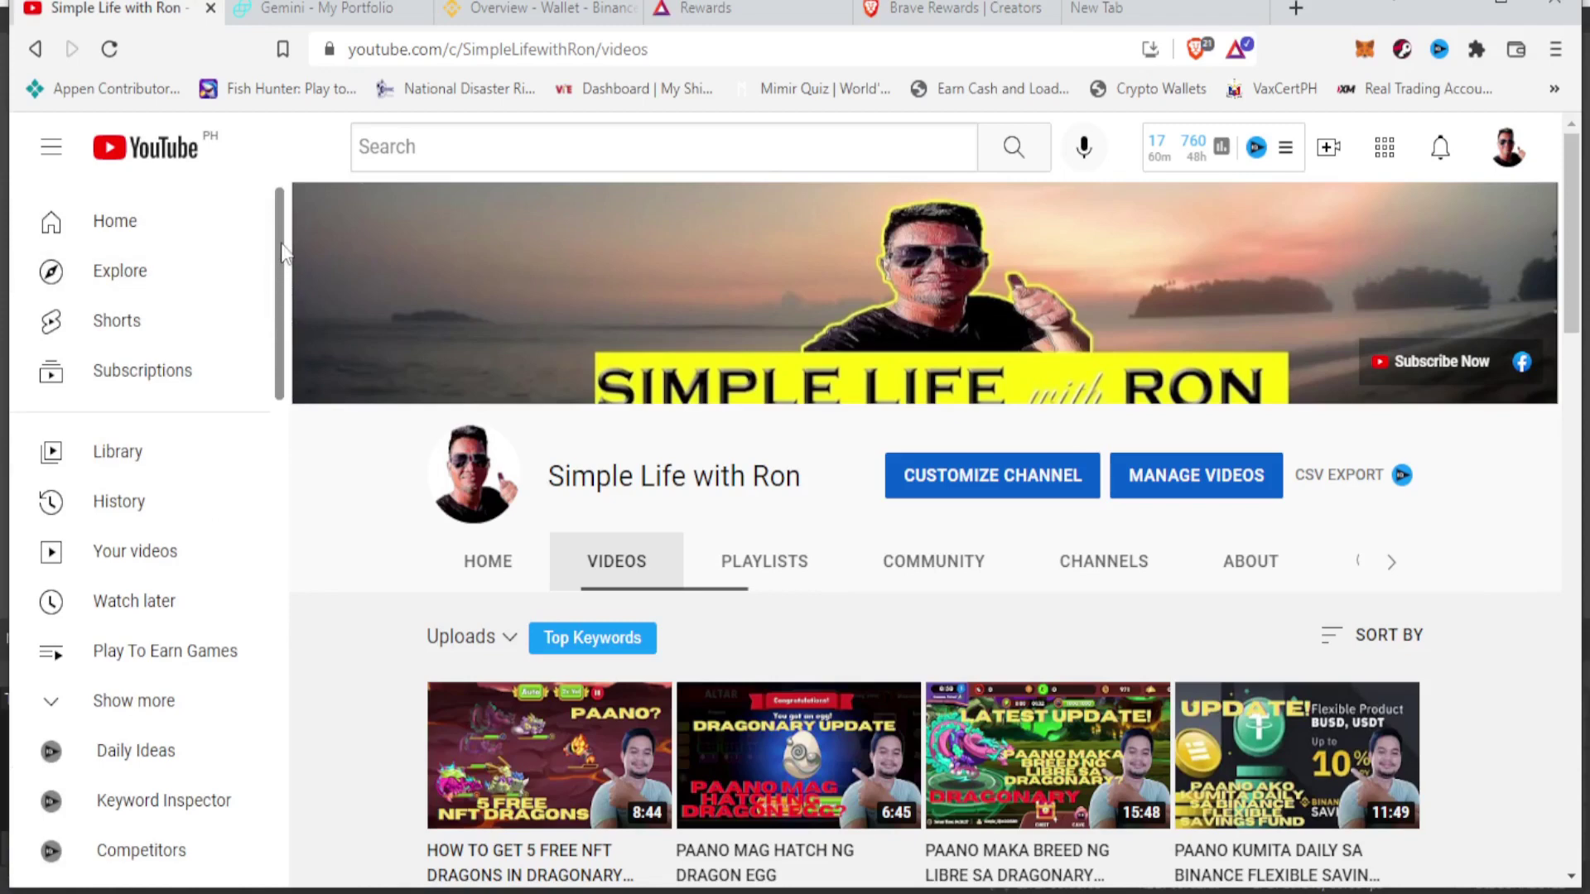
drag(281, 245, 272, 578)
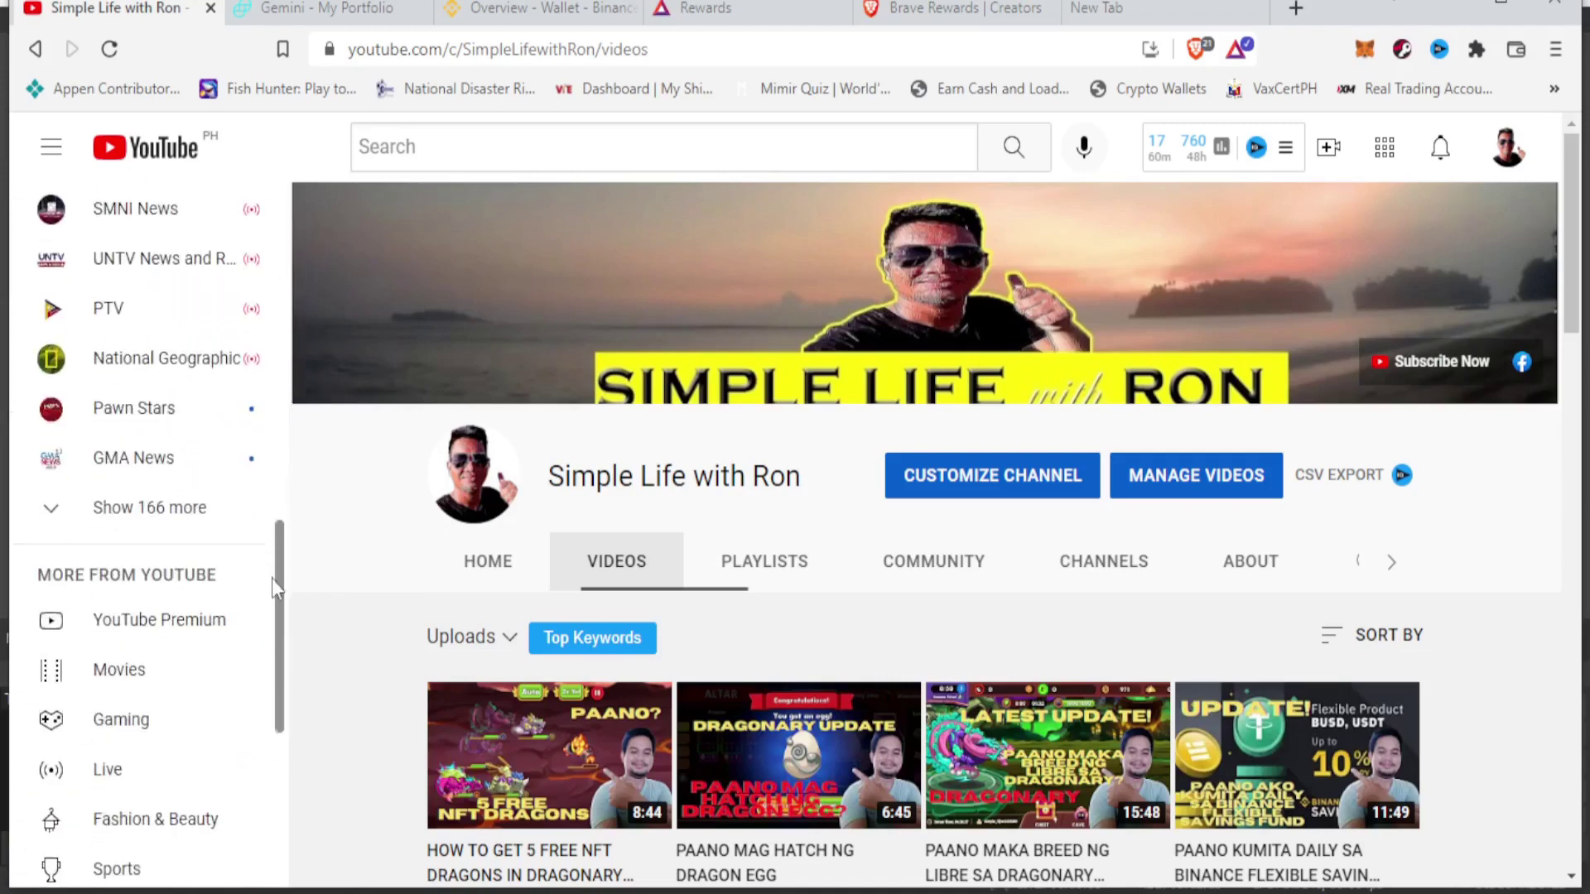
drag(274, 516, 301, 156)
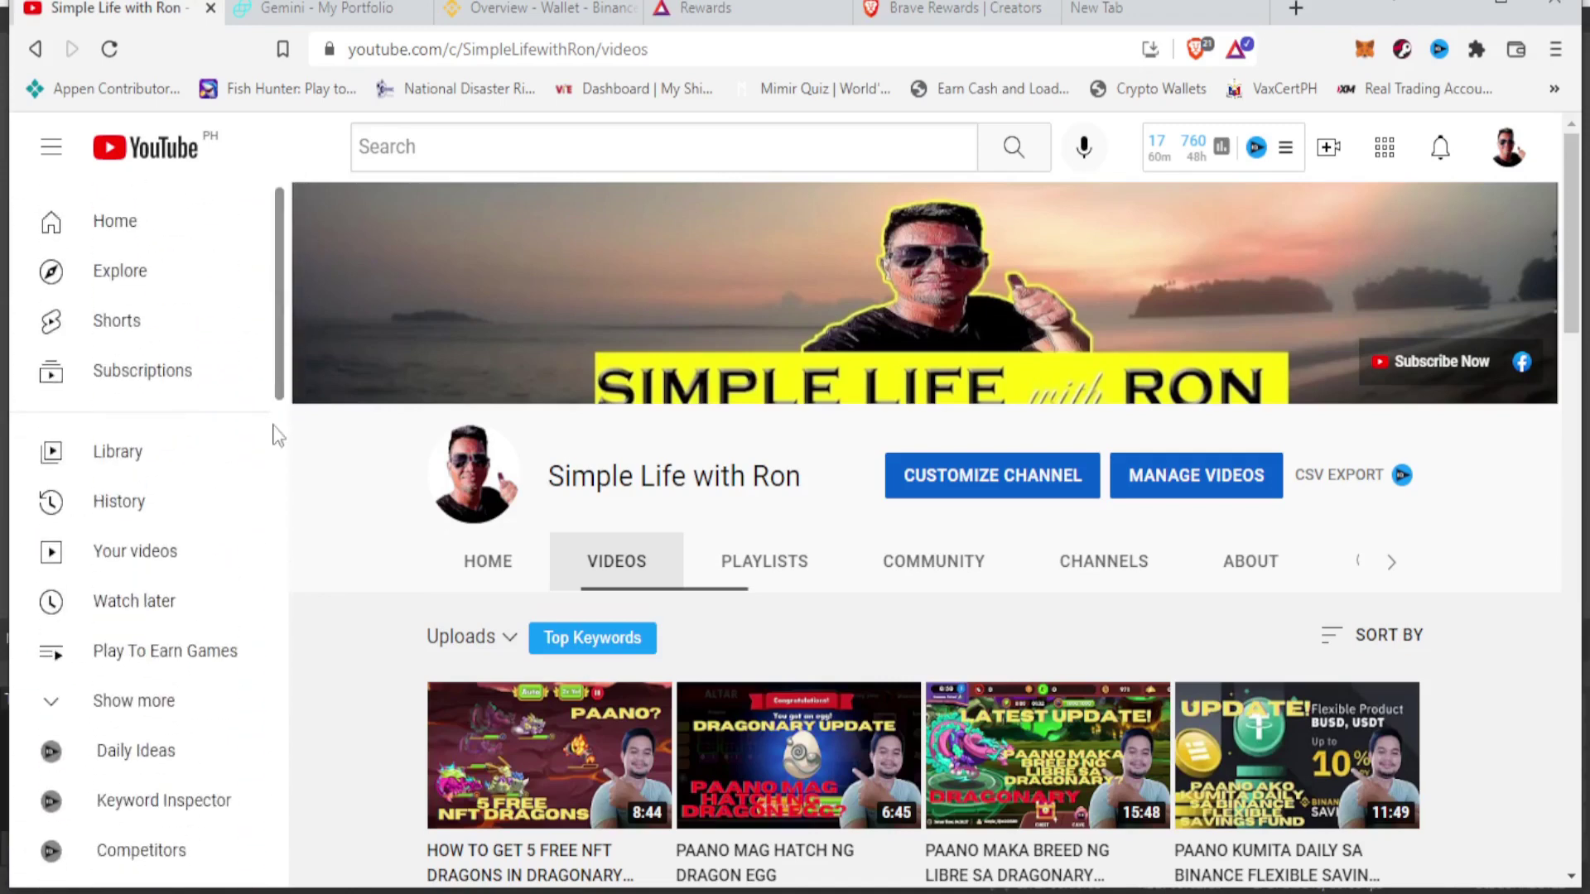
drag(282, 298, 312, 164)
Step: Switch to the Gemini portfolio and check the Basic Attention Token entry under Trading balances
click(308, 17)
scroll(284, 681, down, 3)
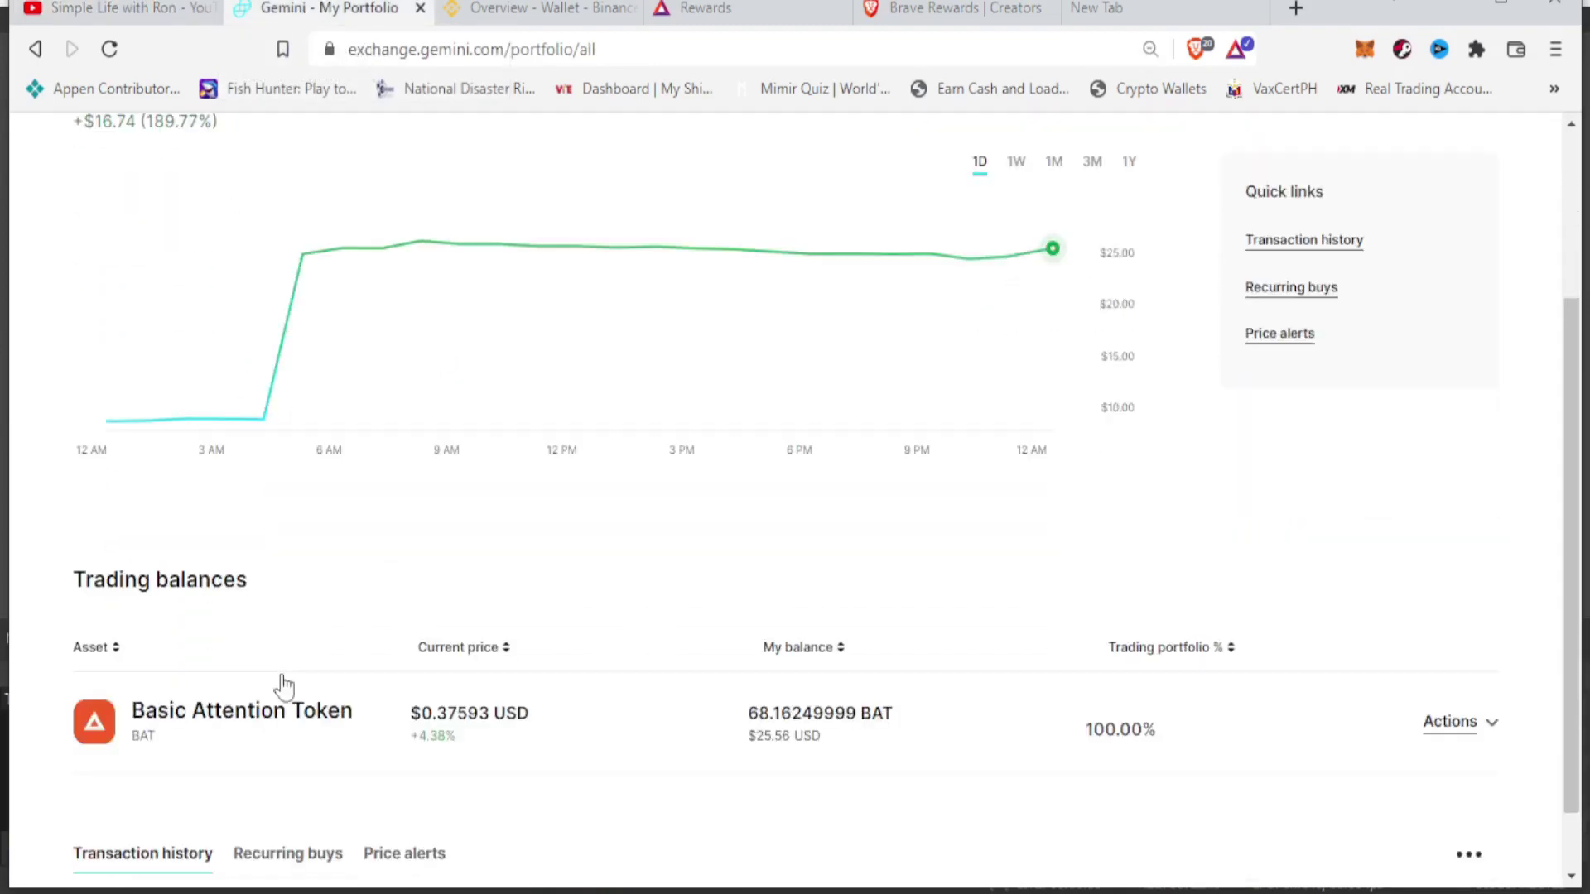
scroll(284, 685, up, 3)
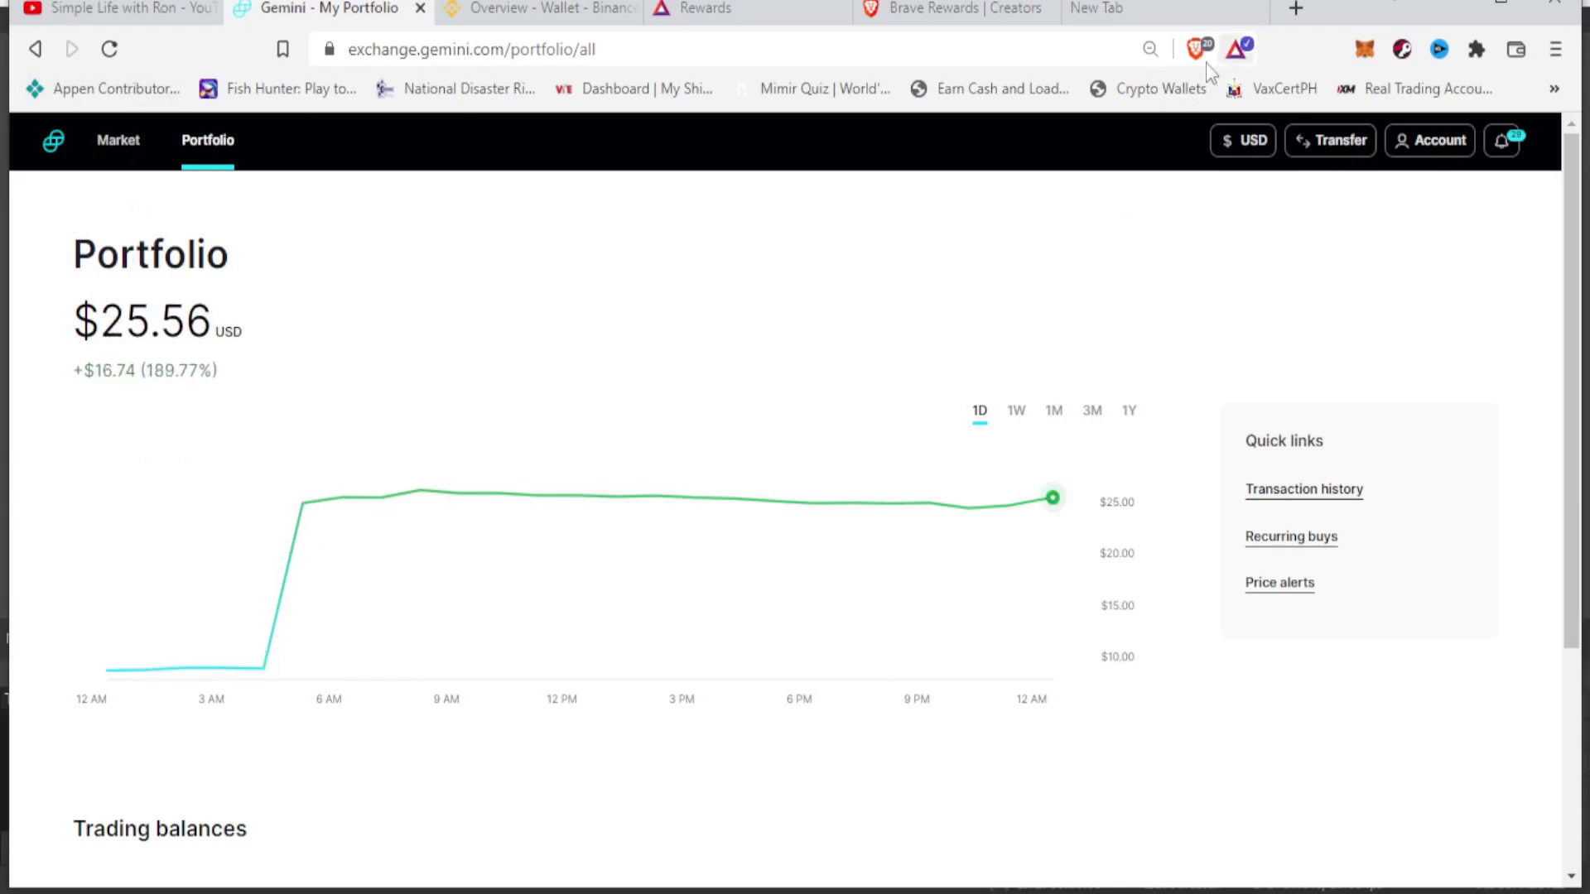
click(118, 19)
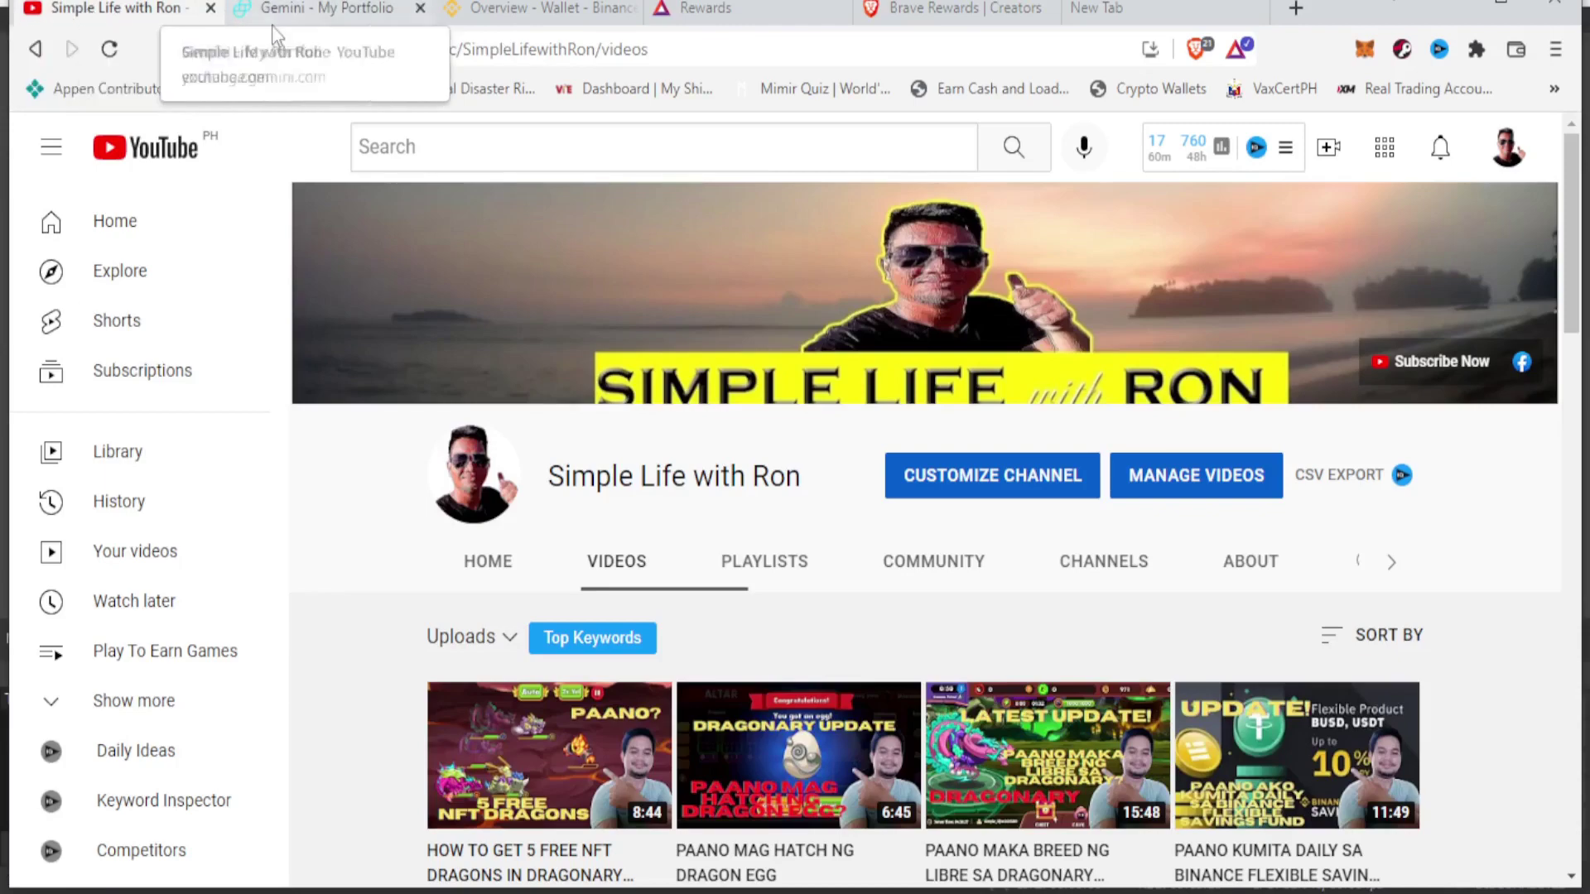
click(319, 19)
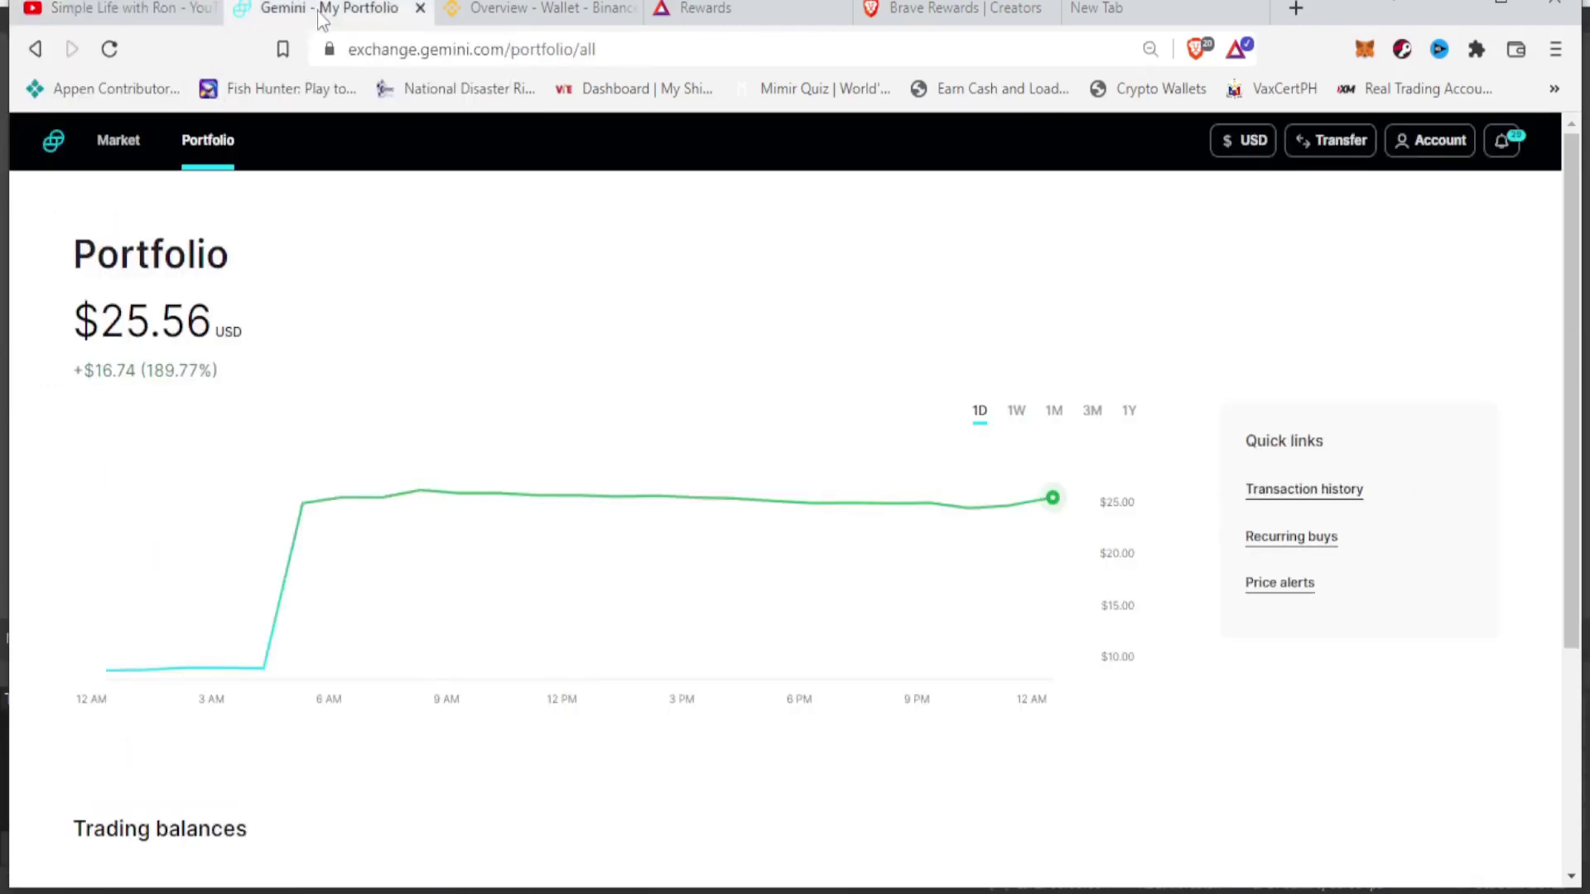
click(132, 10)
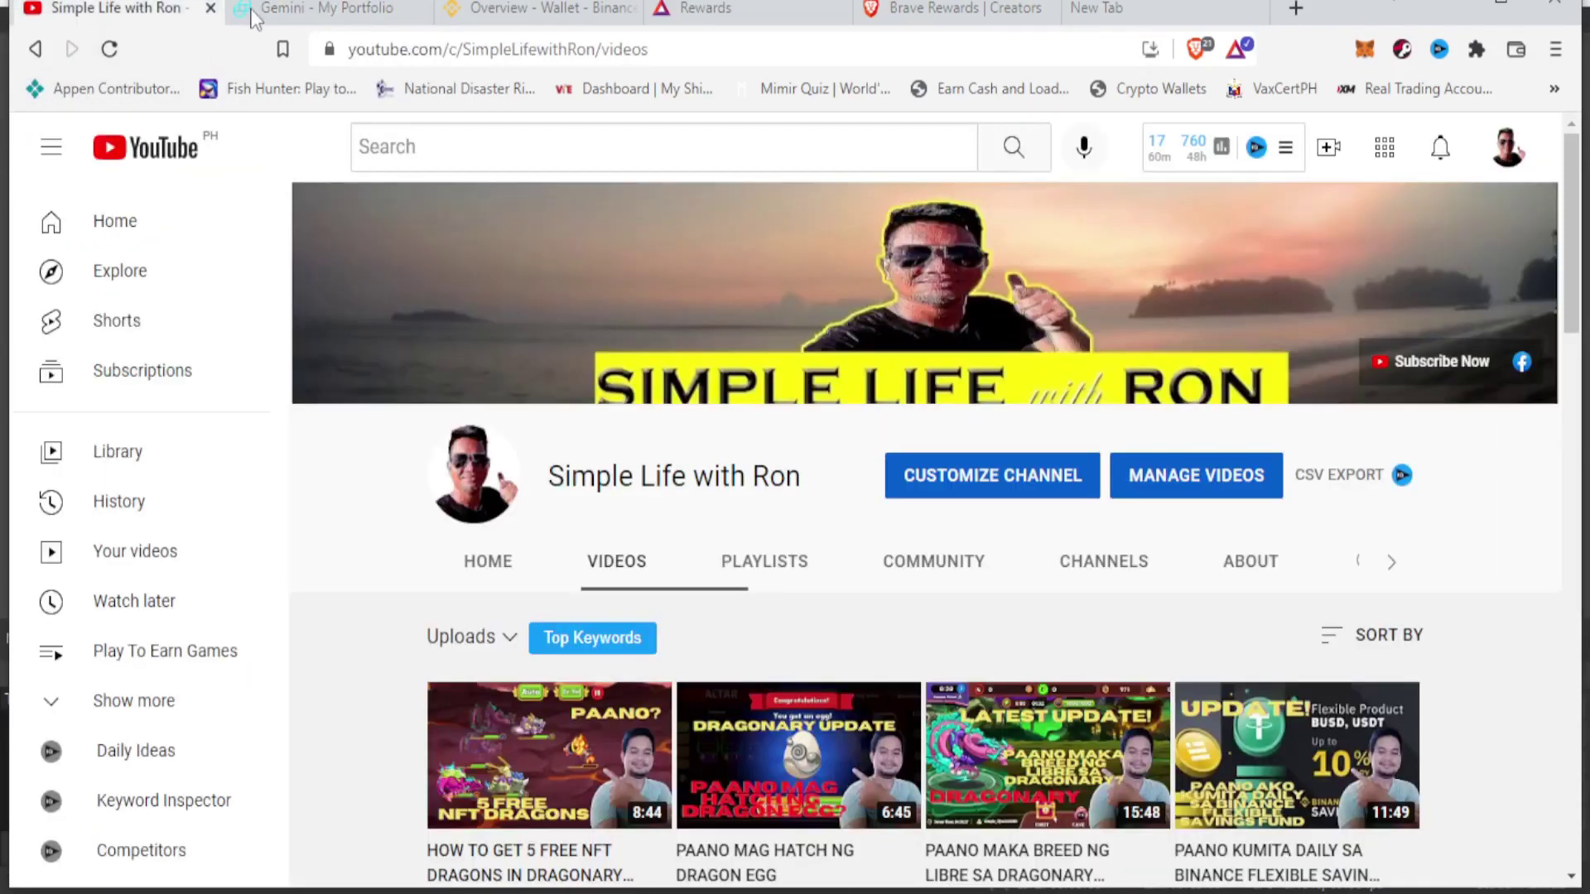
click(313, 18)
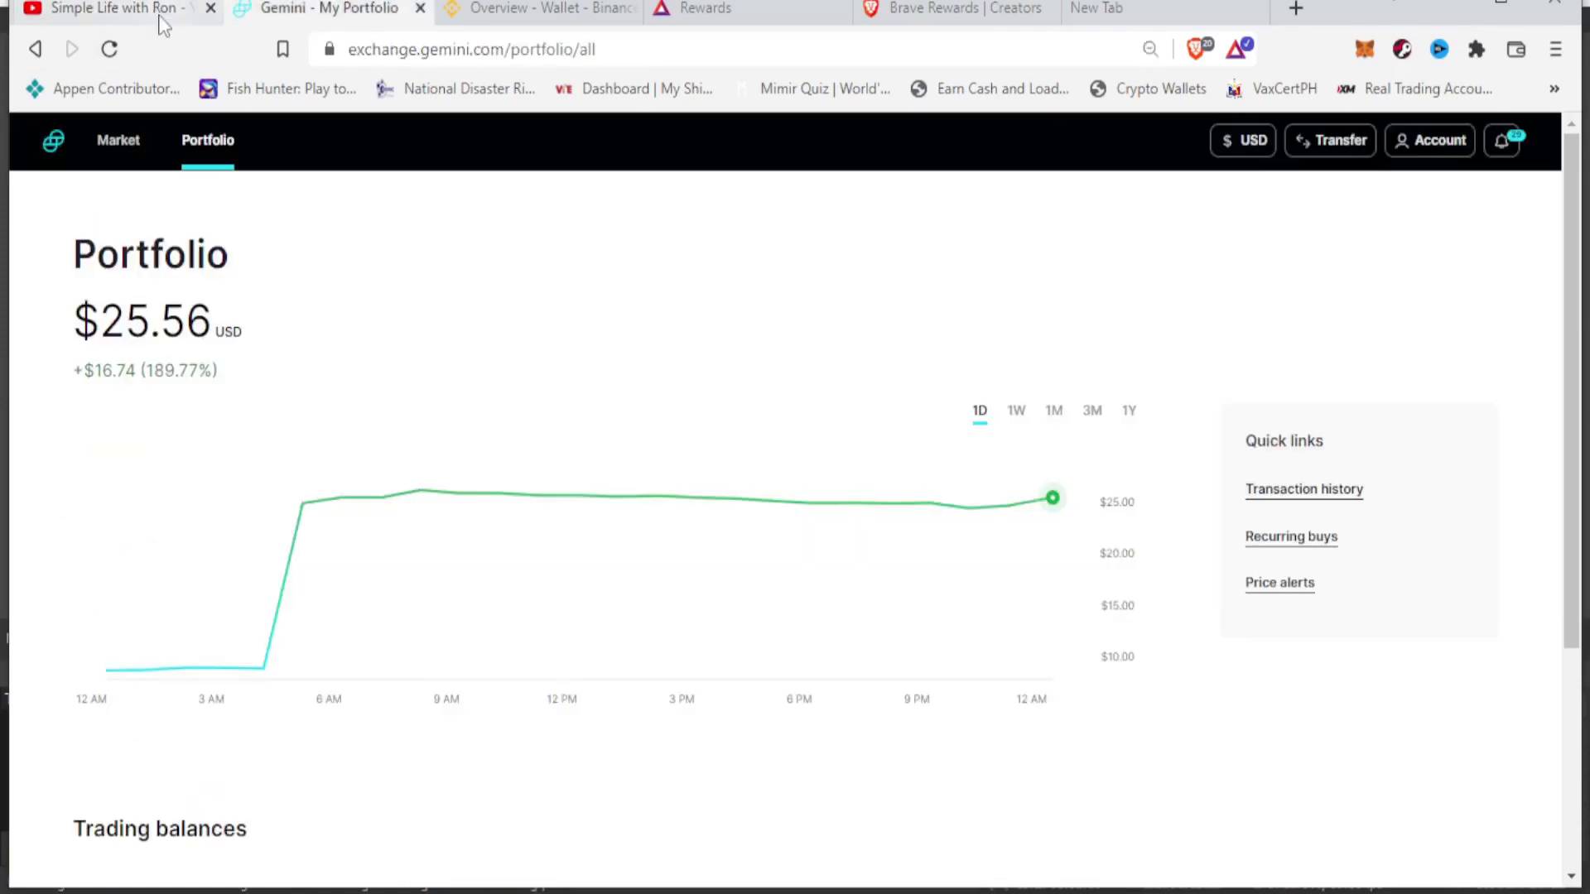
click(157, 12)
click(309, 18)
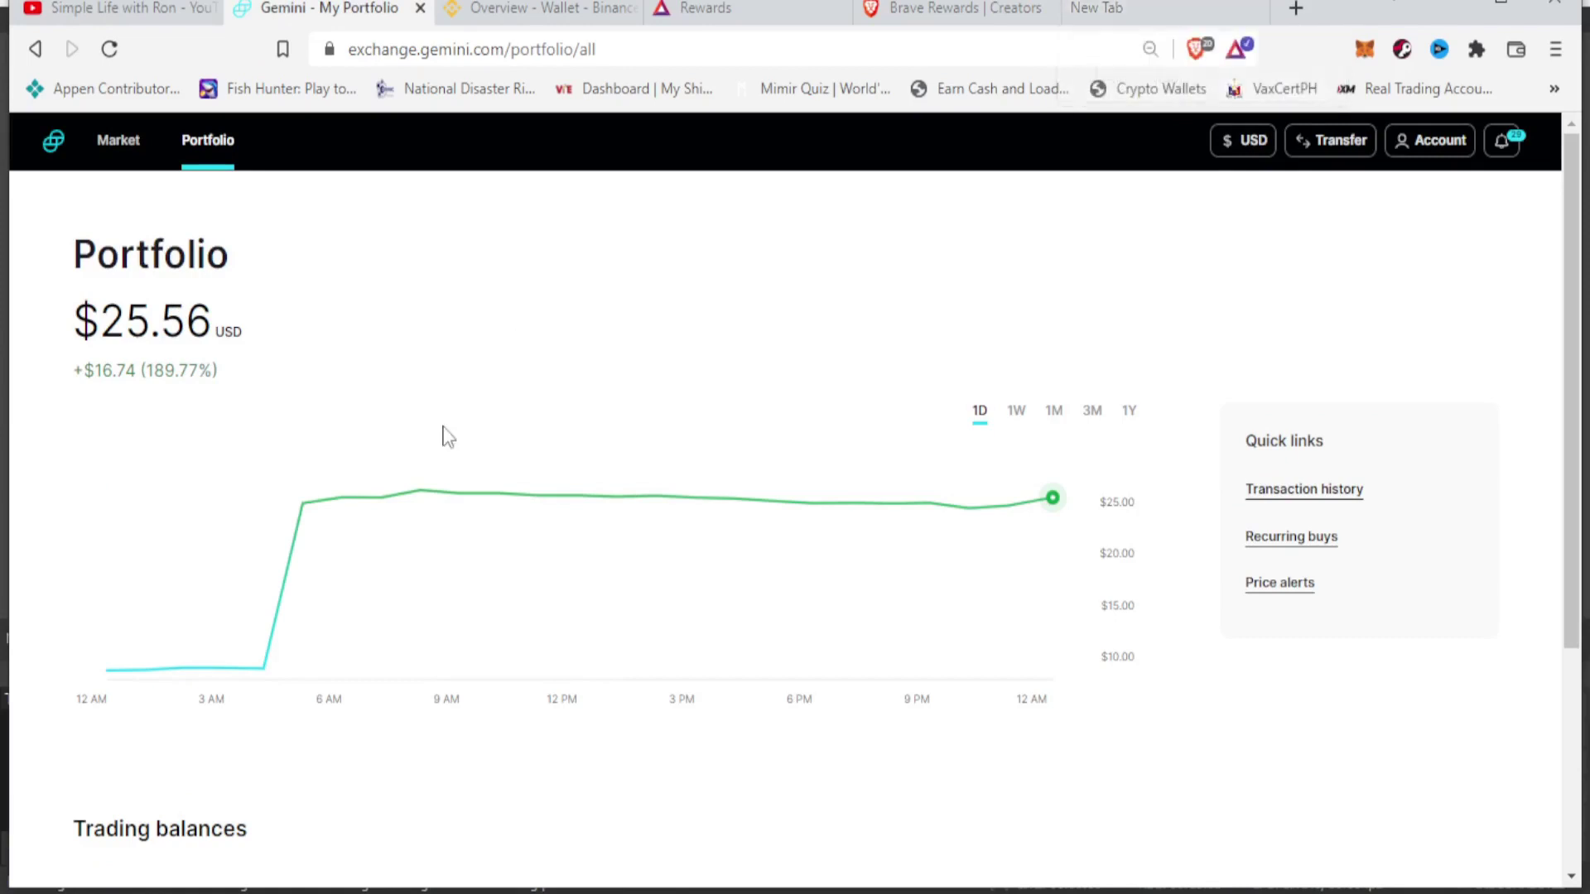
Step: Review Gemini's one-day portfolio value chart together with the Basic Attention Token price and balance
scroll(443, 642, down, 3)
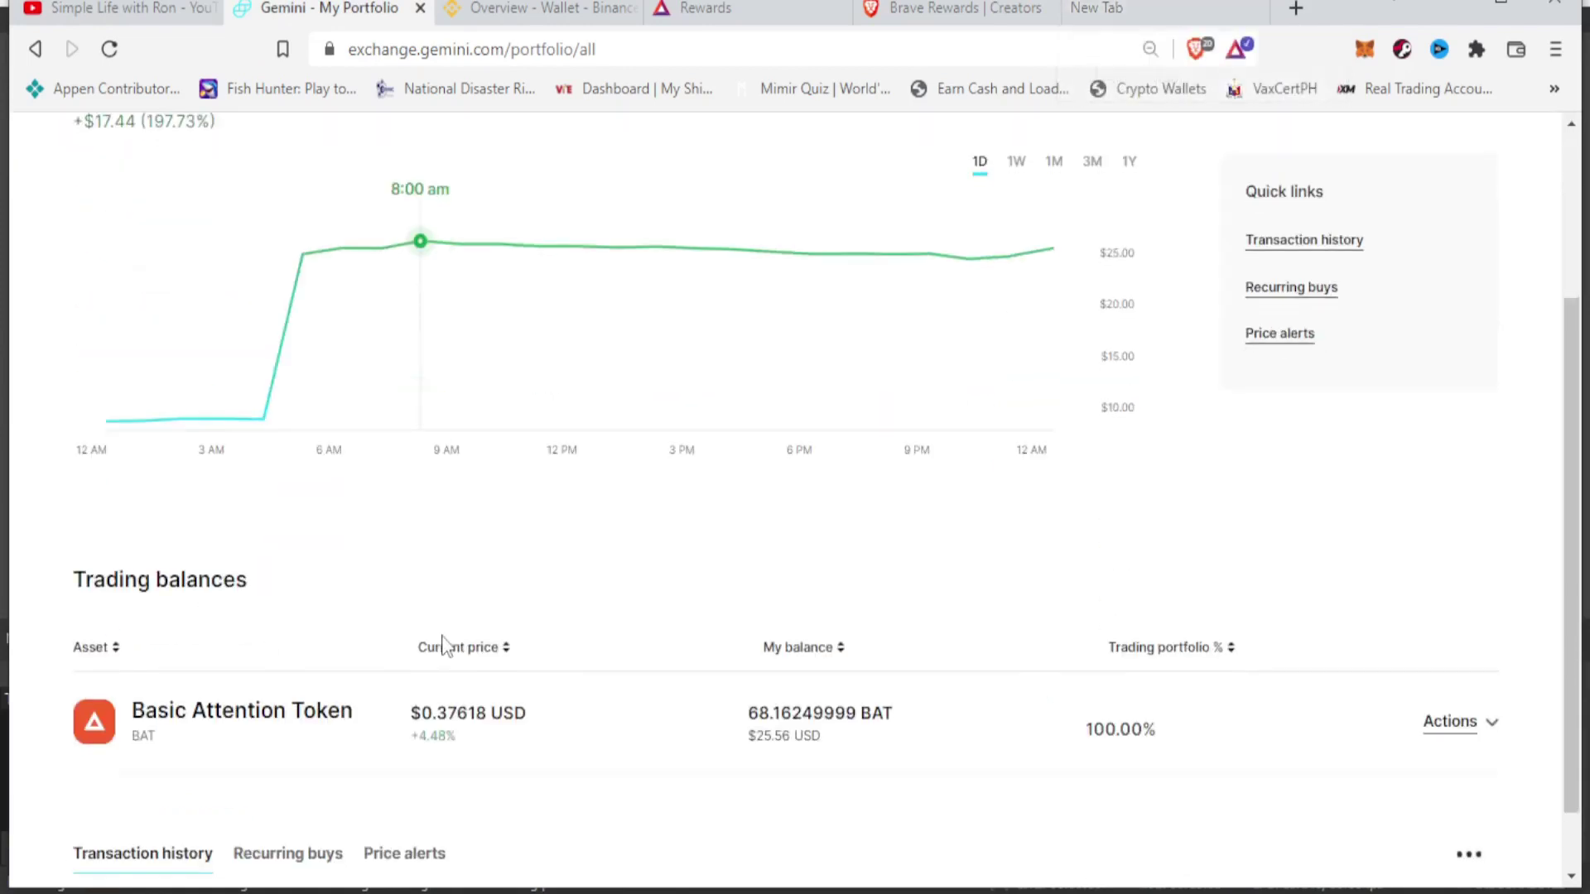
scroll(445, 645, up, 3)
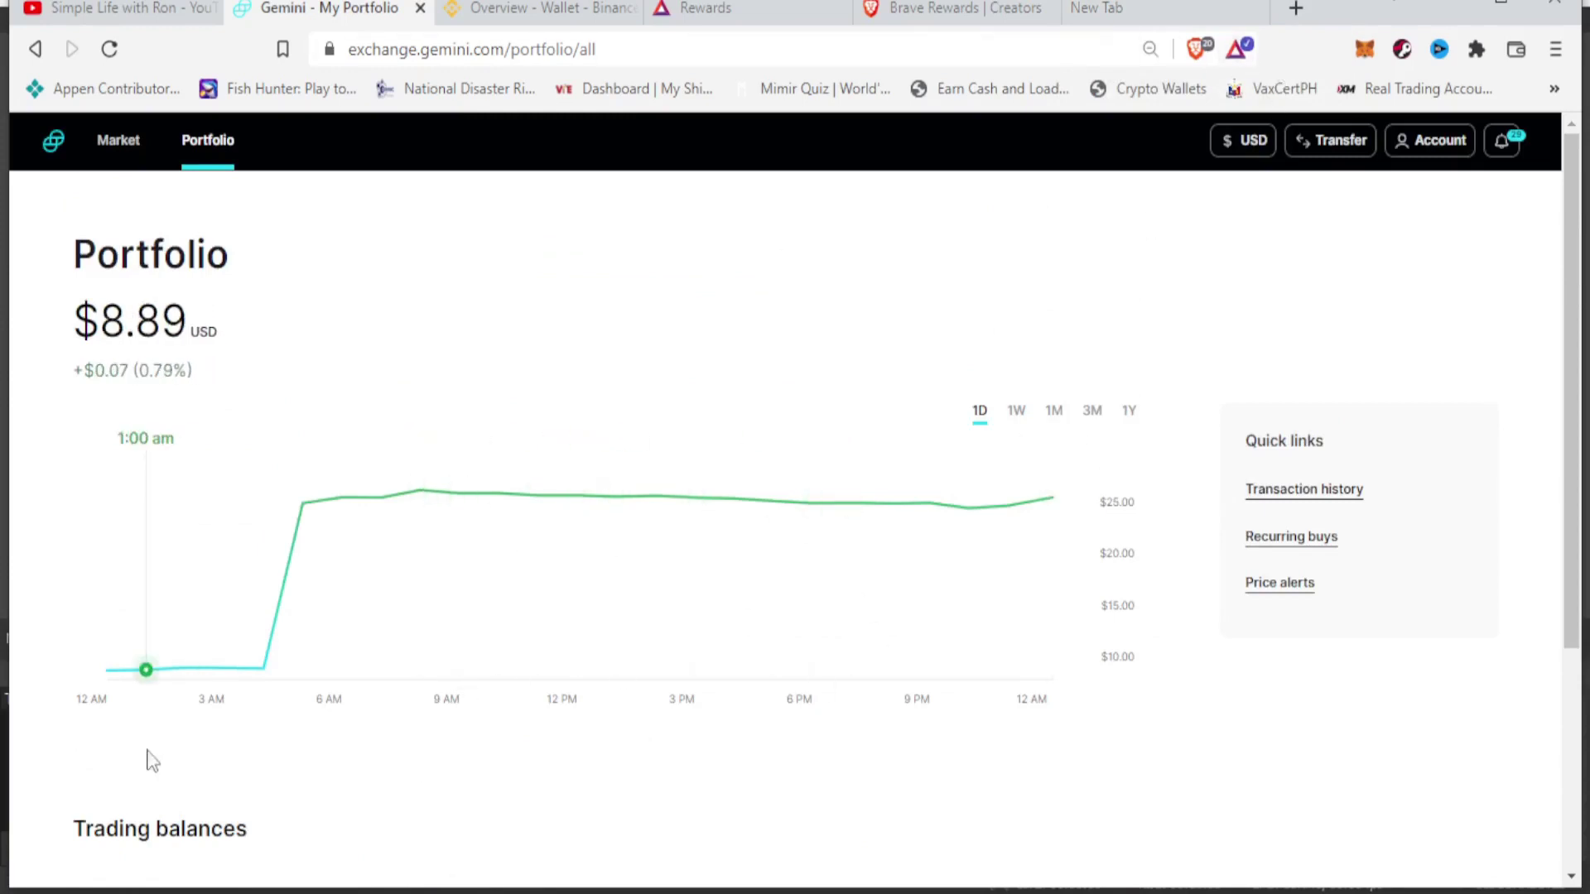
scroll(330, 745, down, 4)
scroll(335, 747, up, 4)
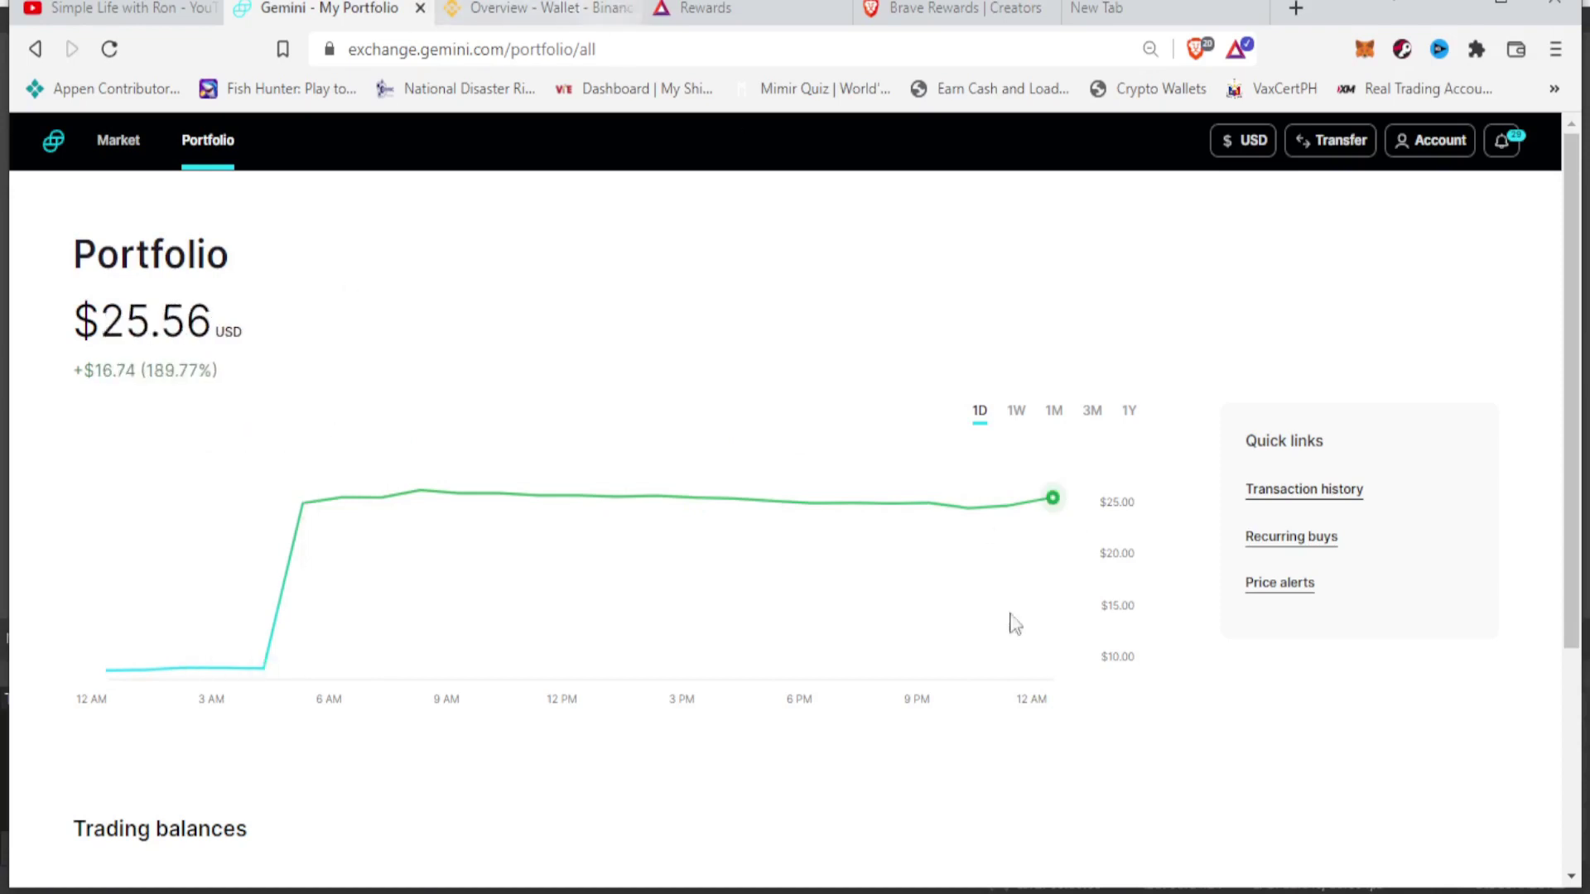
scroll(327, 674, down, 3)
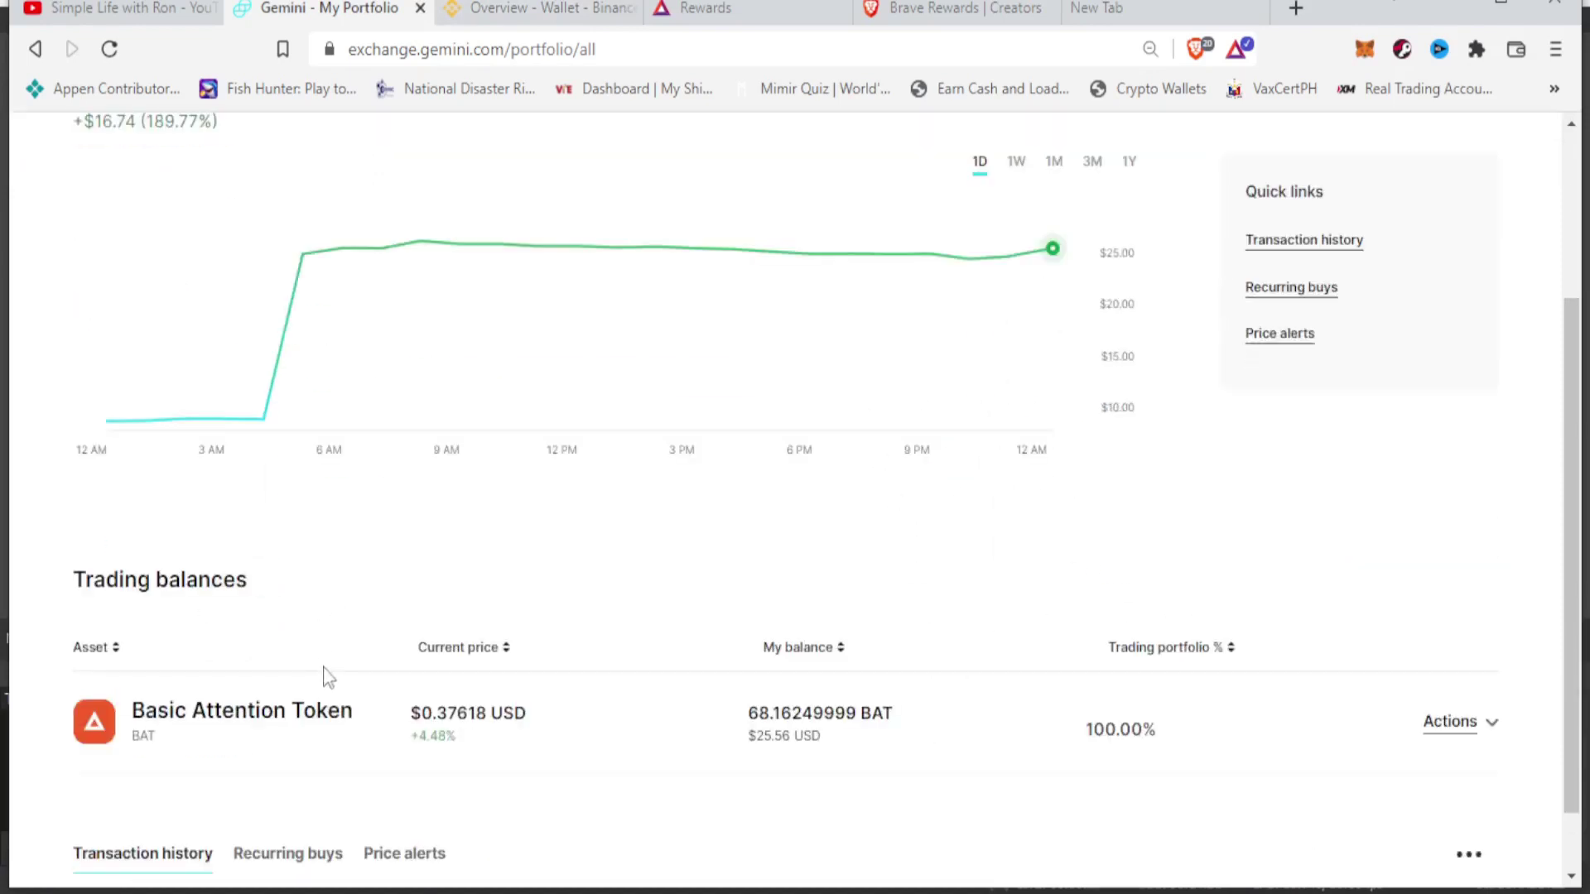
scroll(326, 681, up, 3)
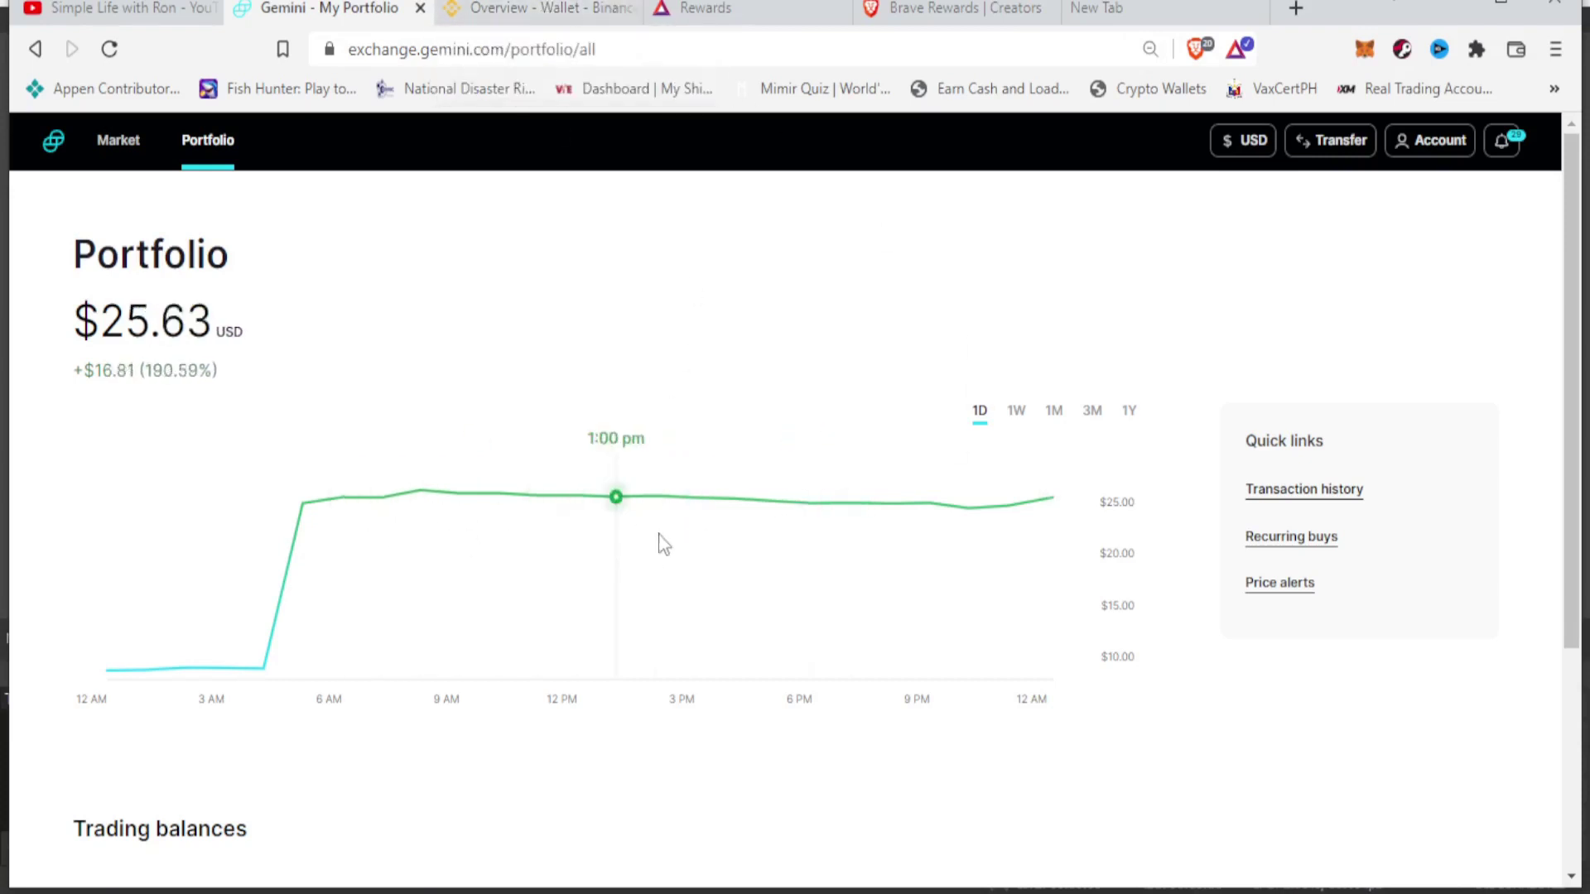
scroll(634, 699, down, 3)
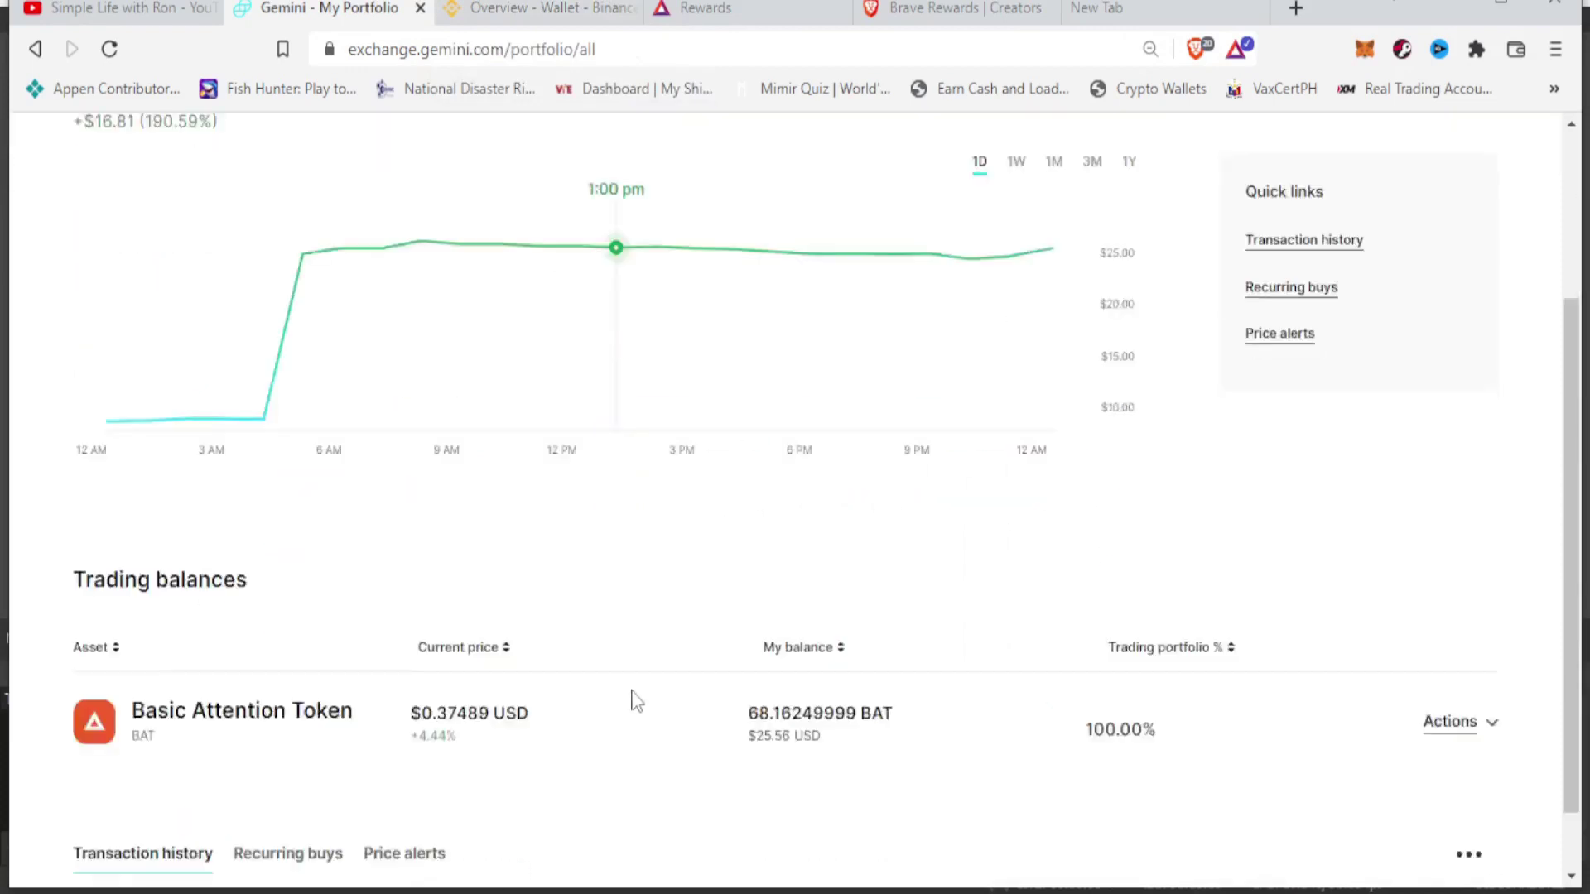
scroll(633, 700, up, 5)
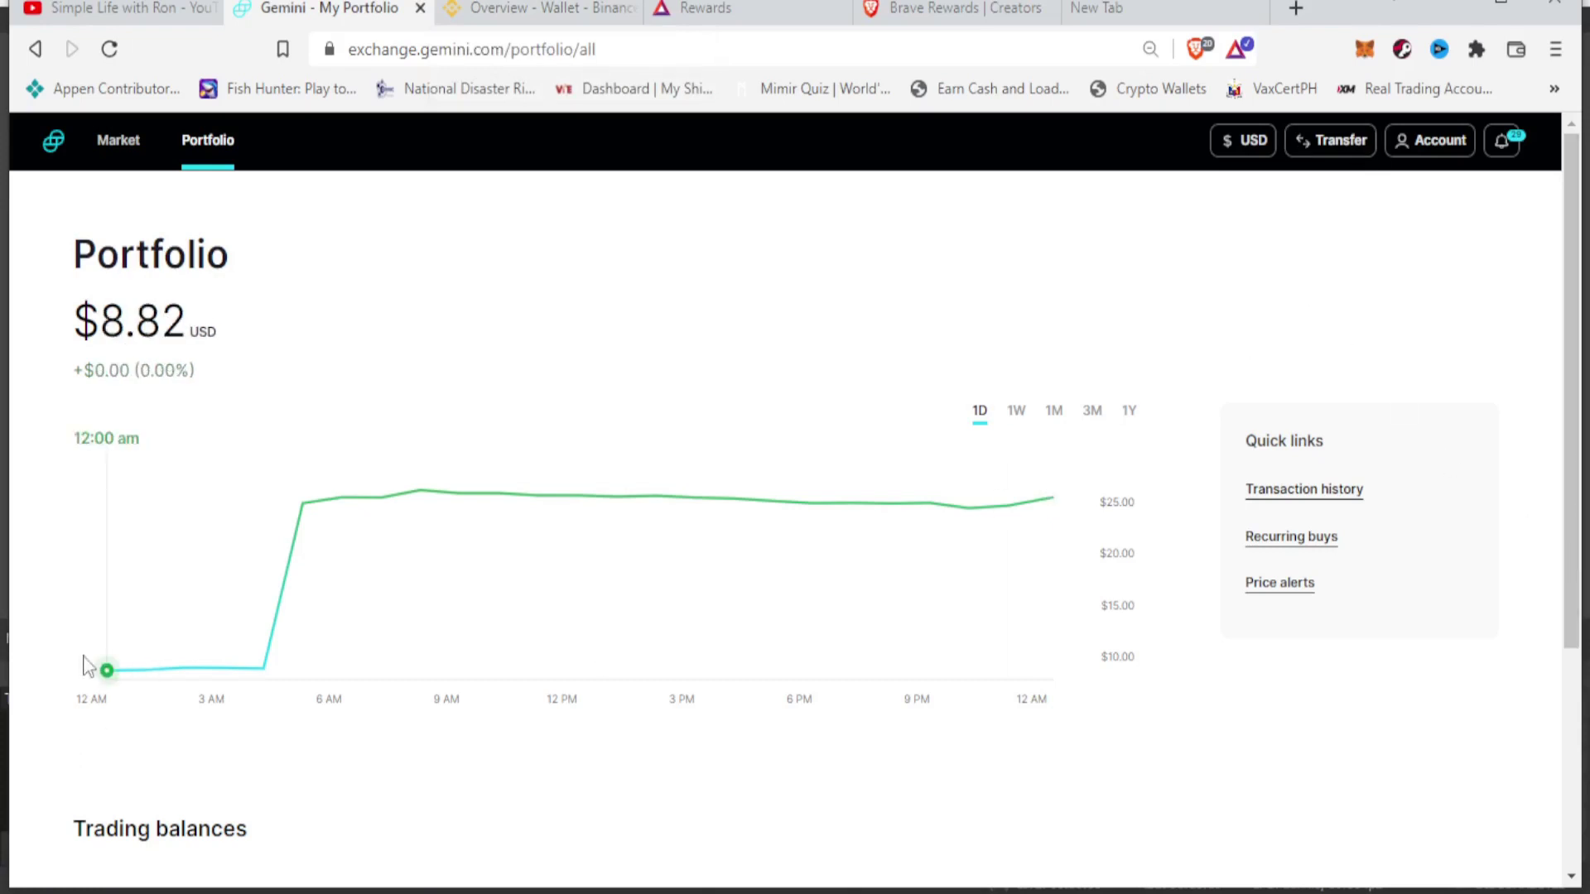
Step: Open the Withdraw from Gemini page and look over its withdrawal form
click(1335, 146)
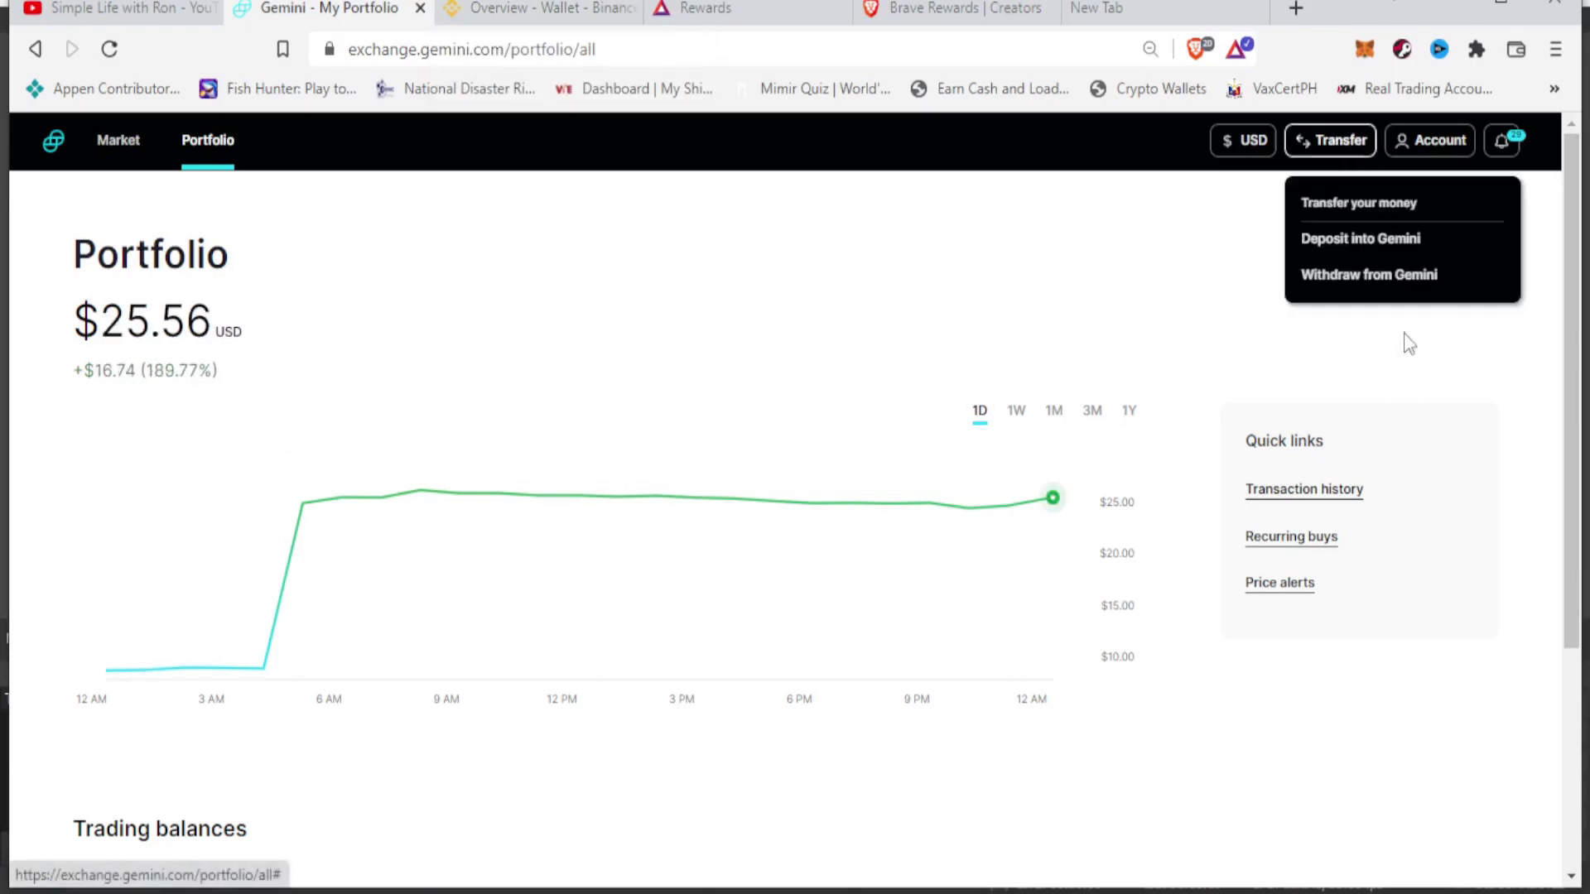
click(1385, 277)
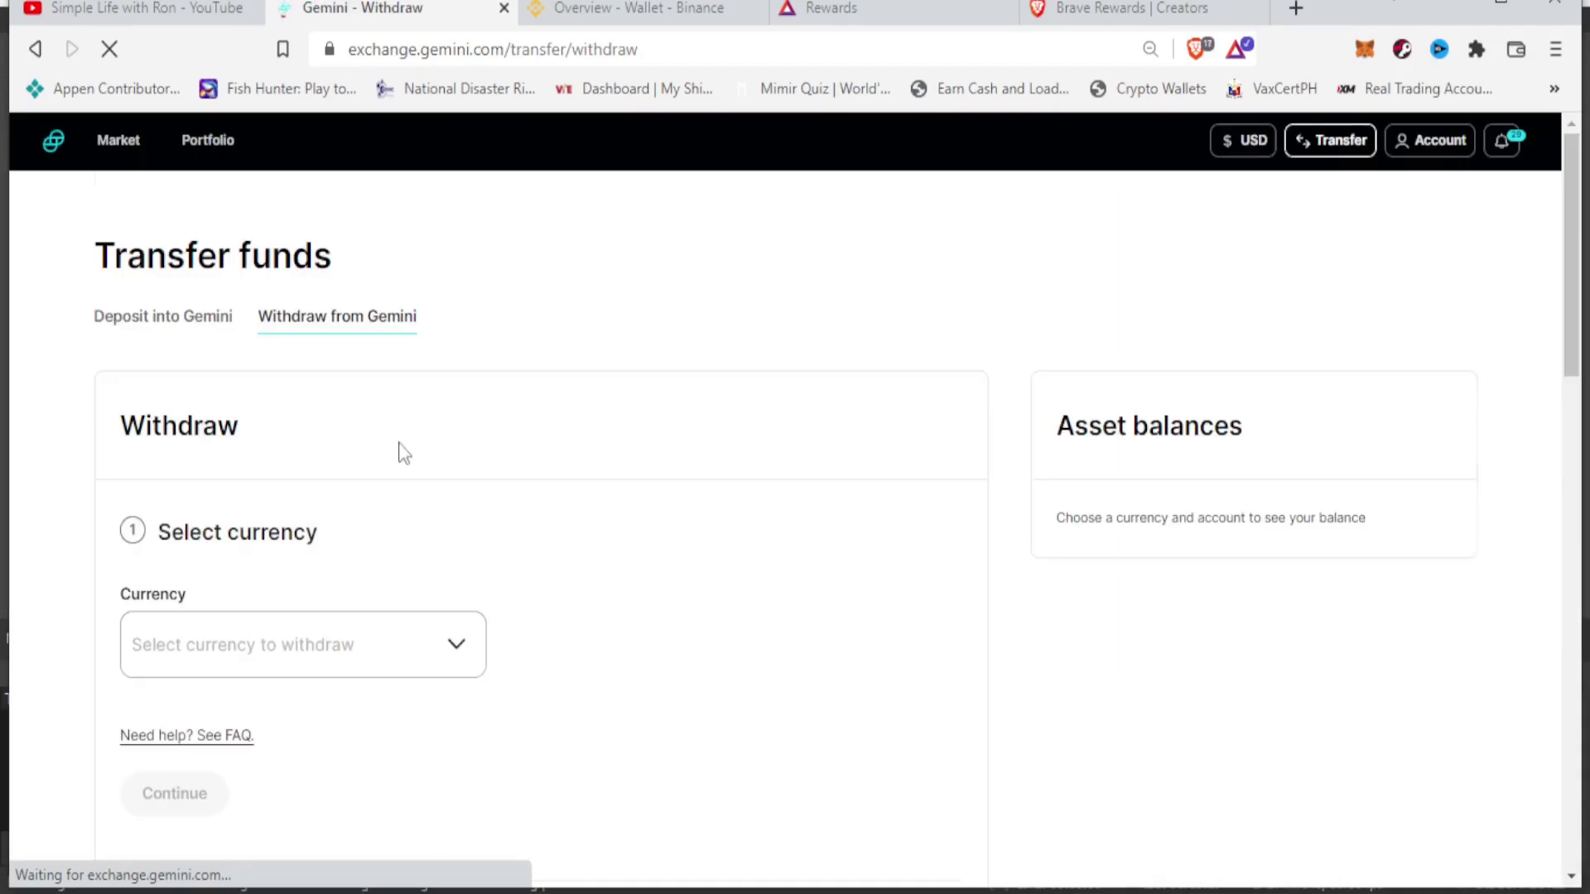
scroll(405, 497, down, 3)
scroll(419, 539, up, 3)
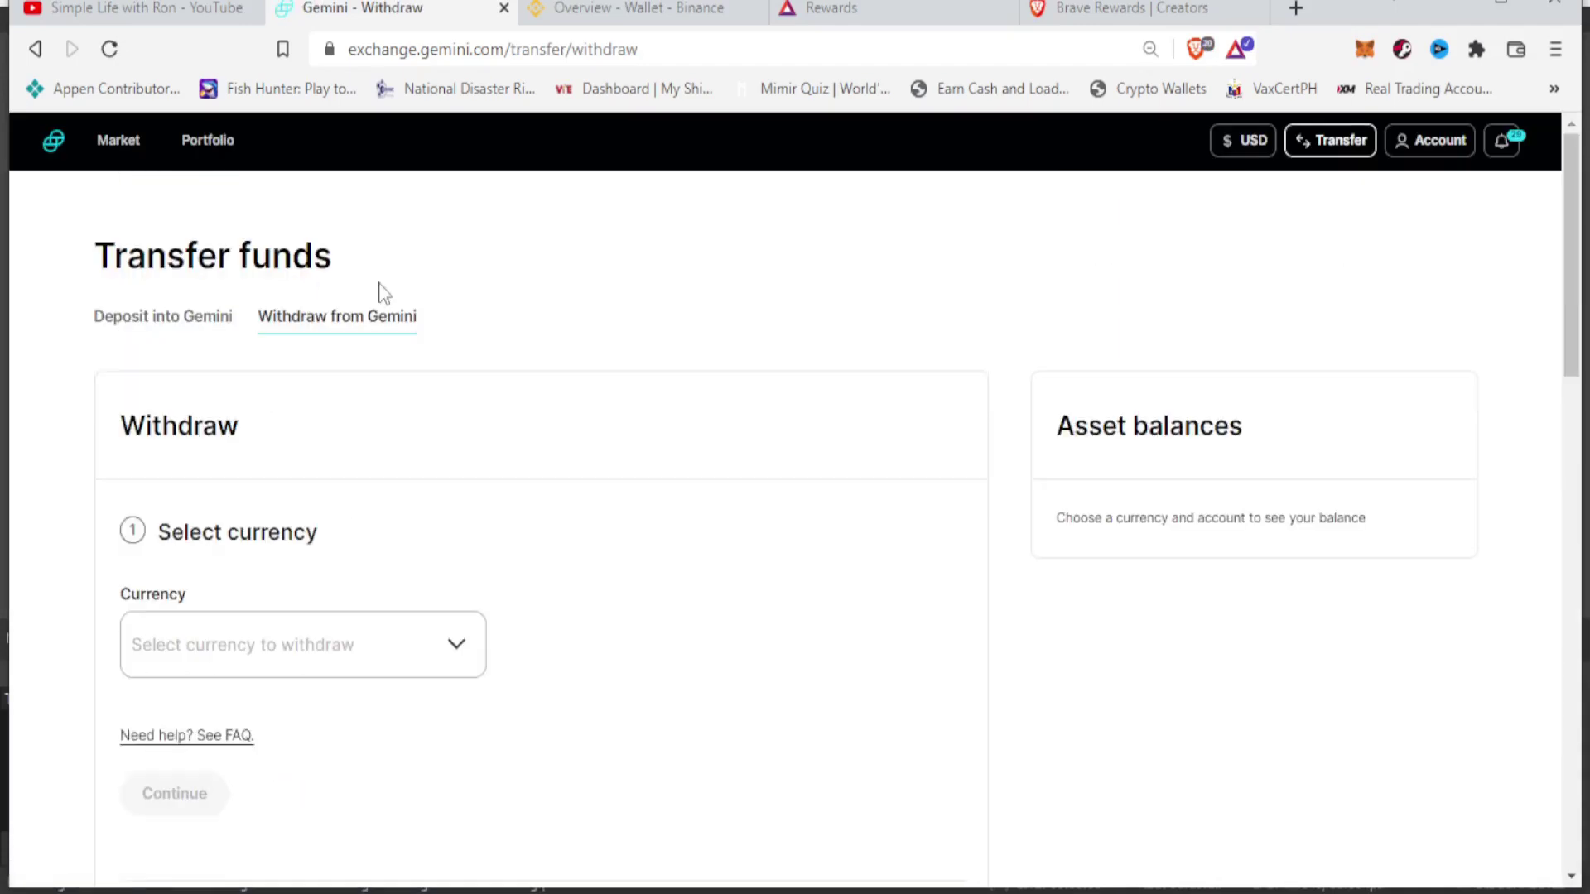
scroll(331, 497, down, 2)
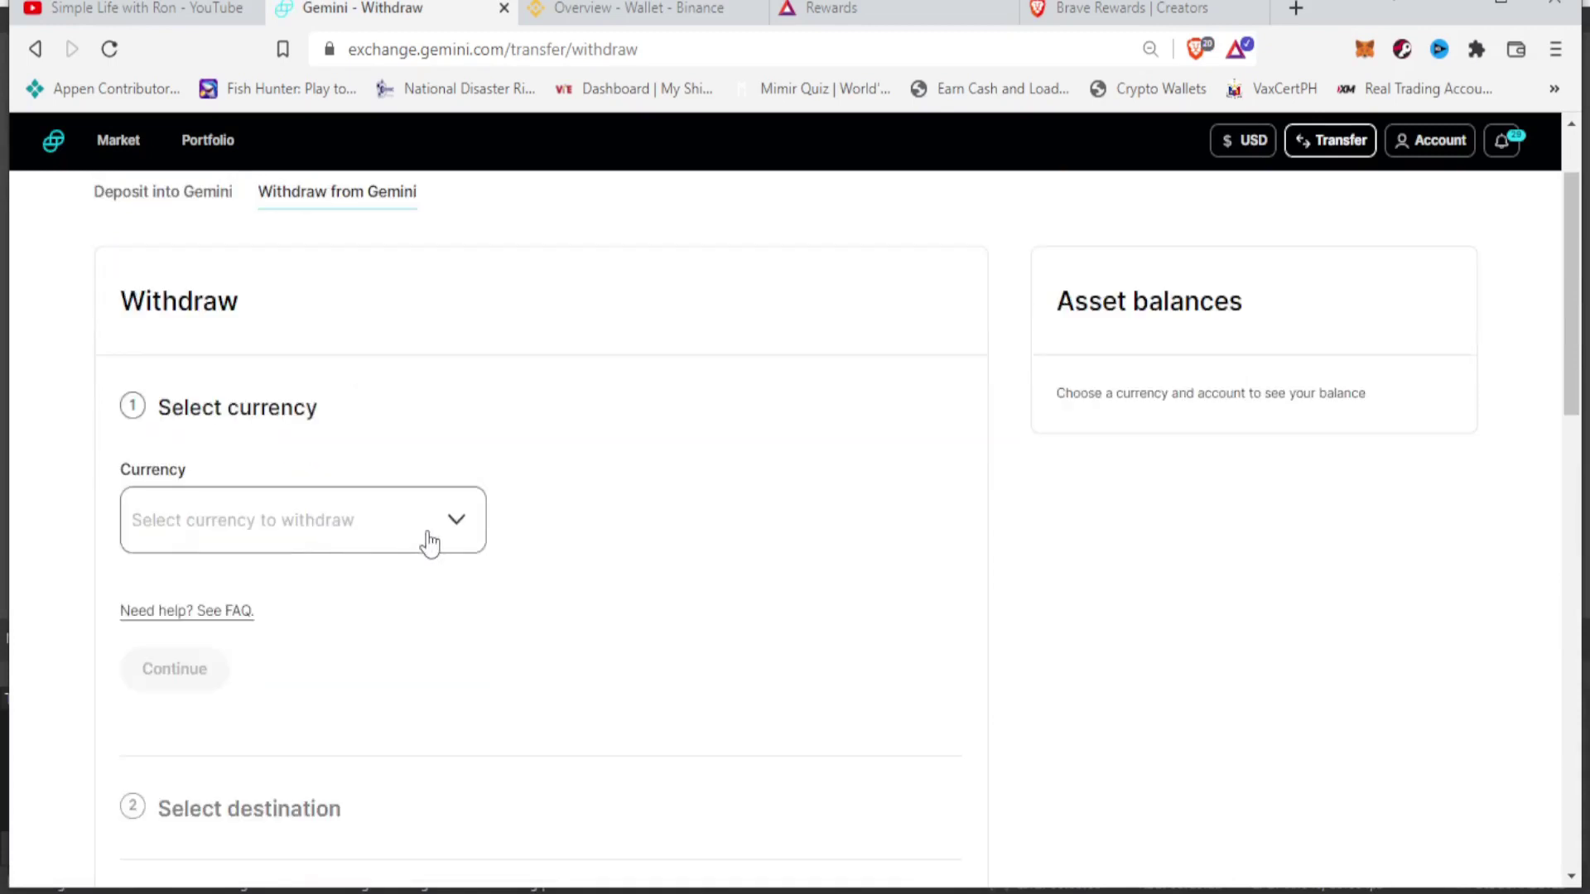
Step: Choose BAT (ERC-20) as the currency to withdraw and continue to the destination stage
click(458, 543)
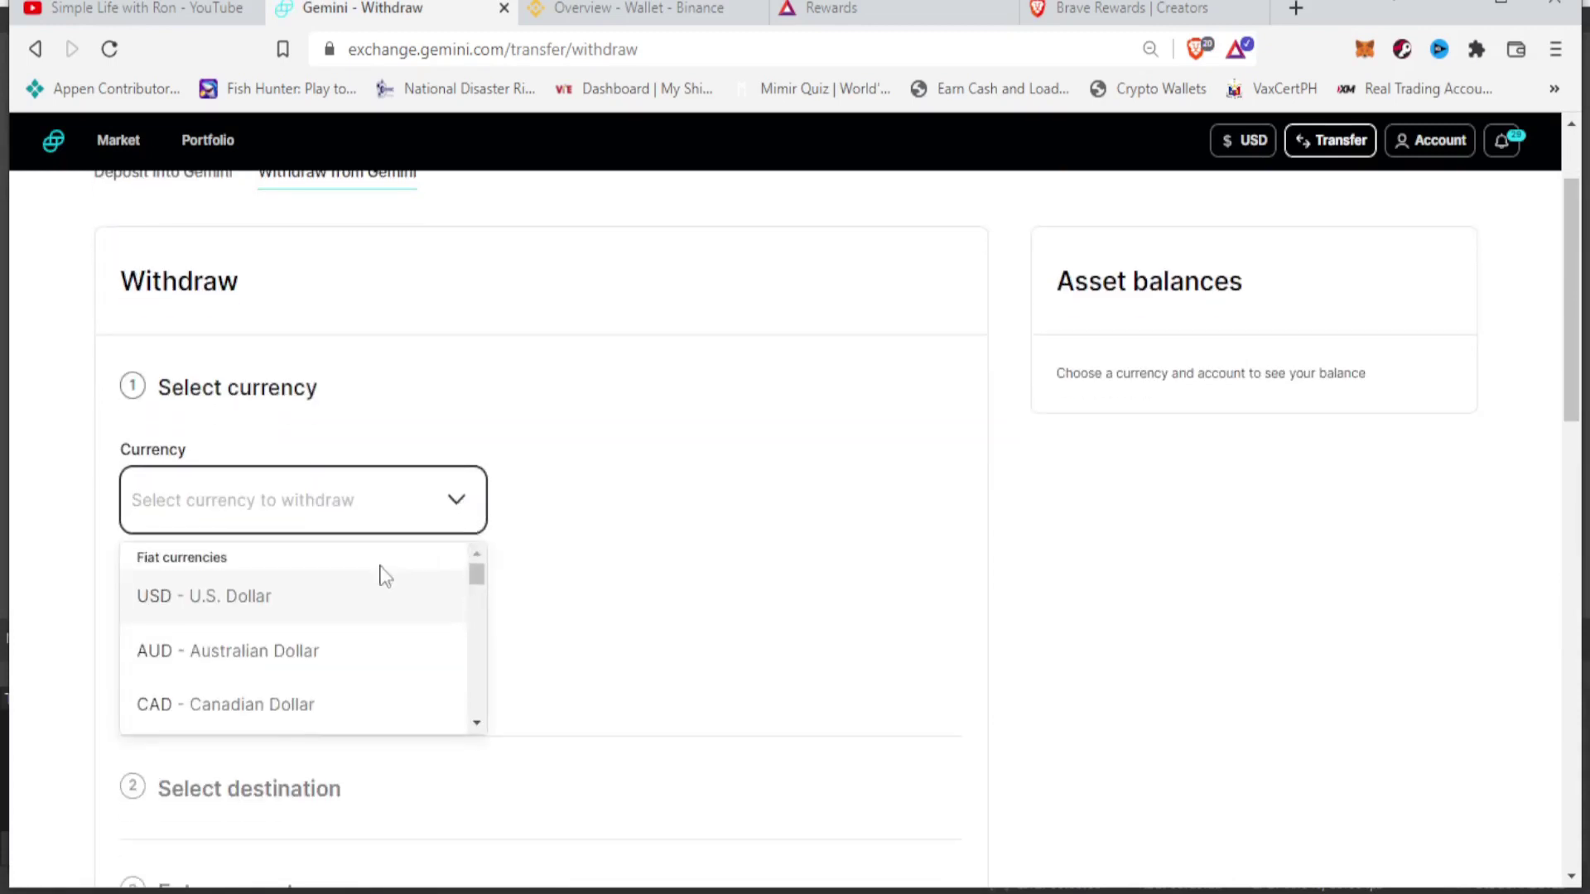
scroll(207, 563, down, 5)
scroll(258, 572, down, 5)
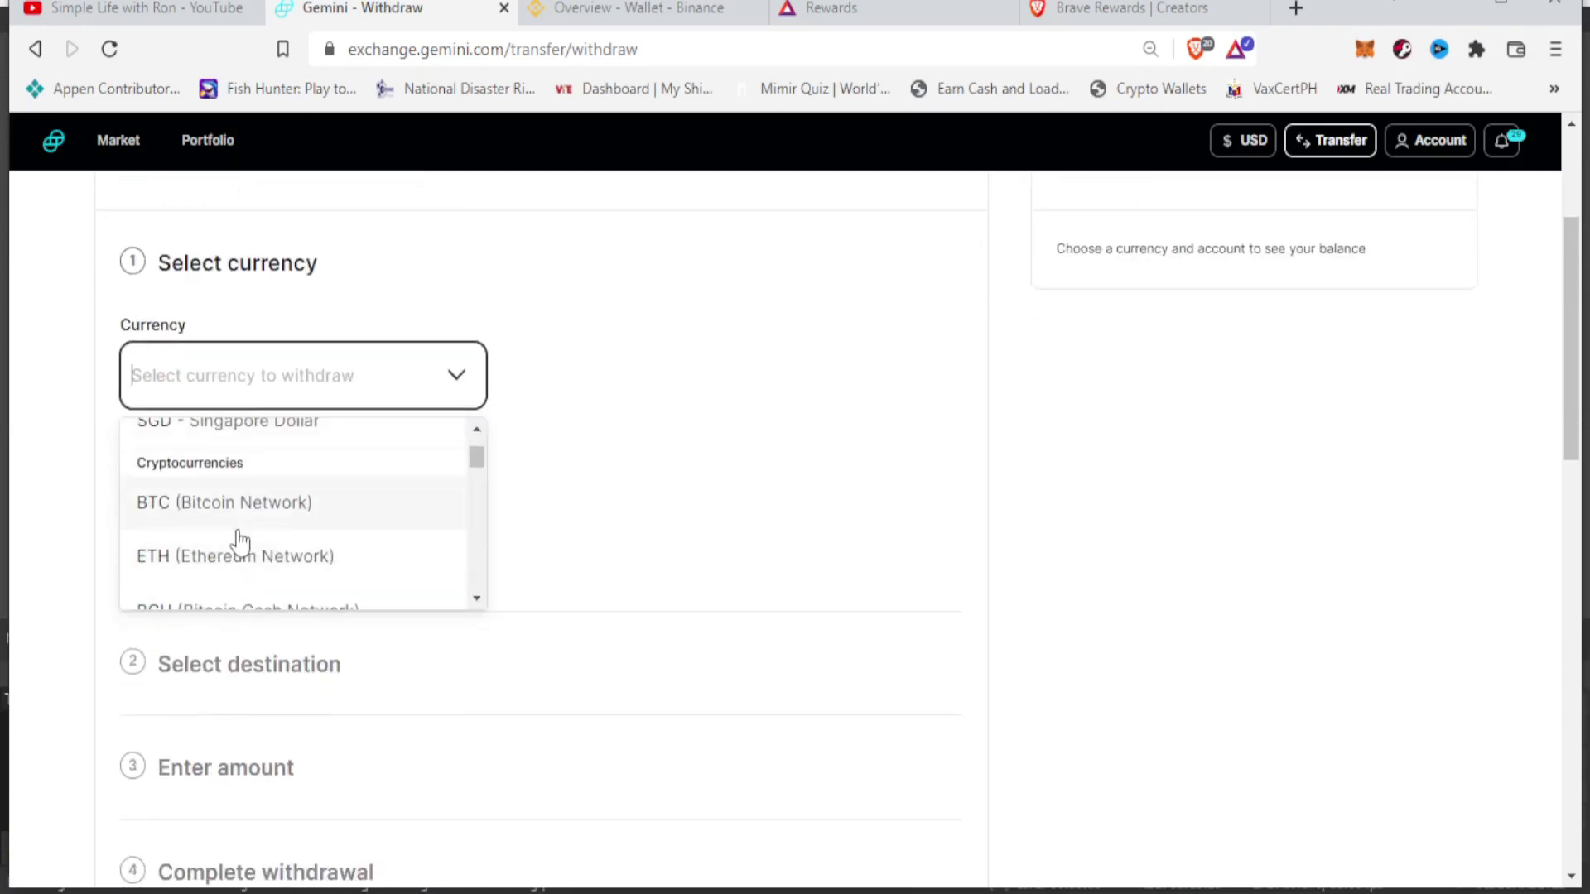
scroll(221, 550, up, 3)
scroll(226, 550, down, 3)
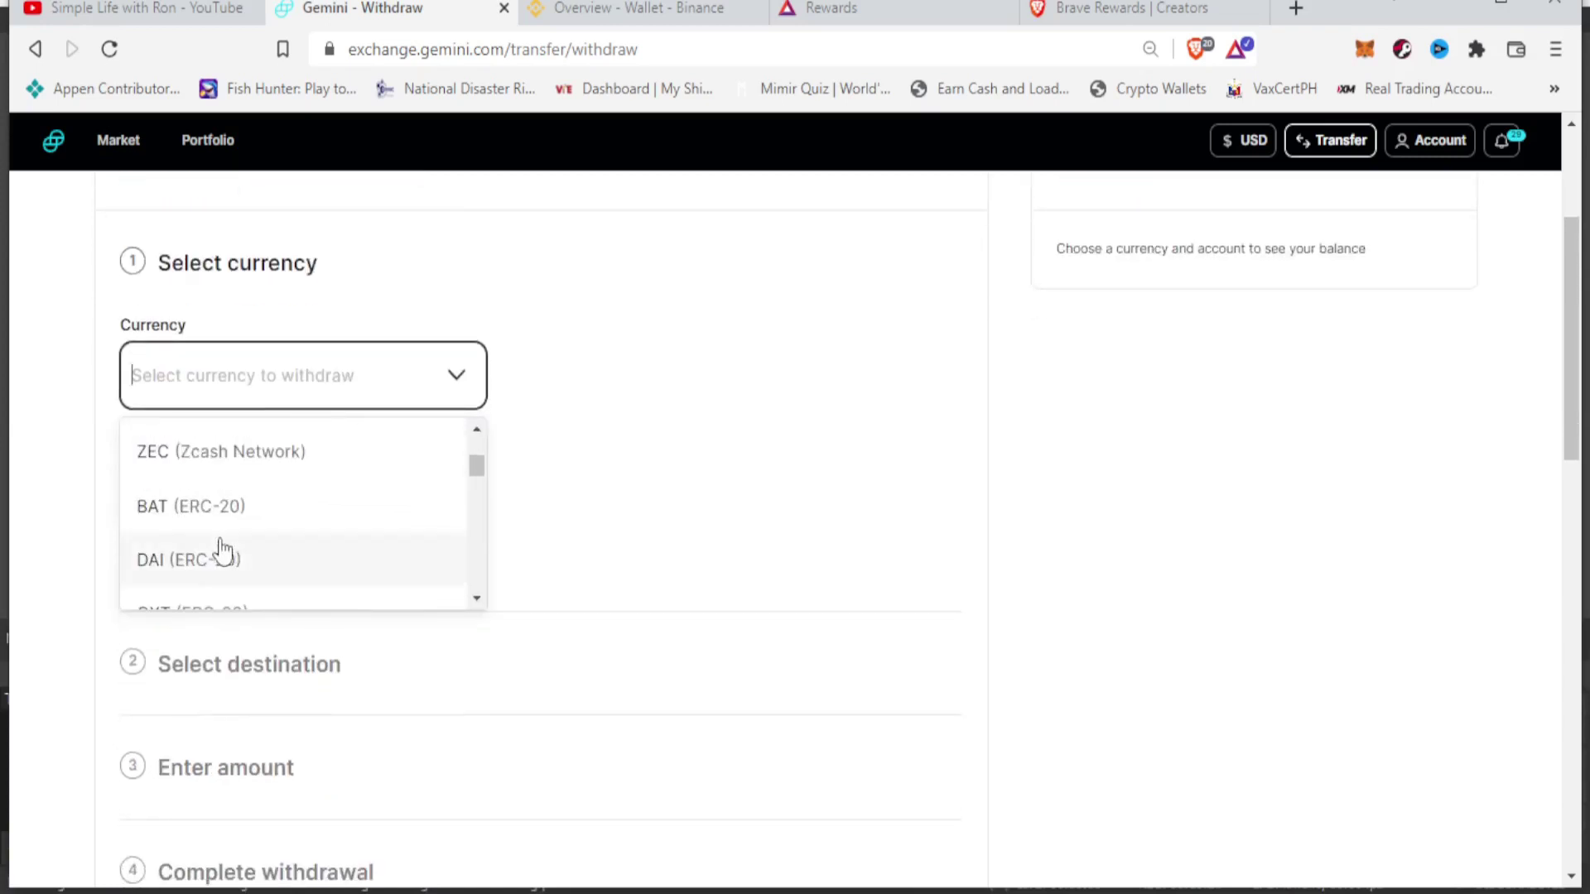
click(207, 508)
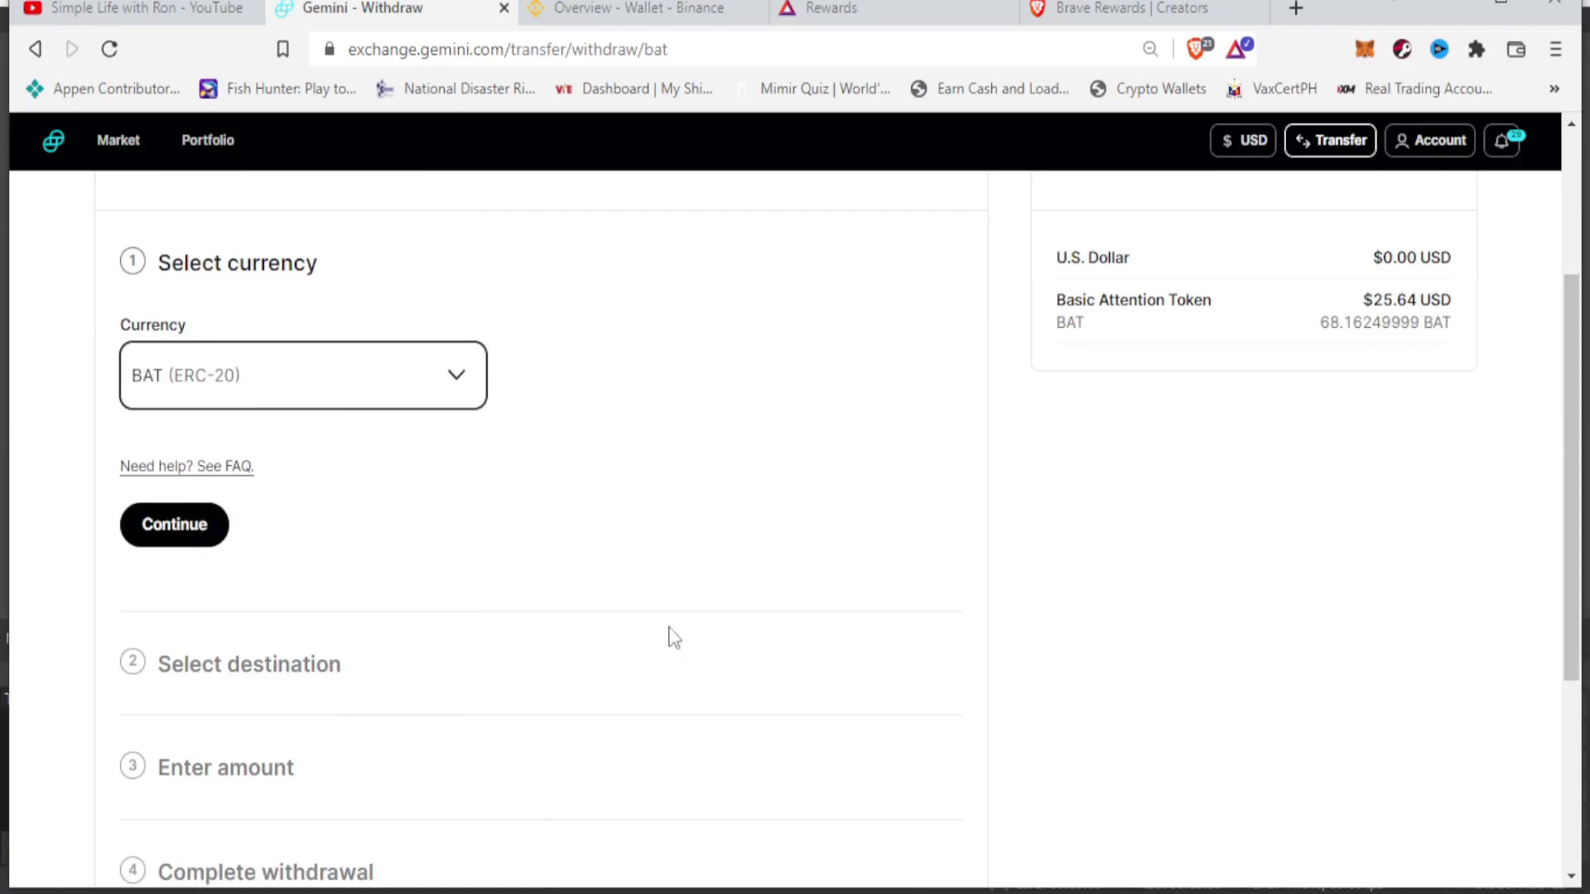
click(179, 535)
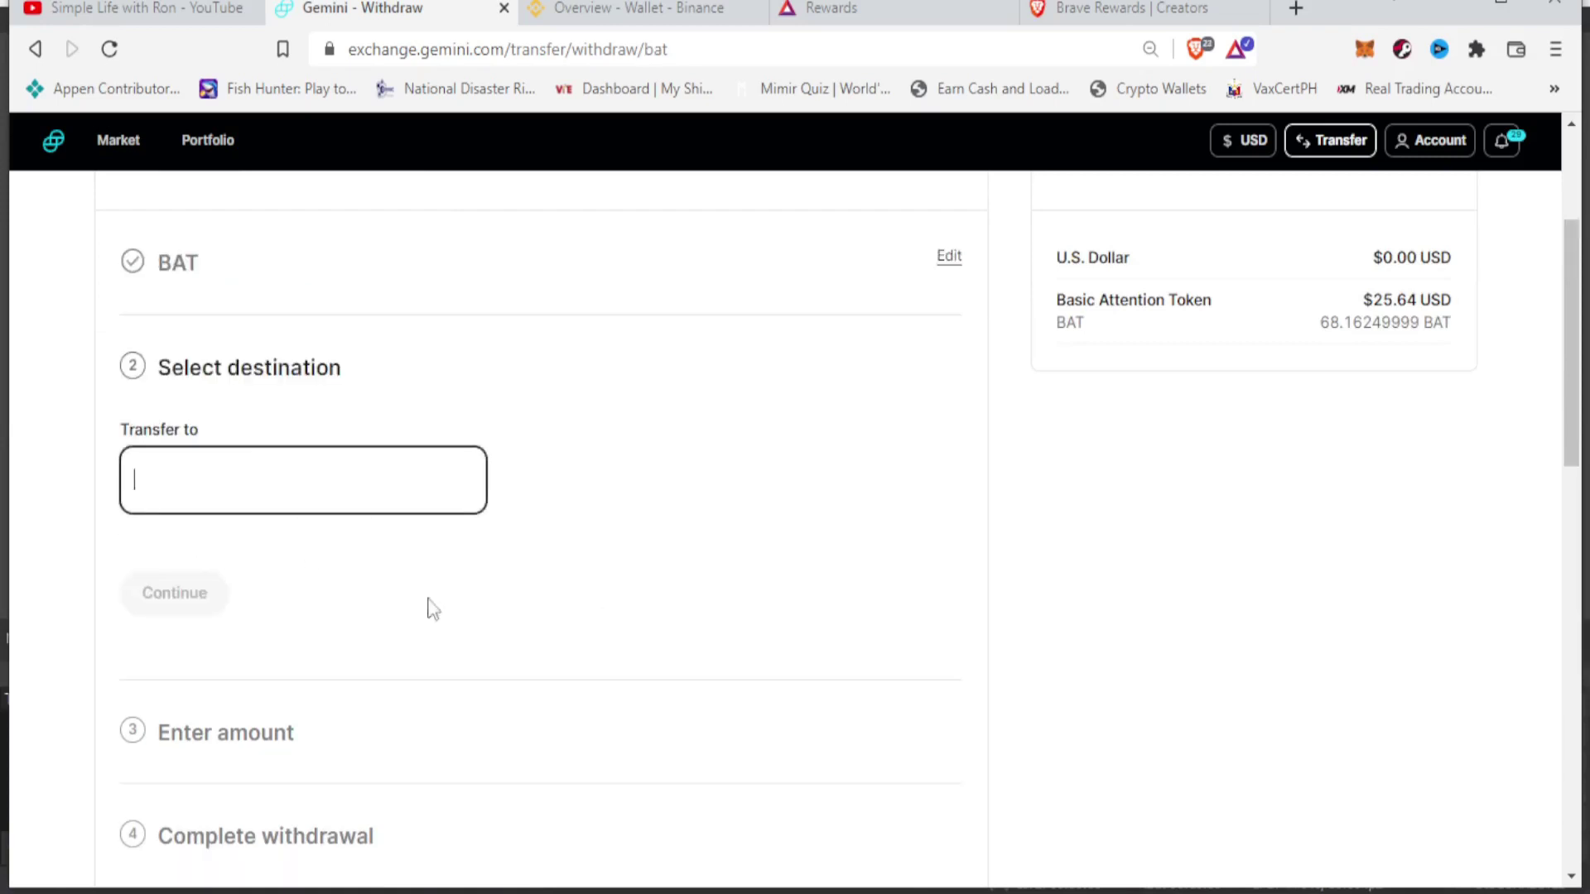
Step: Return to the withdrawal's currency selection to check BAT's network, then continue to the destination stage with BAT (ERC-20) kept
click(317, 483)
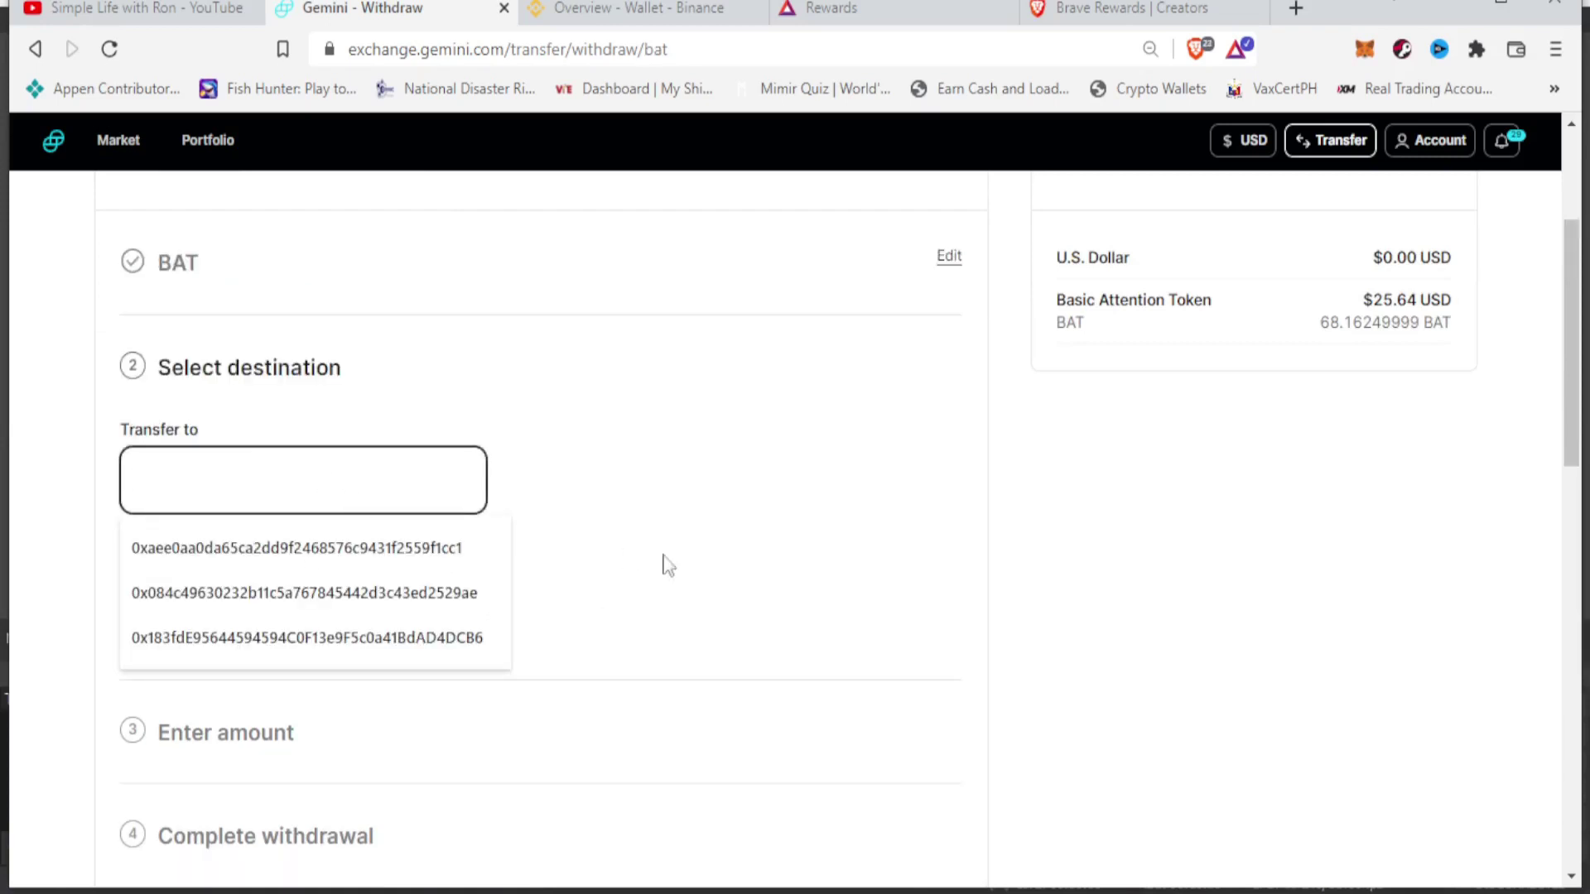
click(771, 587)
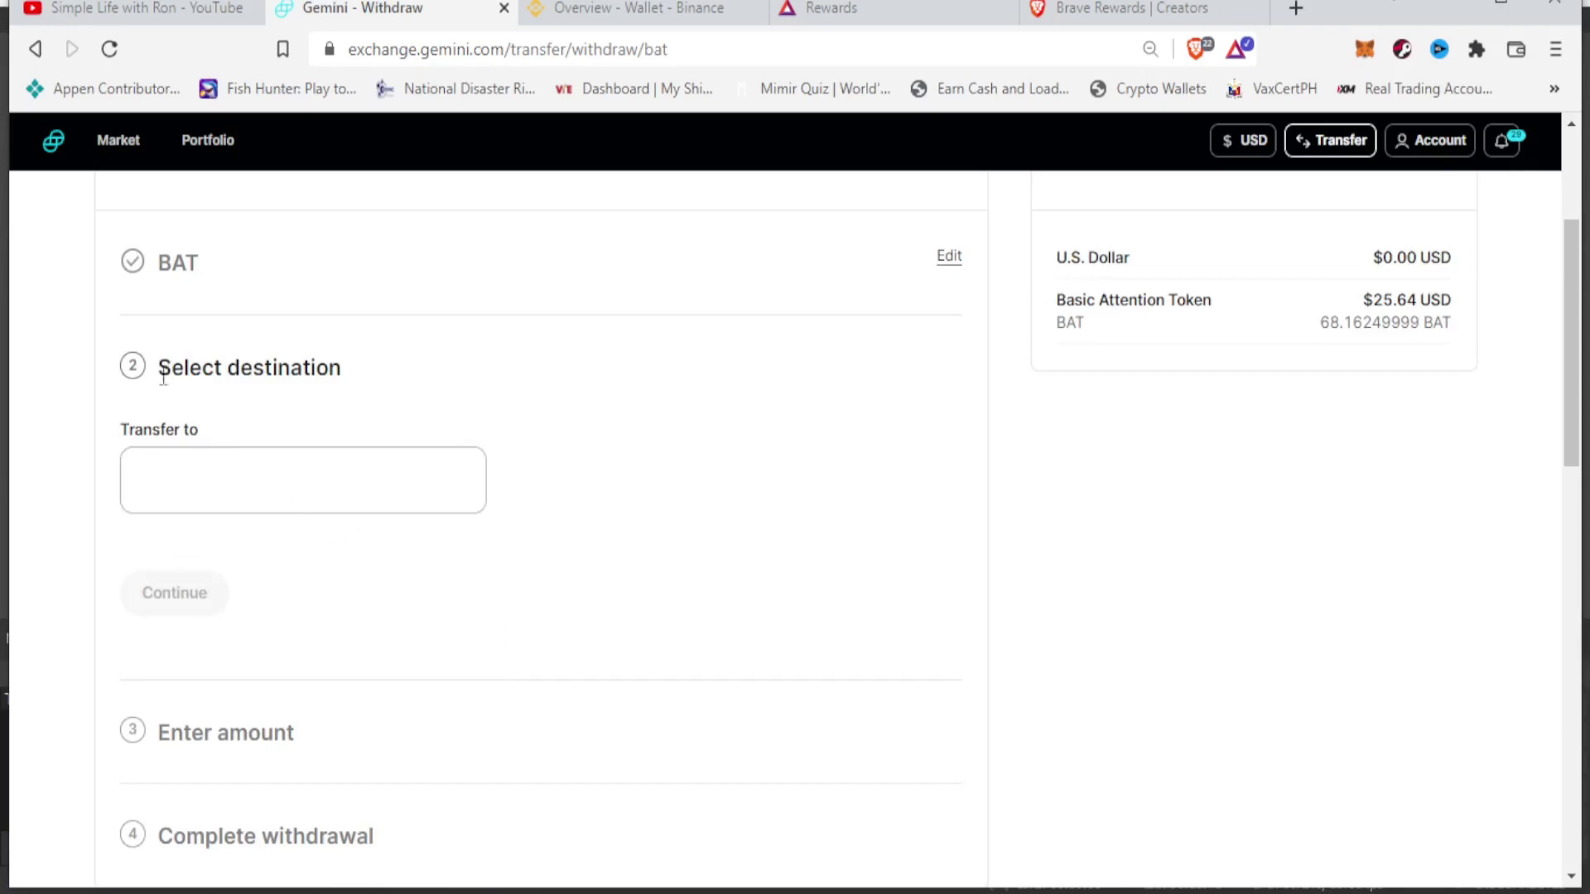
scroll(157, 348, up, 2)
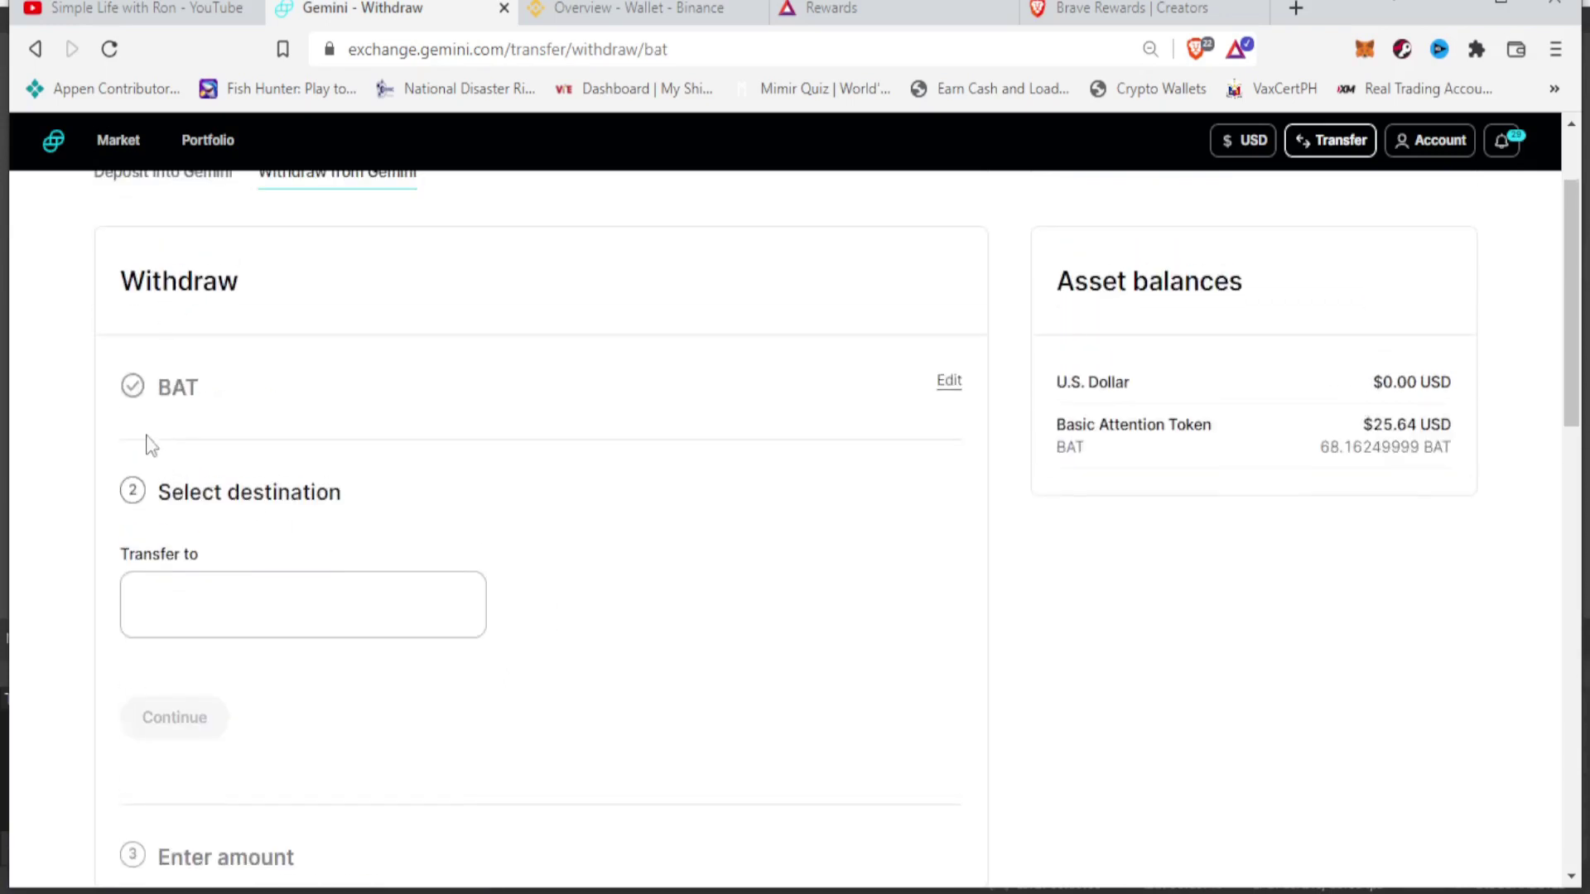
click(137, 391)
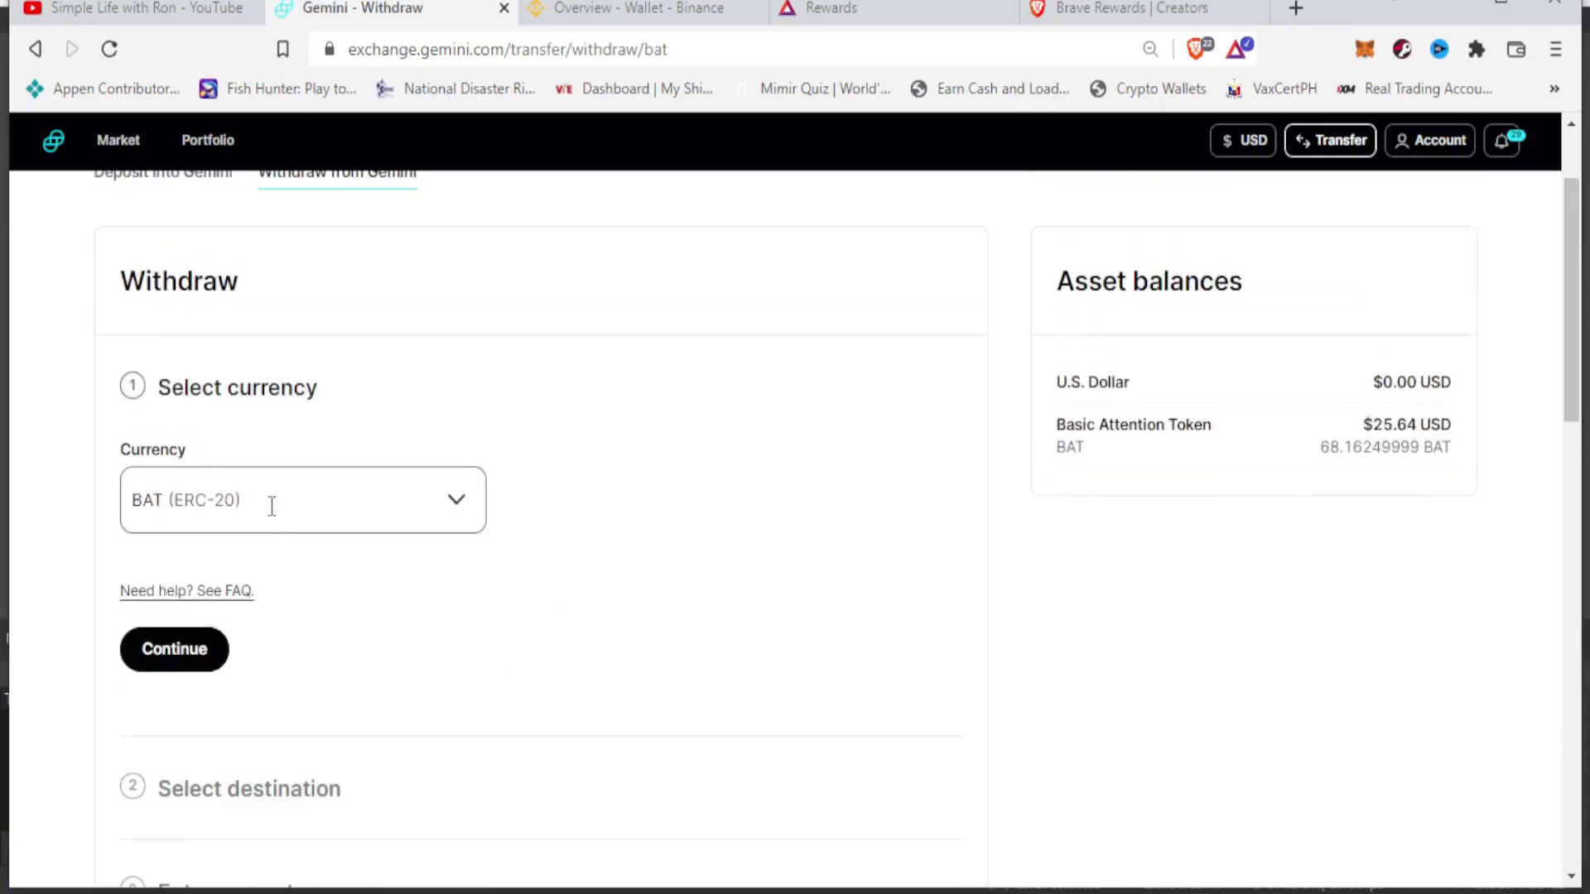
click(216, 502)
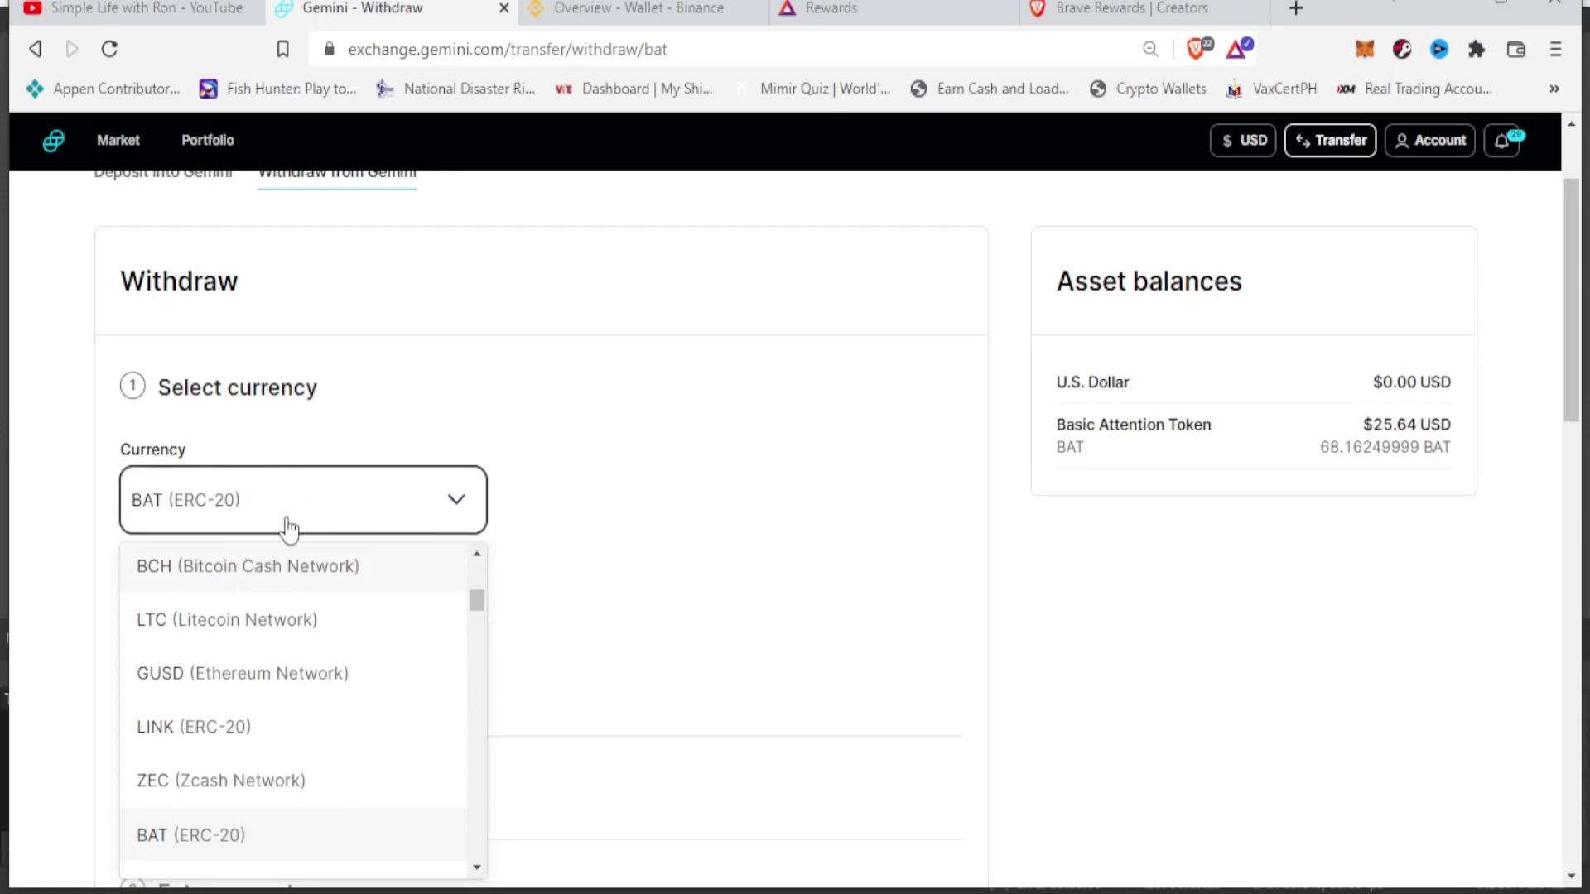
click(589, 567)
click(183, 649)
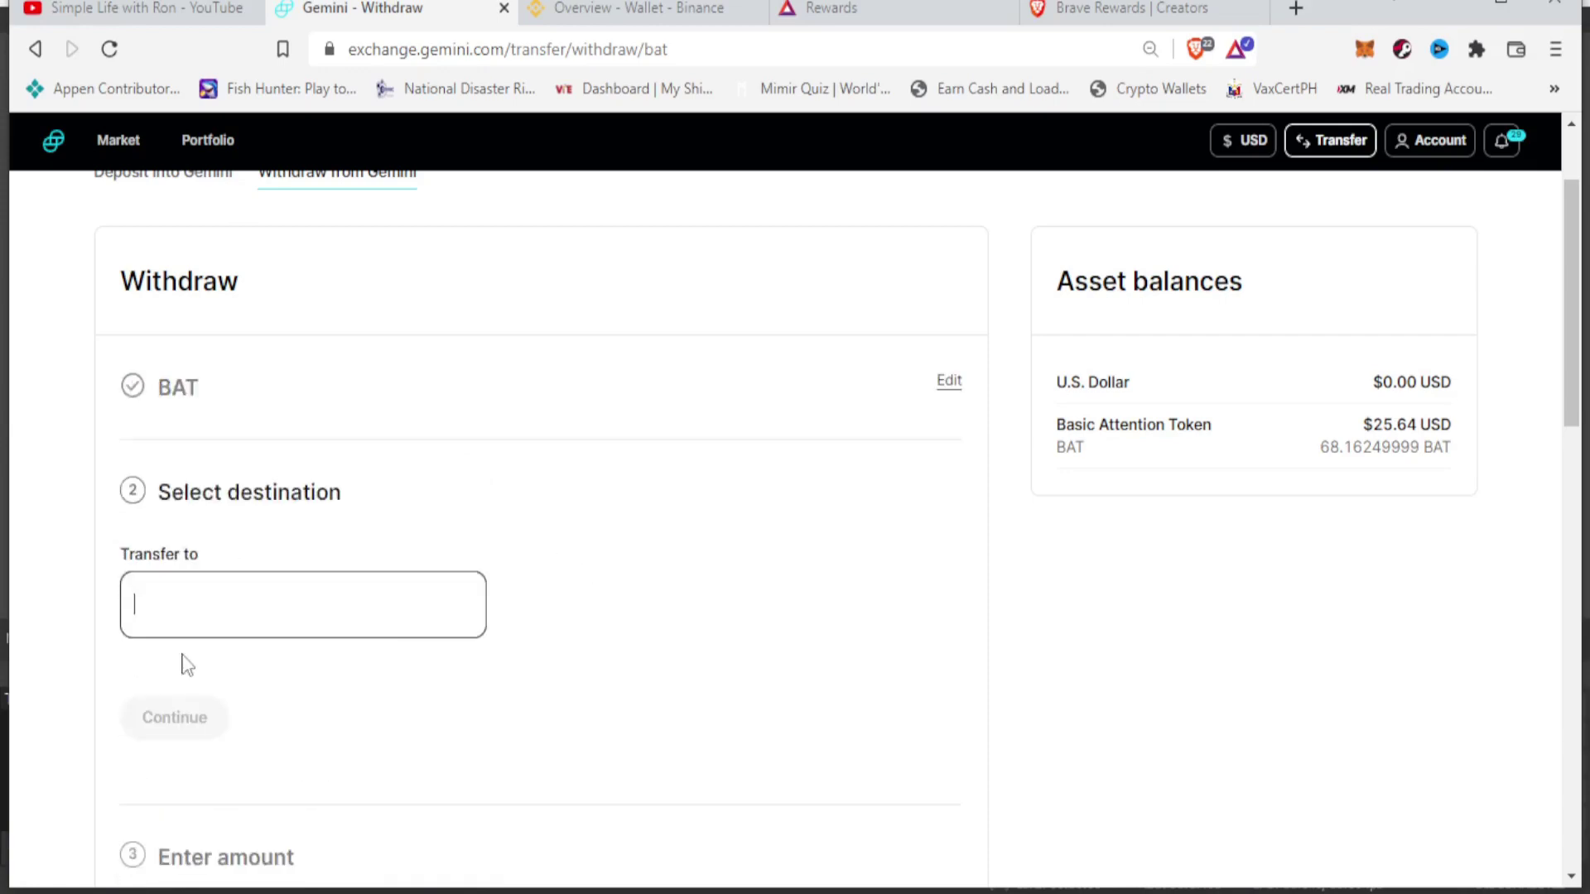
Step: Switch to the Binance wallet overview and start a Crypto Deposit
click(257, 618)
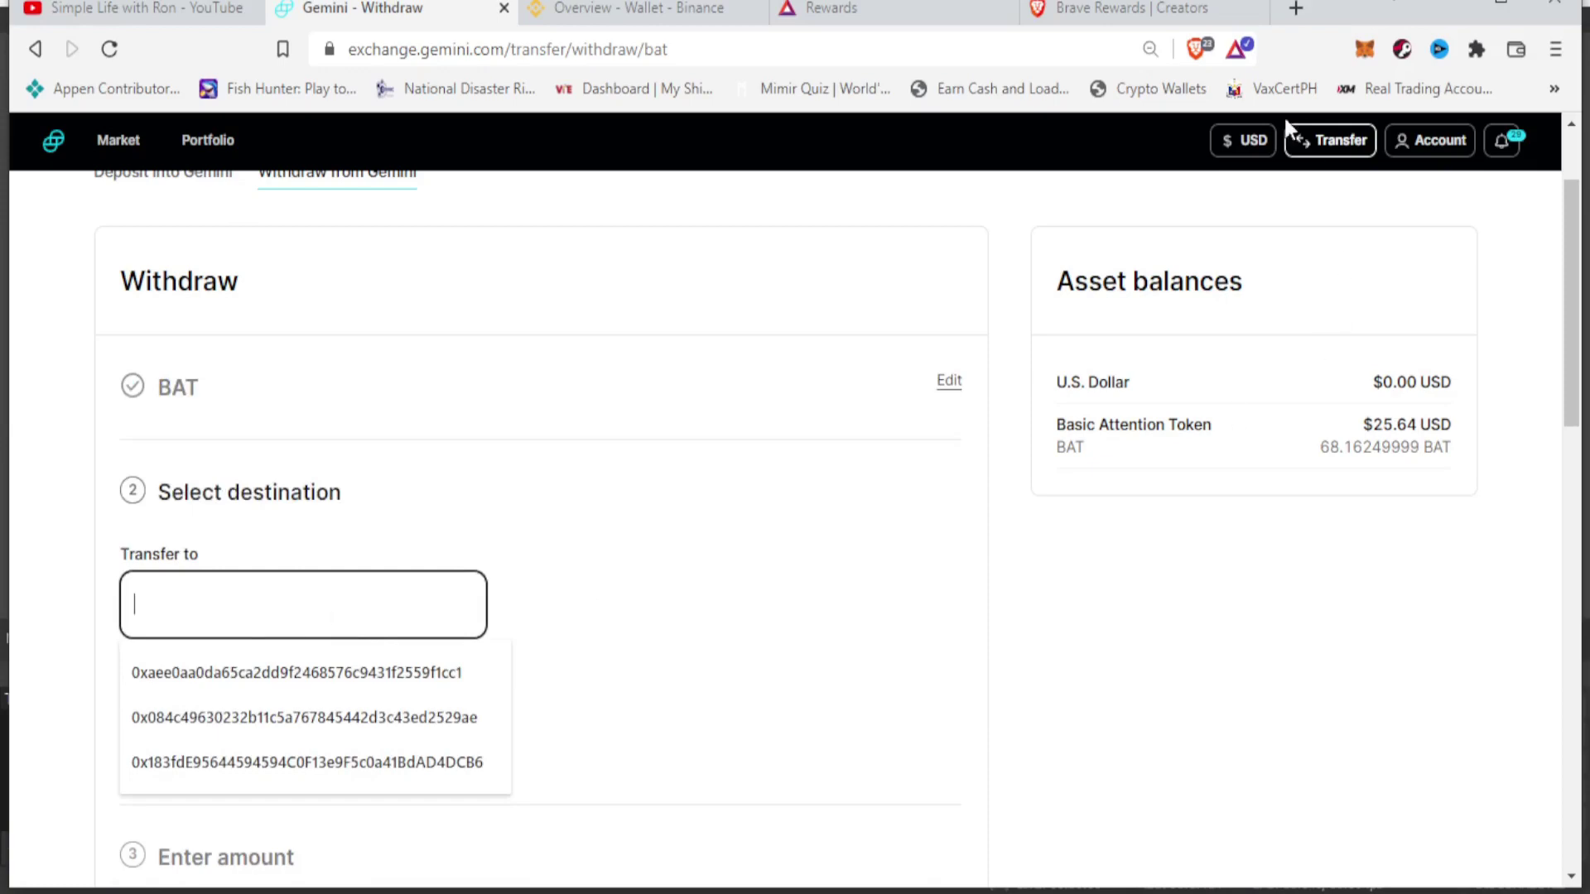
click(598, 13)
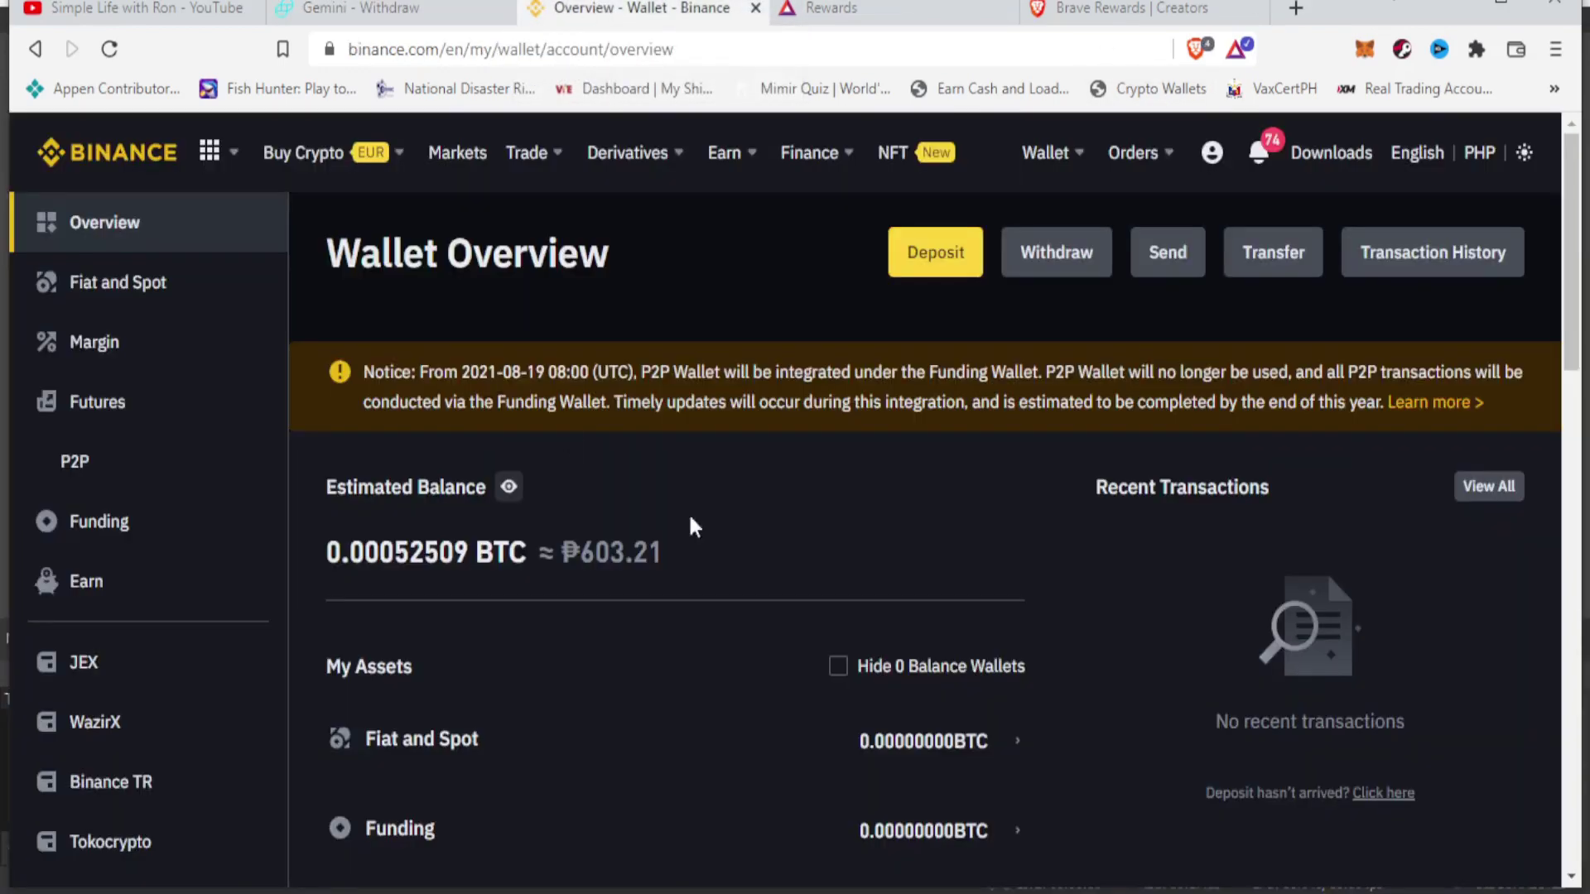
scroll(787, 559, down, 6)
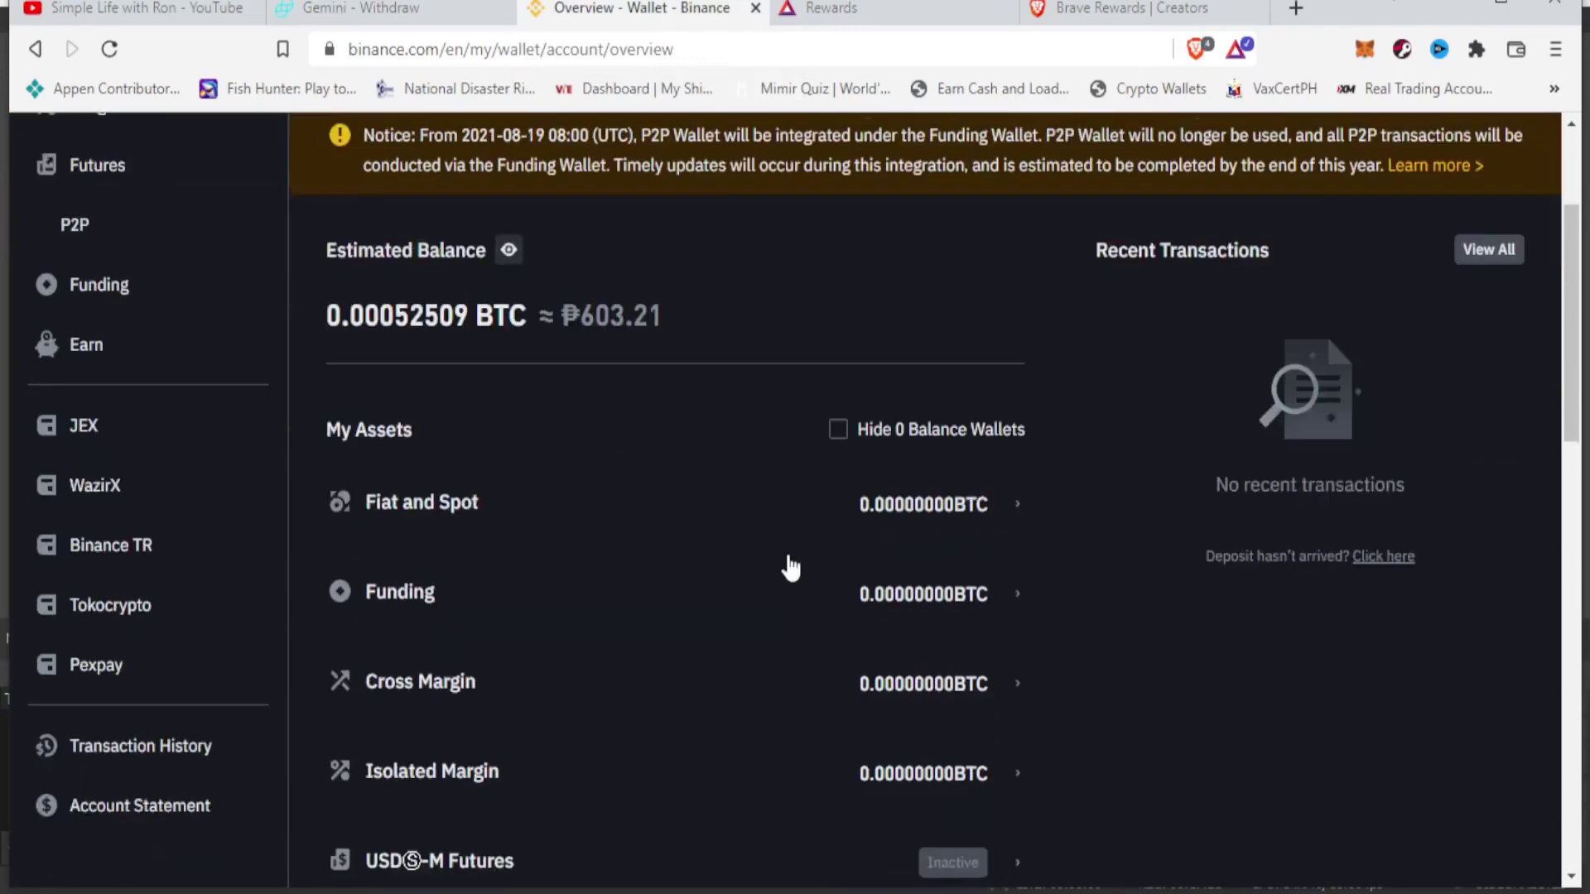
scroll(786, 559, up, 6)
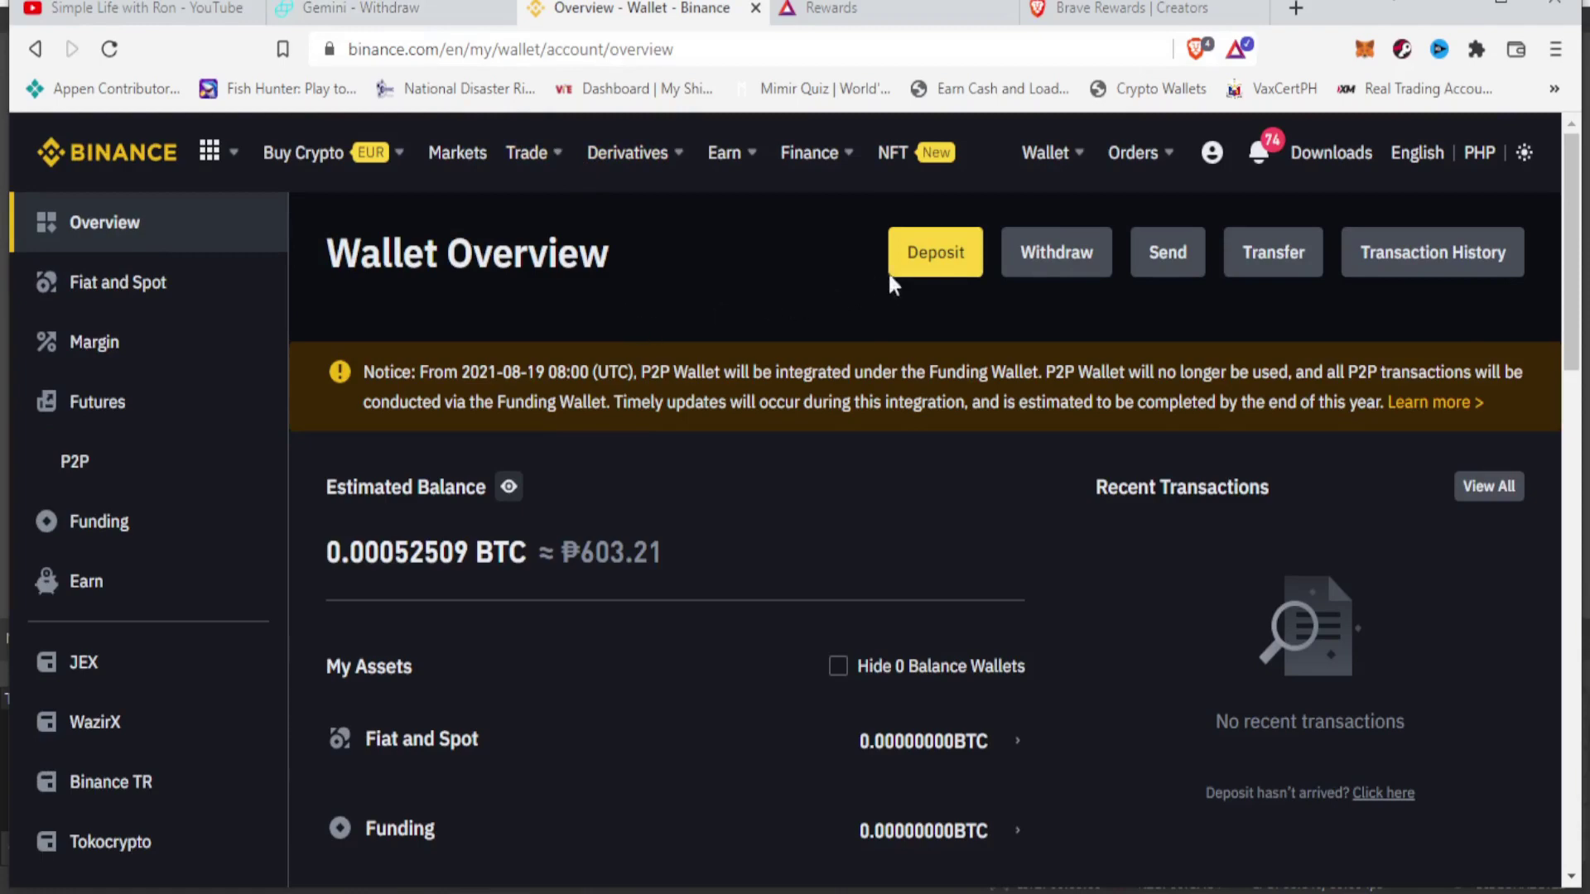
click(941, 260)
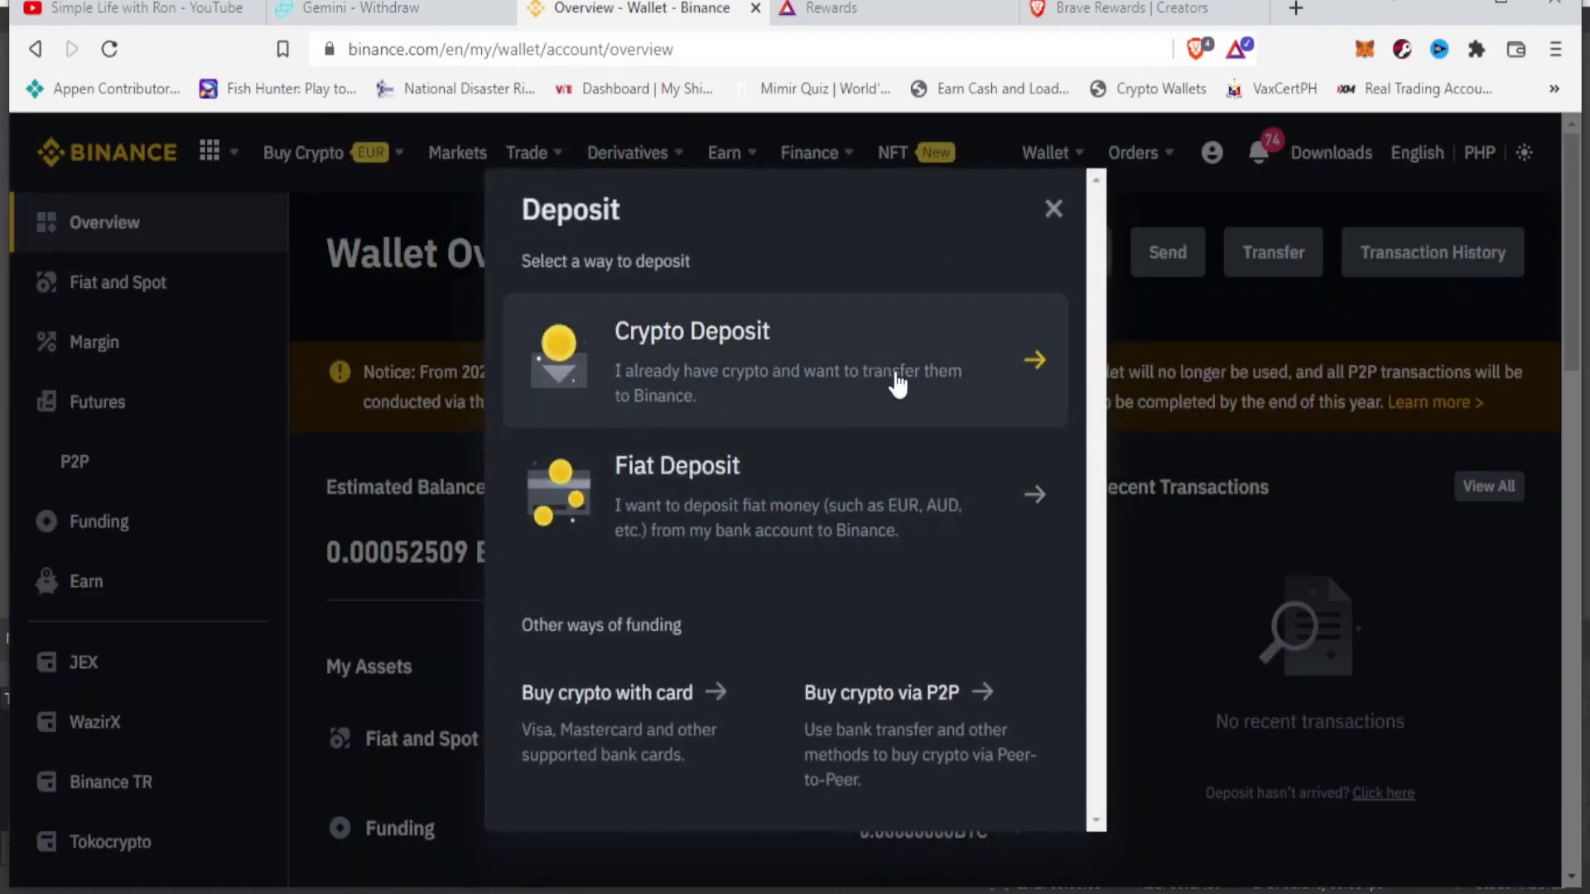
click(1033, 368)
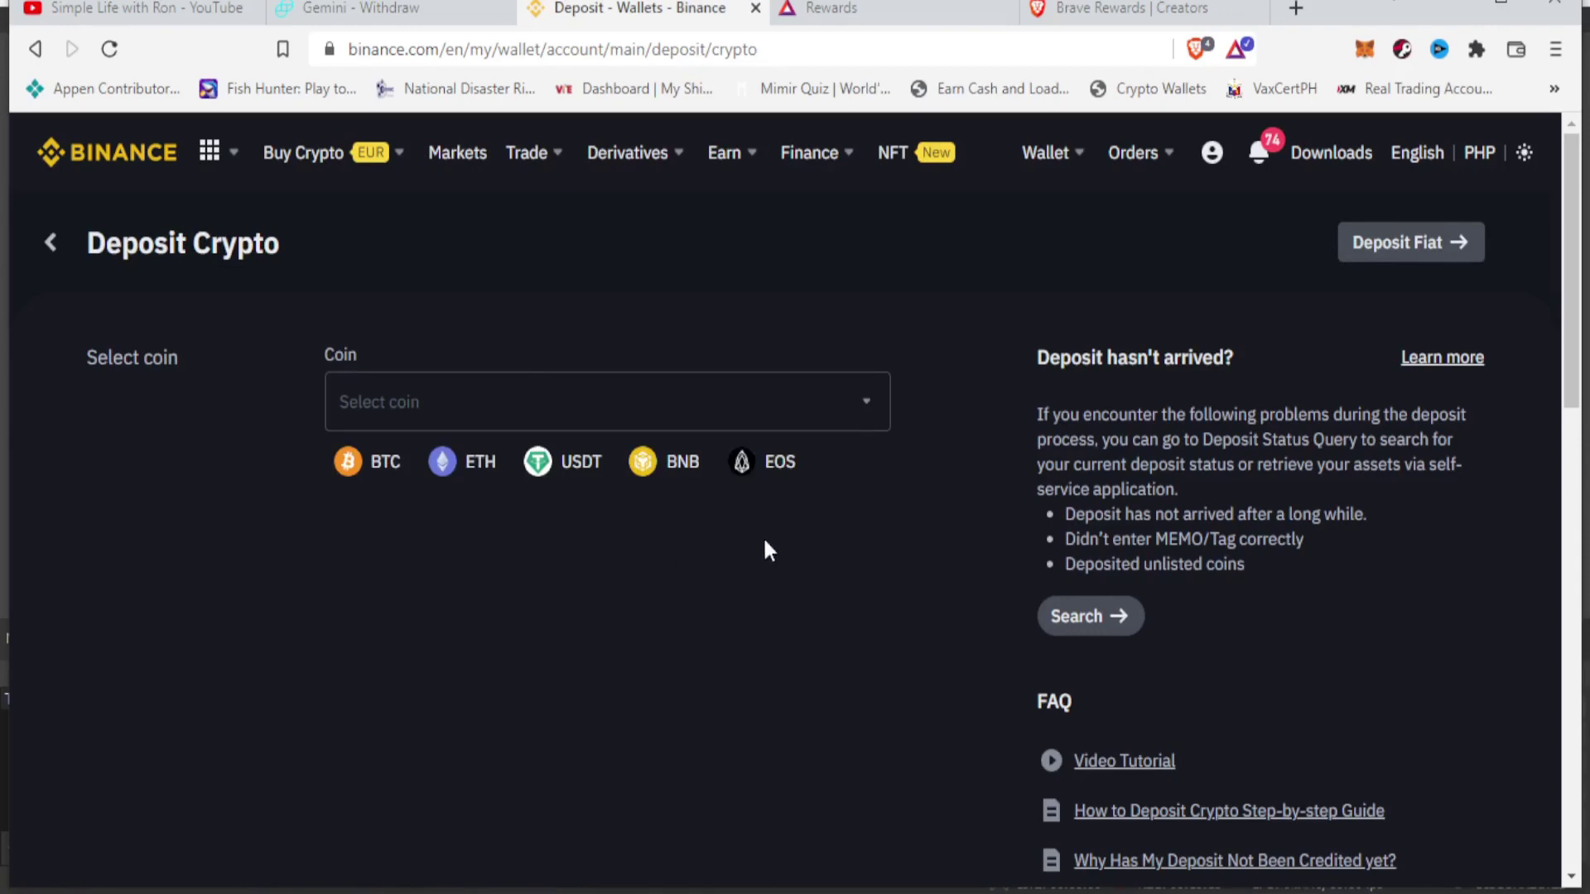
Step: Set the deposit coin to BAT and the network to ETH Ethereum (ERC20), and acknowledge the asset notice
click(848, 402)
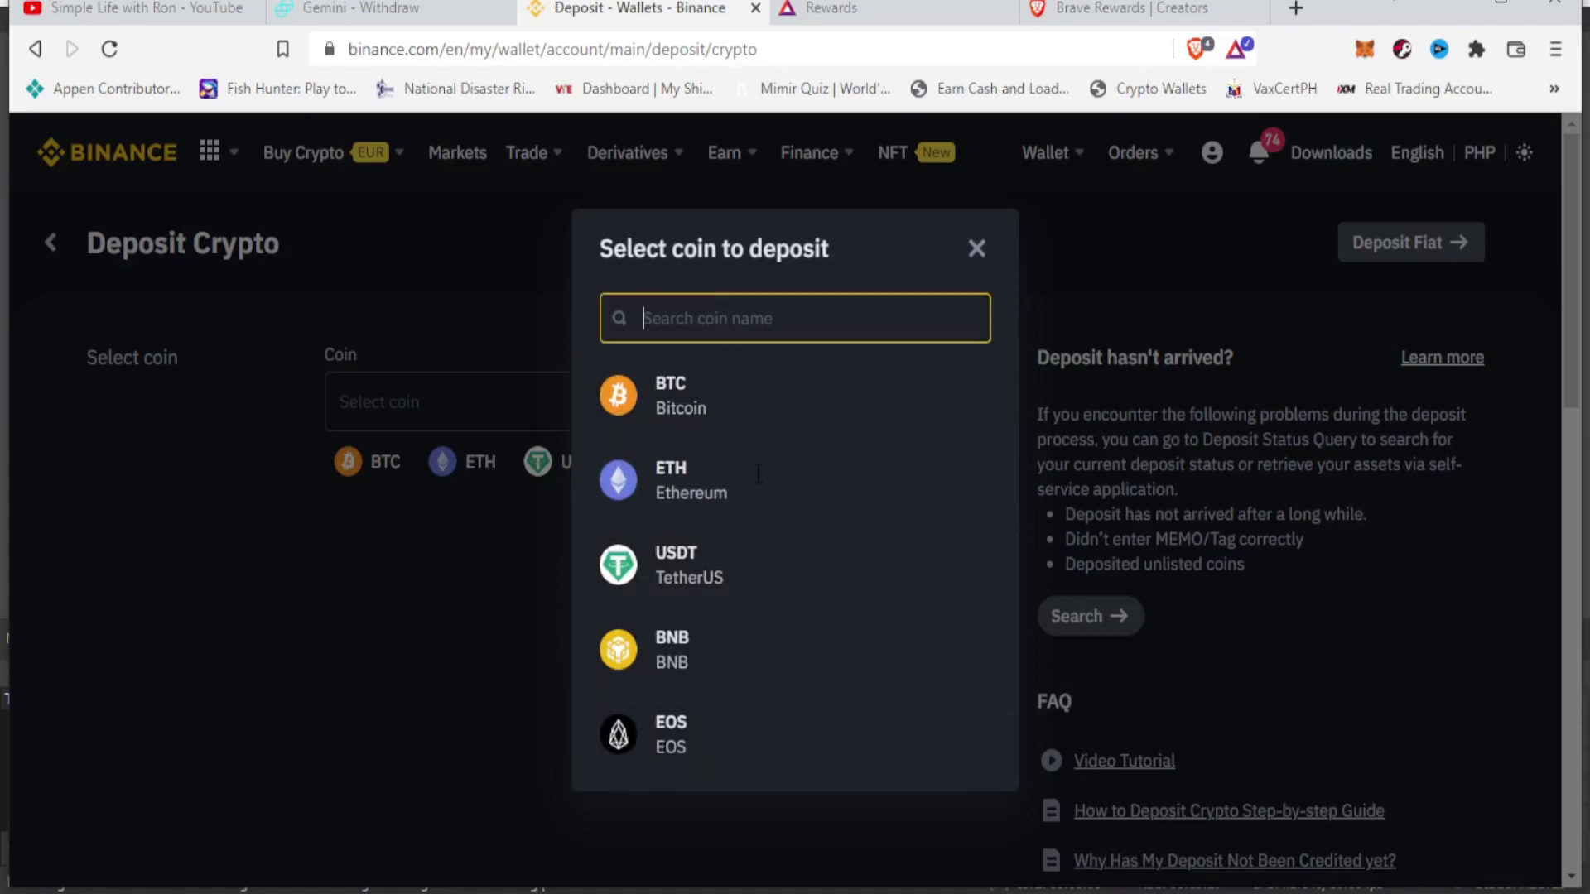
text(bat)
click(692, 412)
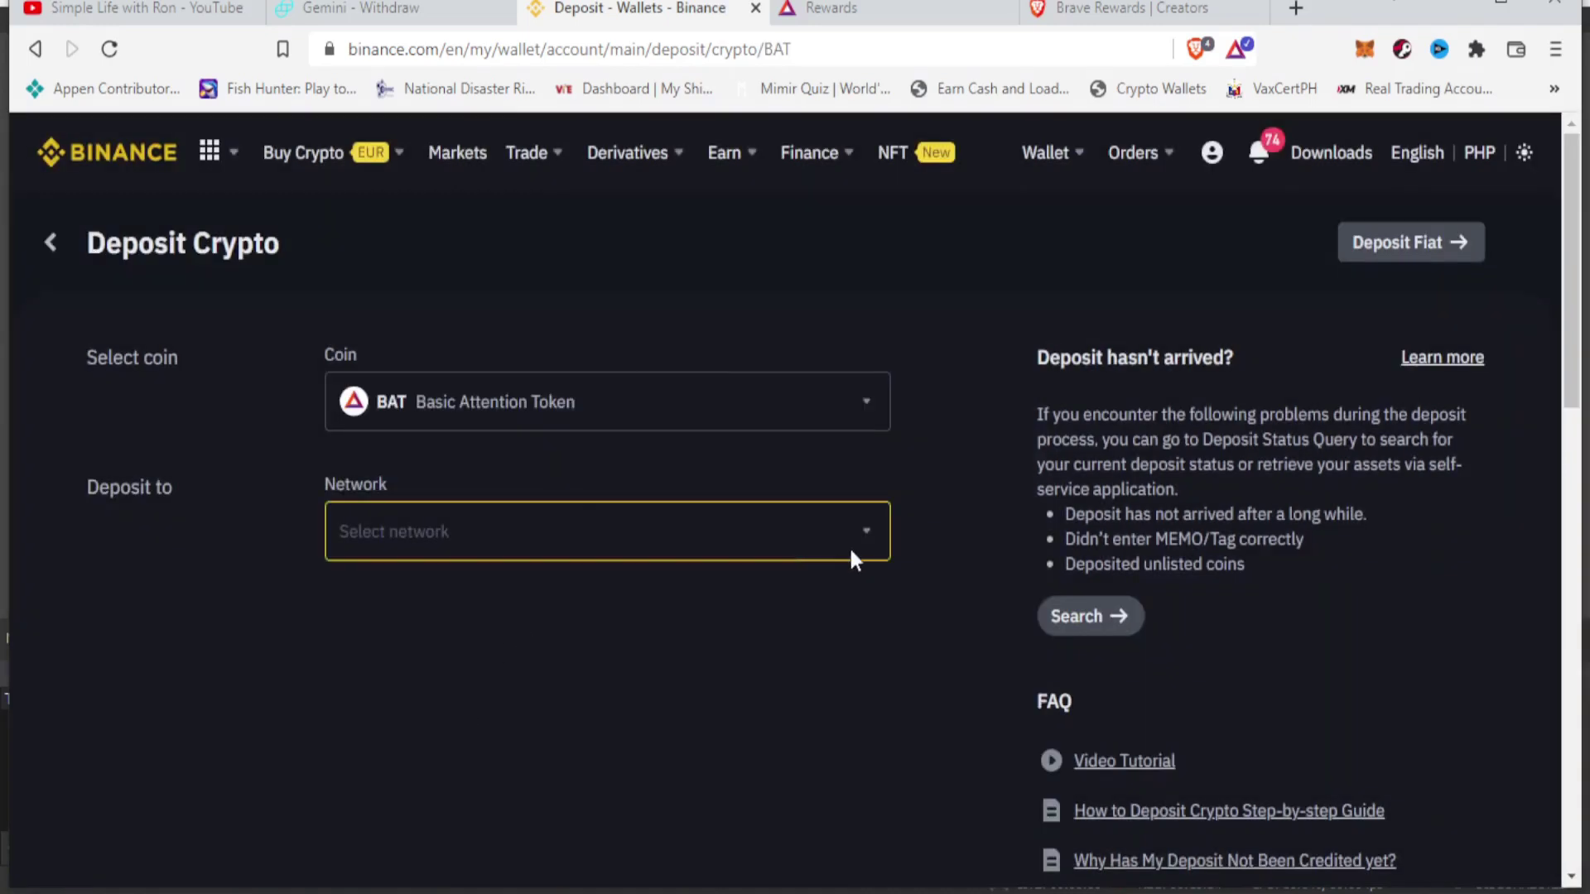
click(850, 551)
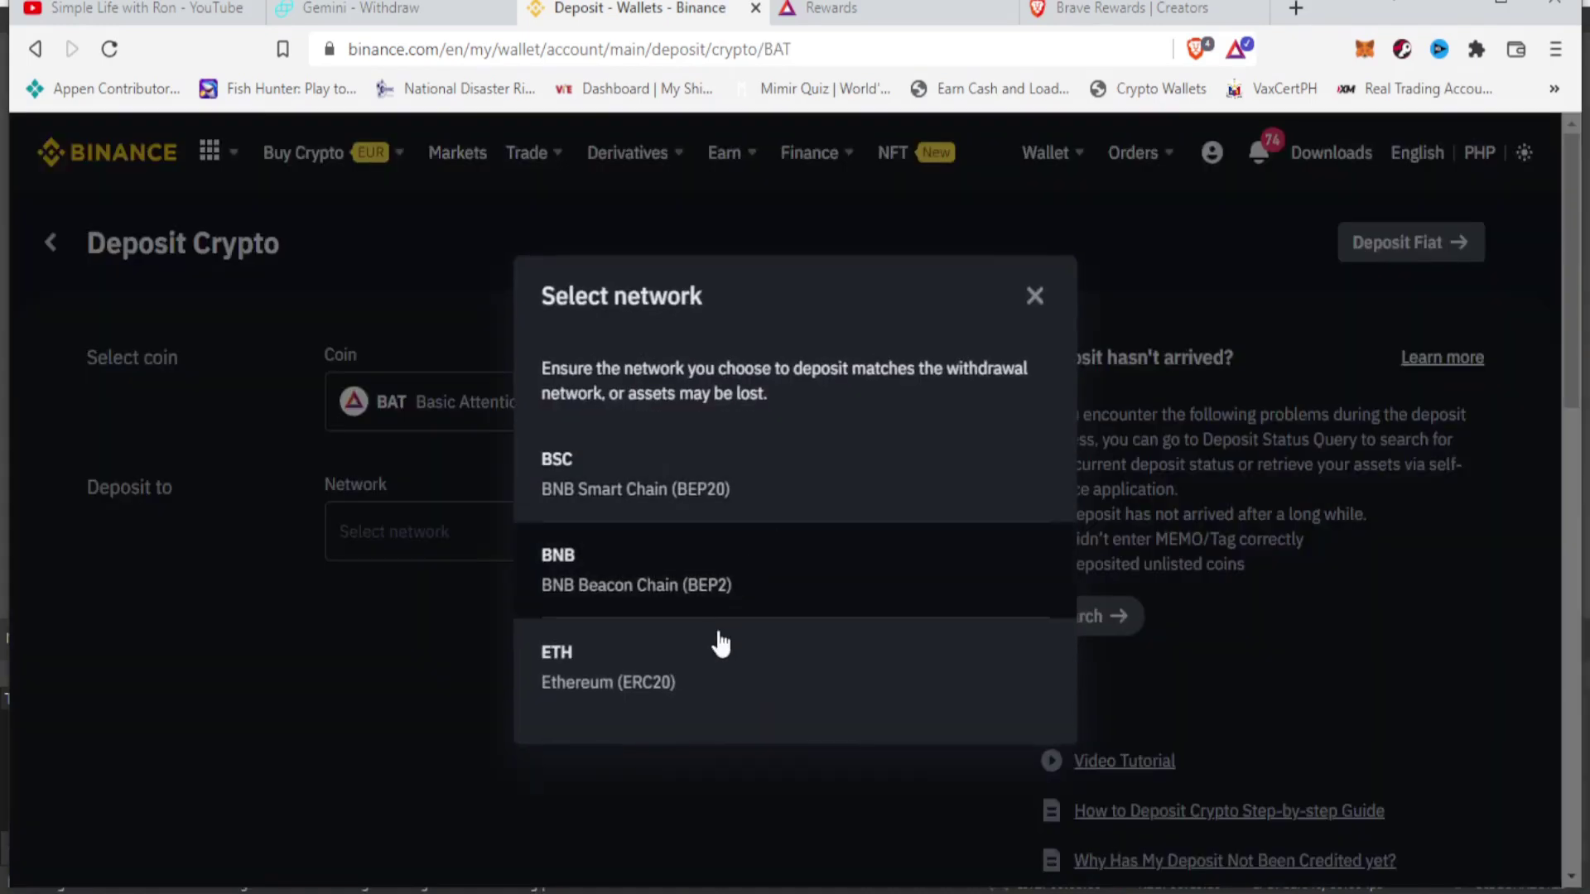
click(639, 708)
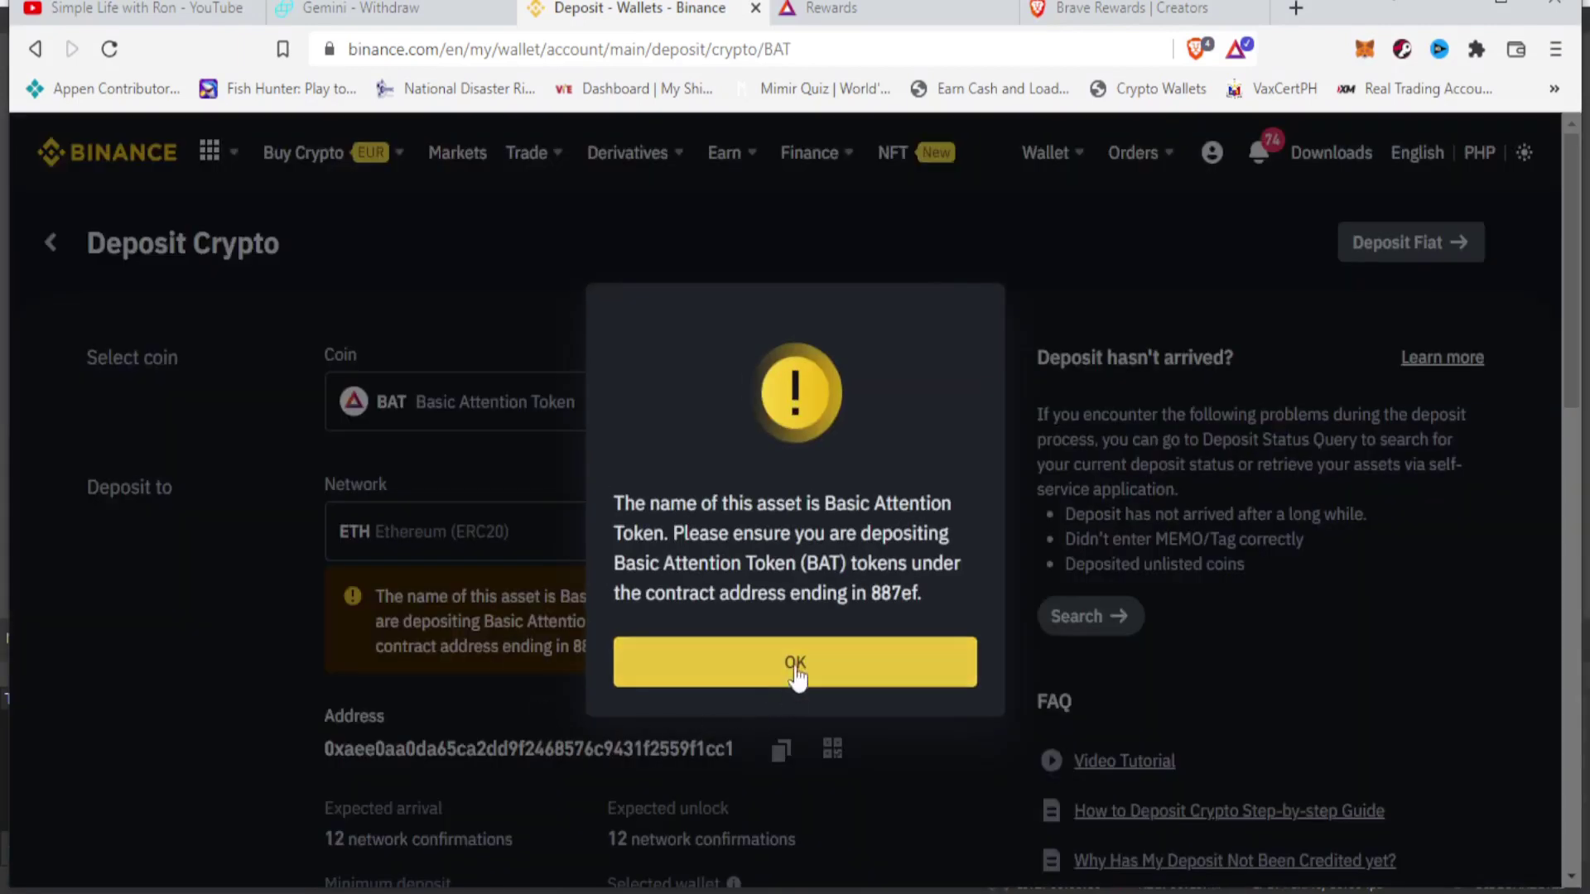
click(706, 727)
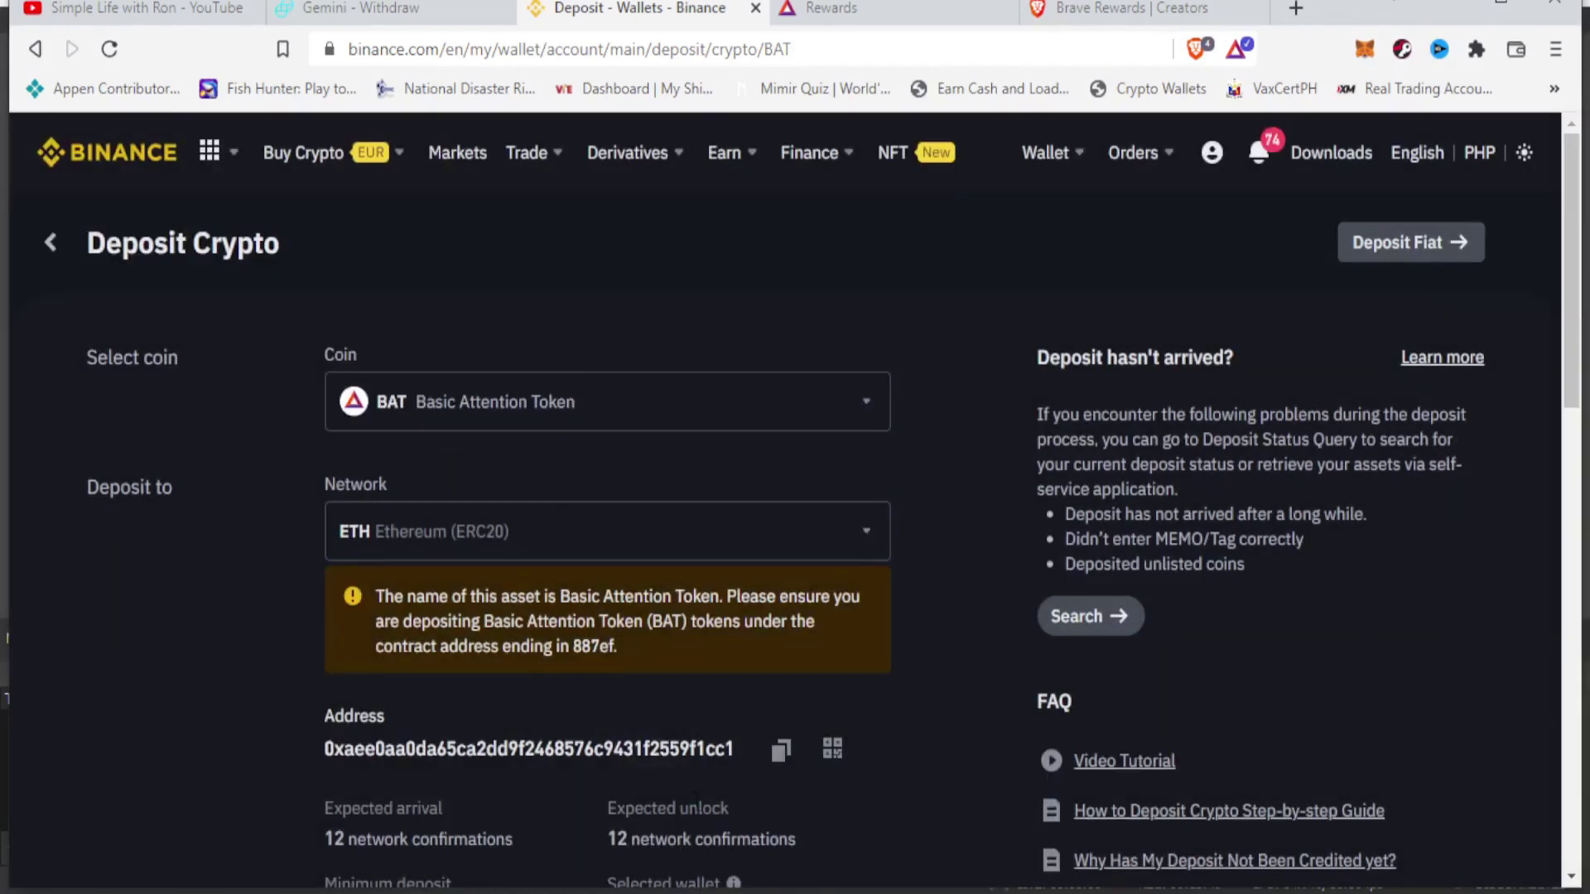
Step: Copy the BAT deposit address from the Deposit Crypto page
scroll(689, 807, down, 2)
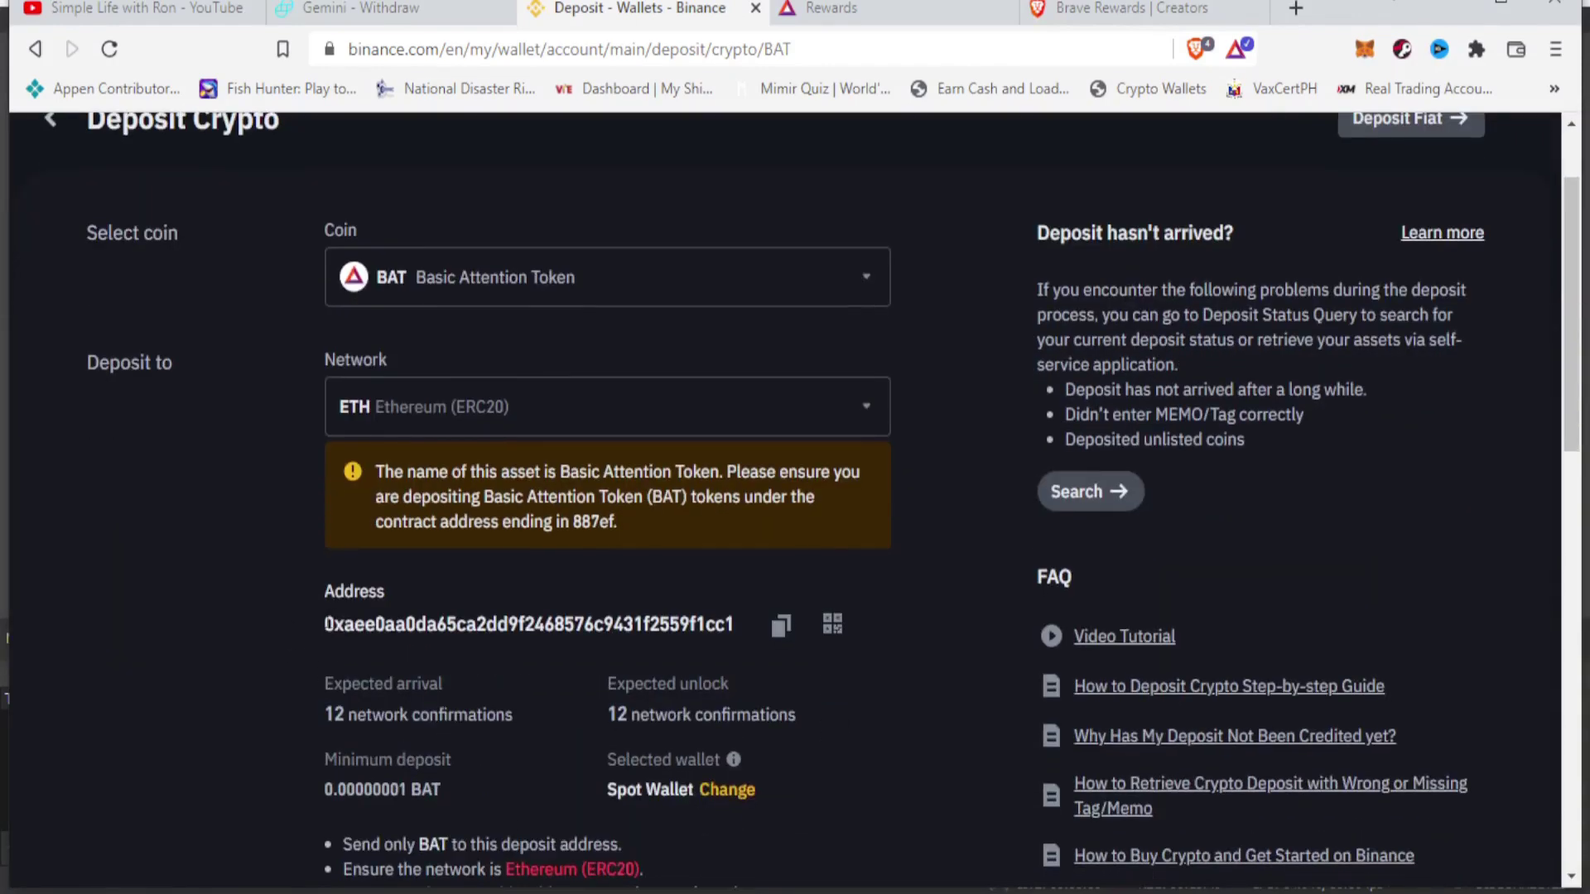
drag(324, 624, 737, 626)
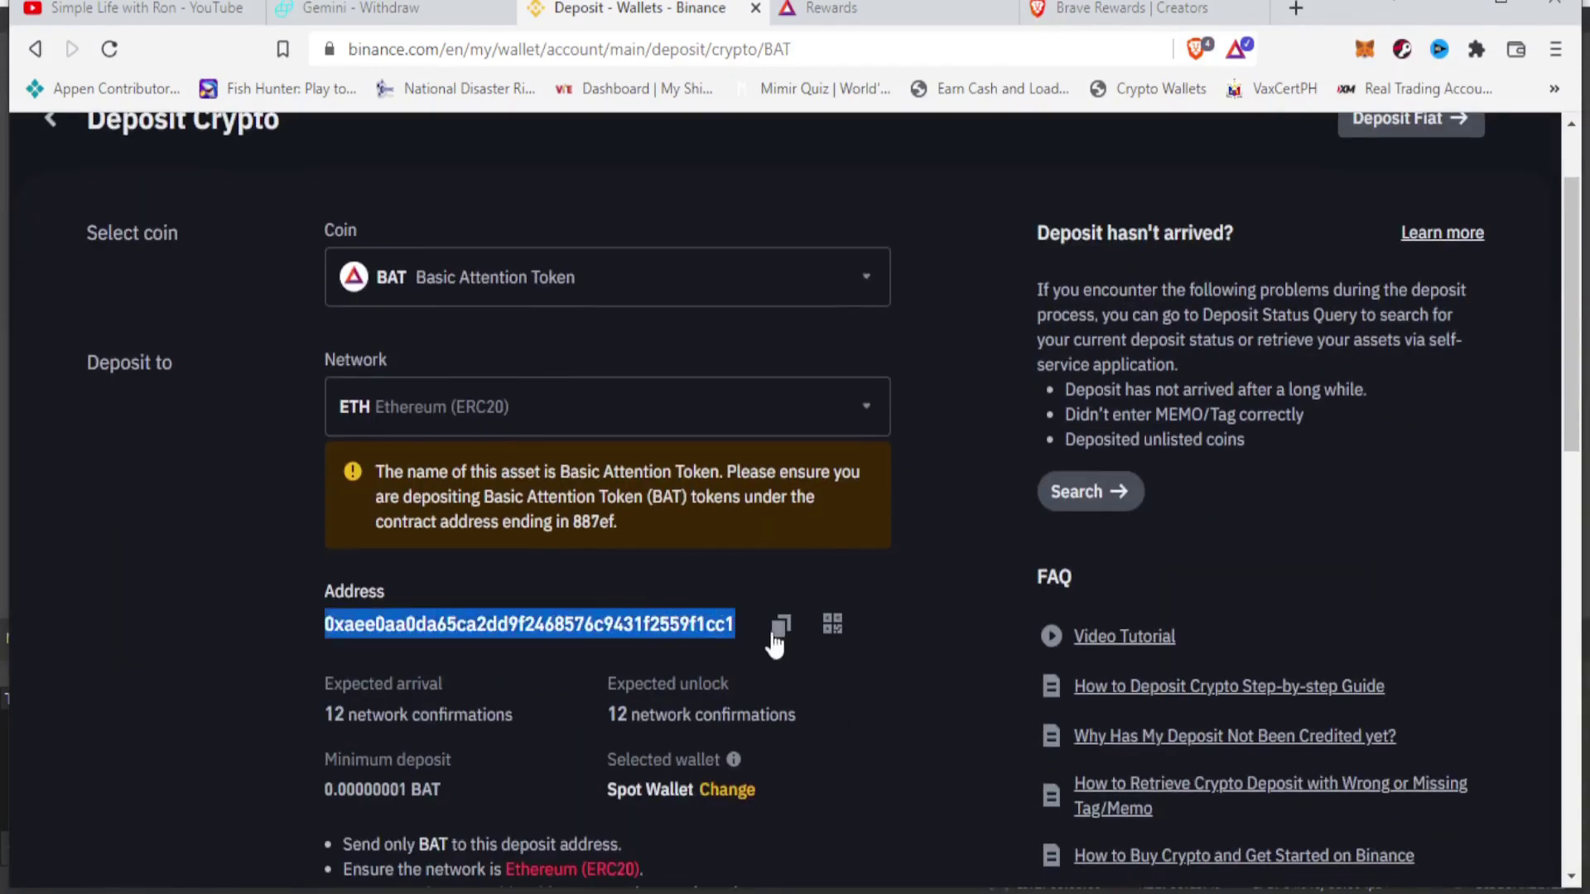
click(951, 705)
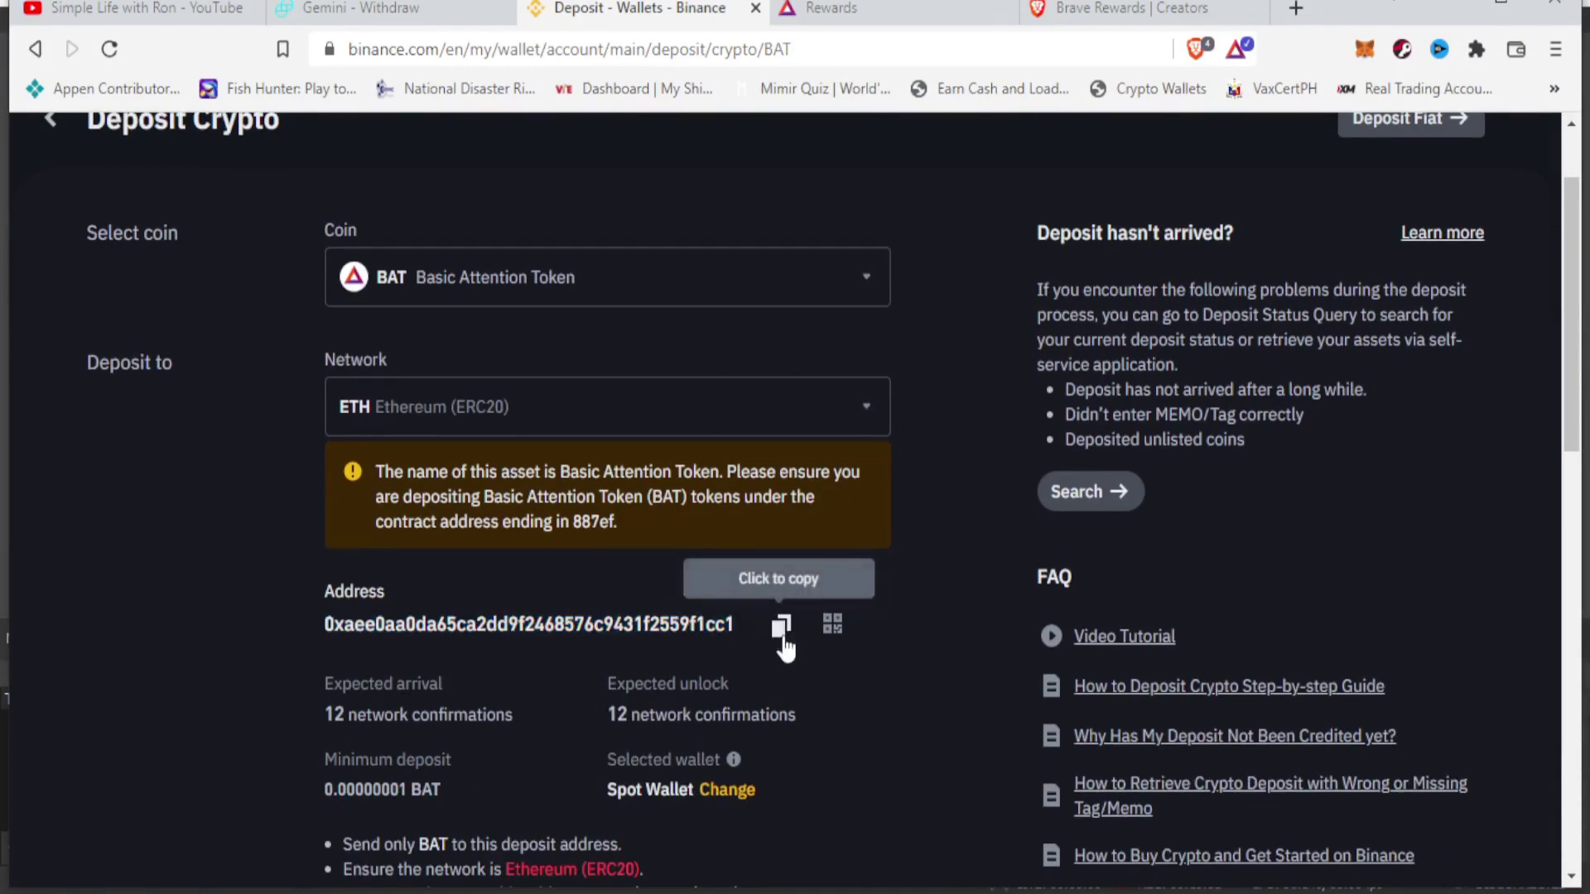
click(782, 634)
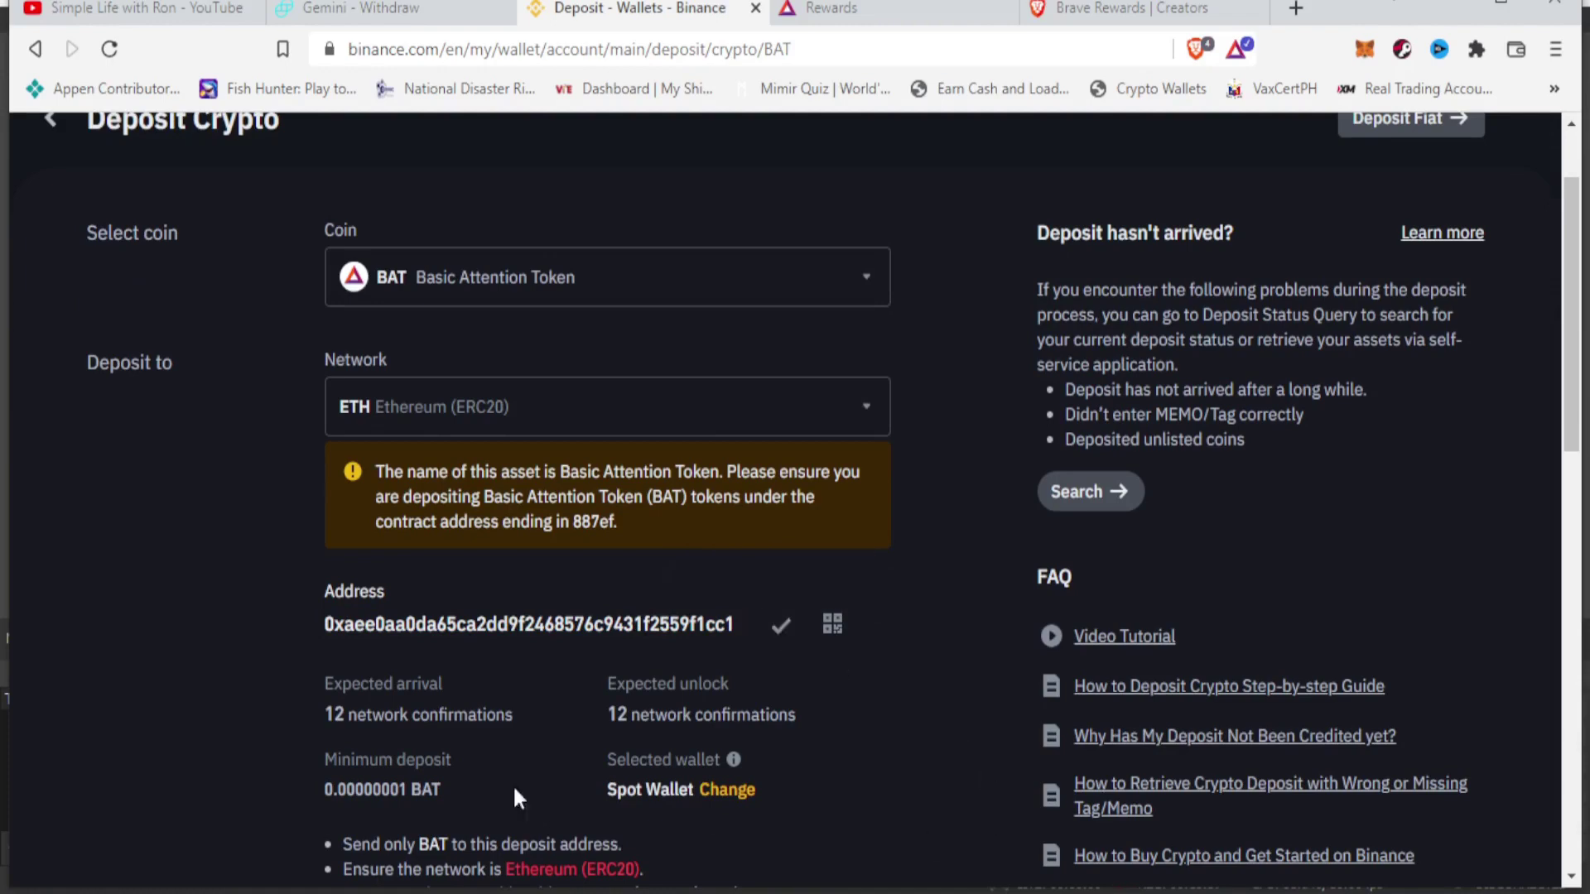
scroll(460, 782, down, 2)
Step: Switch back to Gemini's Withdraw page and paste the copied wallet address as the transfer destination
click(406, 10)
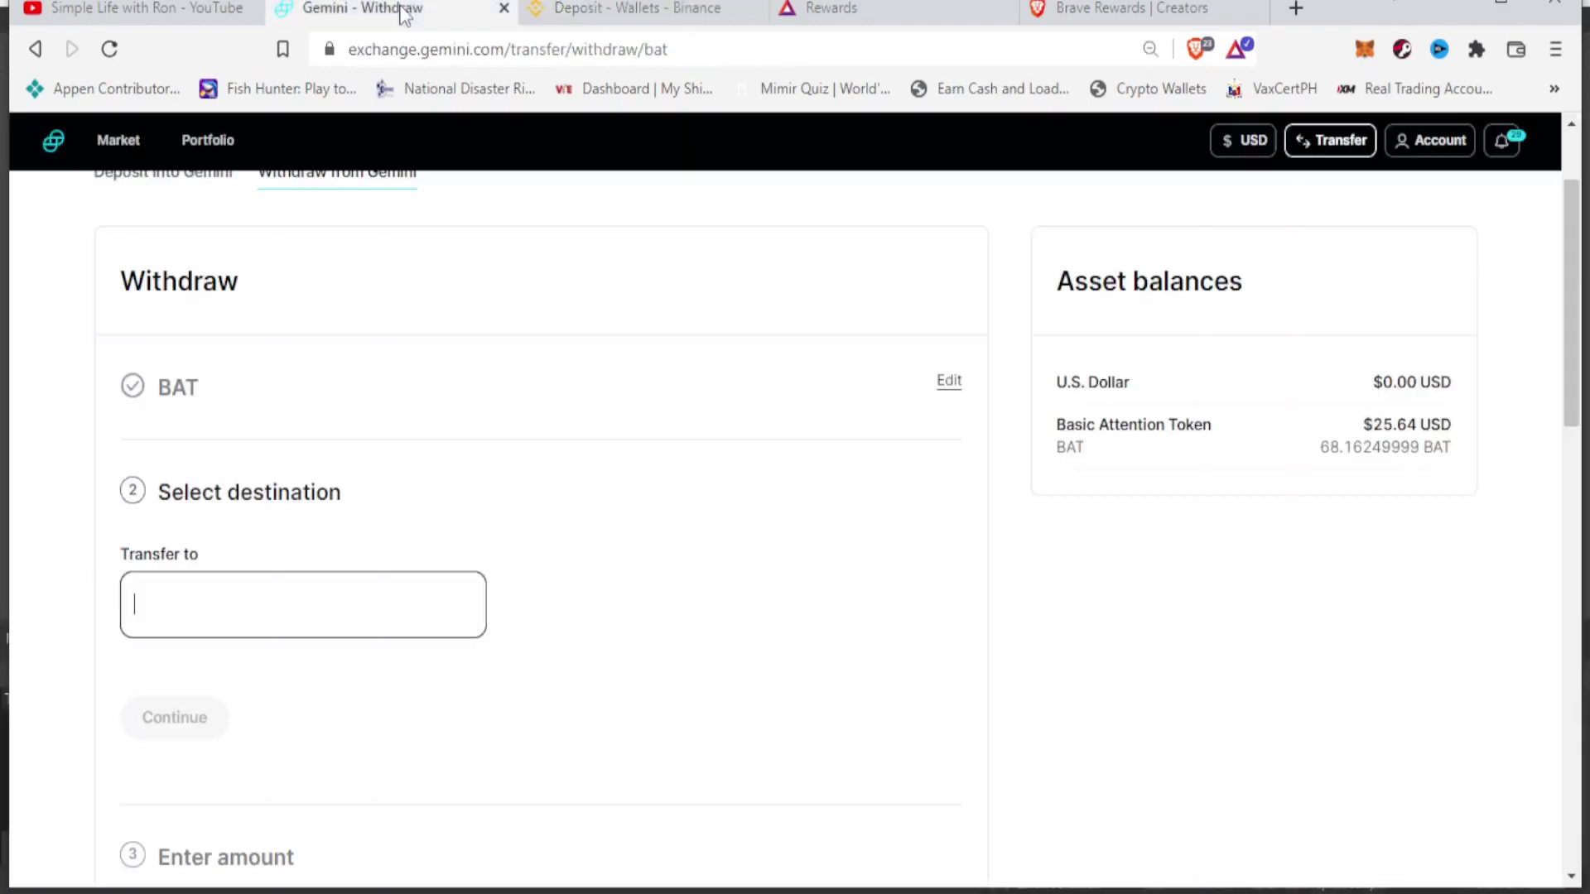
click(176, 616)
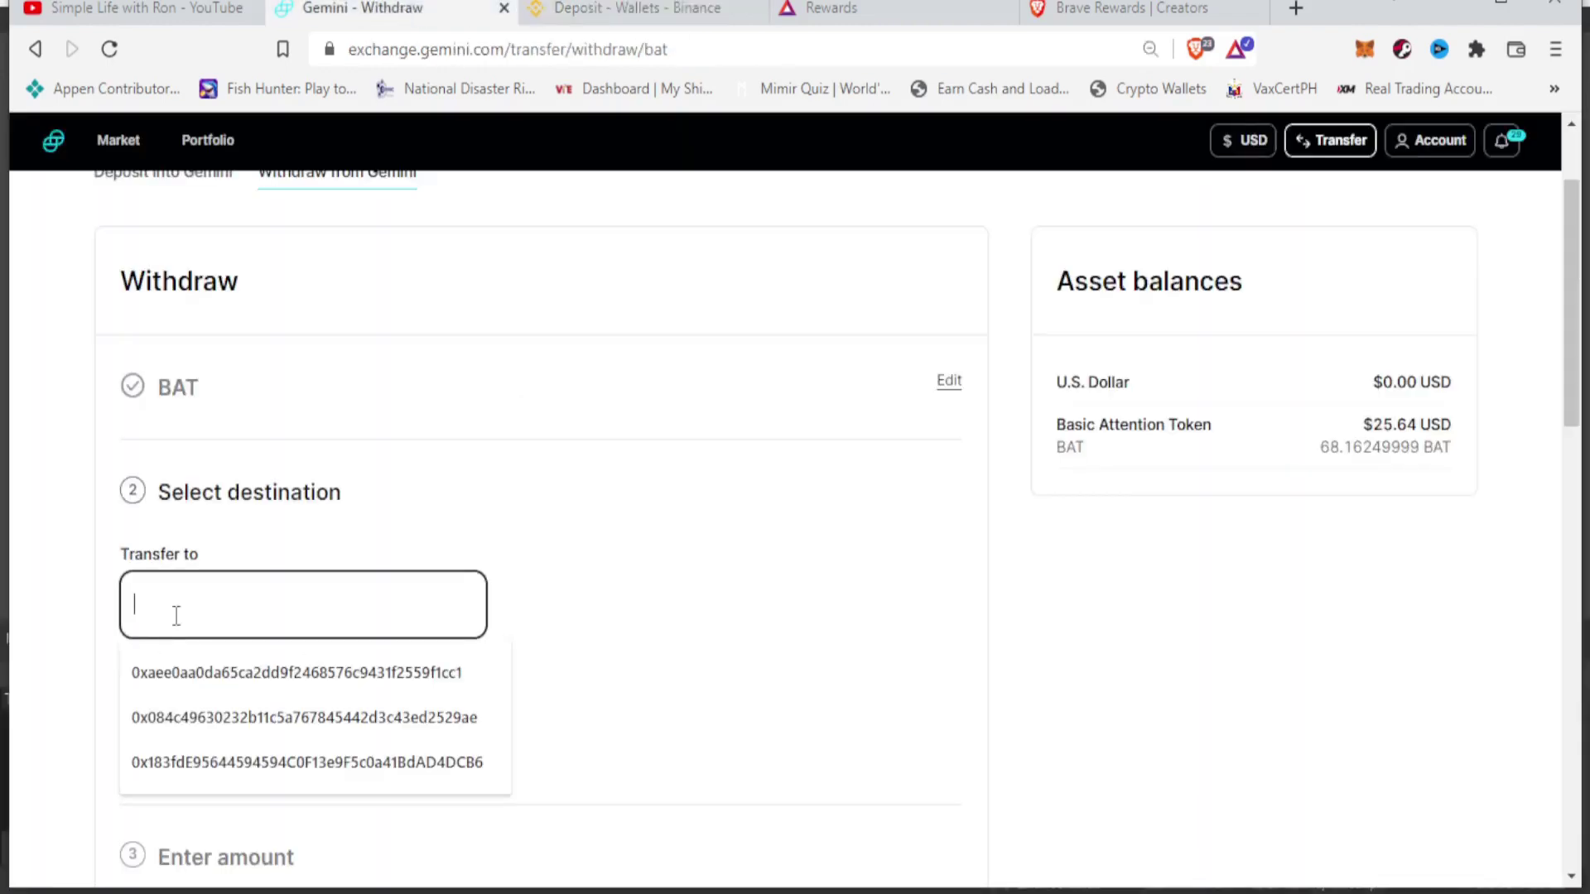
key(ctrl+v)
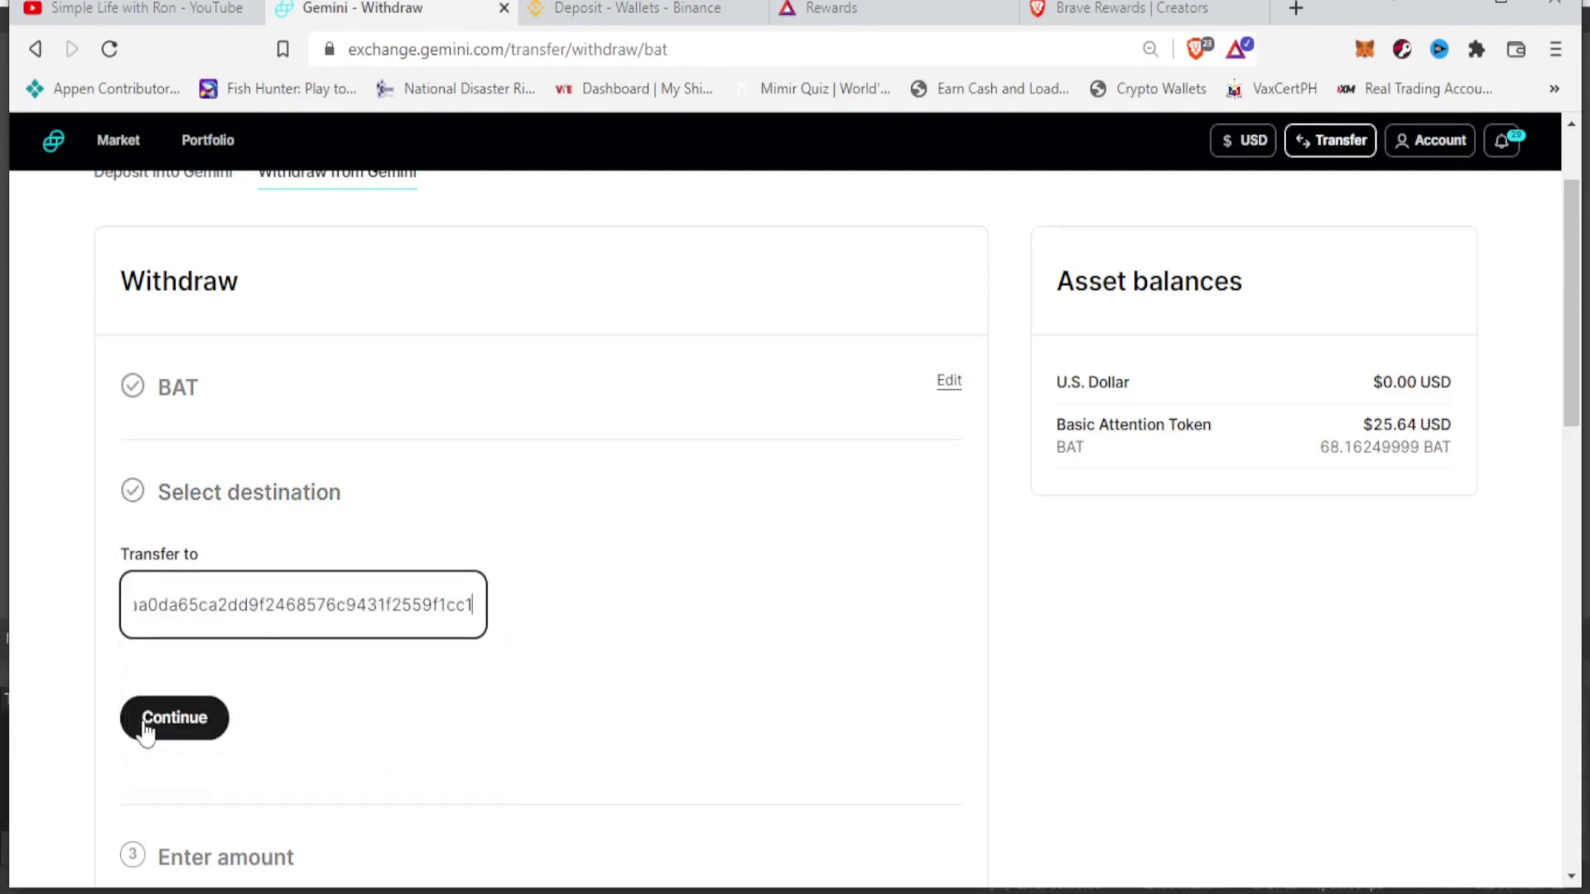
Step: Compare the pasted transfer destination with the deposit address shown on Binance, and return to Gemini
click(226, 595)
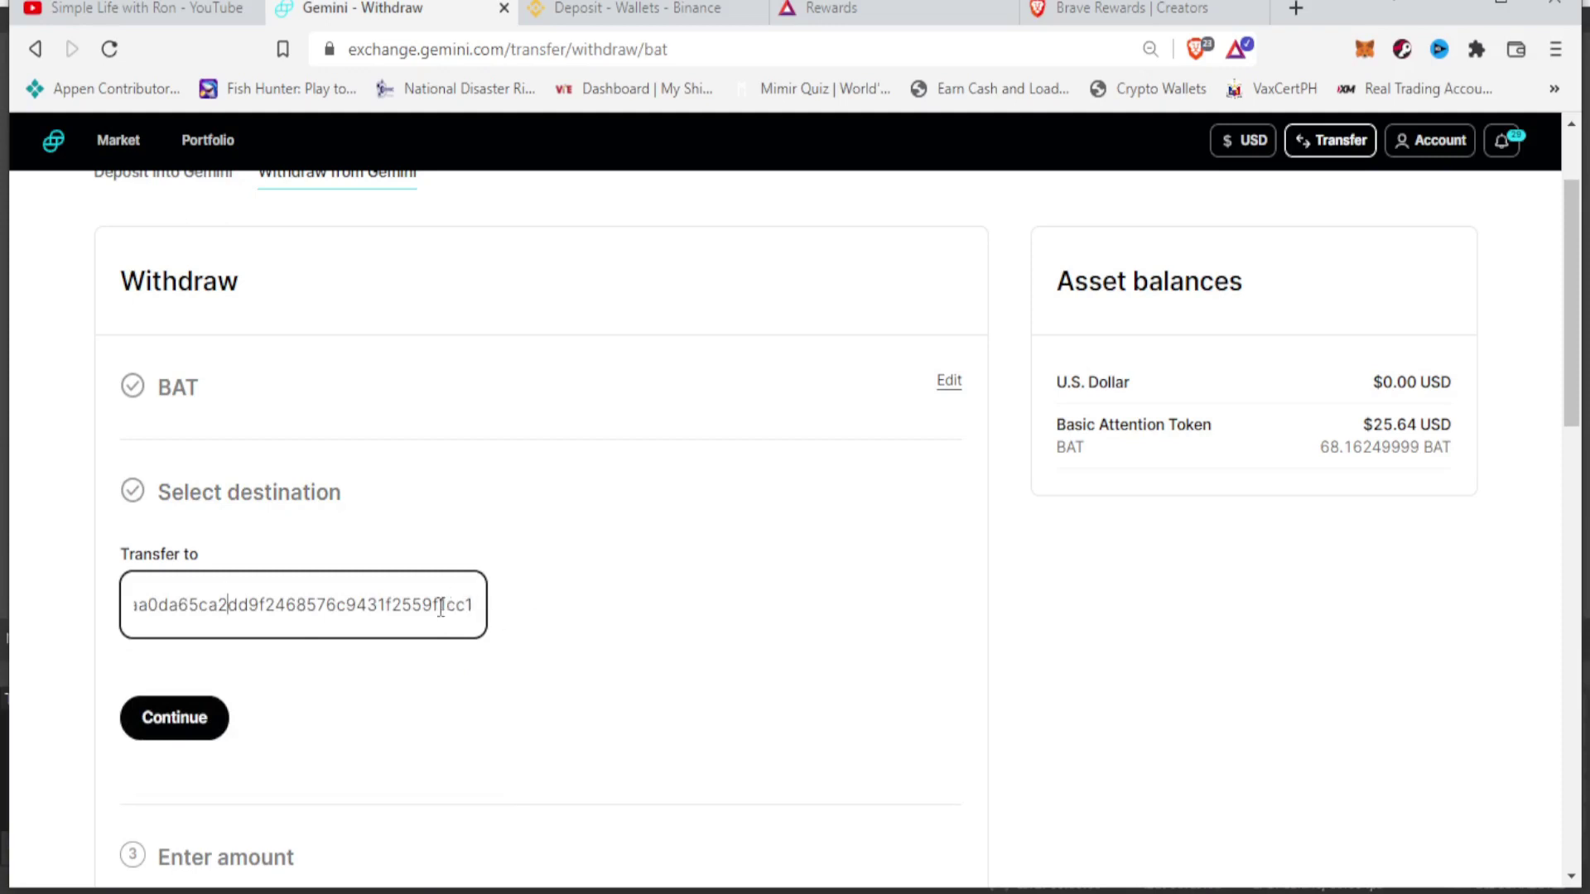
click(604, 18)
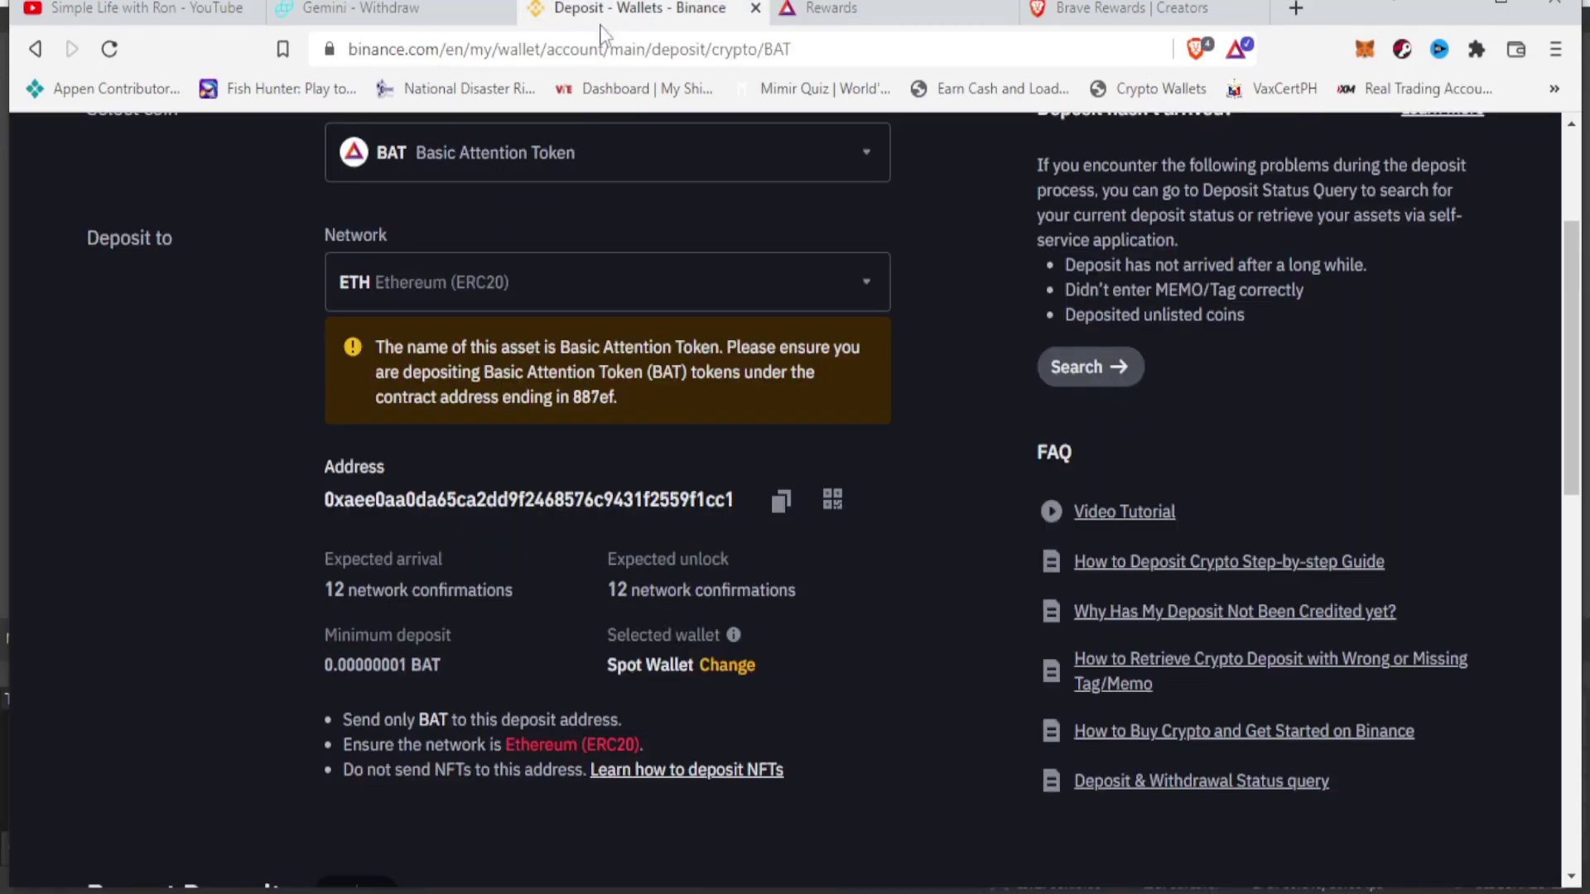
click(377, 10)
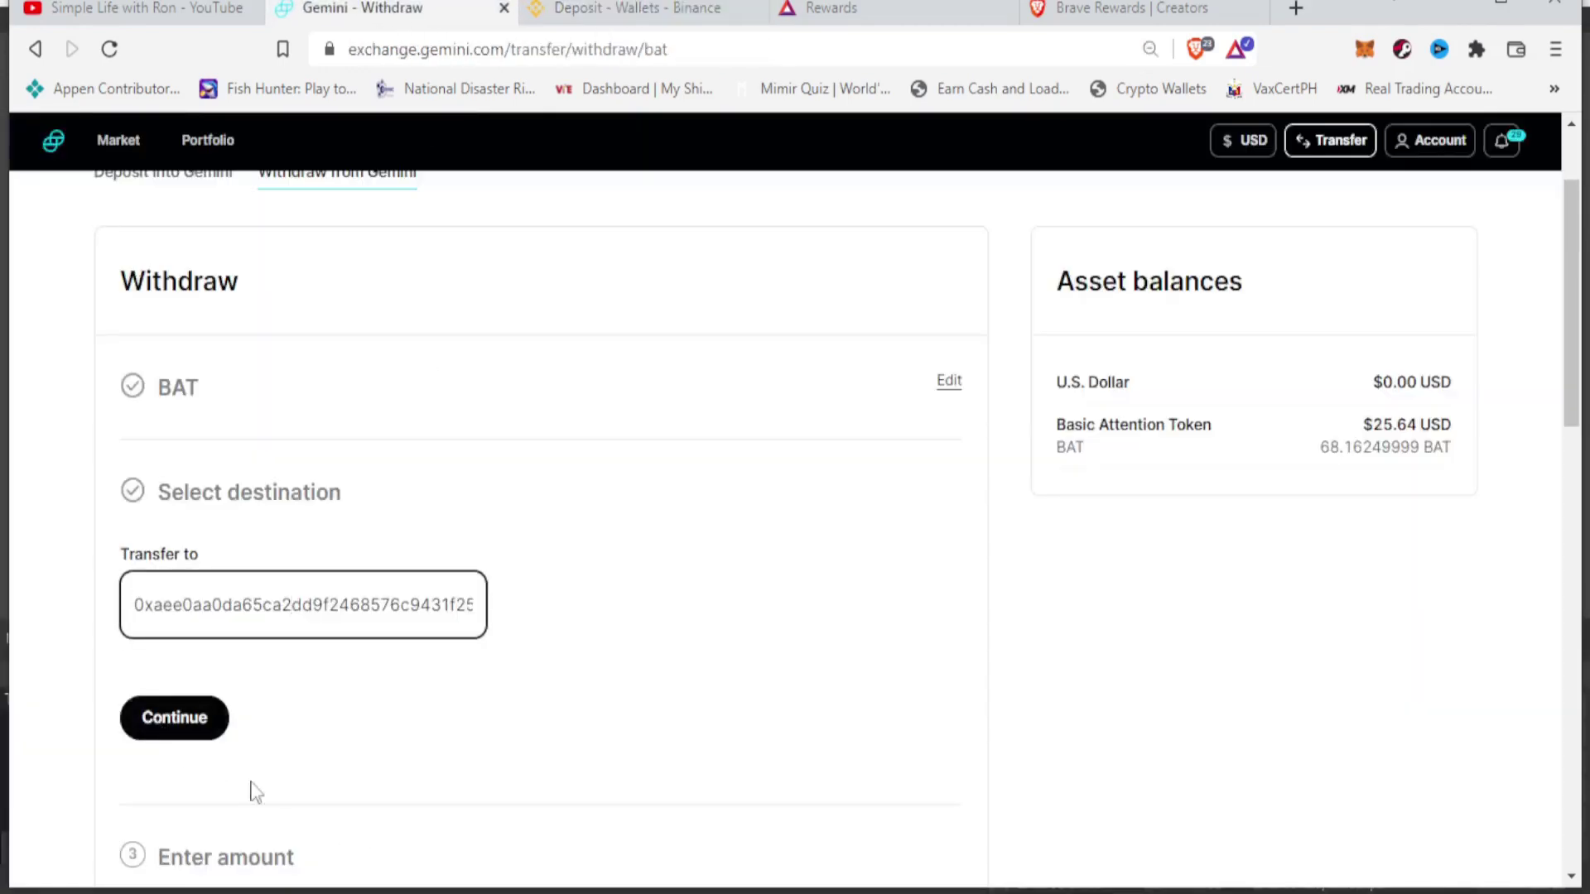
Step: Submit the pasted wallet address as the BAT transfer destination and agree to proceed with the transfer to a new wallet
scroll(325, 832, down, 2)
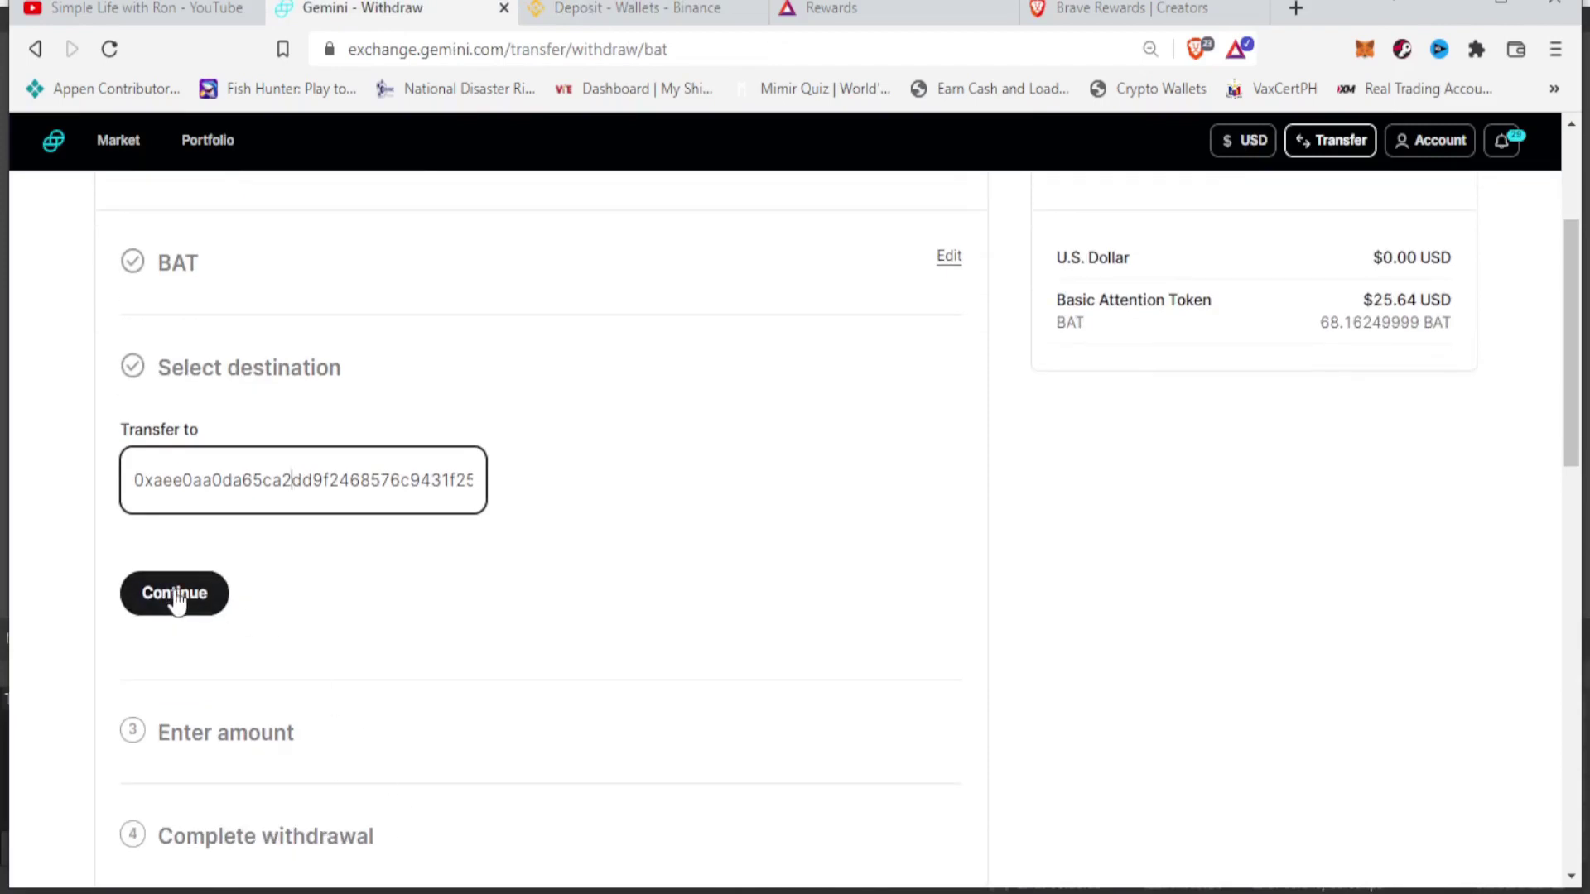
scroll(356, 717, down, 2)
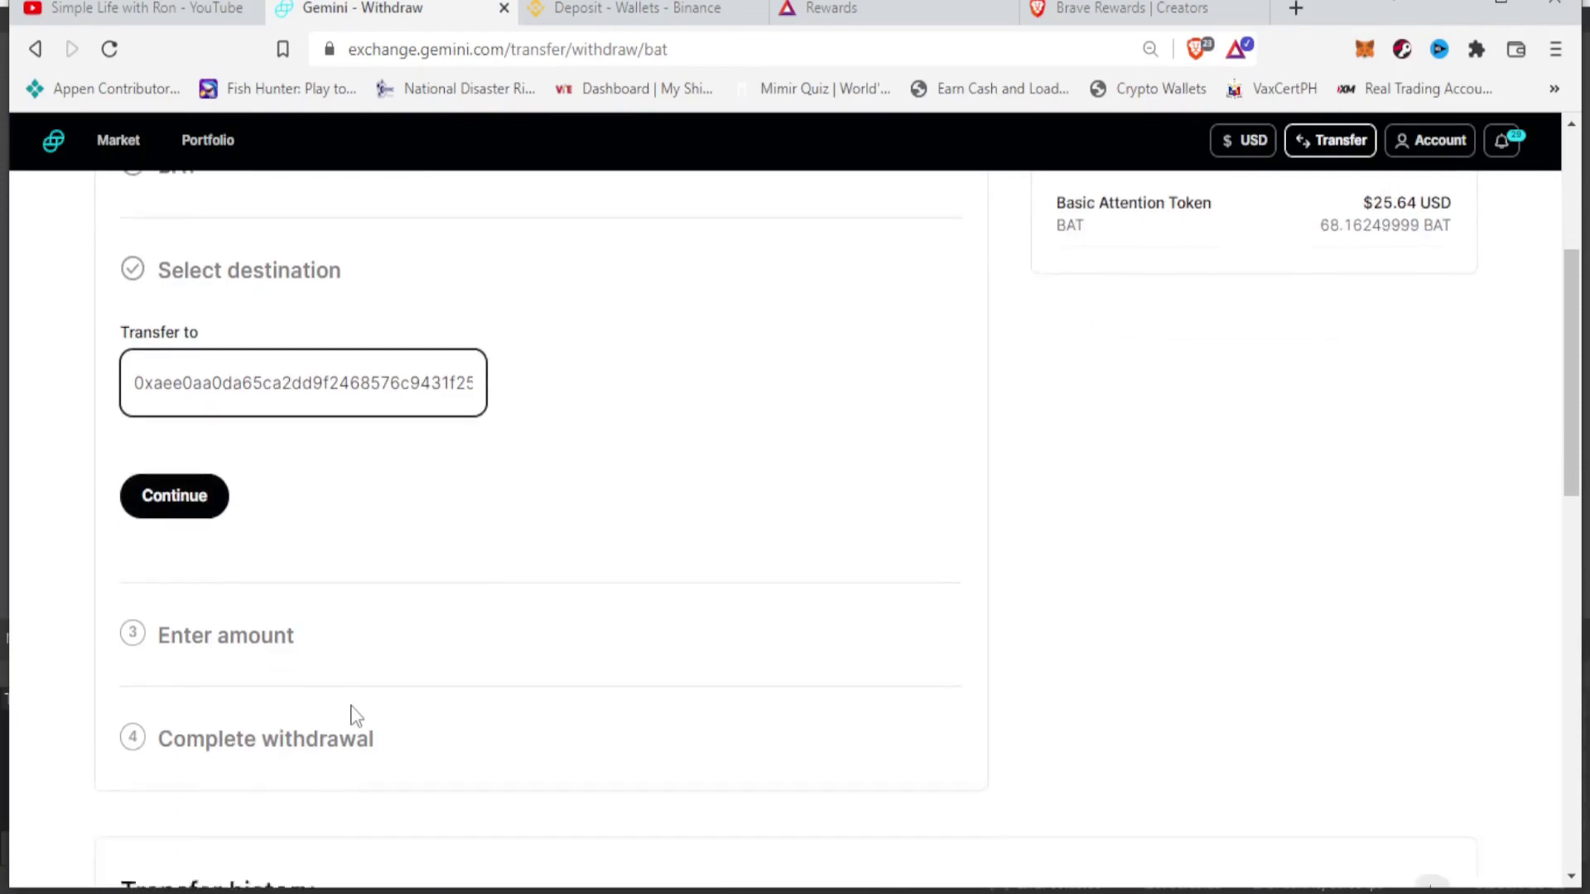
click(170, 482)
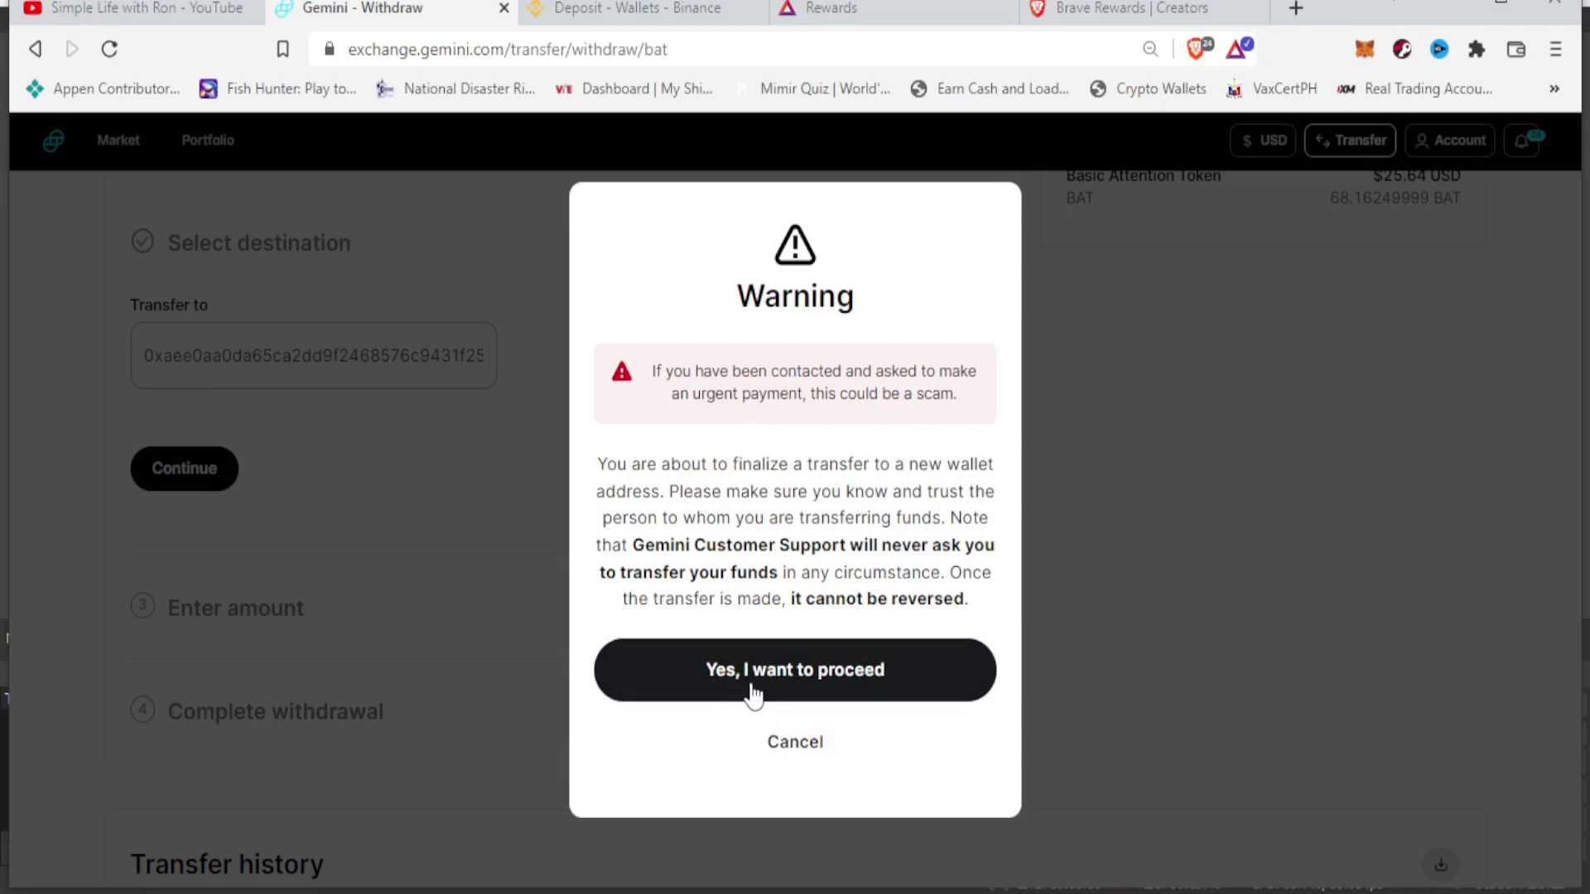
click(805, 690)
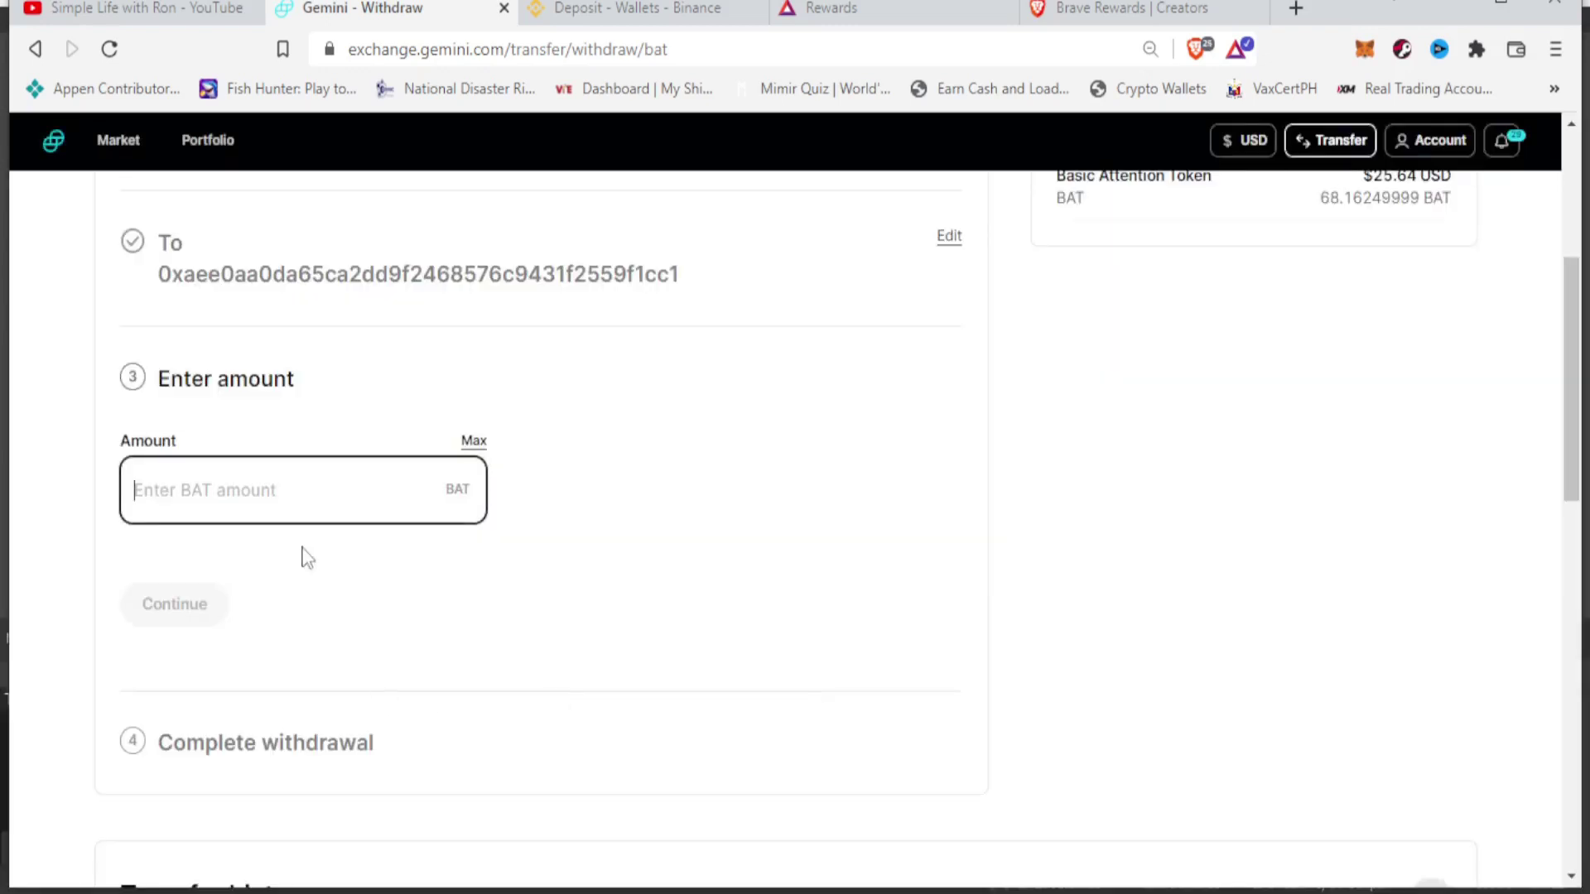
Step: Set the withdrawal amount to the maximum available BAT and continue to the final withdrawal stage
click(474, 441)
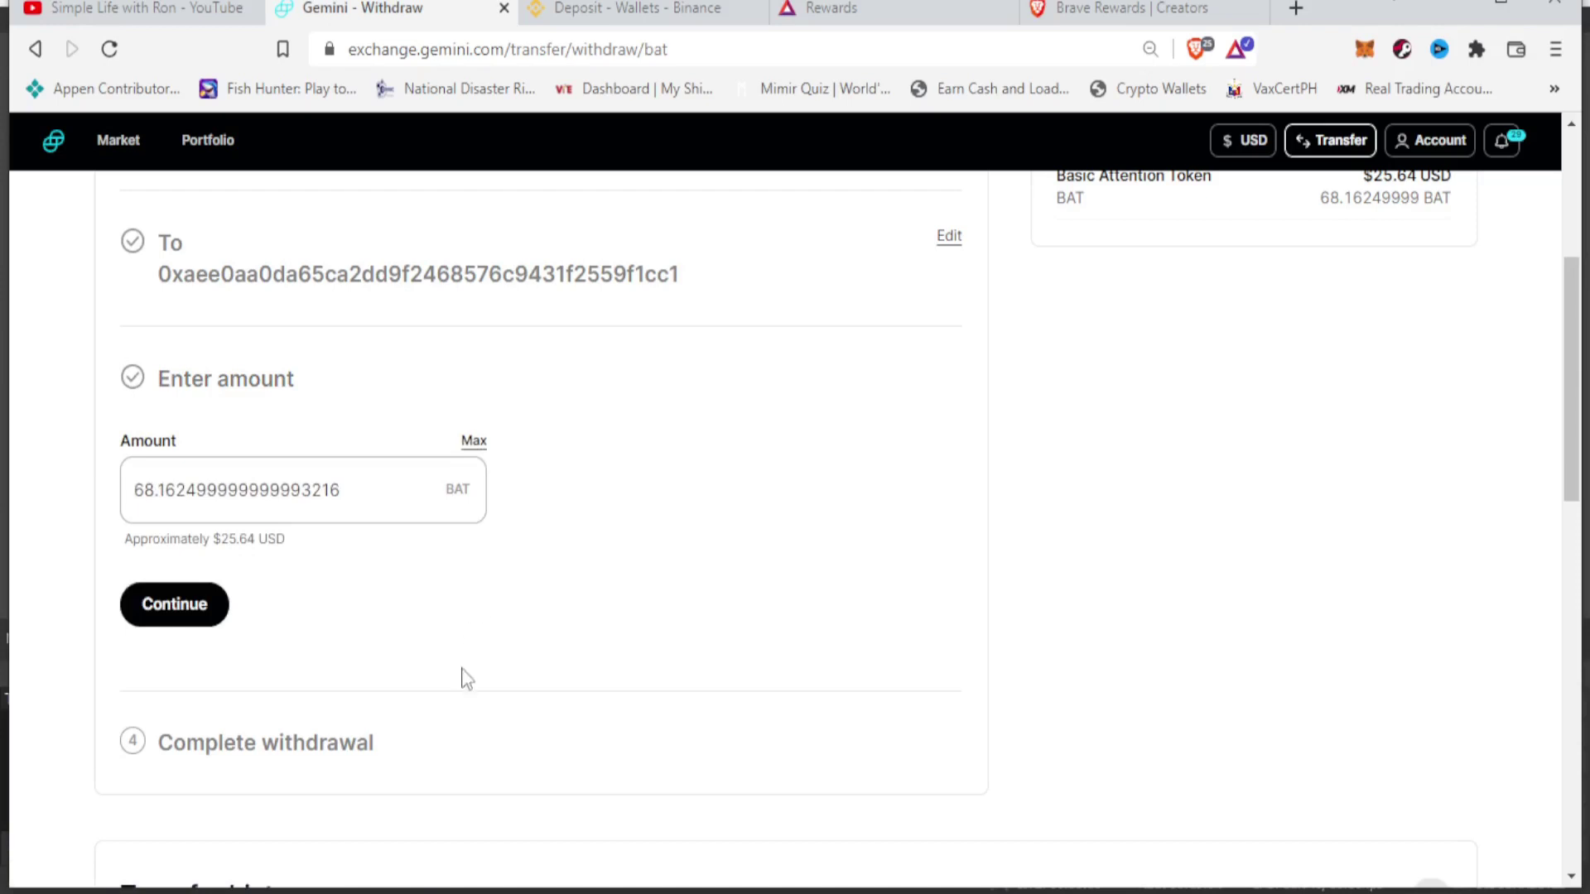
scroll(397, 696, down, 3)
scroll(408, 714, up, 3)
click(177, 609)
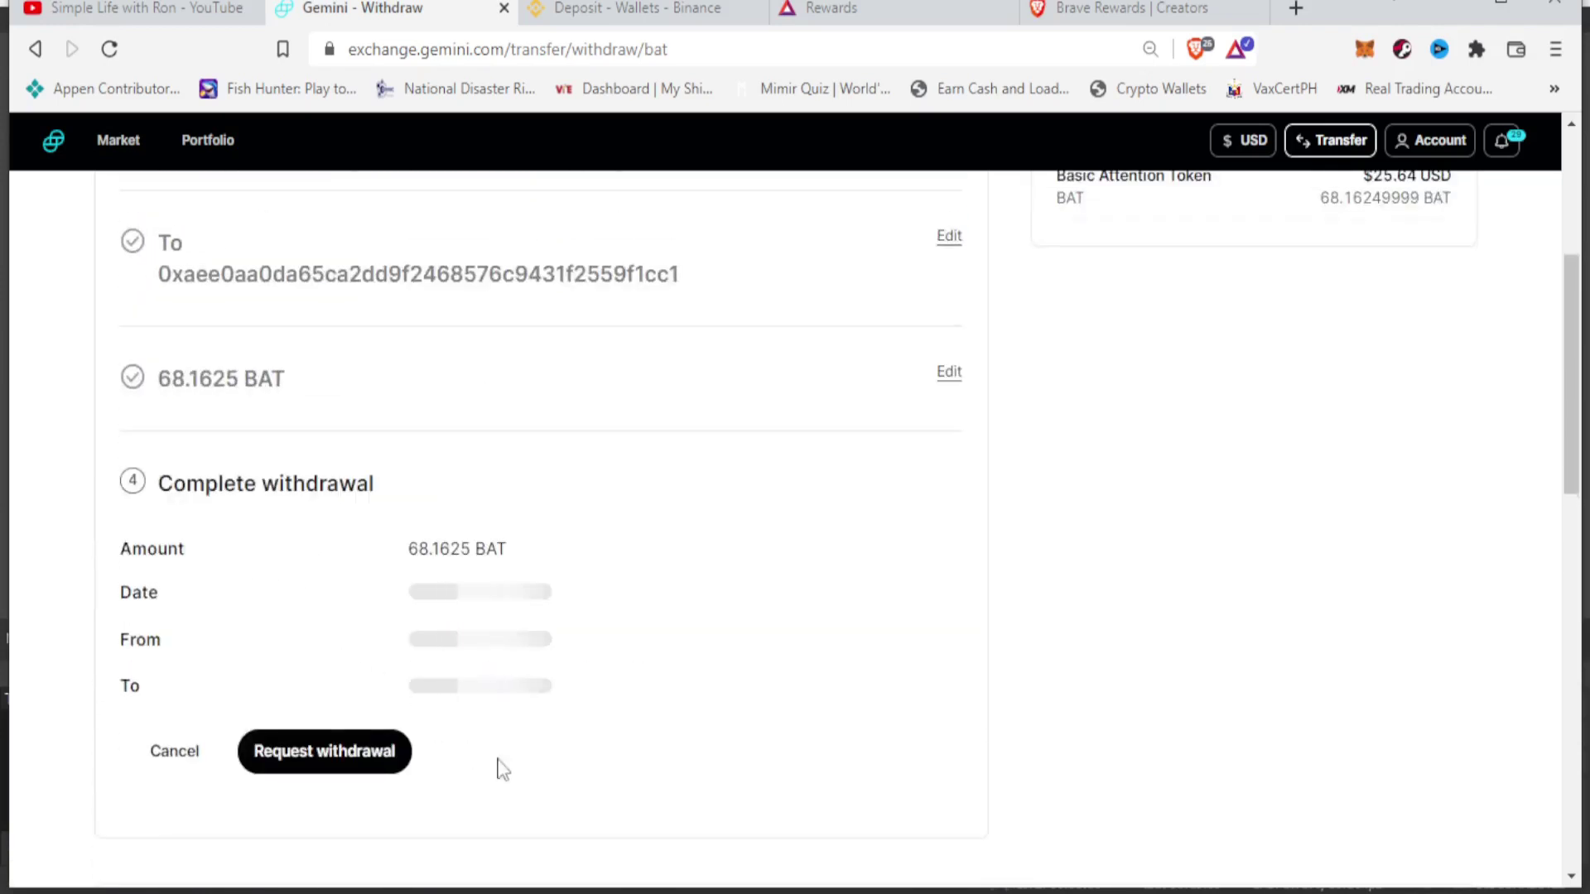
Step: Review the amount and date in the Complete withdrawal summary, and request the withdrawal
scroll(528, 782, down, 2)
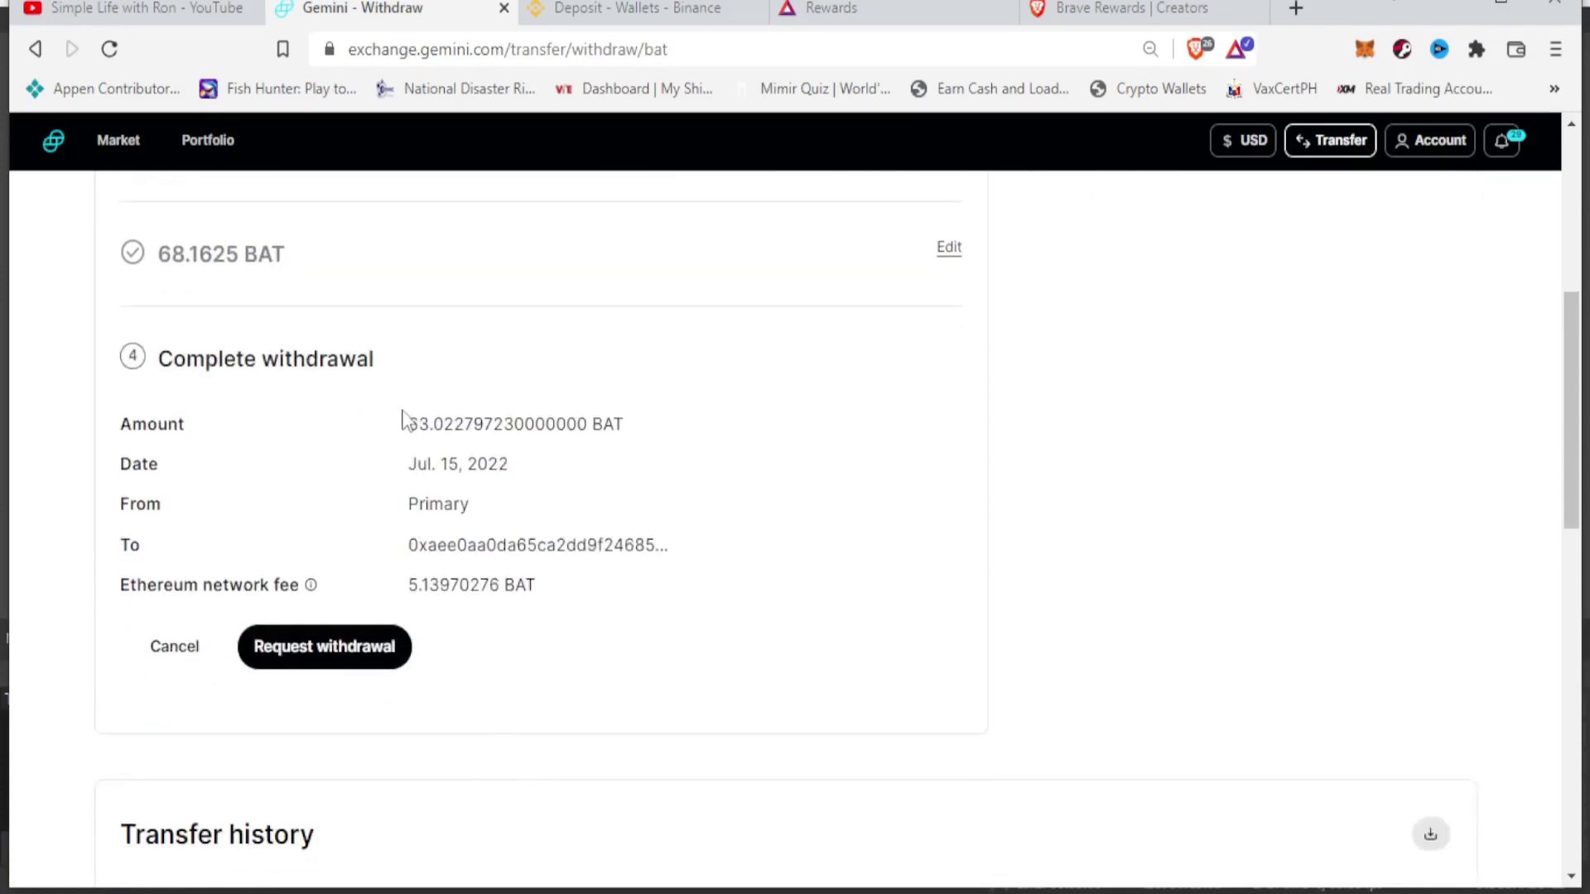
drag(412, 426, 456, 426)
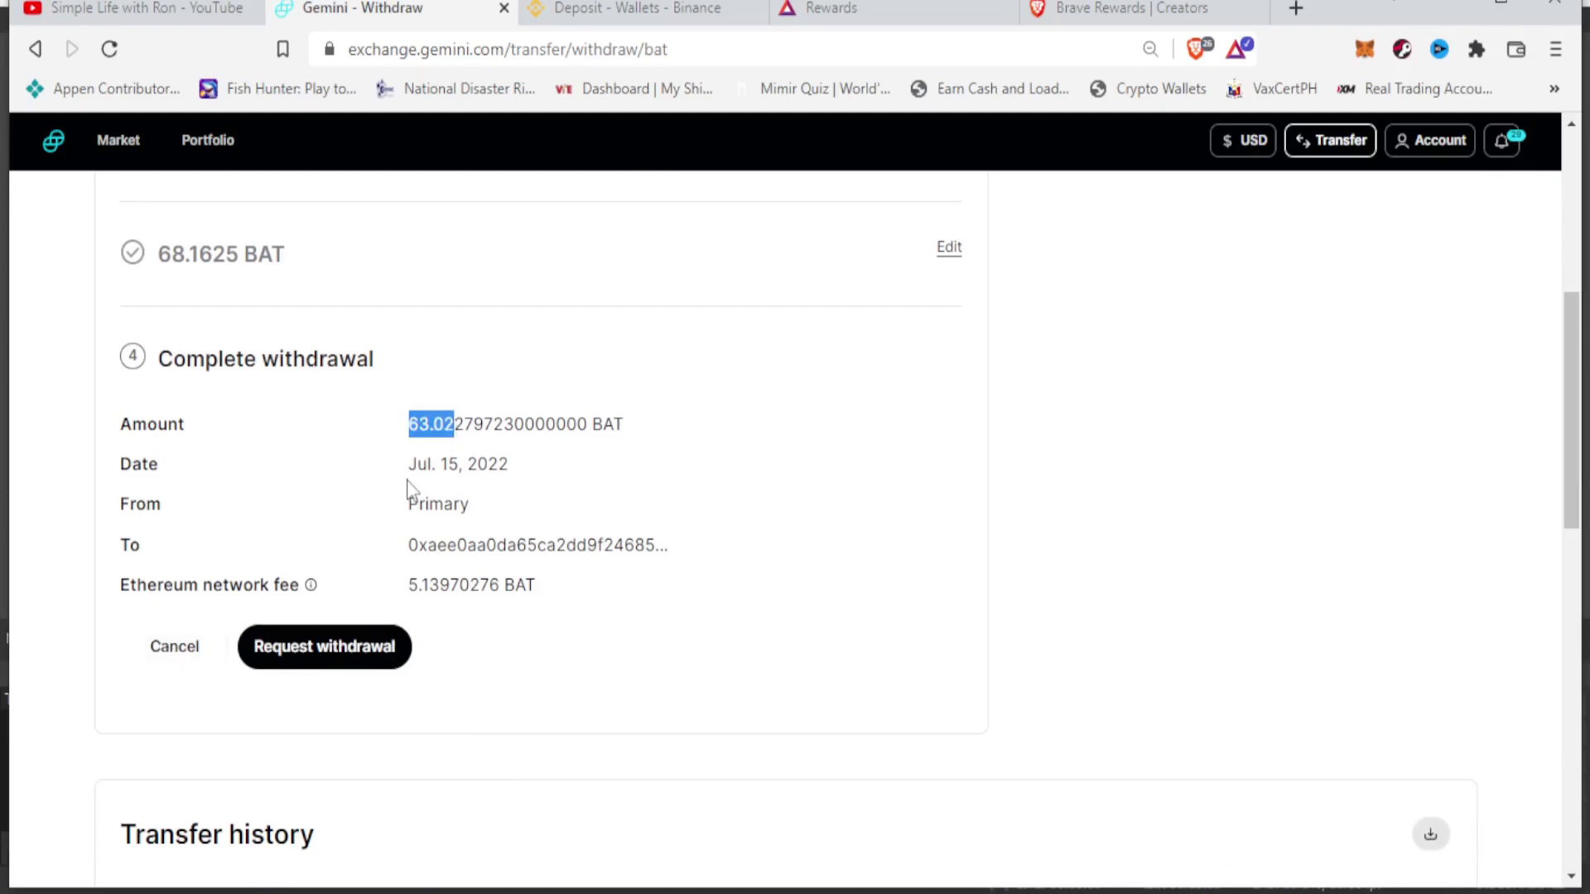
drag(409, 464, 530, 477)
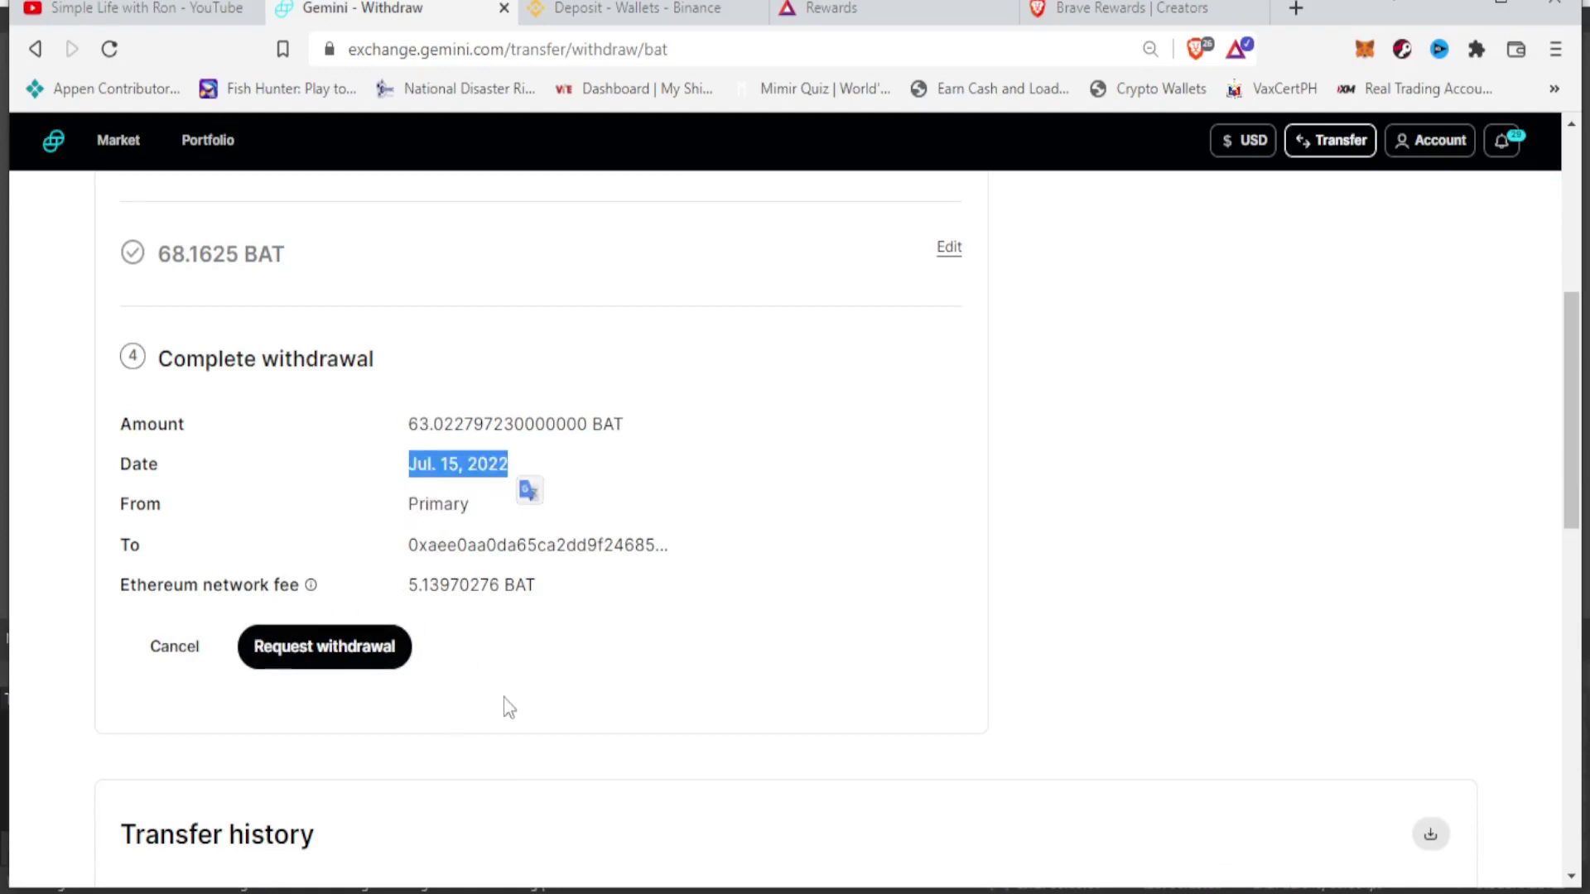
click(333, 647)
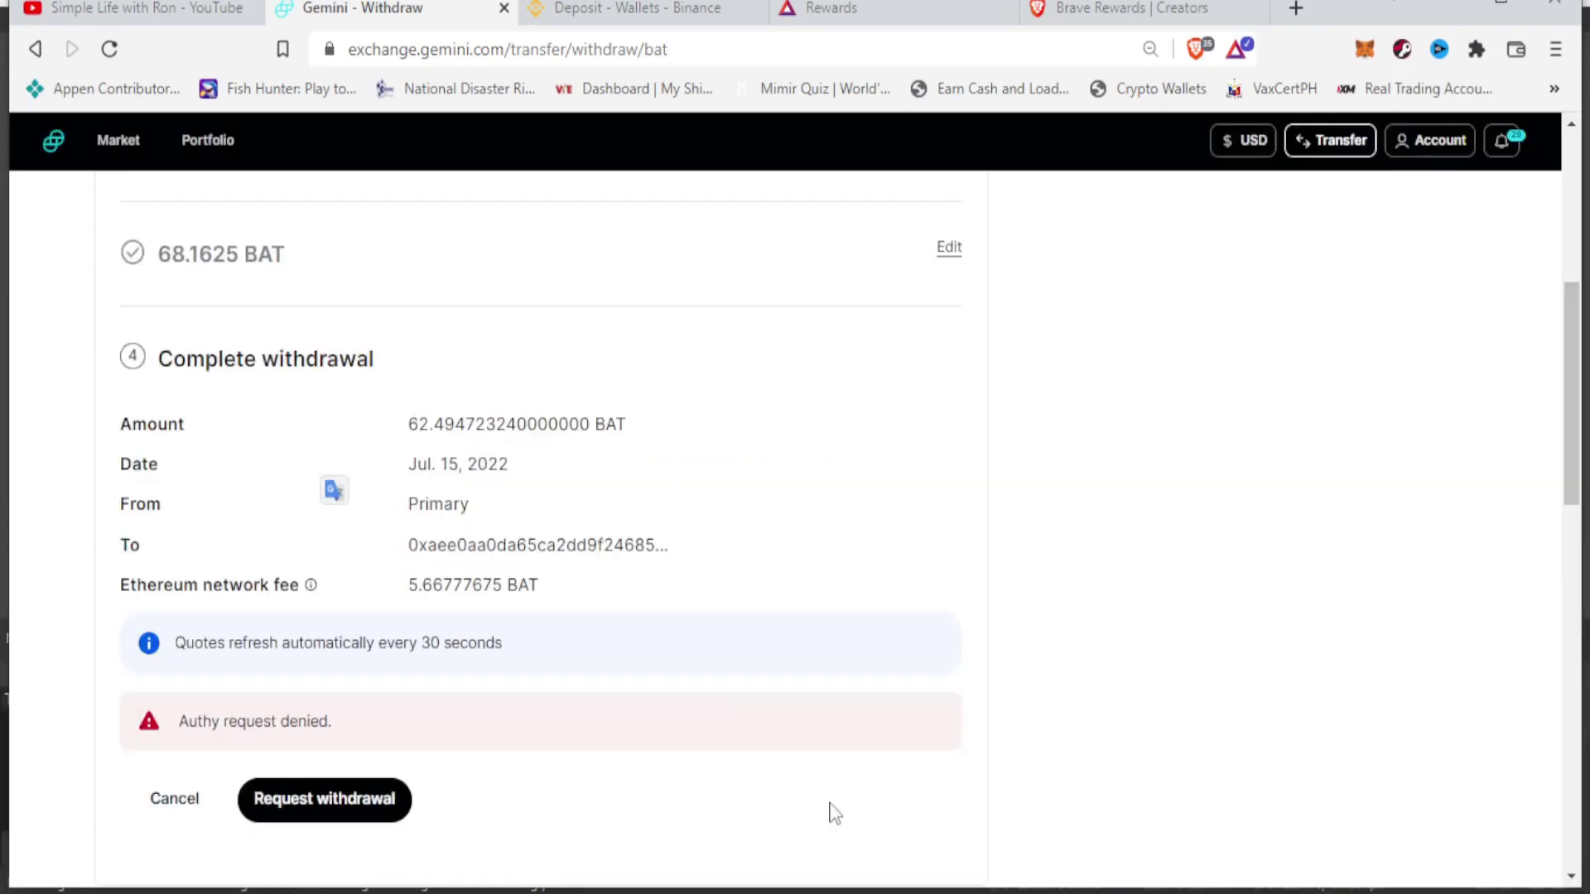
Step: Try again to request the BAT withdrawal from the Complete withdrawal section
scroll(494, 718, down, 1)
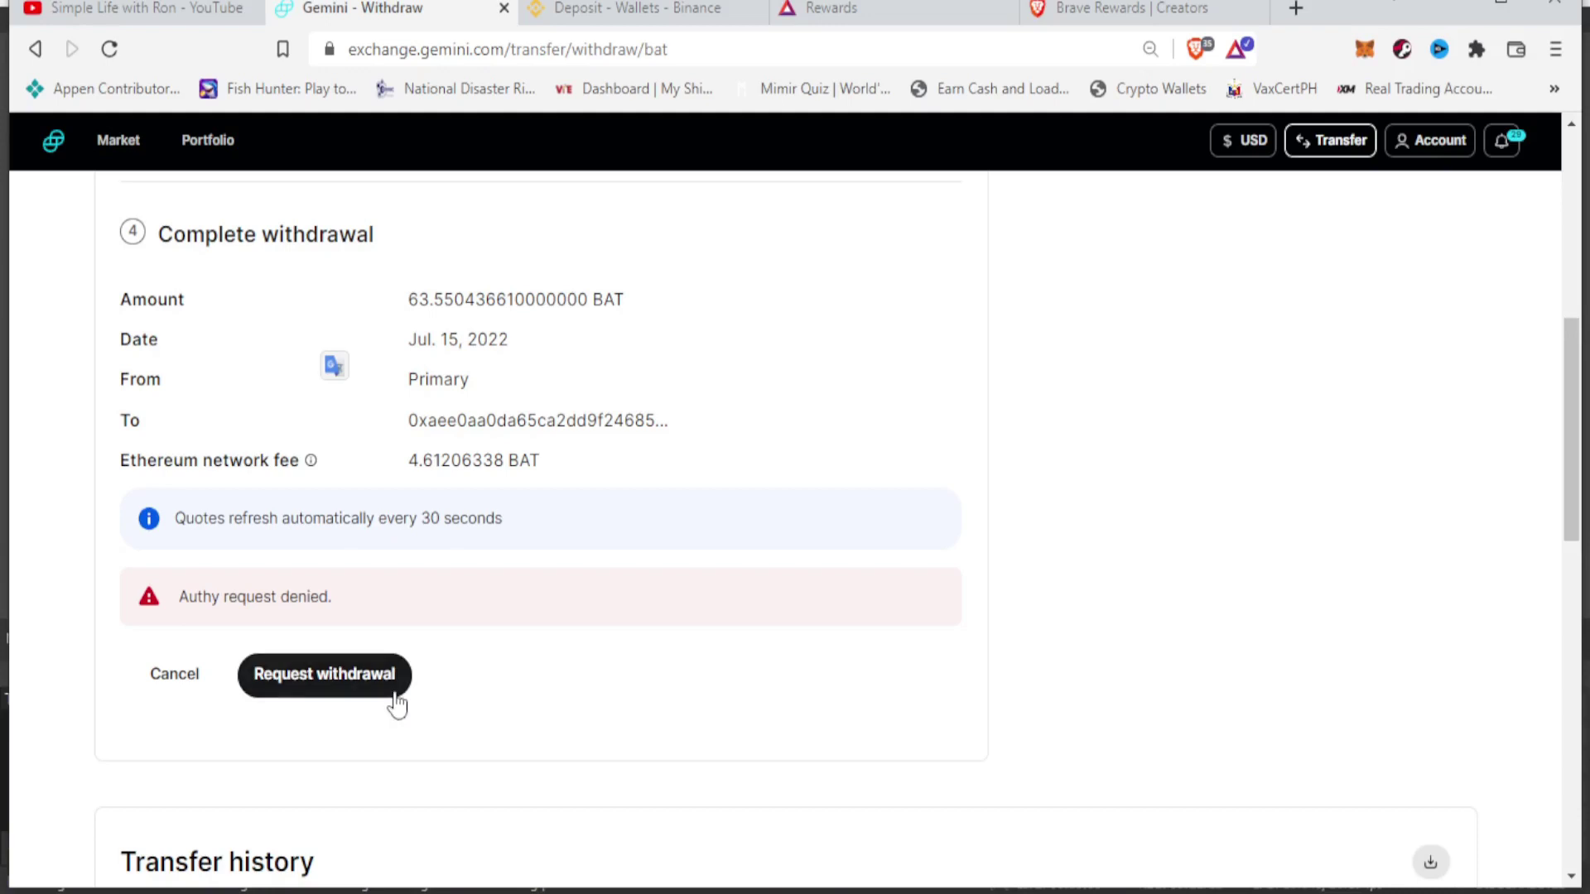
scroll(248, 735, down, 5)
scroll(252, 746, up, 1)
scroll(252, 746, up, 4)
click(351, 684)
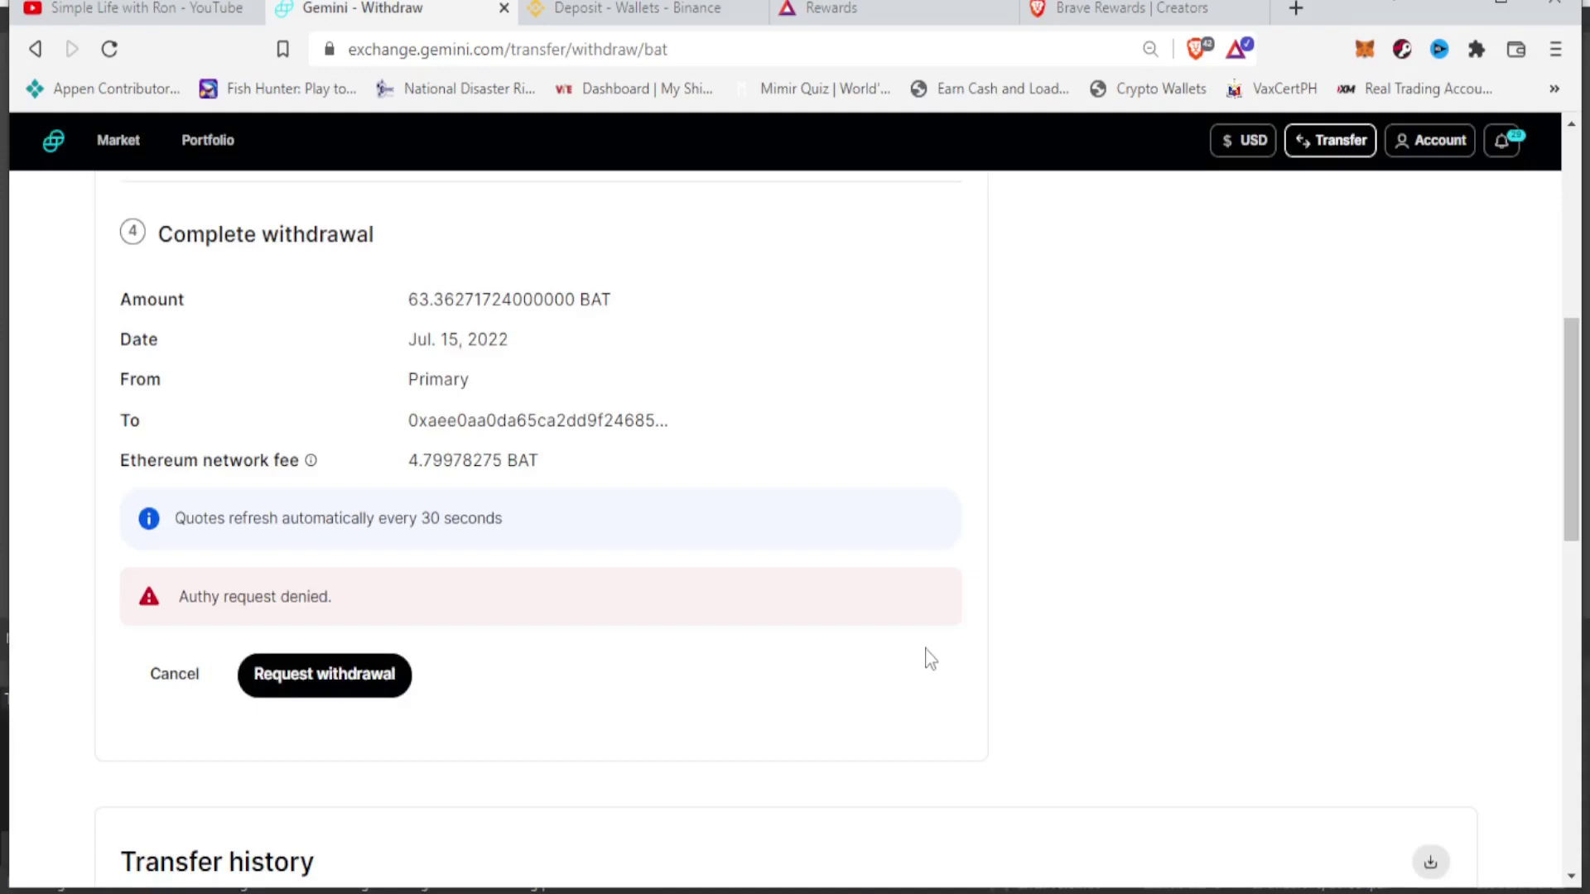
Step: Recheck the currency, destination and amount of the withdrawal, and resubmit the request for Authy approval on the phone
scroll(596, 733, down, 5)
scroll(597, 728, up, 6)
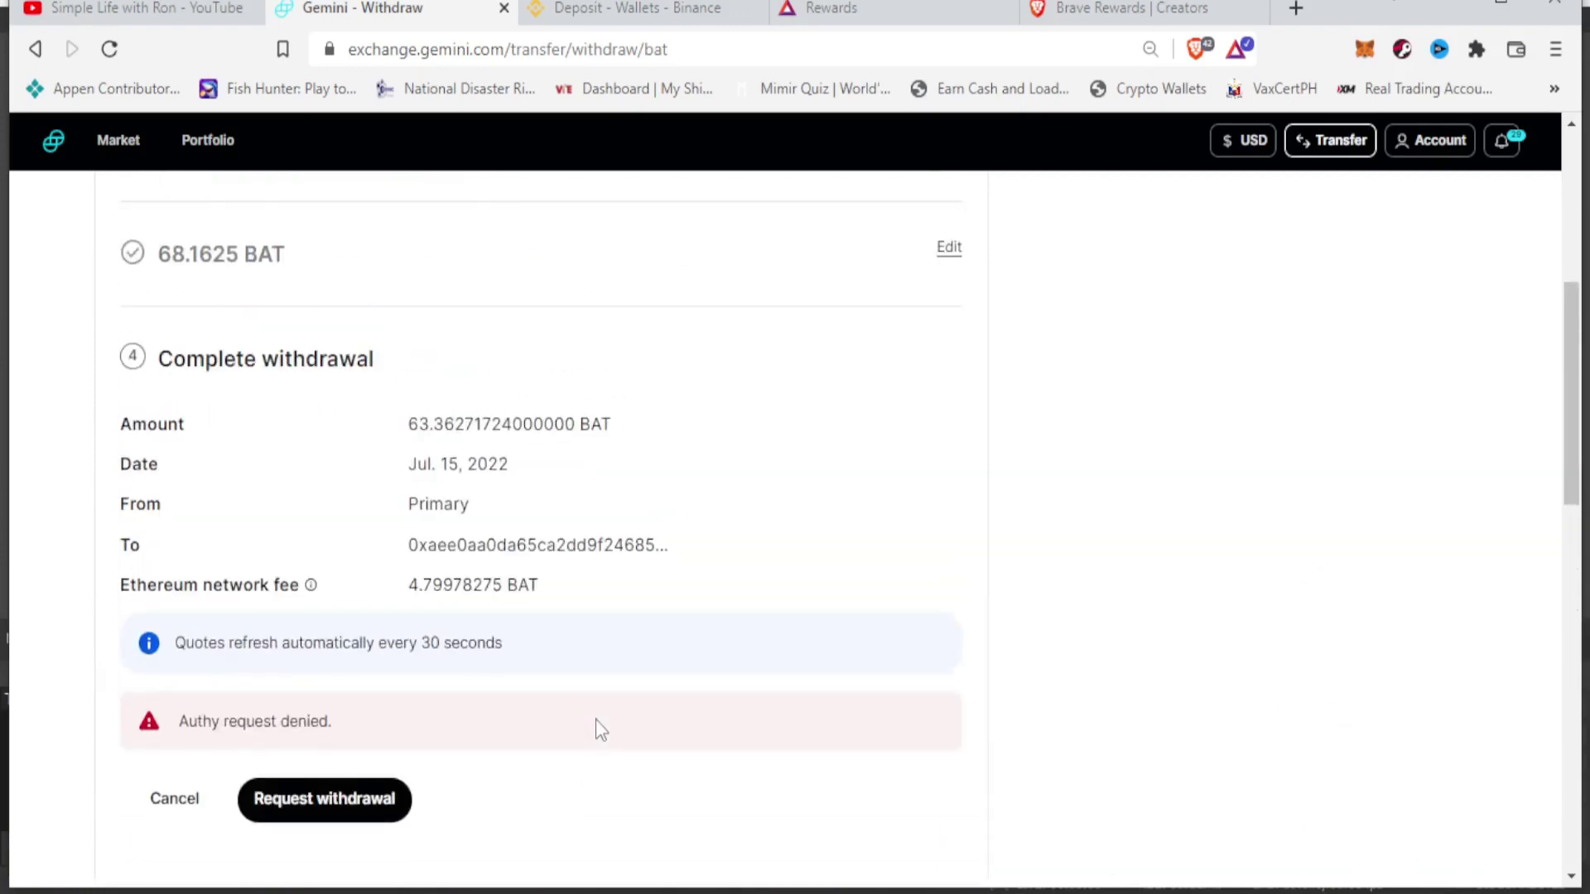
scroll(598, 725, up, 4)
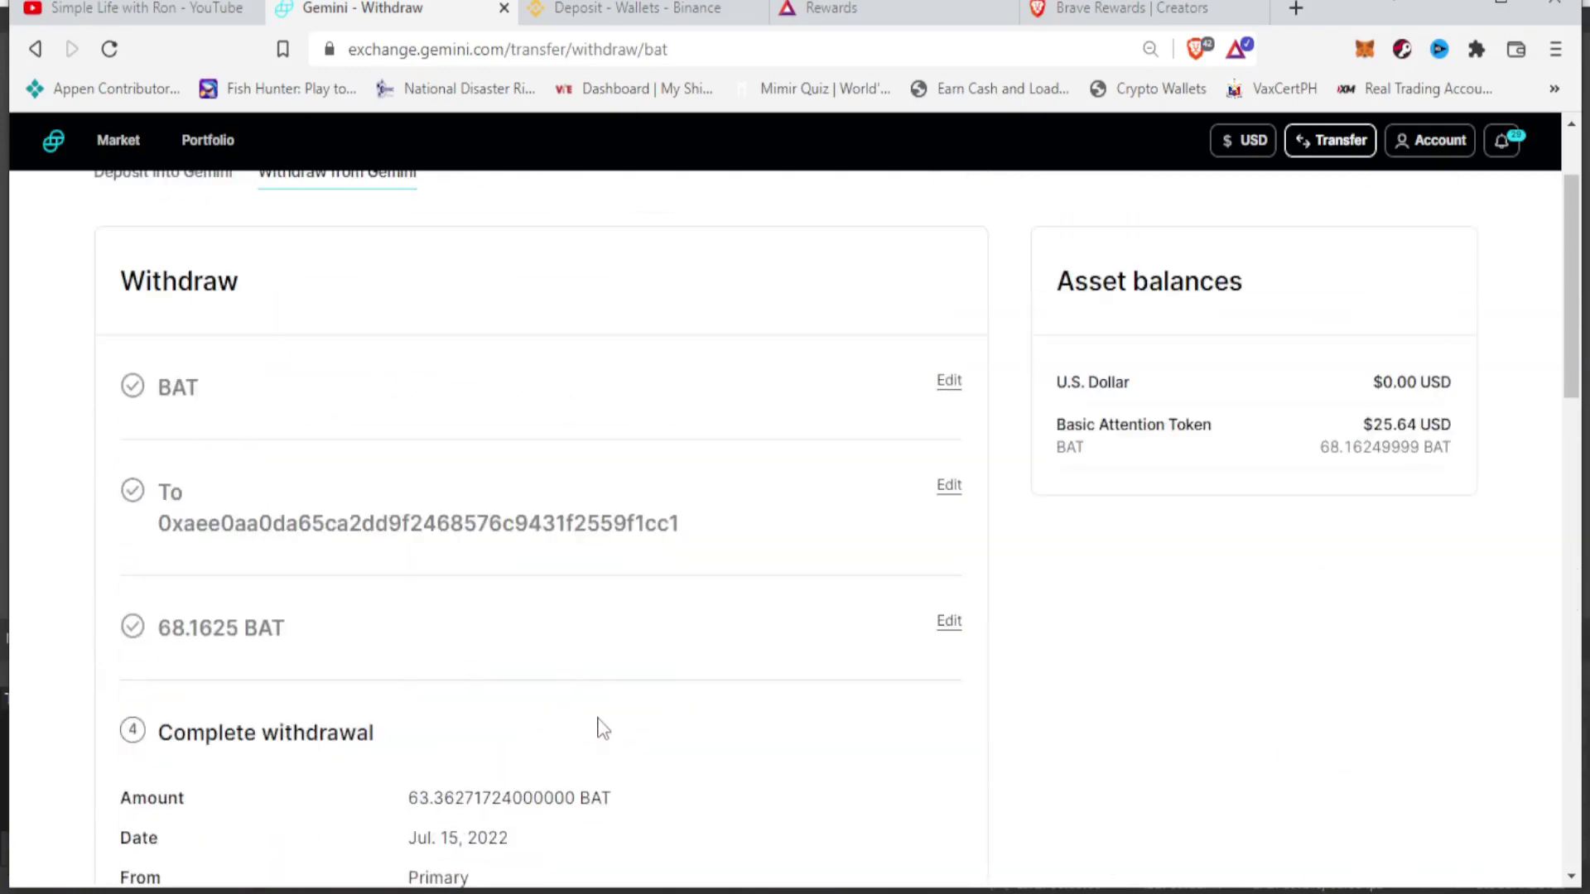
scroll(602, 729, down, 7)
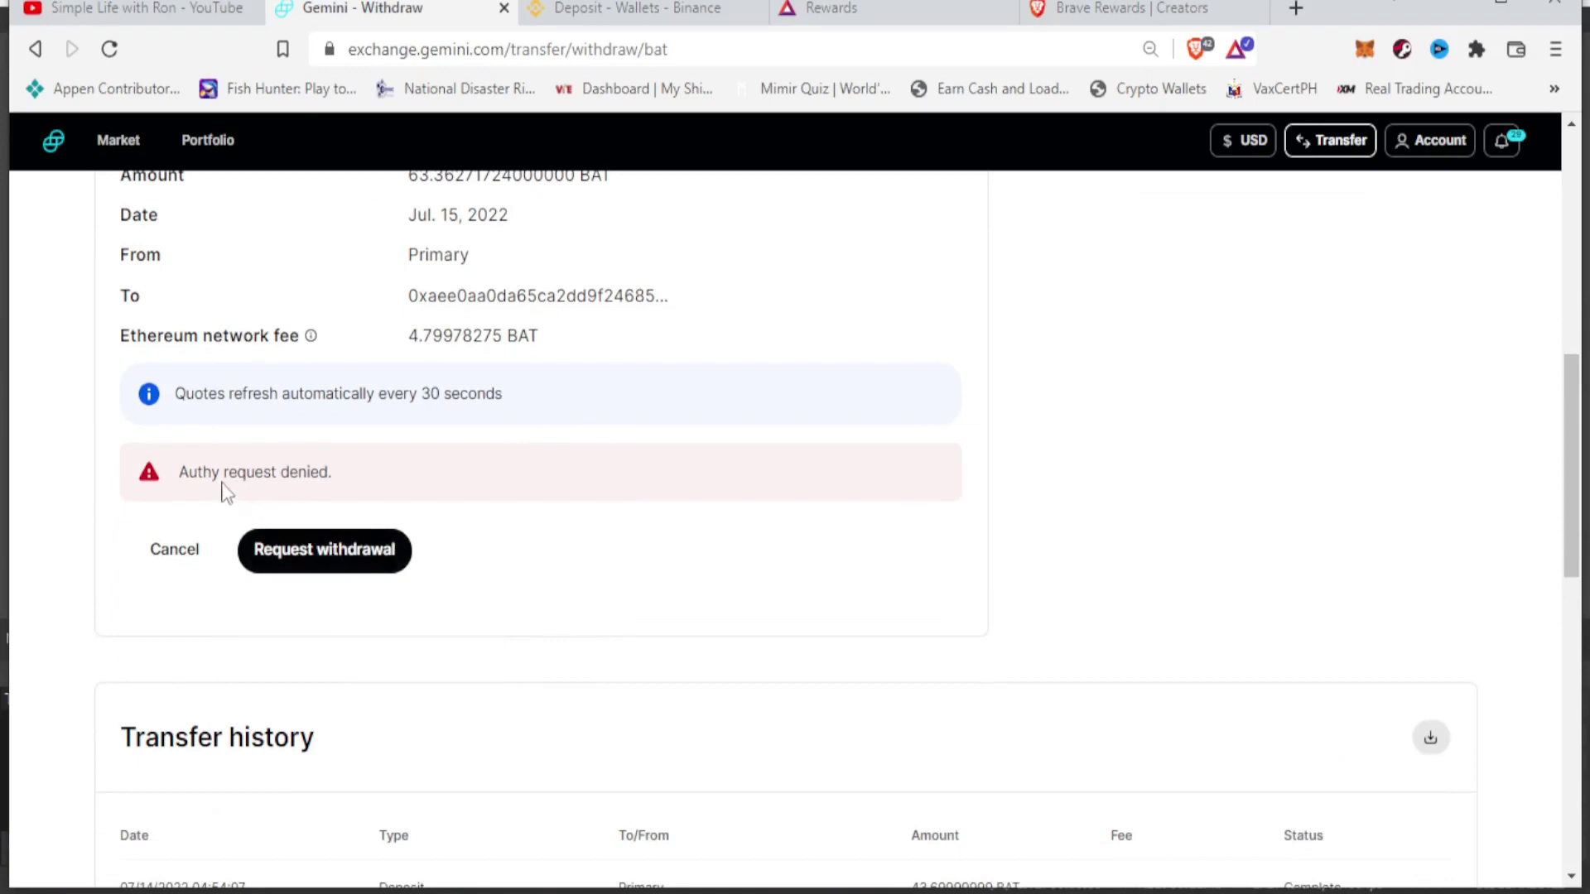
scroll(370, 515, up, 1)
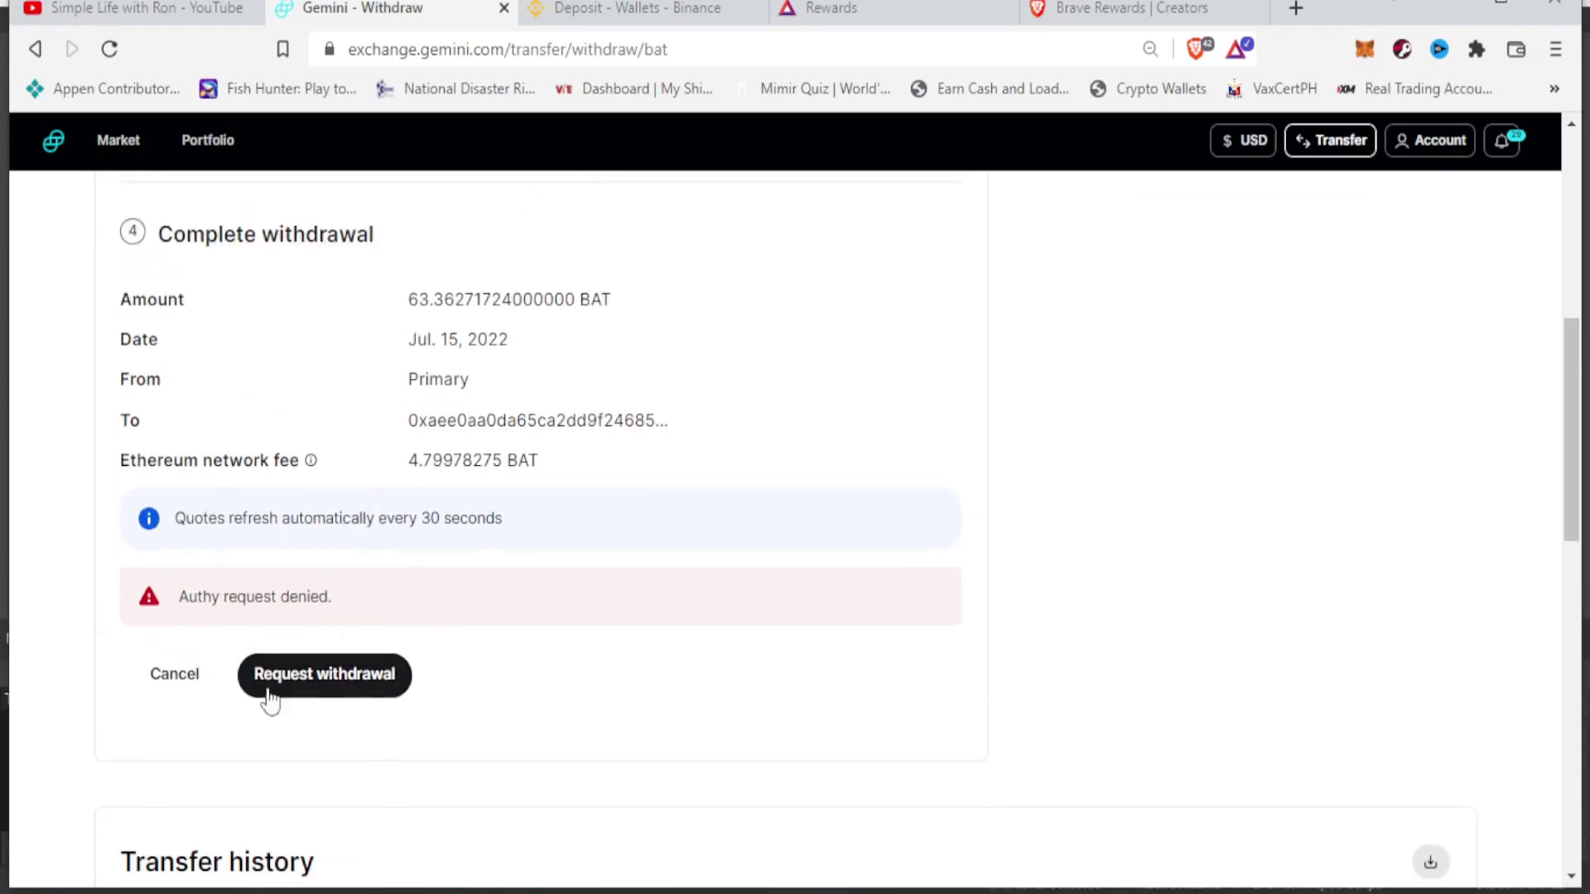
click(315, 684)
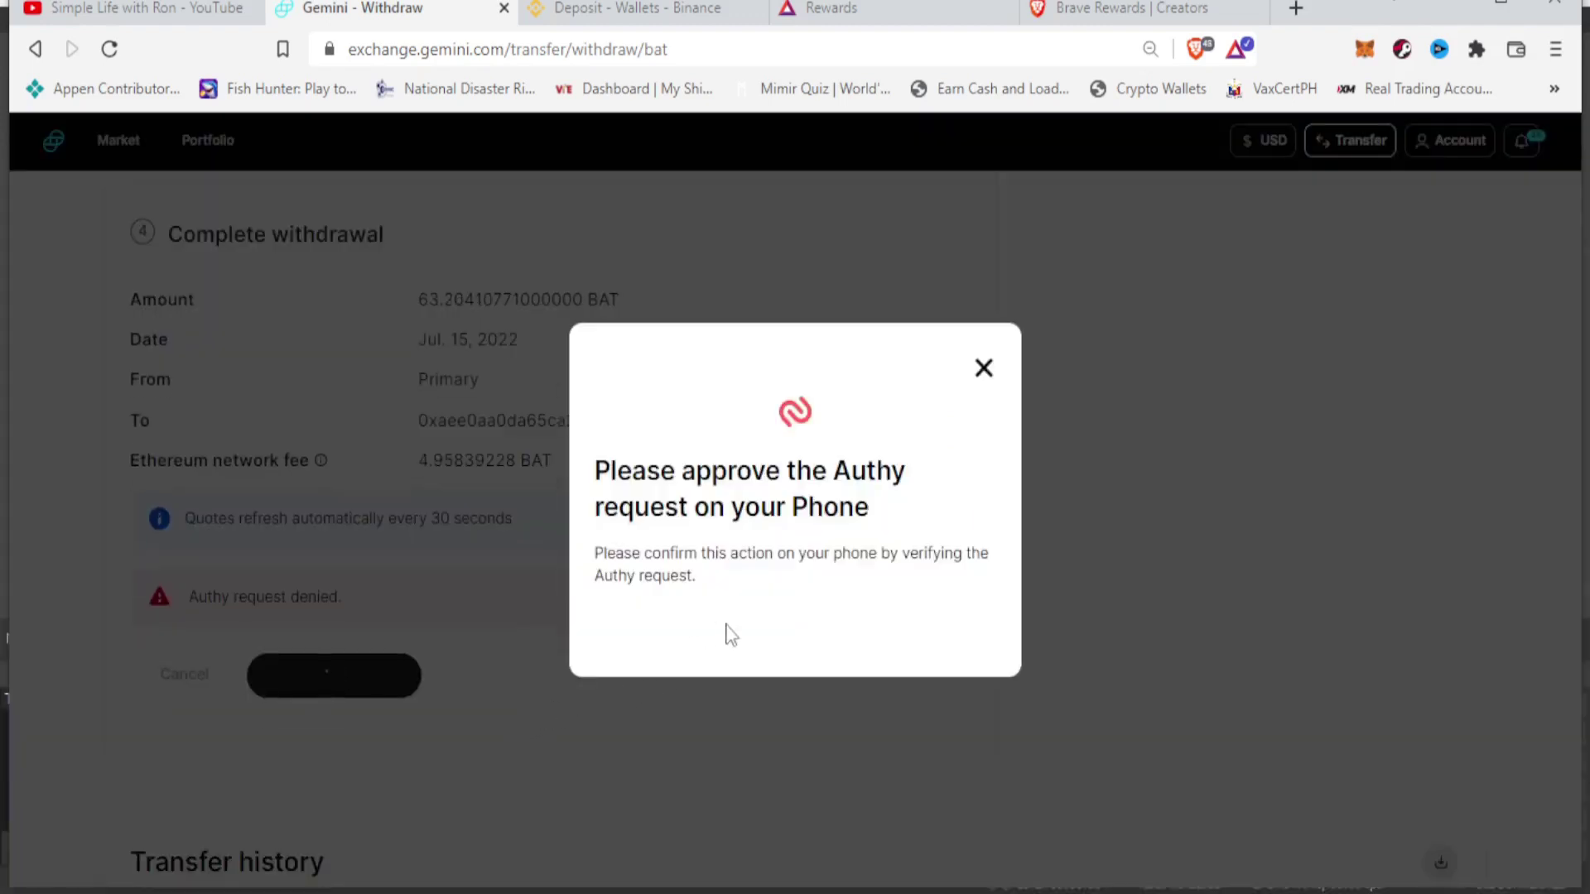
click(589, 733)
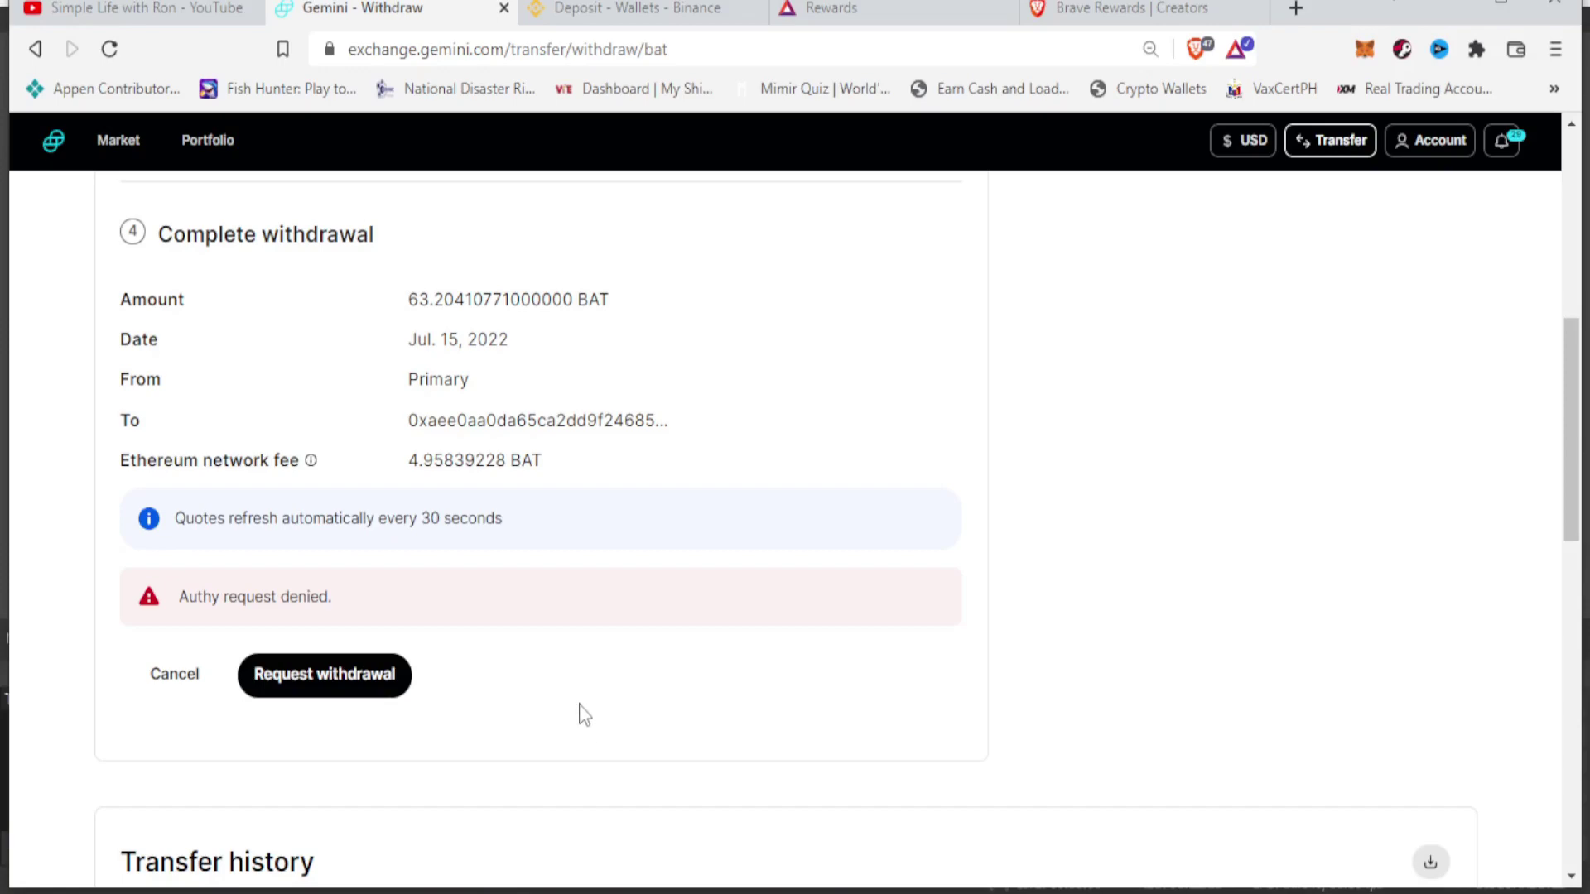
scroll(585, 714, down, 1)
scroll(577, 713, up, 2)
scroll(577, 714, up, 4)
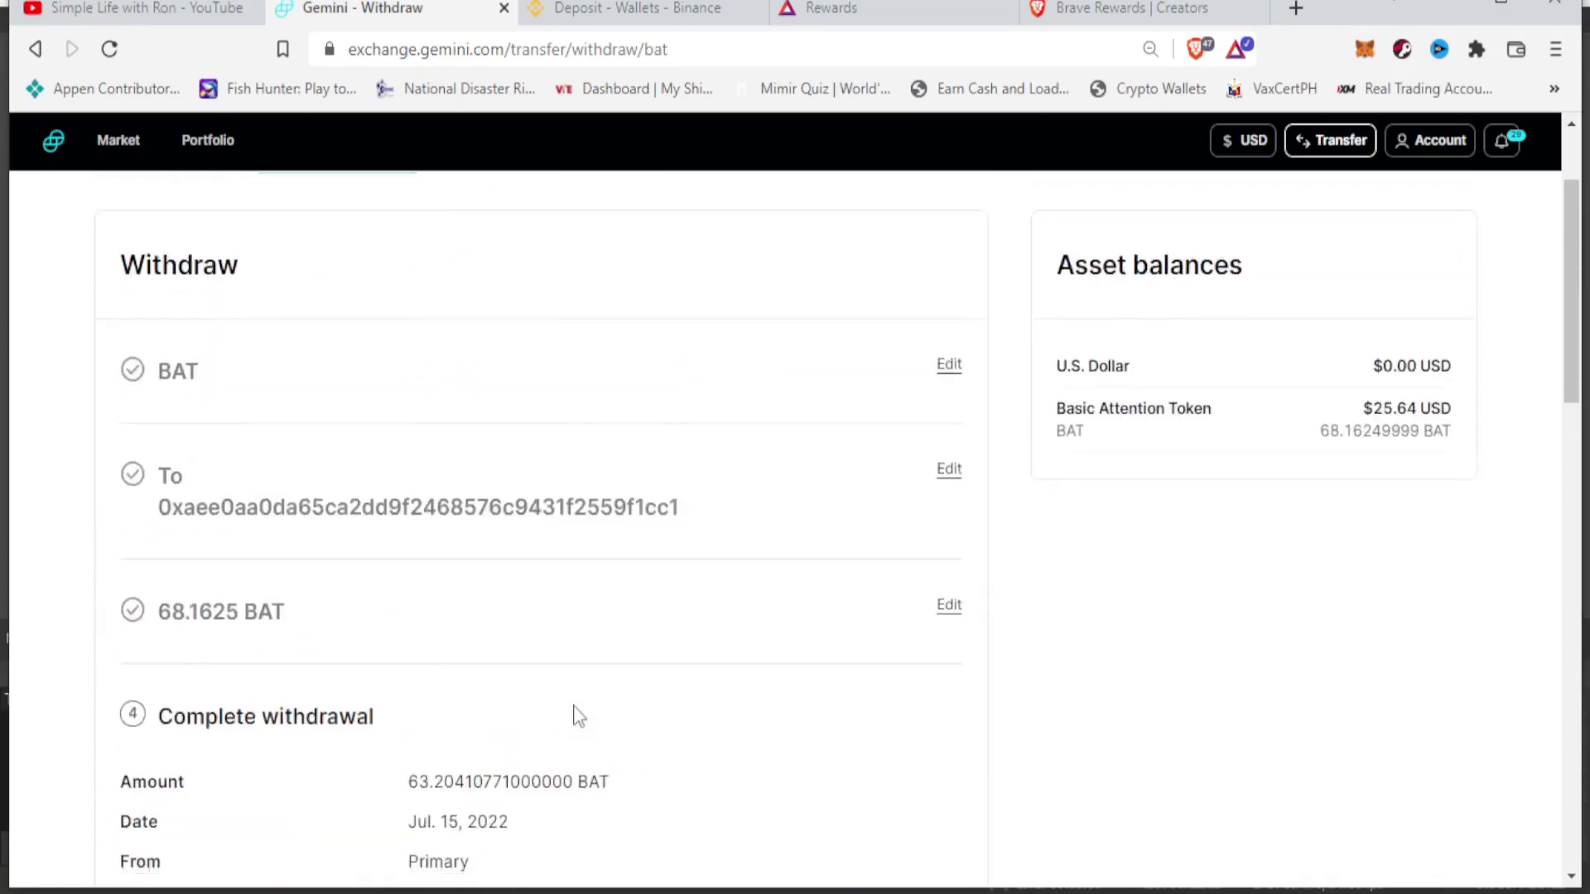
scroll(577, 714, down, 6)
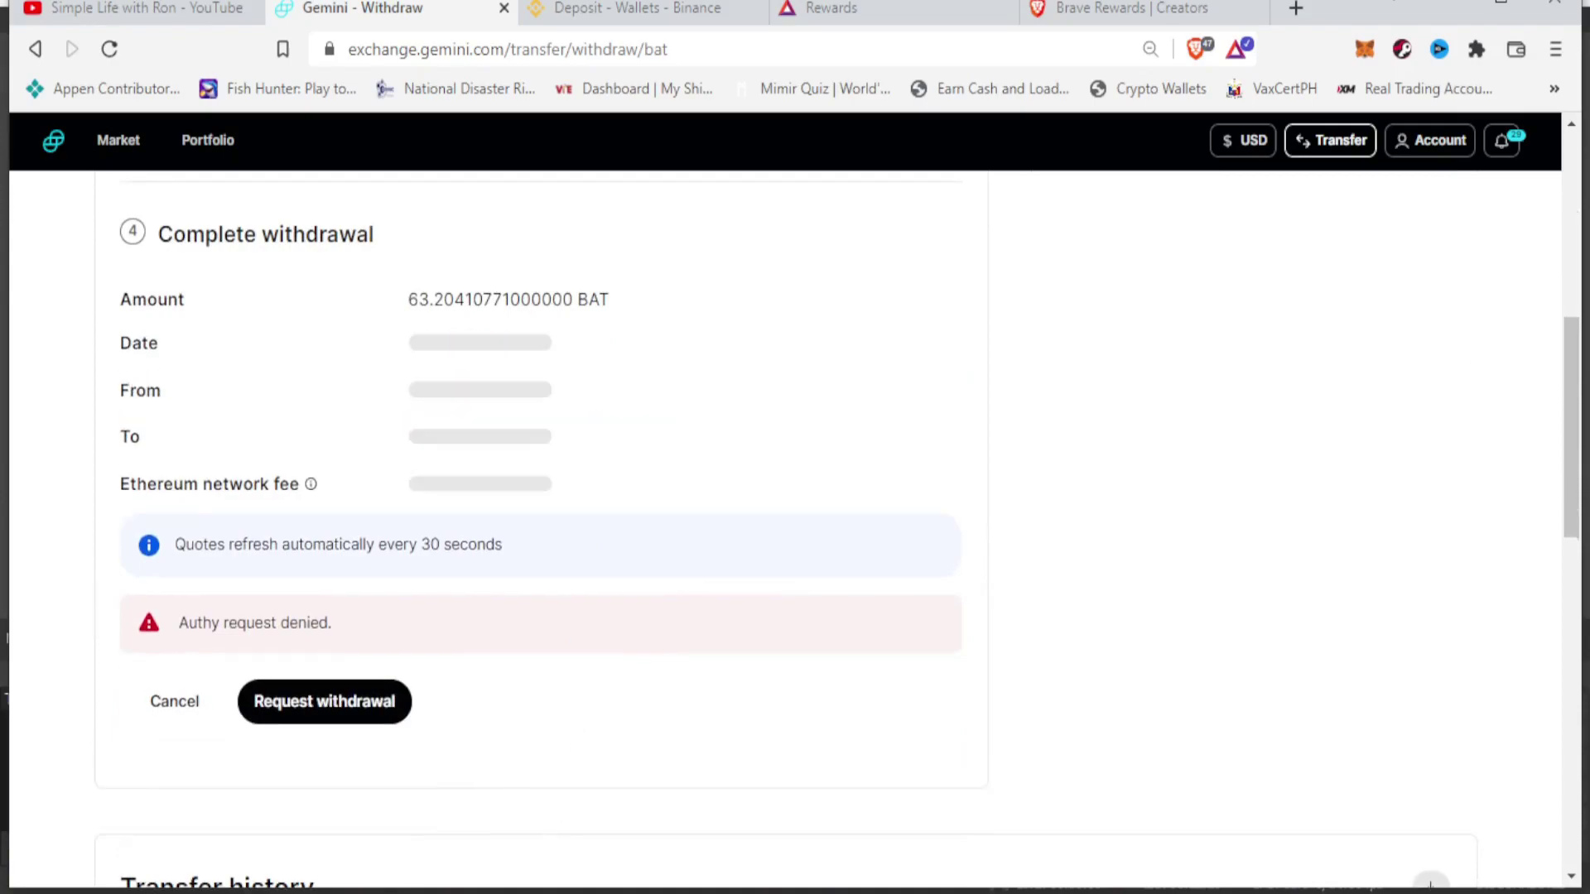
click(562, 868)
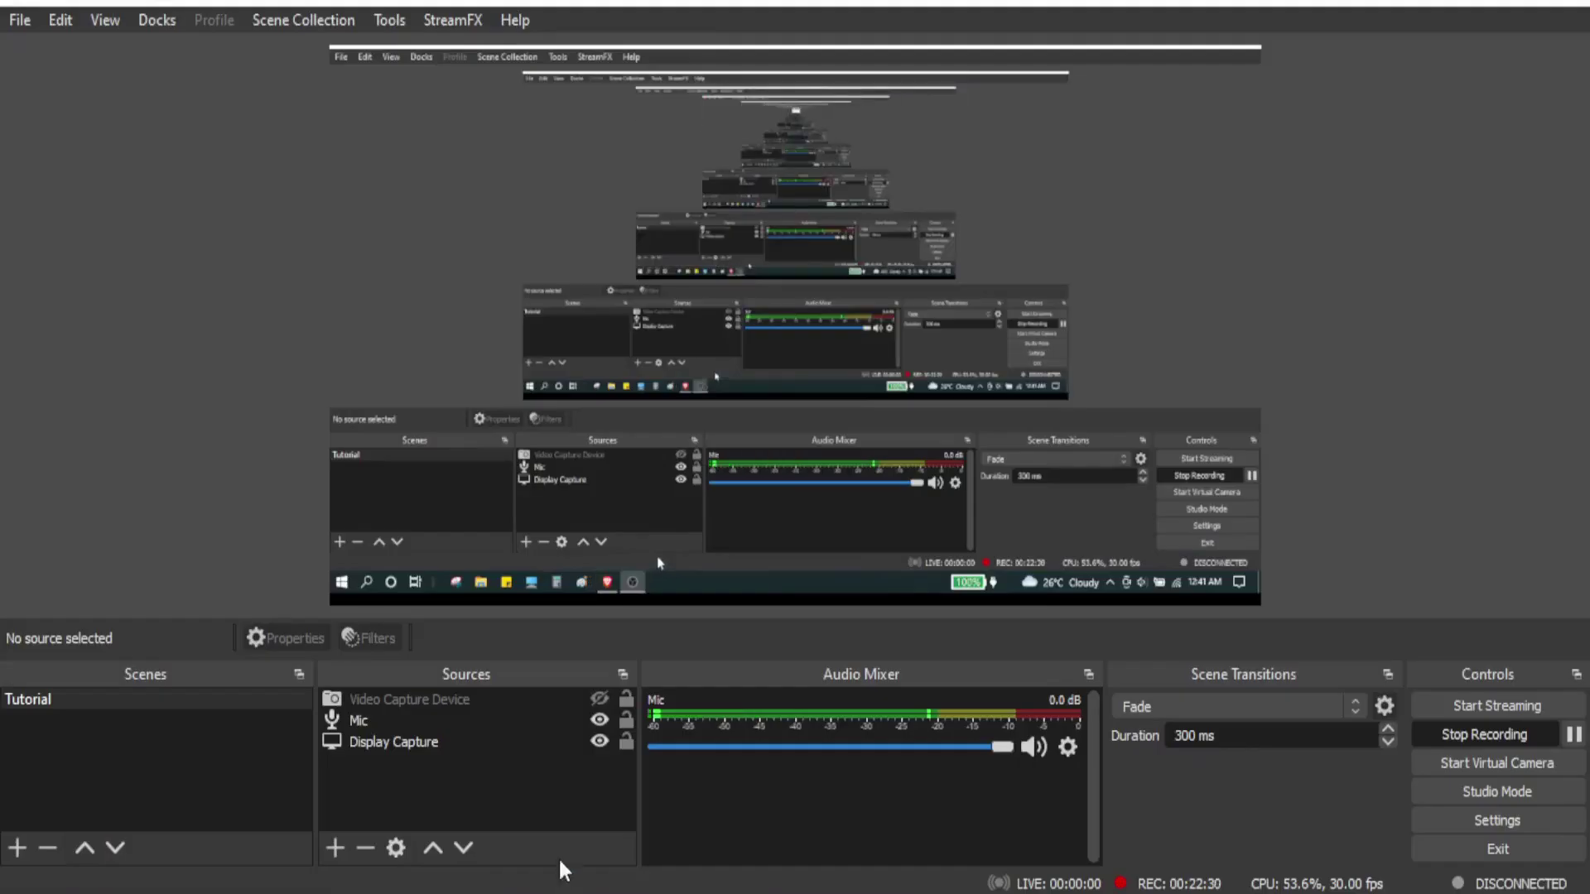
click(1573, 735)
click(1574, 737)
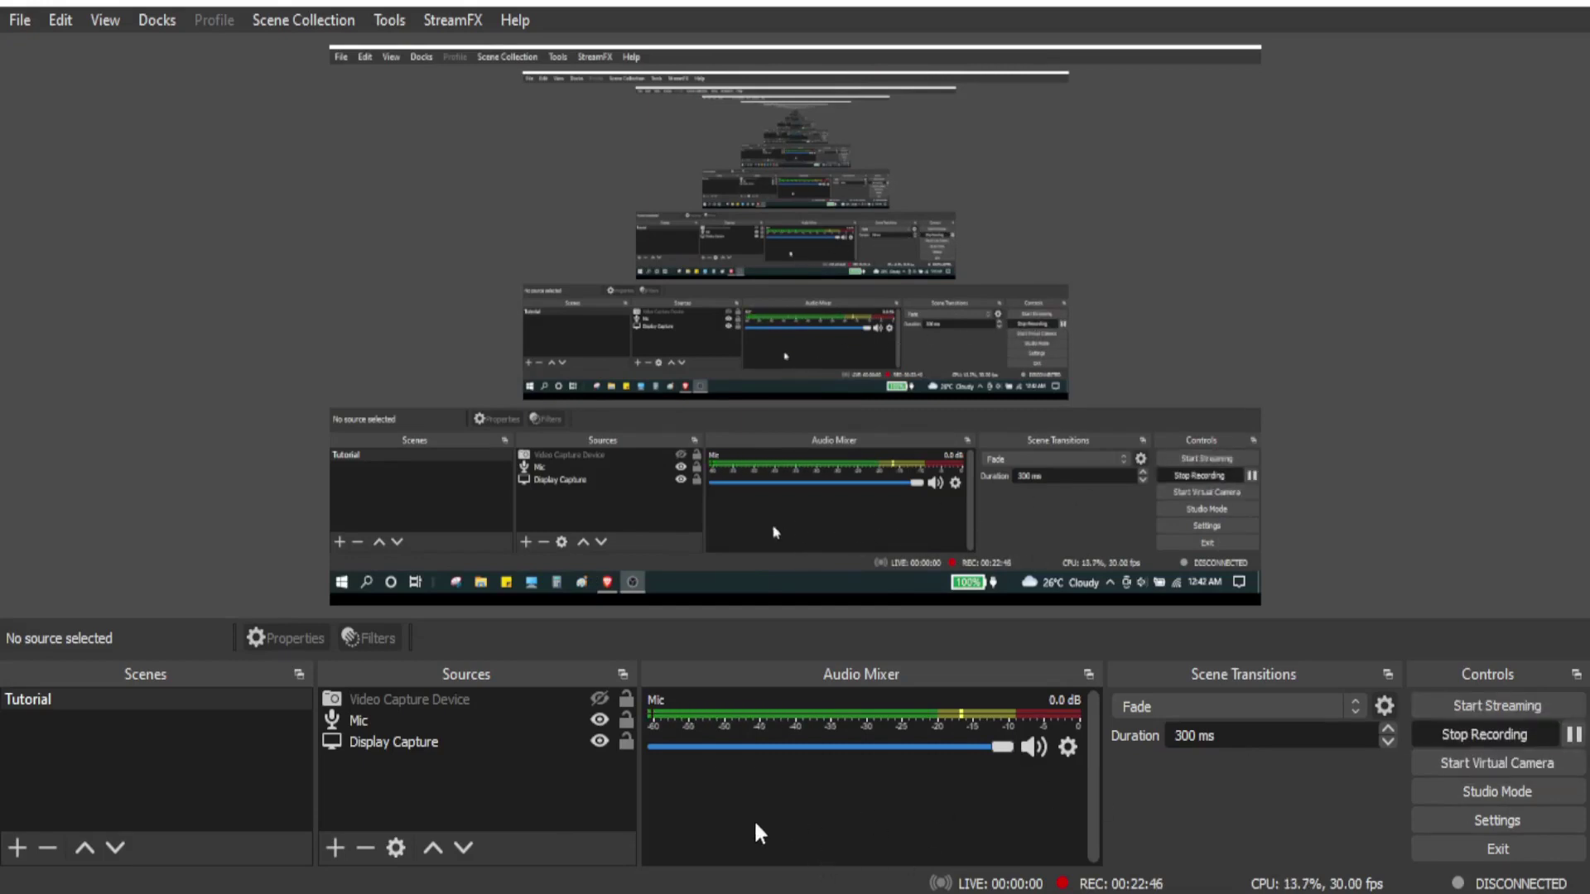
key(alt+Tab)
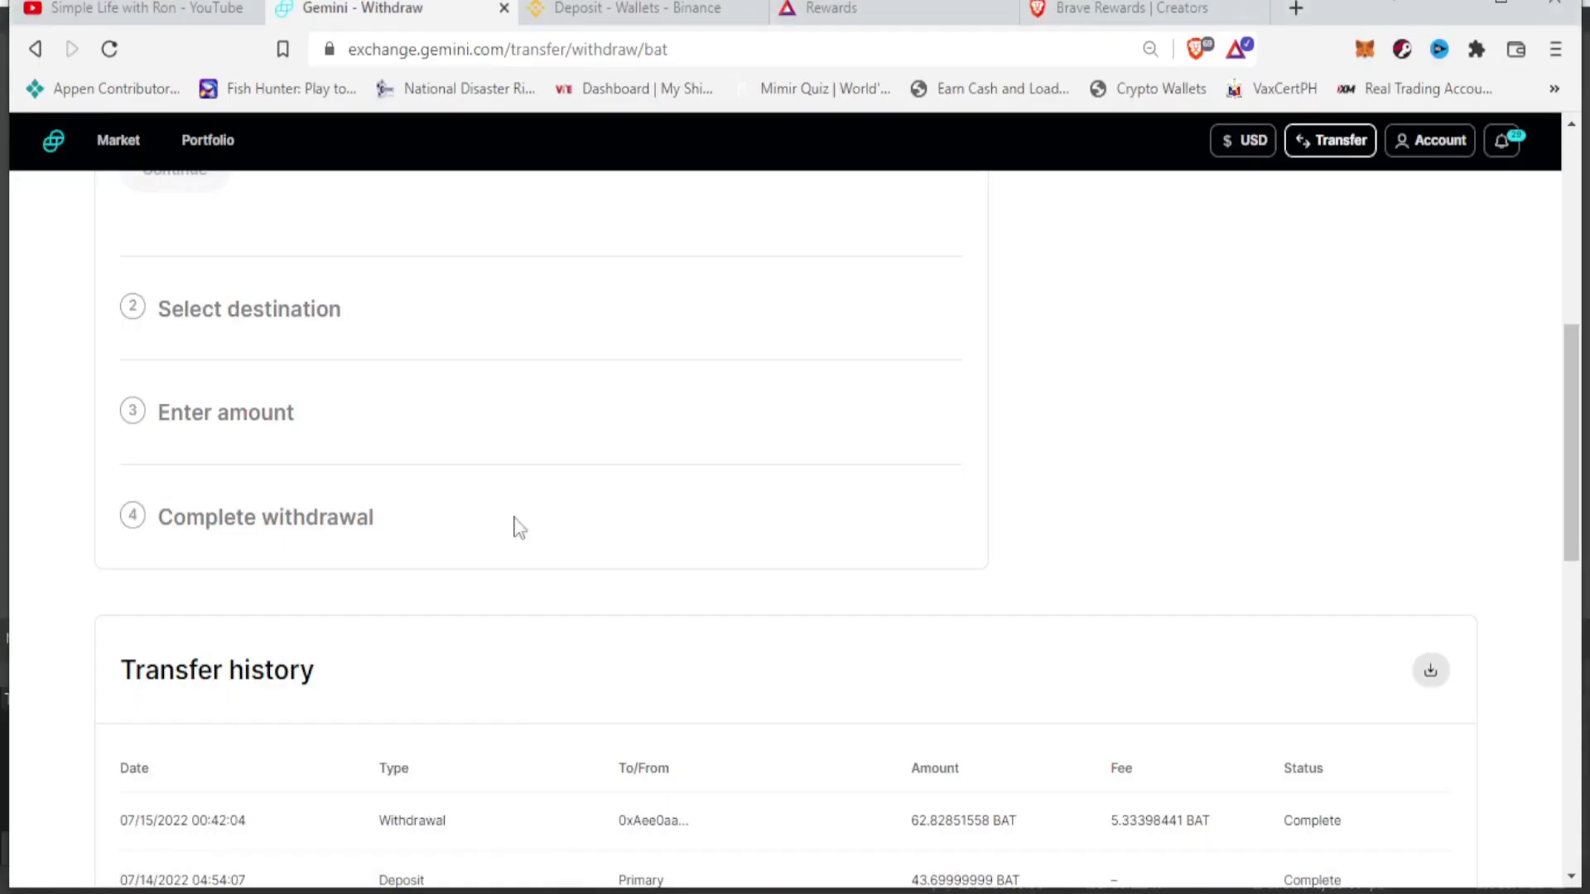
Step: Find the latest BAT withdrawal in Gemini's Transfer history and highlight its fee
scroll(359, 404, up, 8)
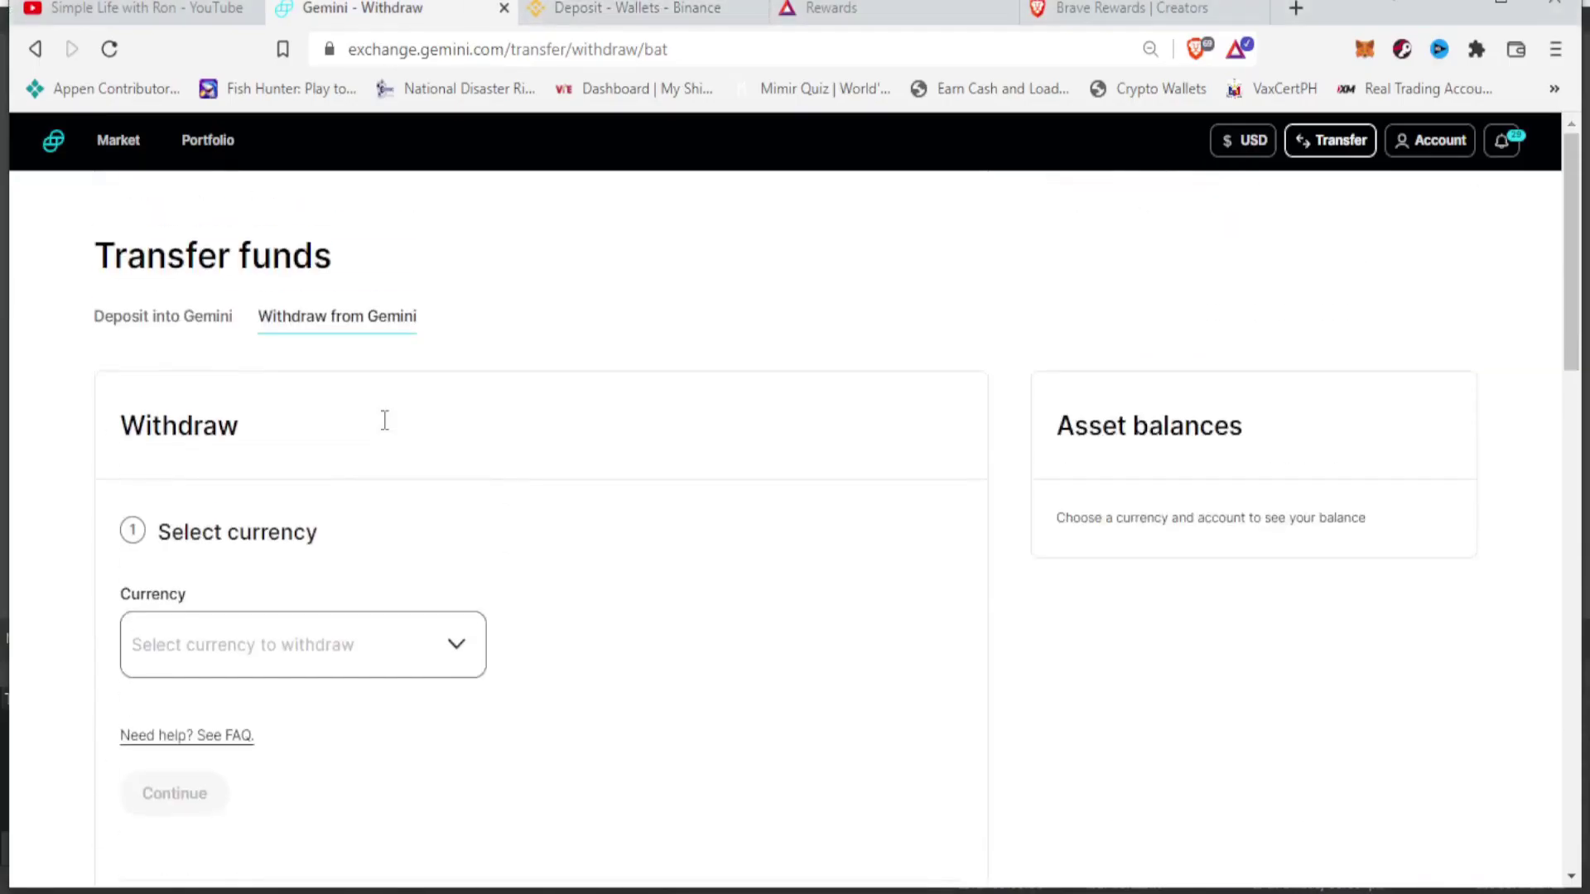
scroll(414, 447, down, 5)
scroll(447, 489, up, 5)
scroll(464, 497, down, 16)
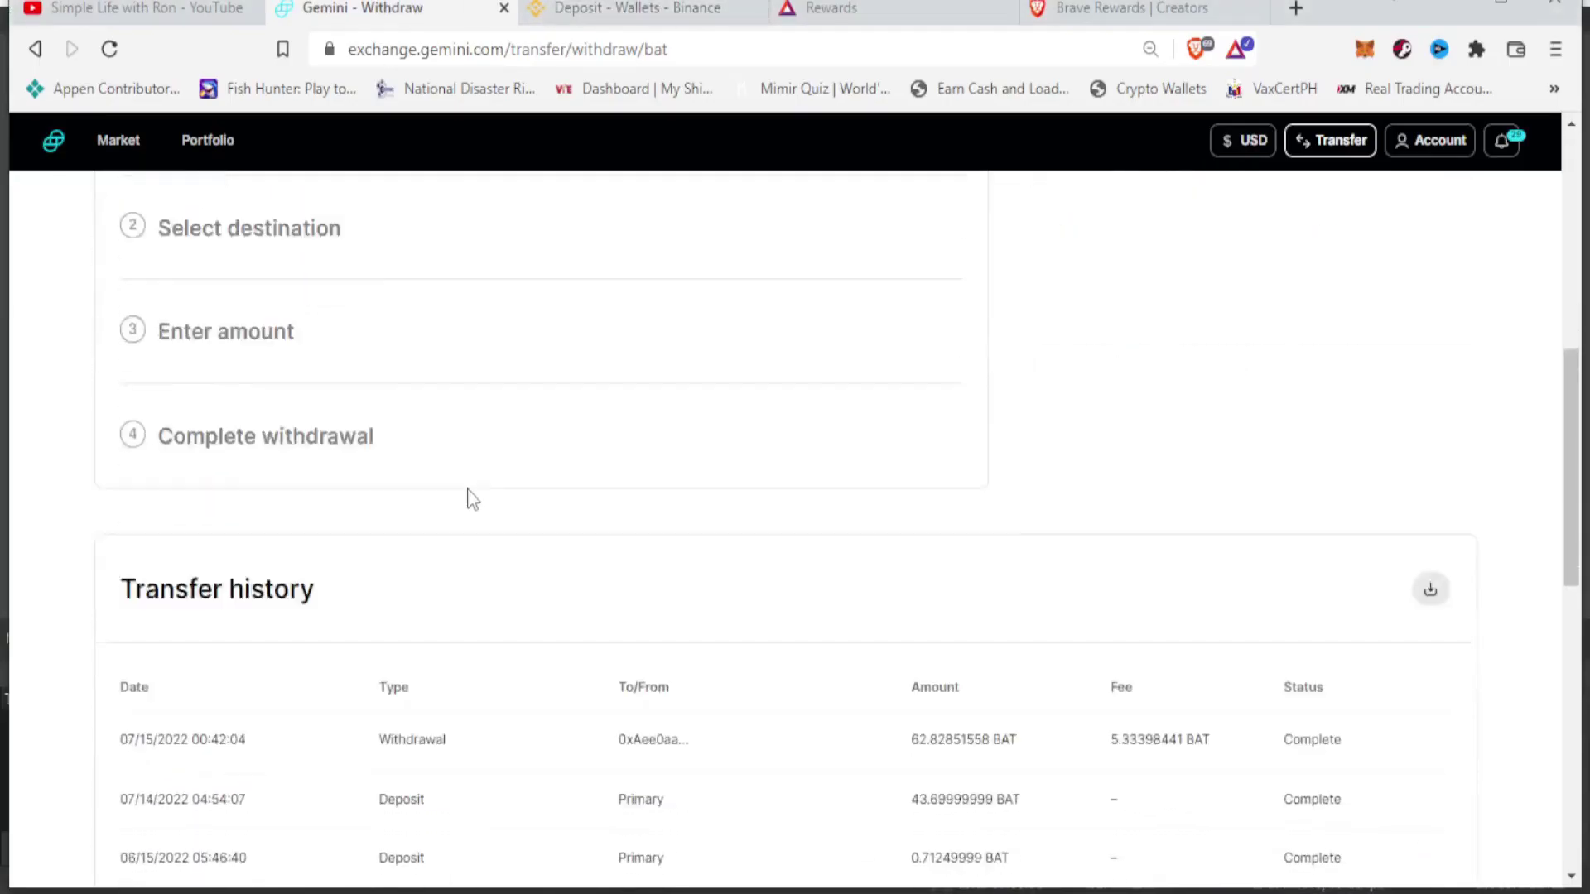
scroll(467, 497, up, 7)
scroll(466, 497, down, 2)
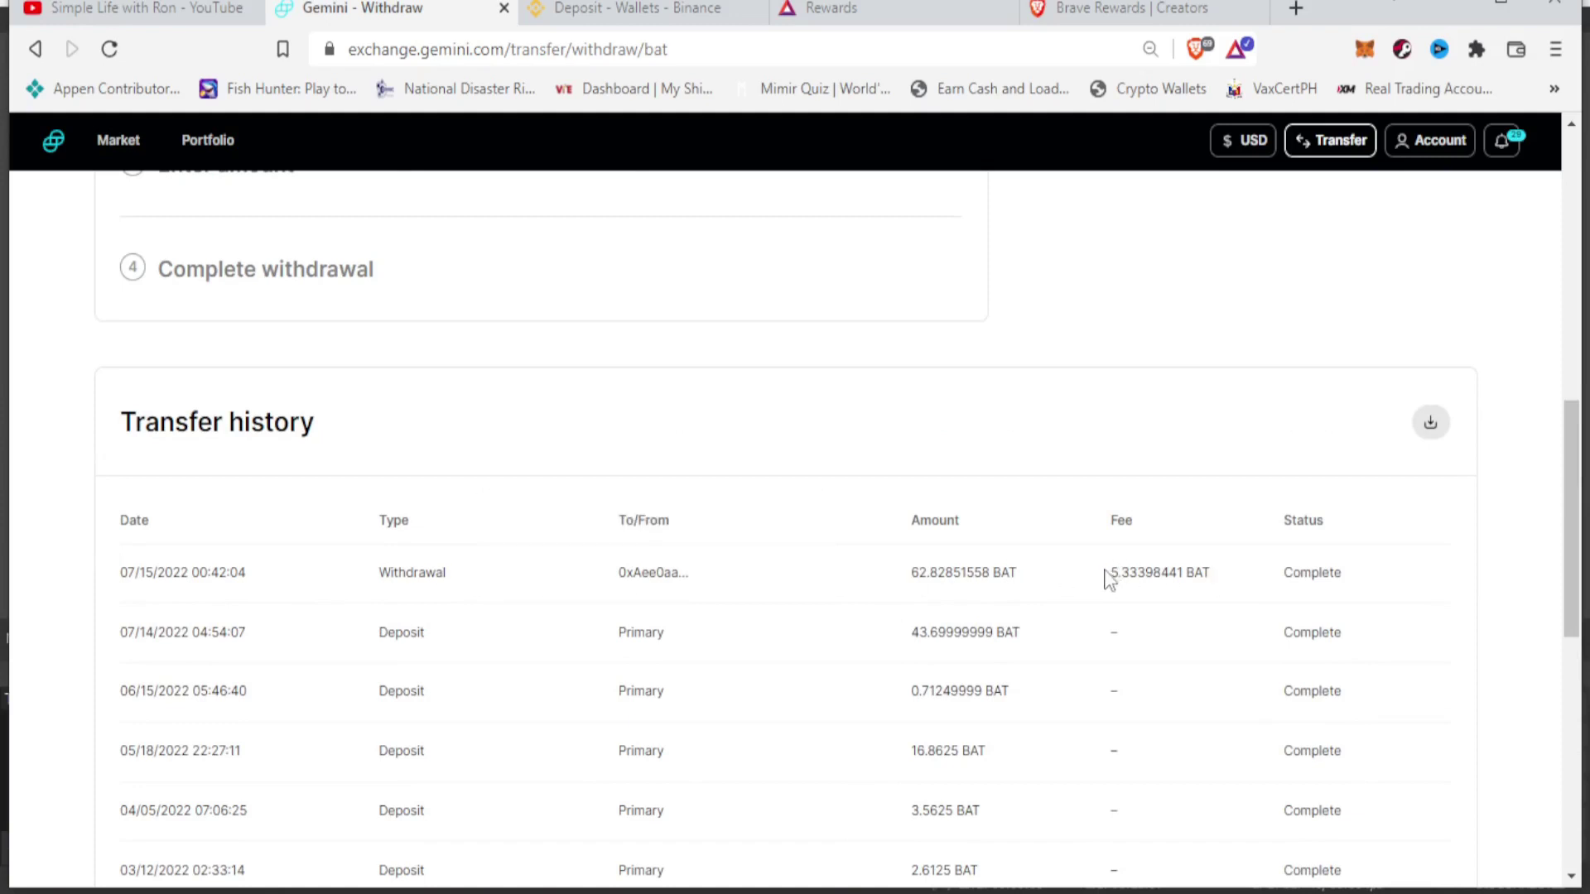
drag(1110, 572, 1219, 582)
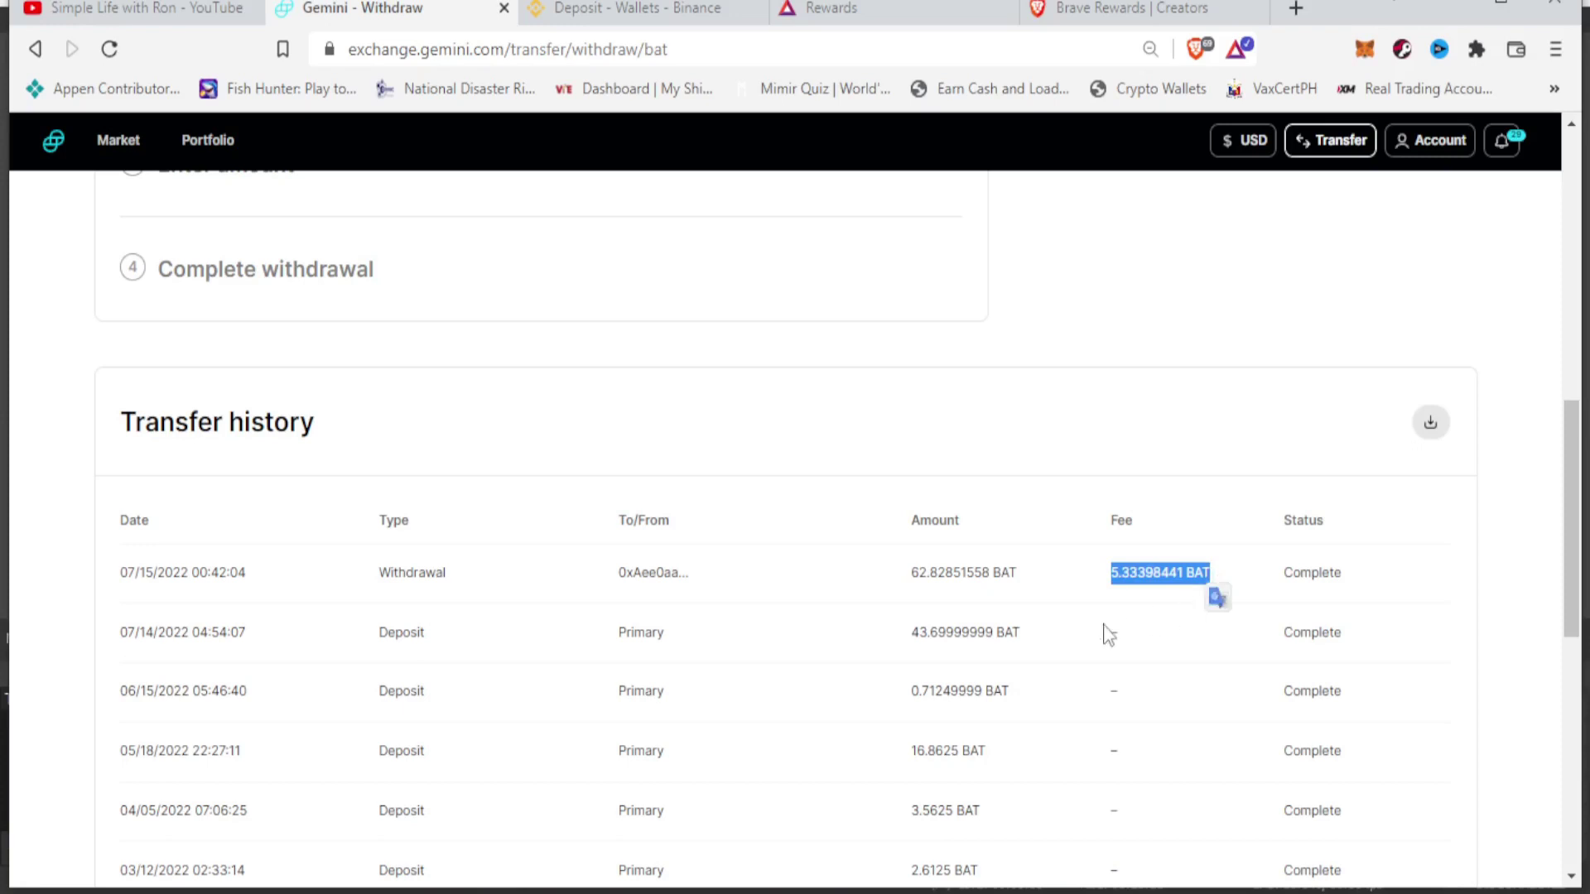
Step: Examine the amount of the latest withdrawal in the Transfer history alongside the earlier deposits
scroll(1104, 632, up, 10)
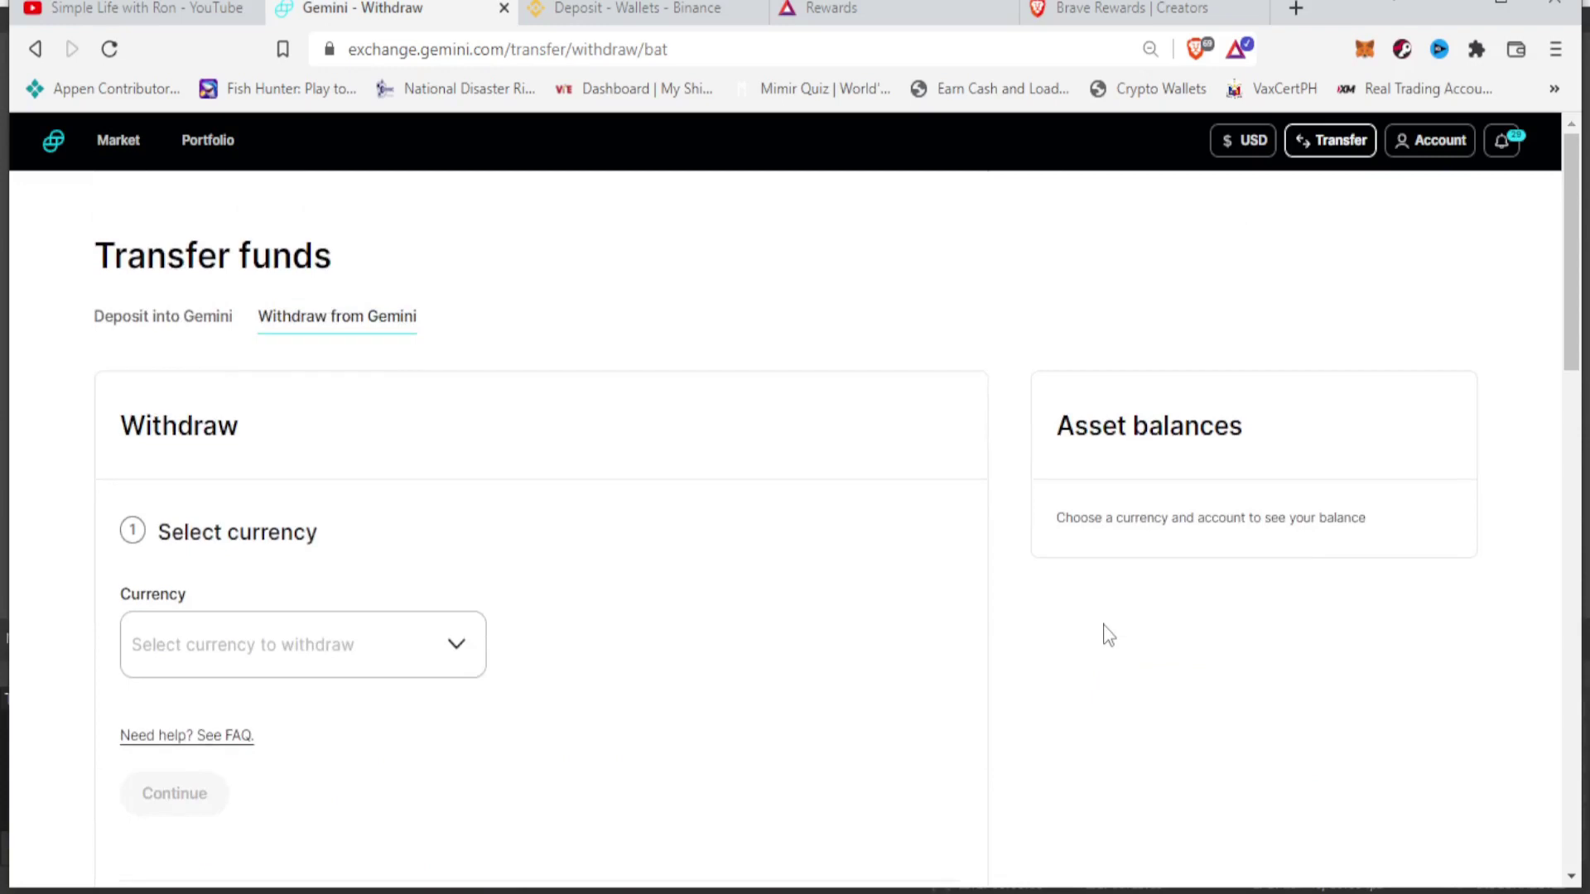
scroll(1108, 634, down, 8)
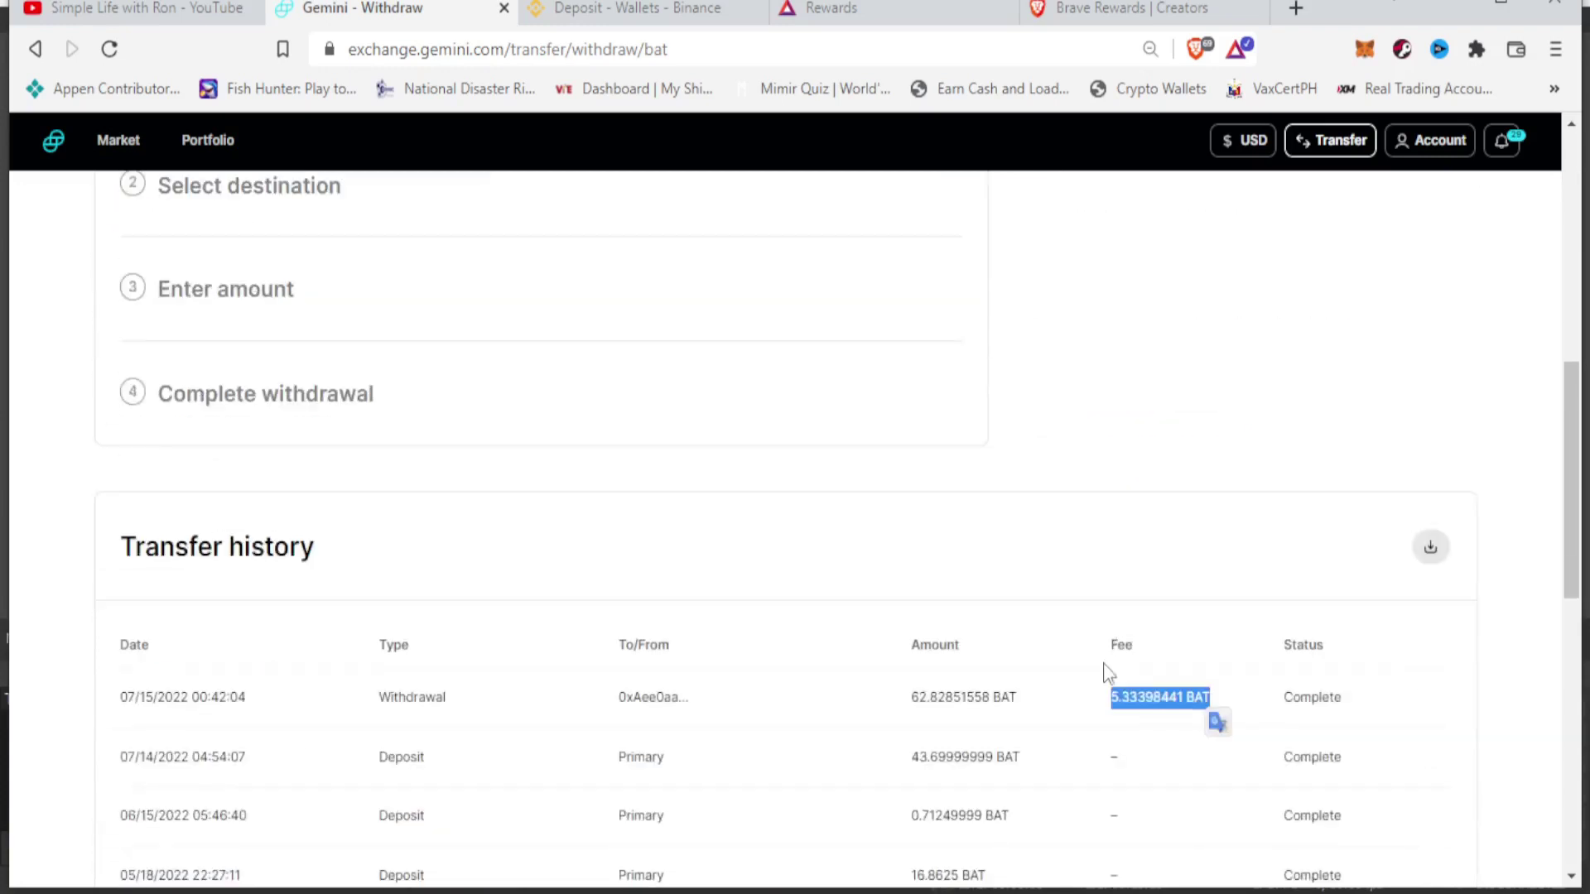
scroll(1104, 667, down, 2)
scroll(1108, 678, up, 8)
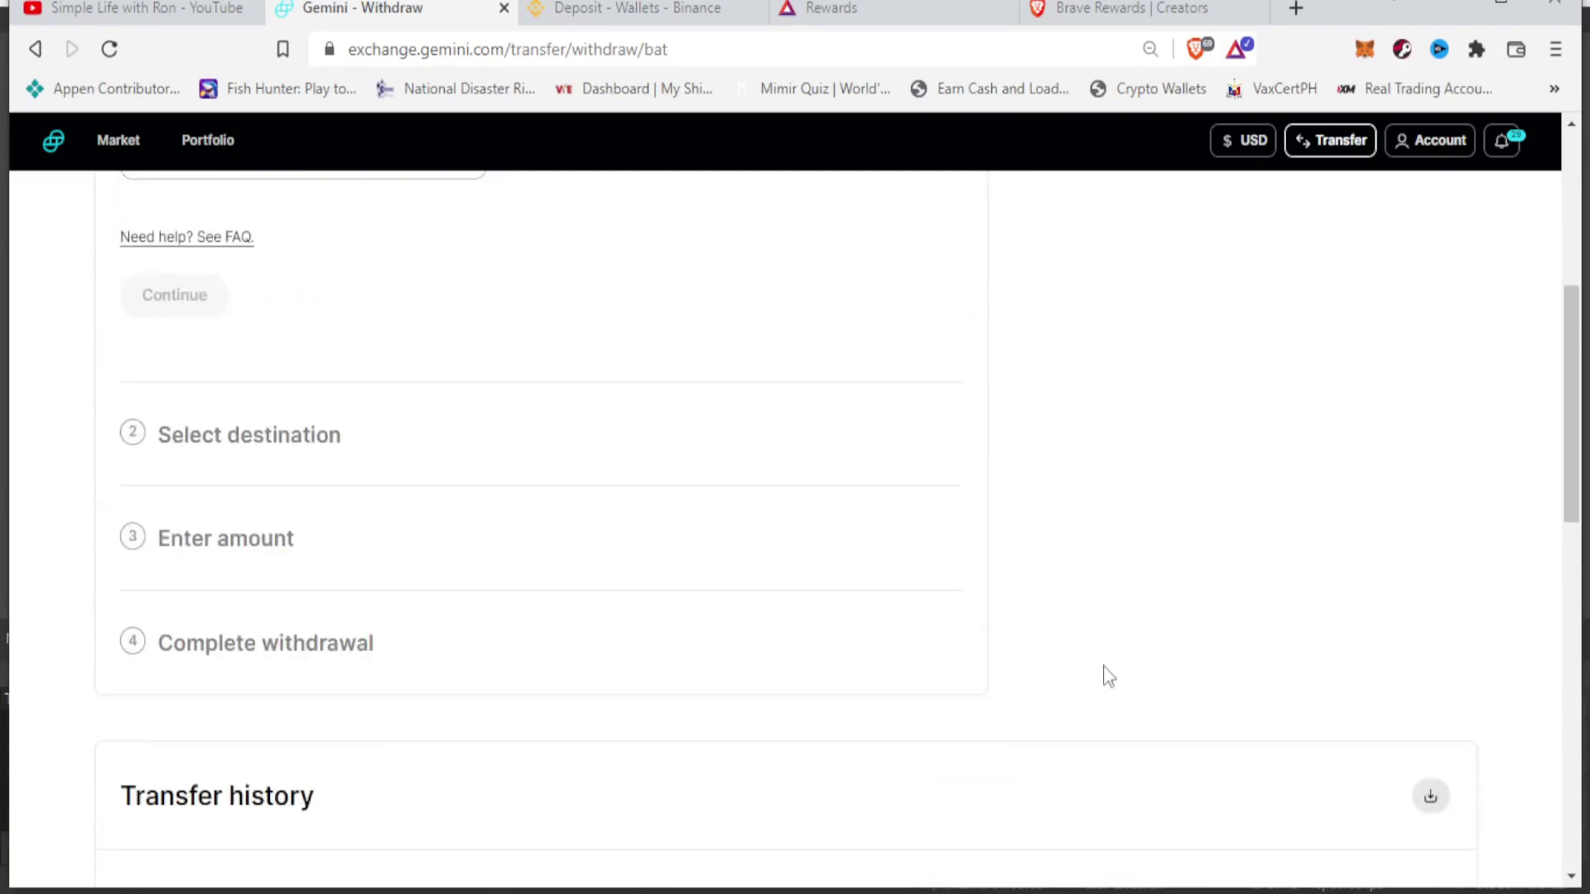
scroll(1108, 678, down, 3)
scroll(1108, 670, up, 5)
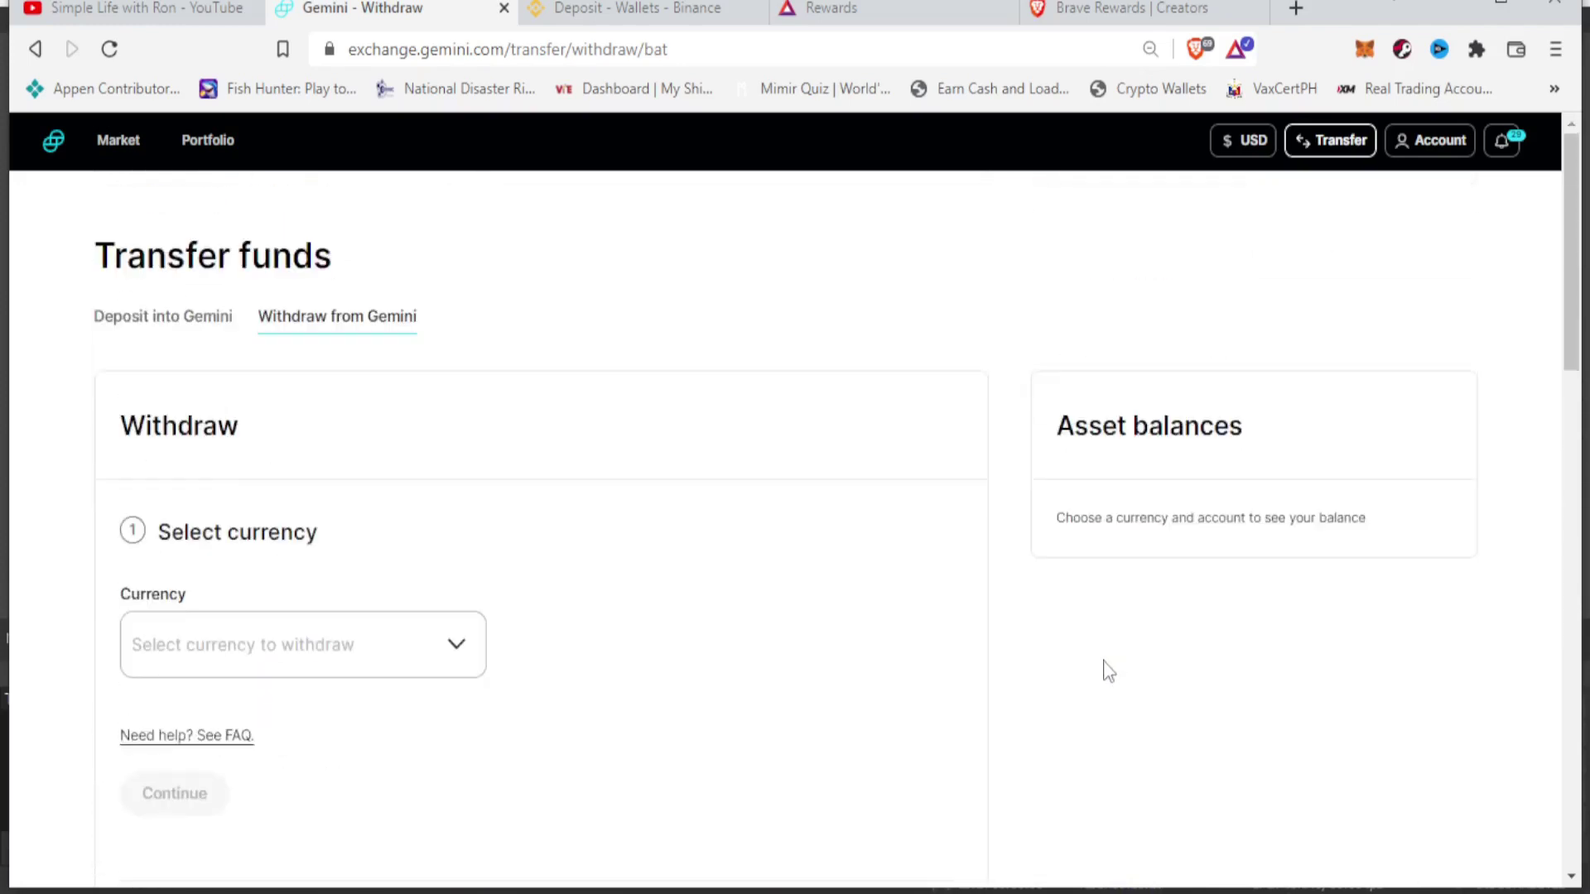
scroll(1108, 670, down, 13)
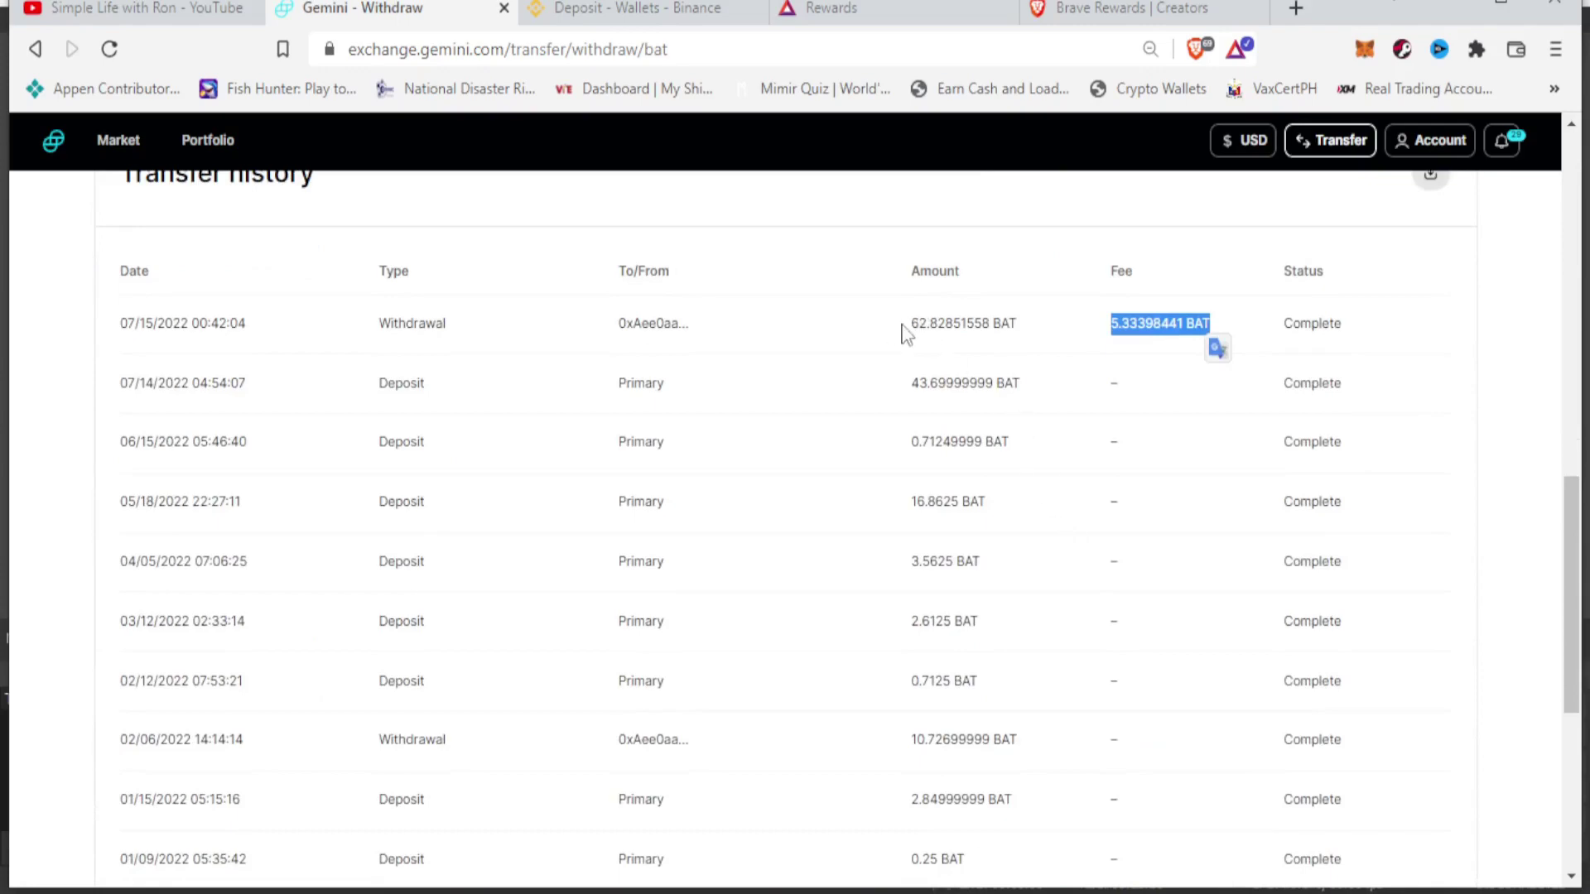
scroll(952, 488, up, 5)
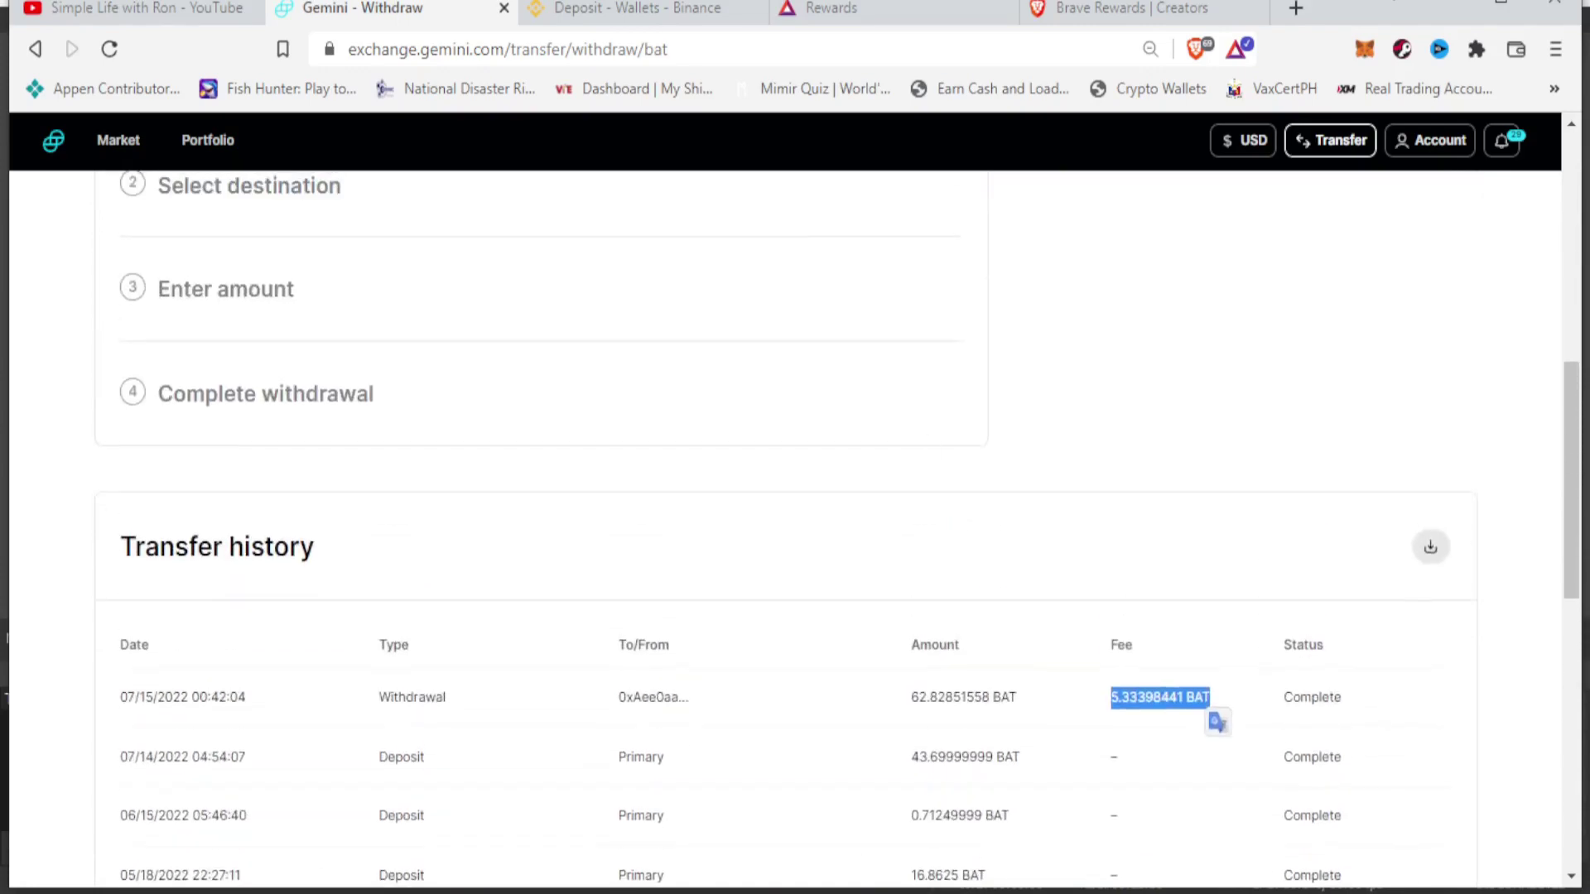
Step: Switch to the Binance page and open the Fiat and Spot wallet
click(627, 15)
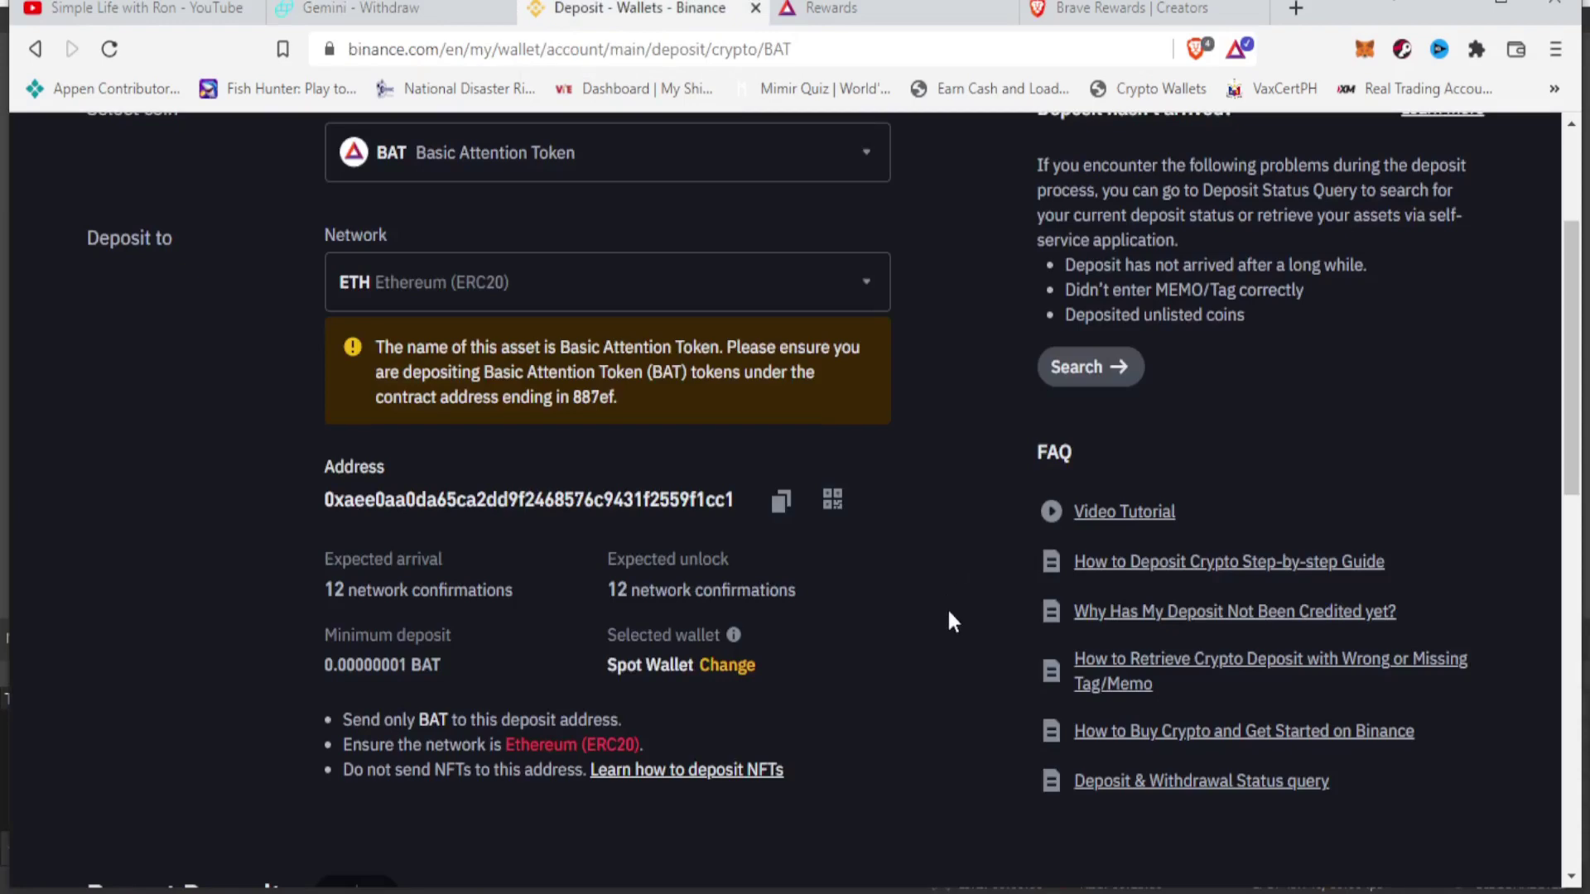
scroll(946, 608, up, 3)
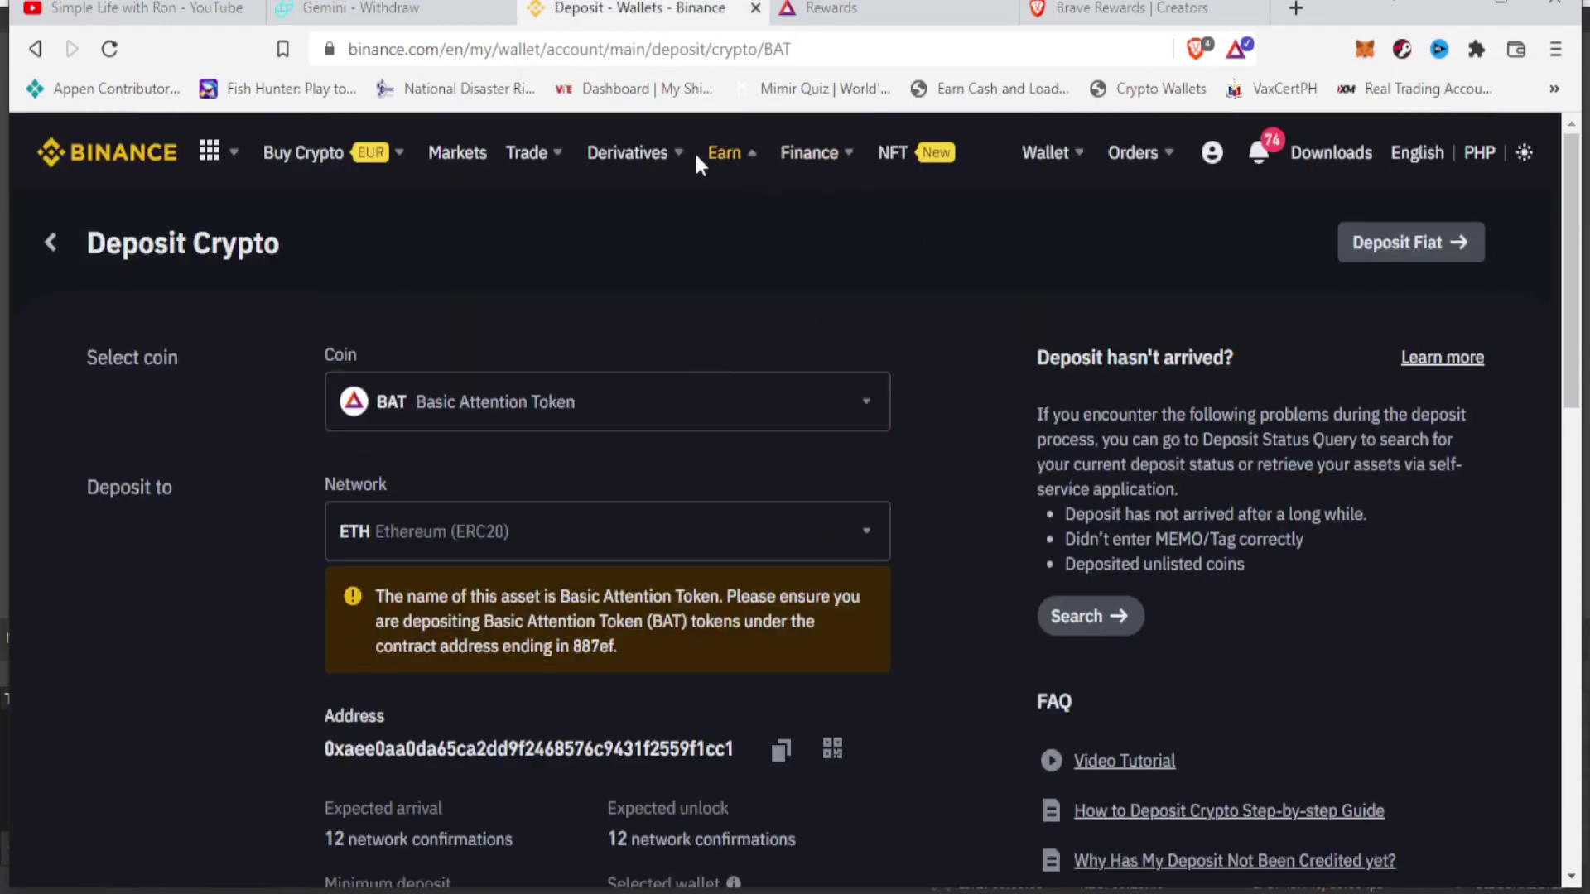
mouse_move(1046, 157)
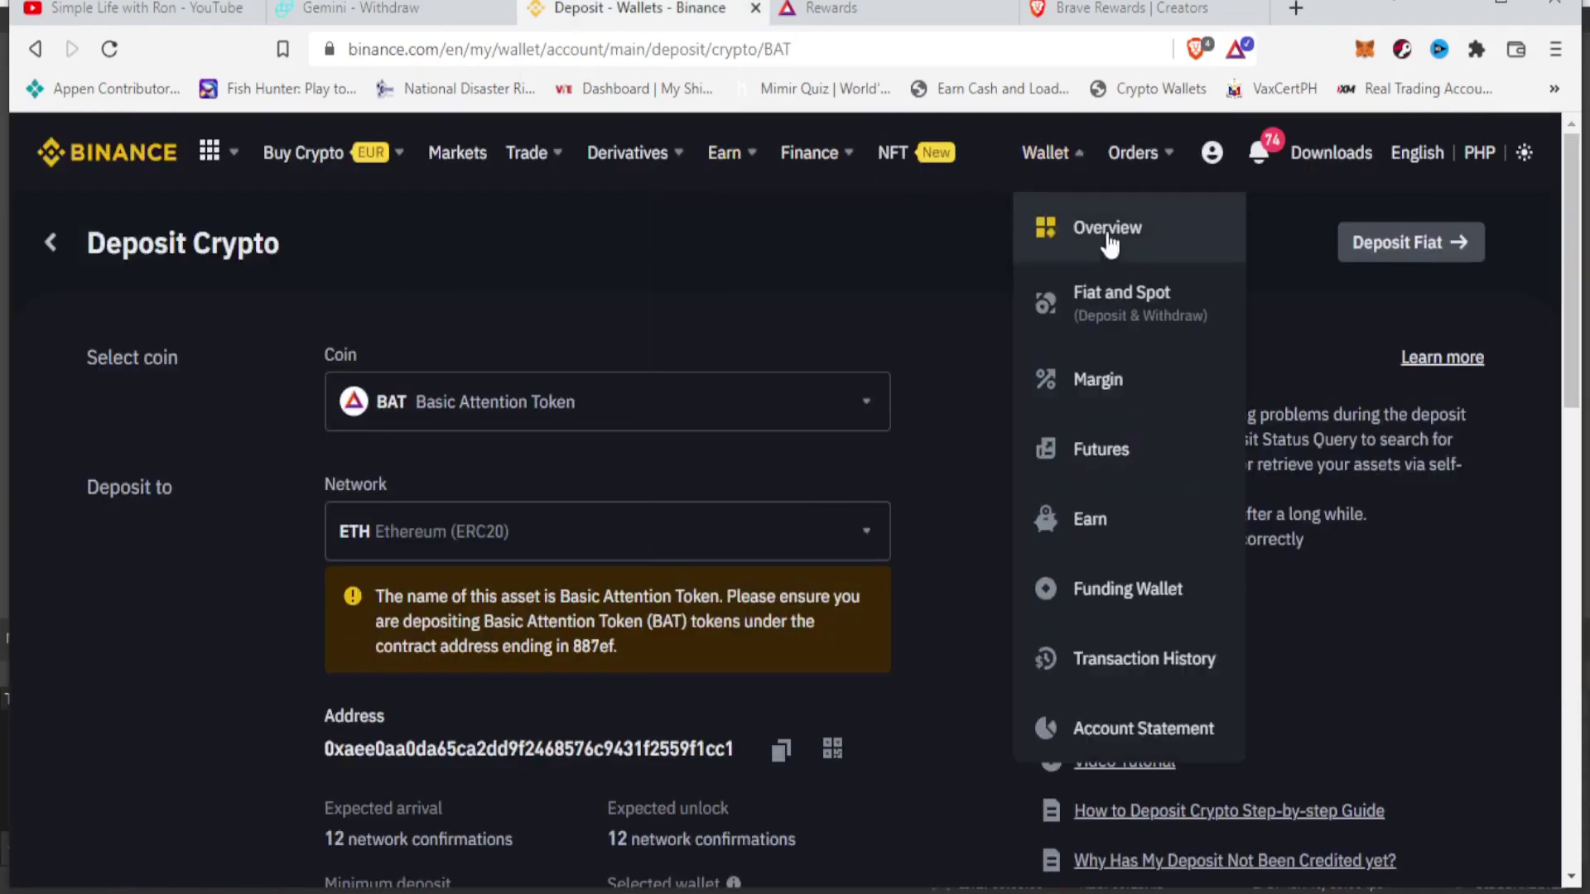
click(1125, 319)
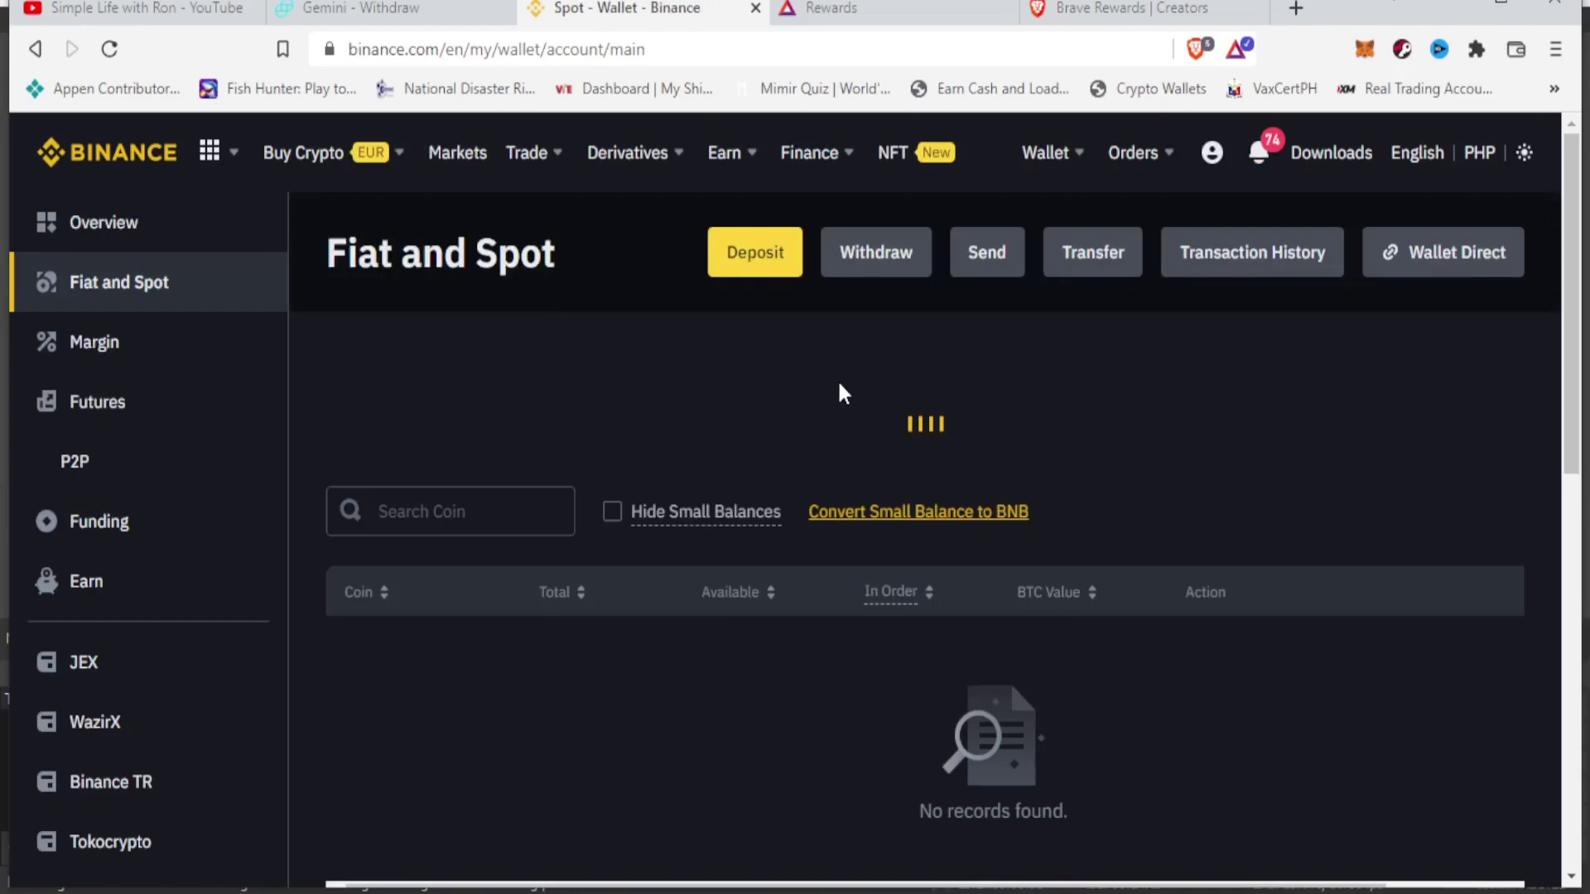
Step: Examine the estimated balance and the coin list of the Fiat and Spot wallet for the withdrawn BAT
scroll(842, 432, down, 1)
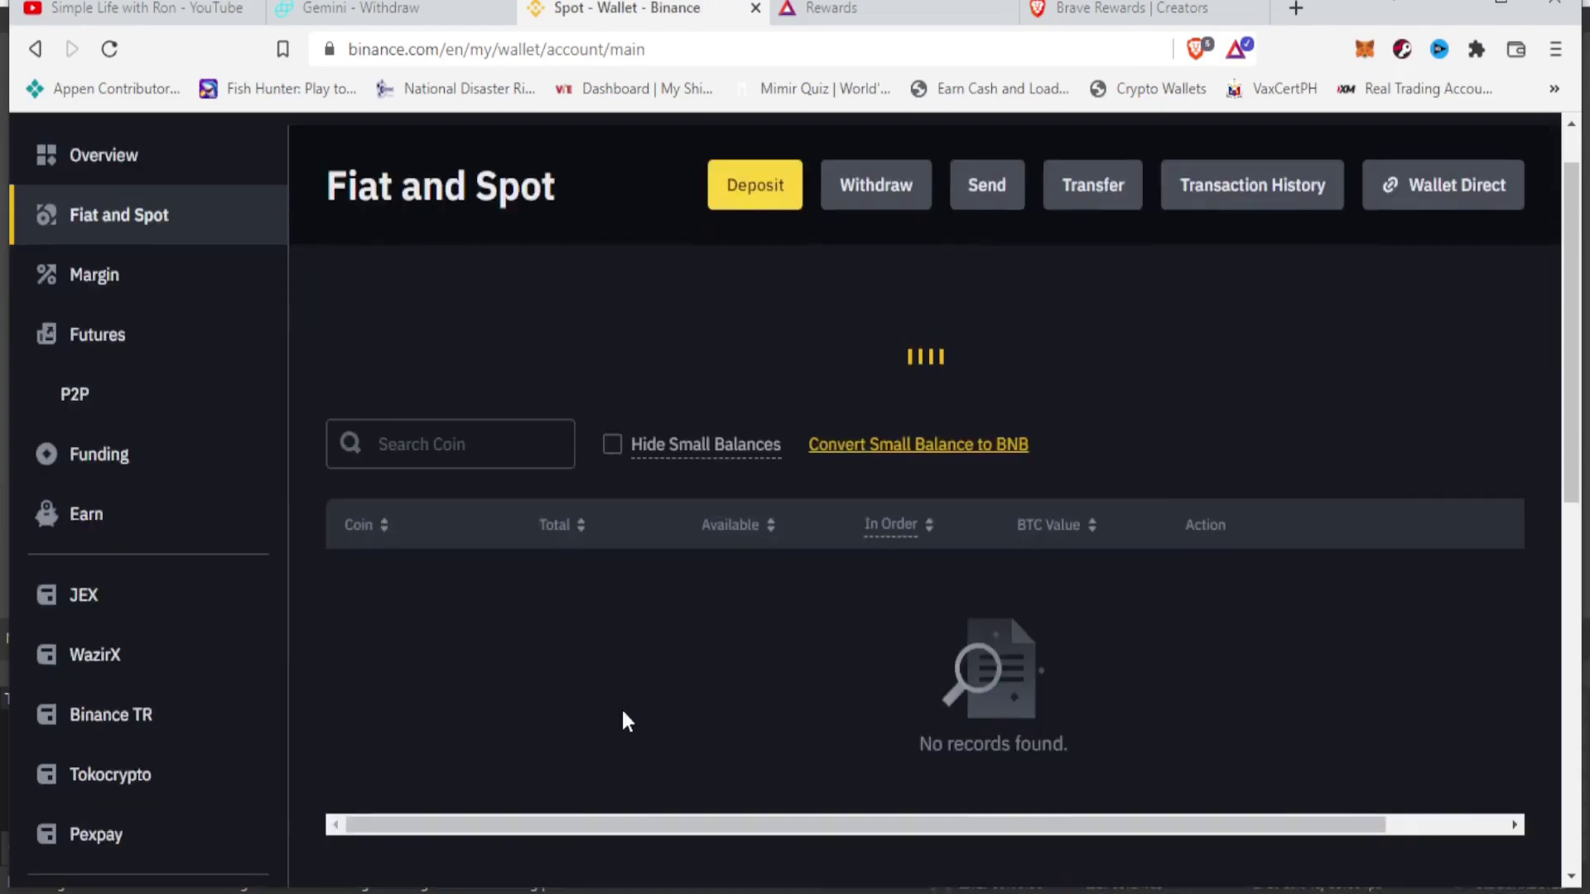
scroll(631, 705, down, 3)
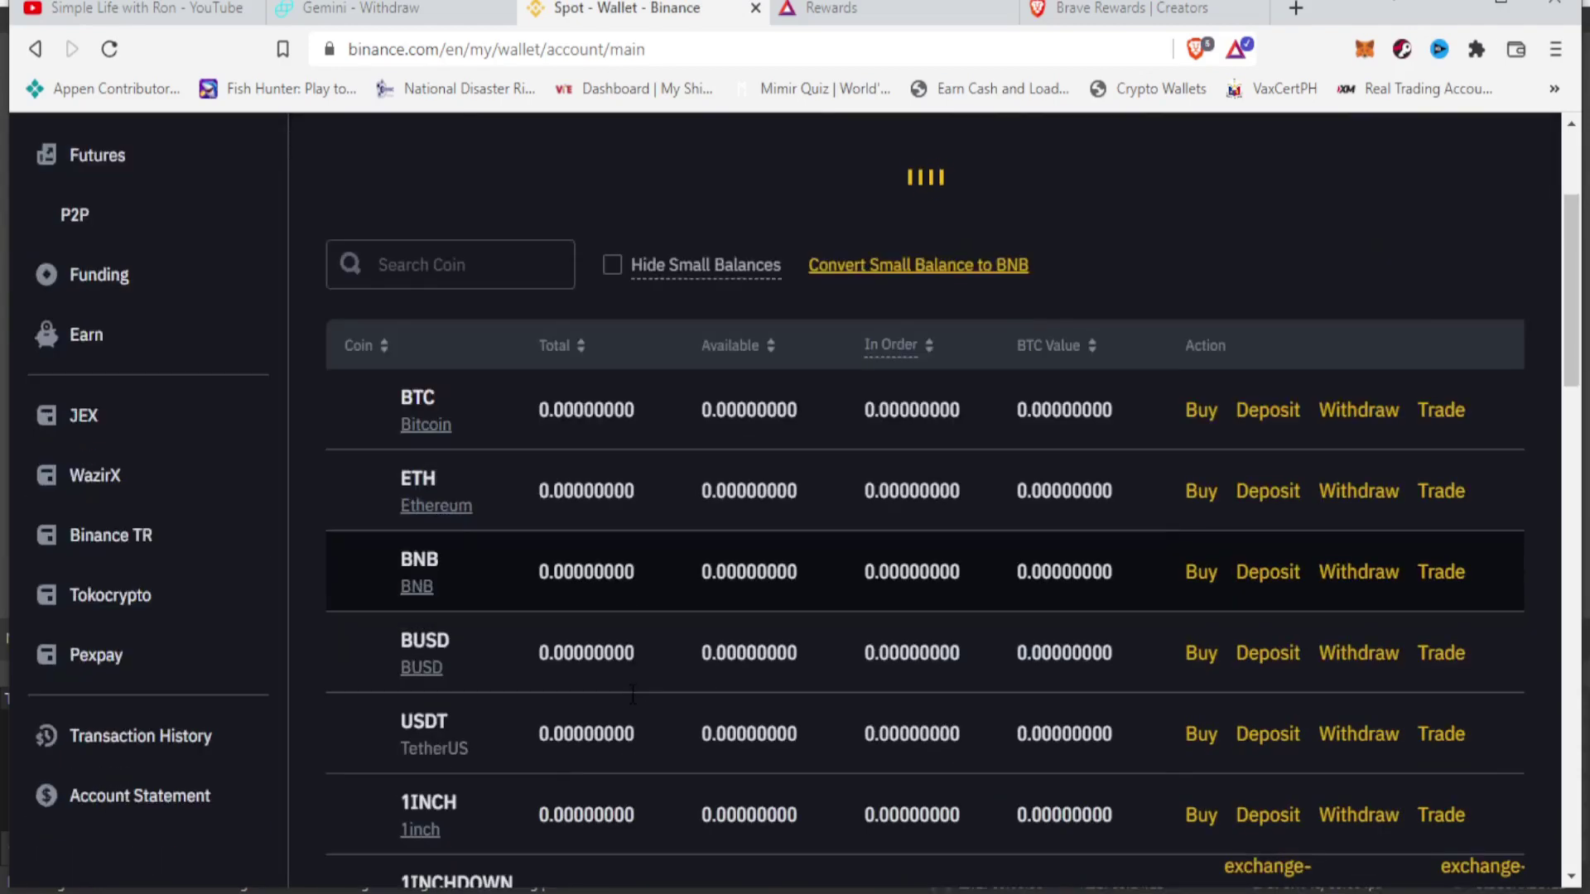
scroll(631, 706, down, 2)
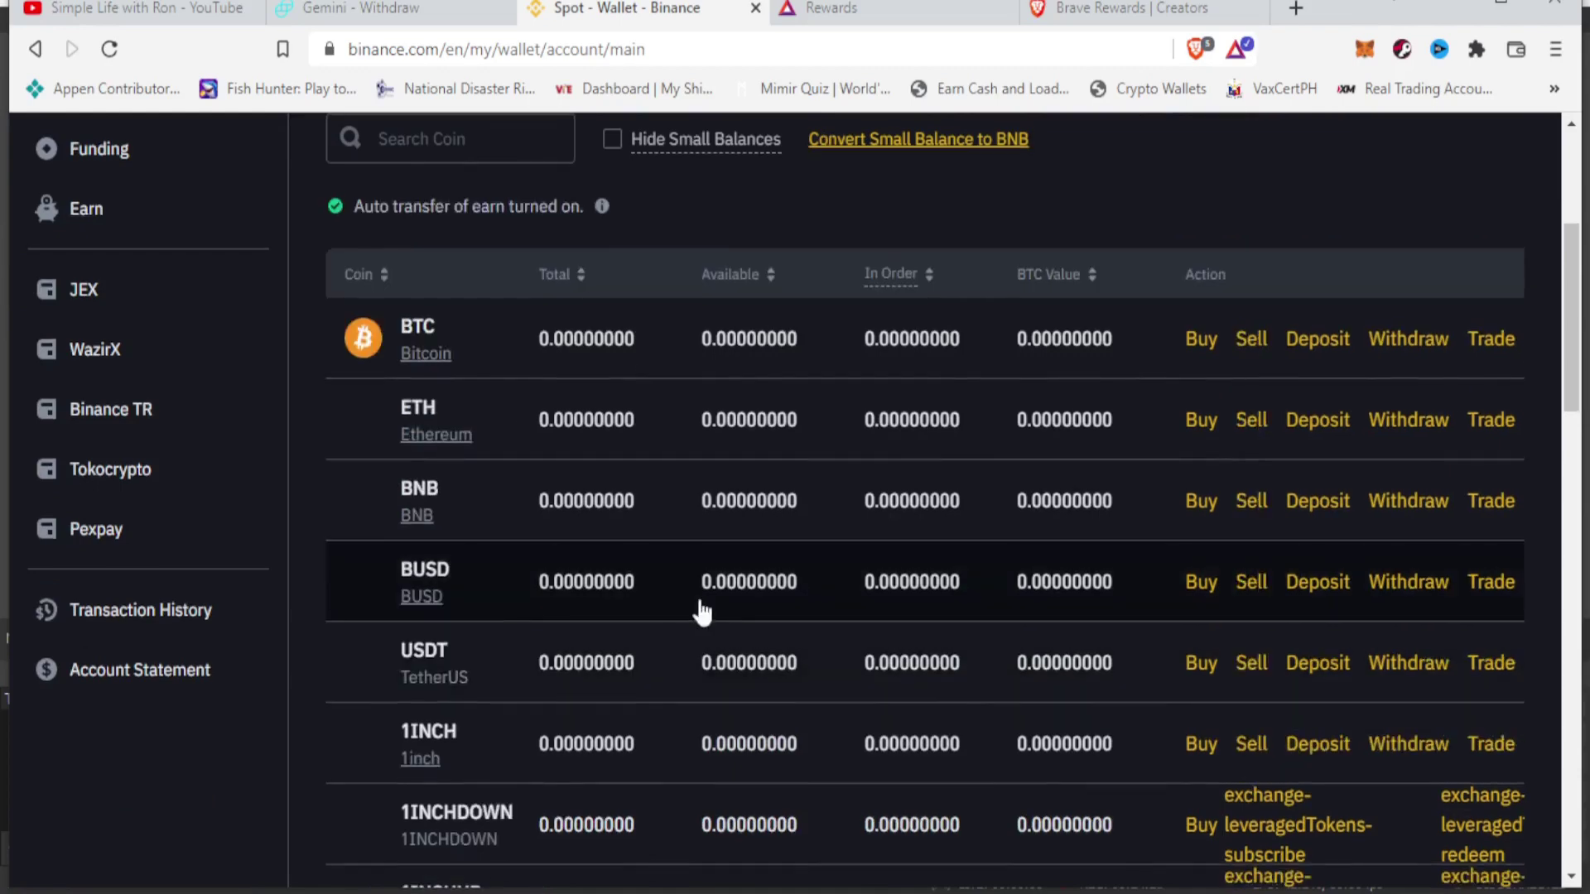
scroll(699, 605, up, 5)
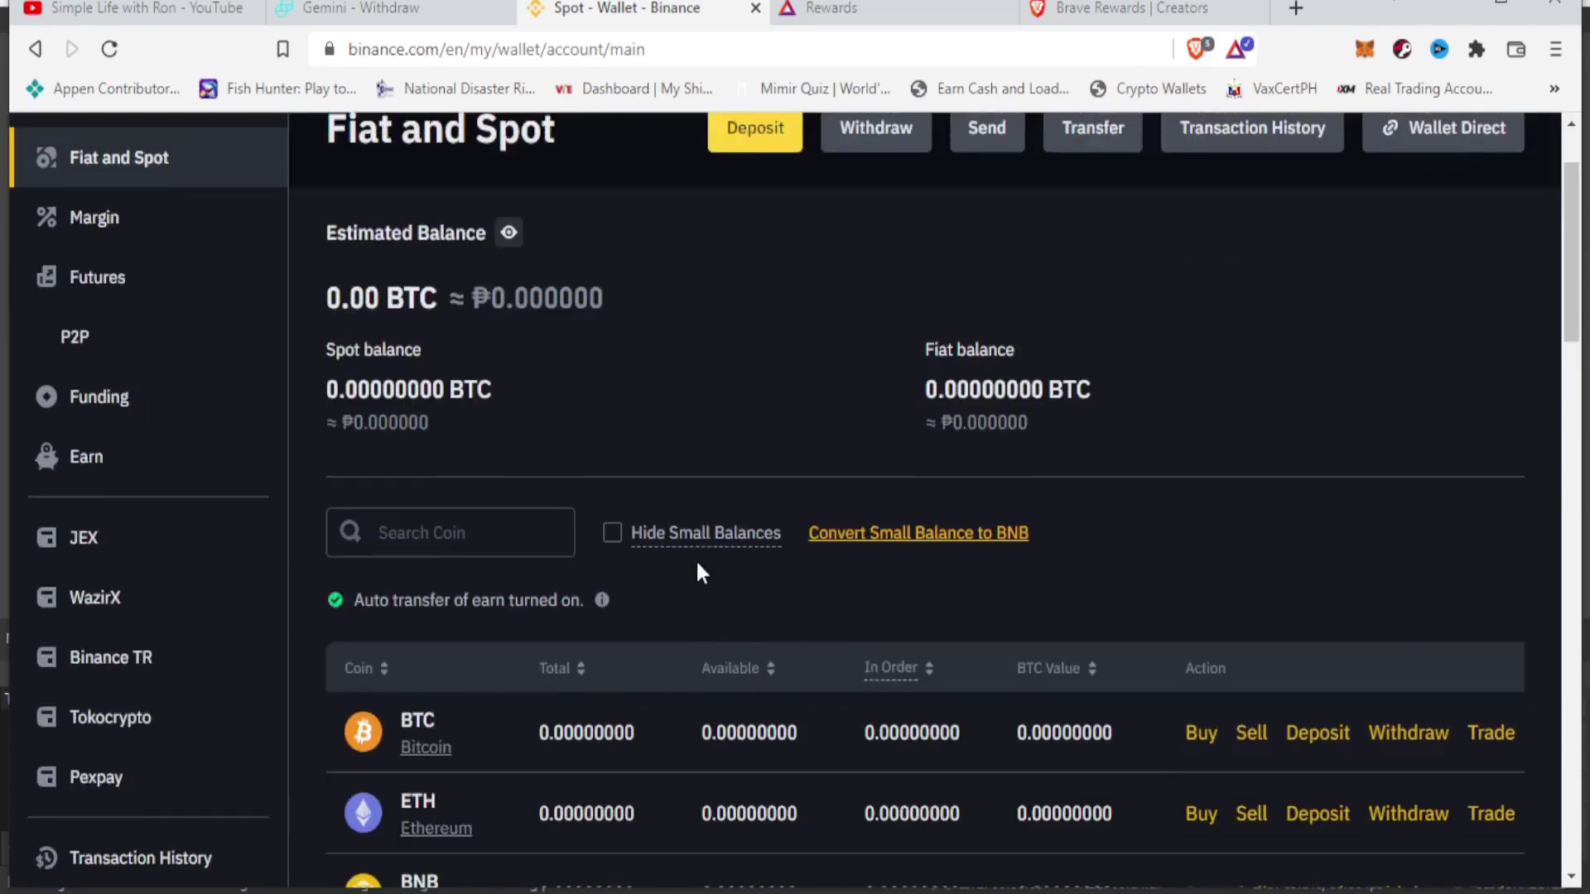
scroll(698, 568, down, 5)
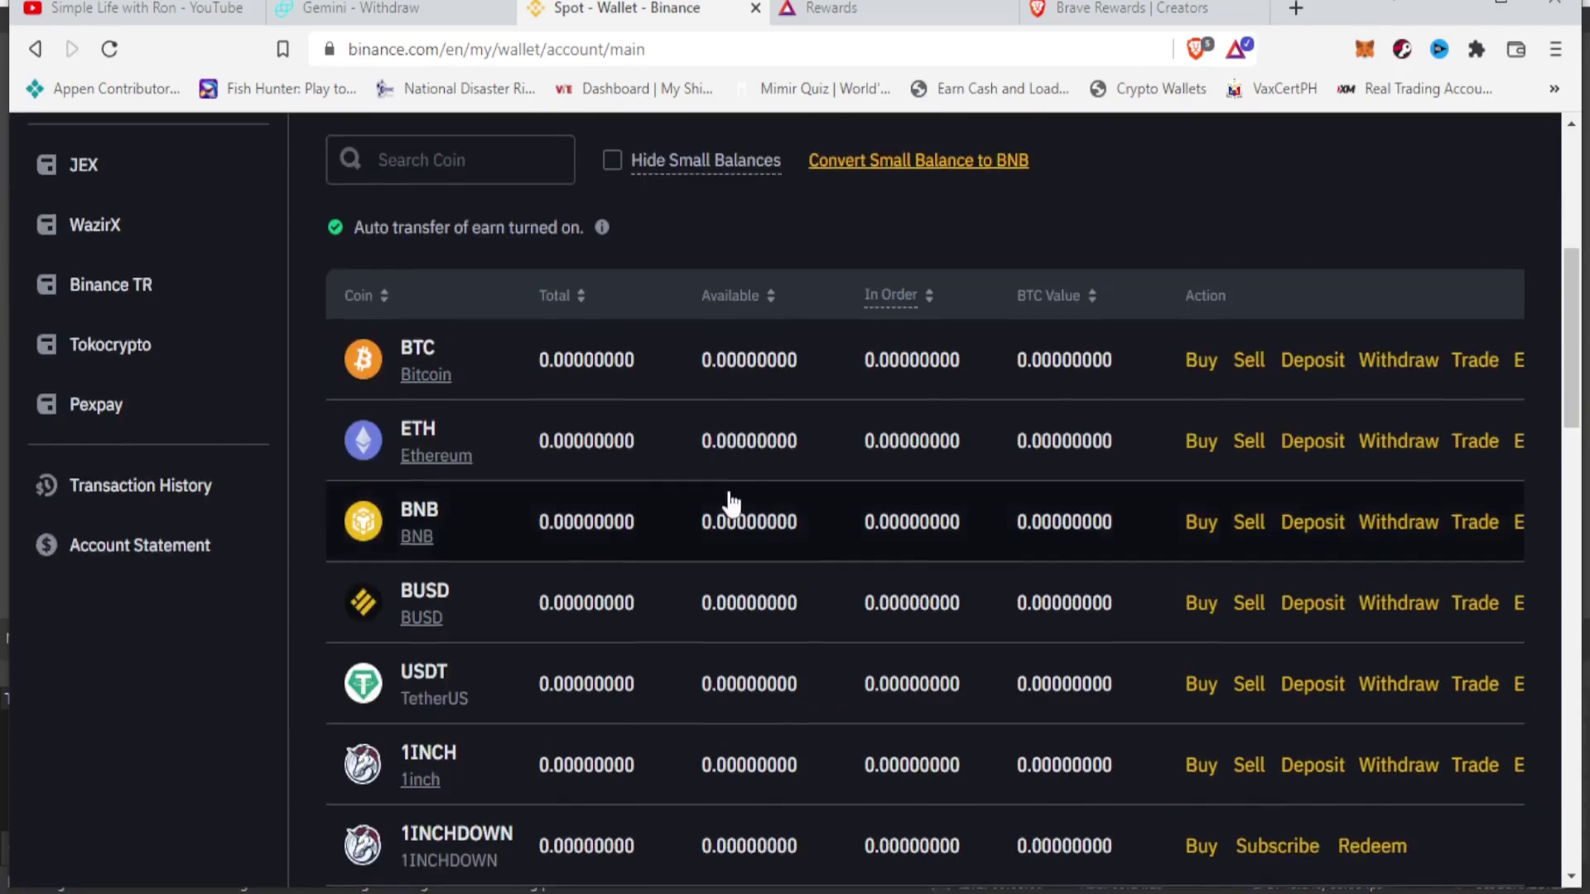
scroll(728, 503, up, 5)
scroll(727, 497, up, 2)
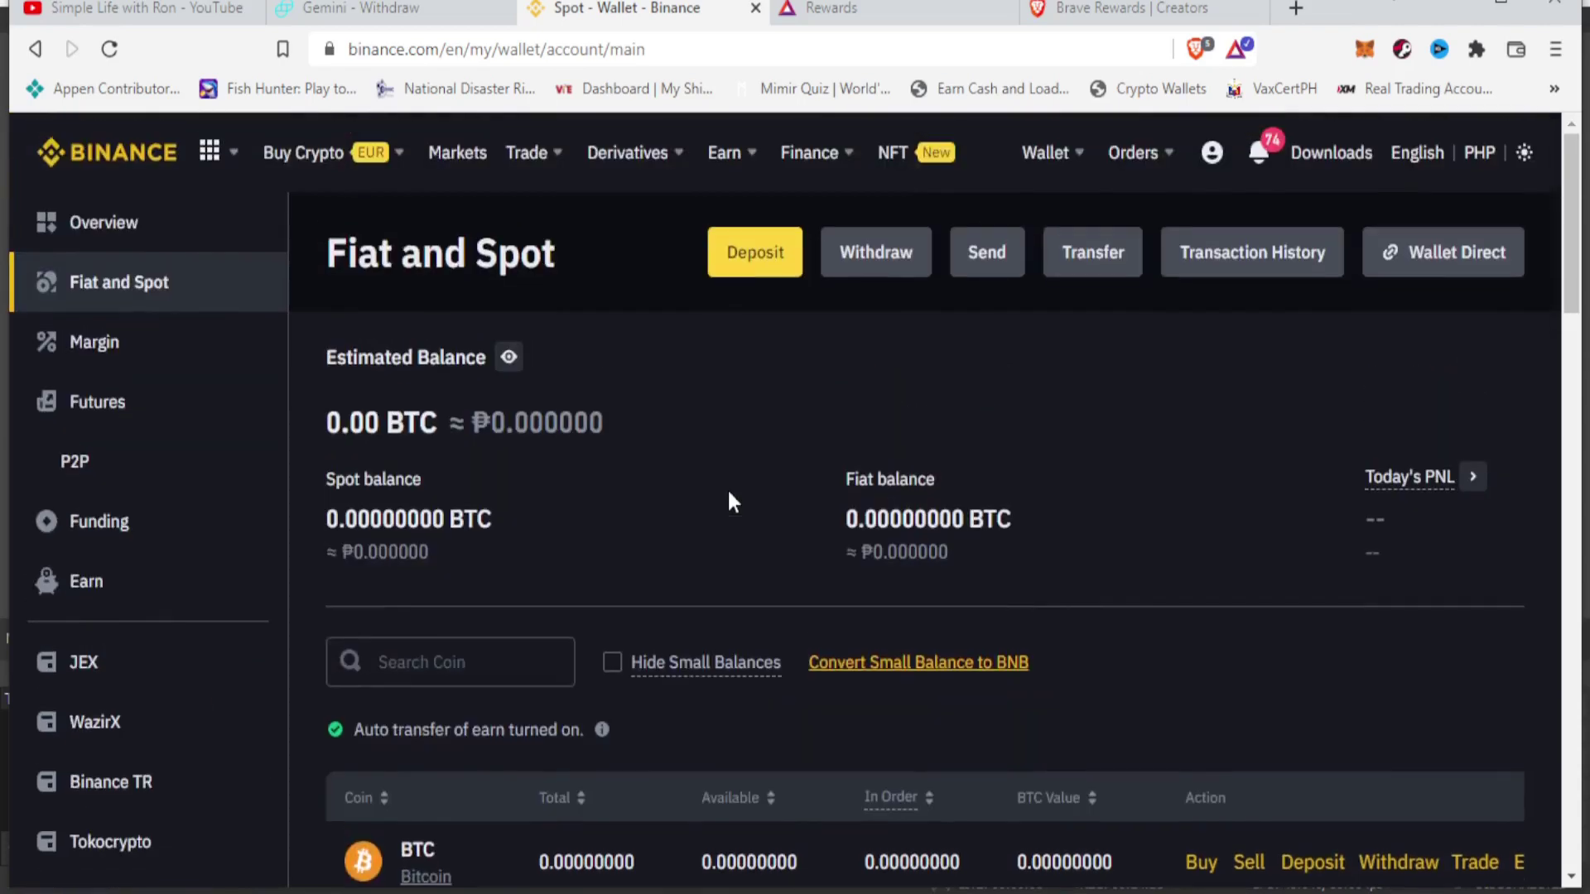
Step: Check the wallet balances under My Assets in the Wallet Overview and look through the coins in the Funding wallet
click(130, 240)
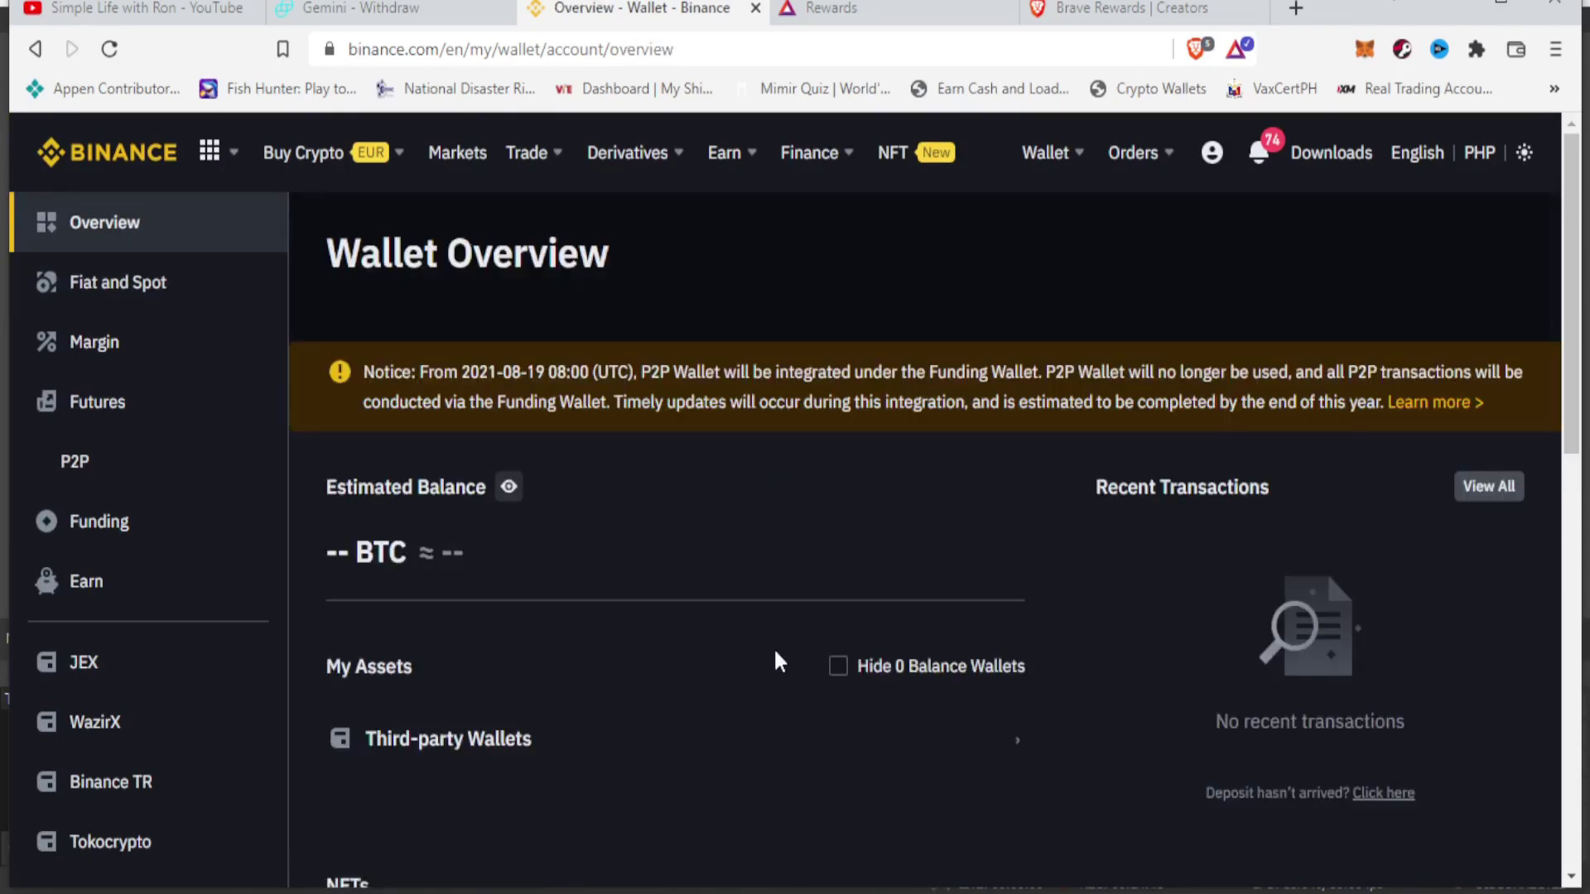
scroll(776, 655, down, 7)
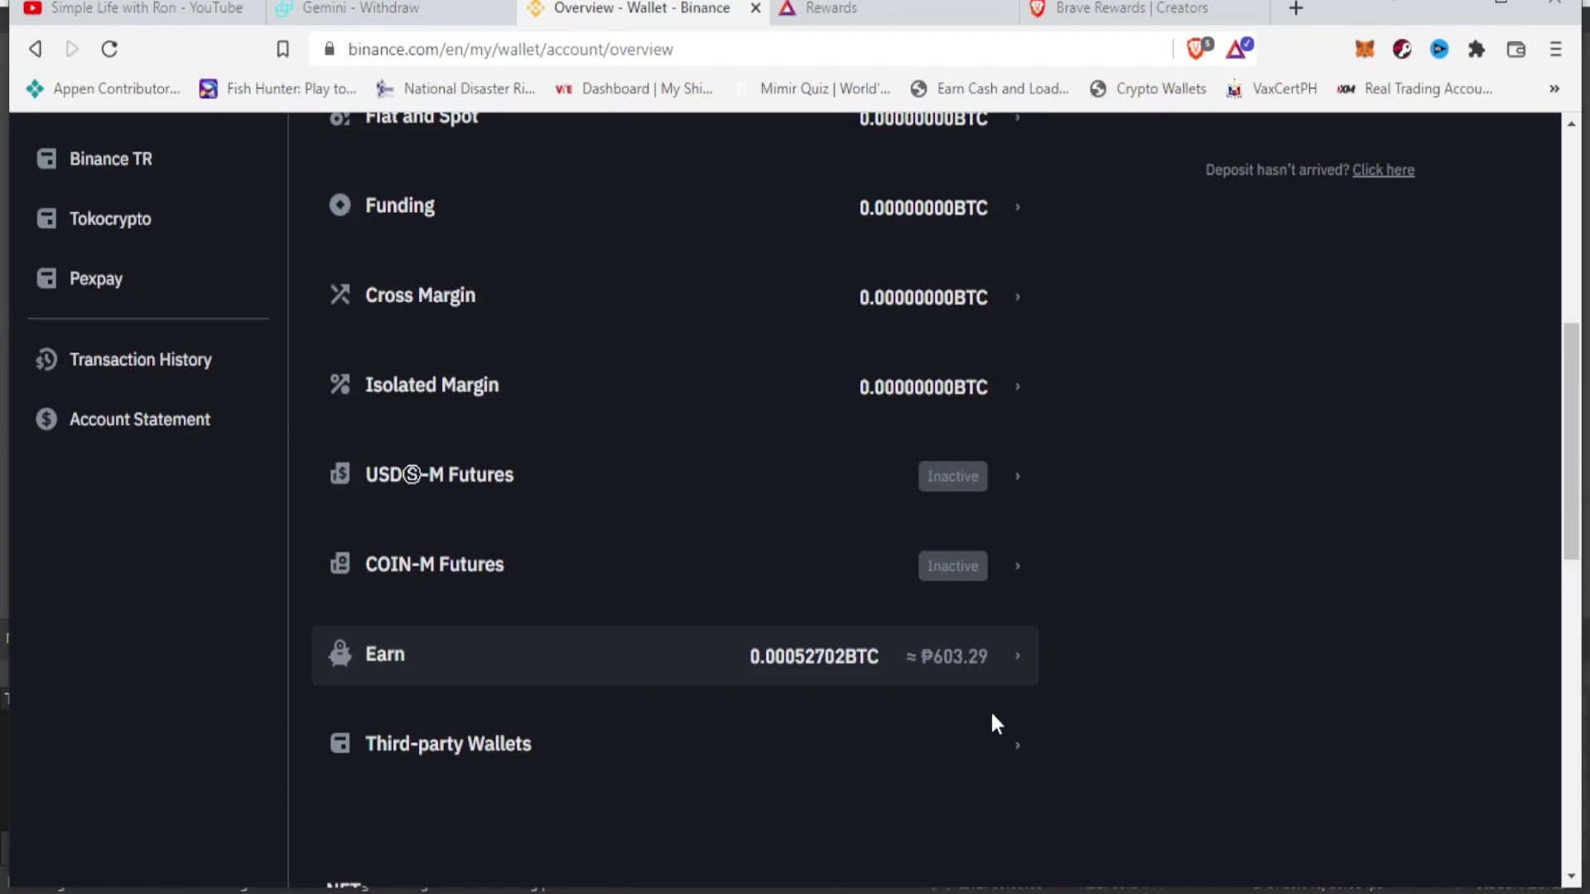
click(992, 714)
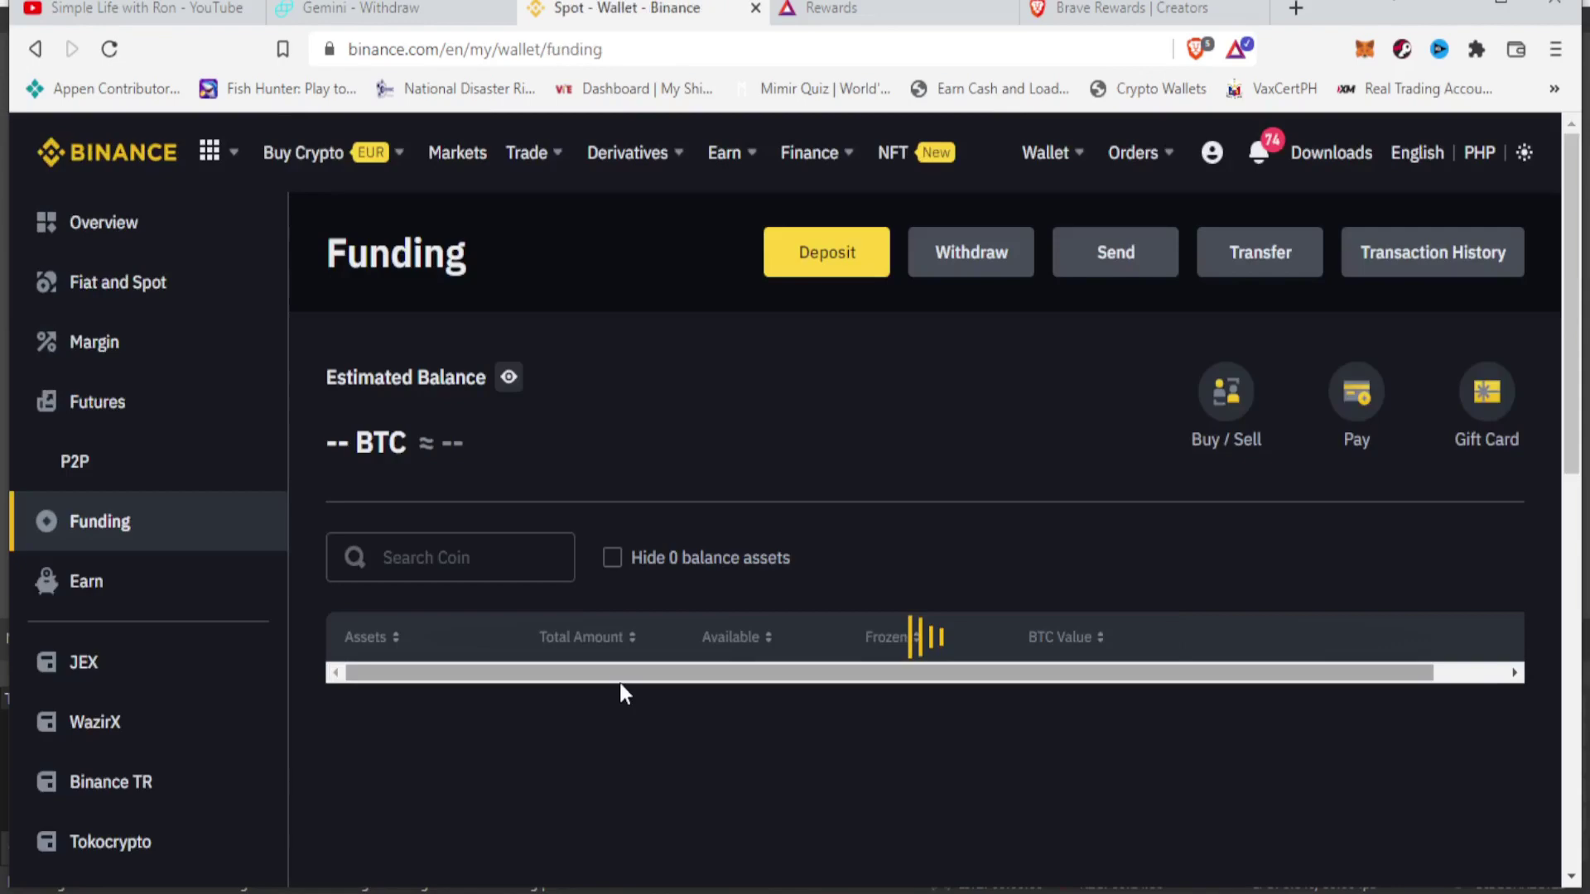
scroll(619, 679, down, 10)
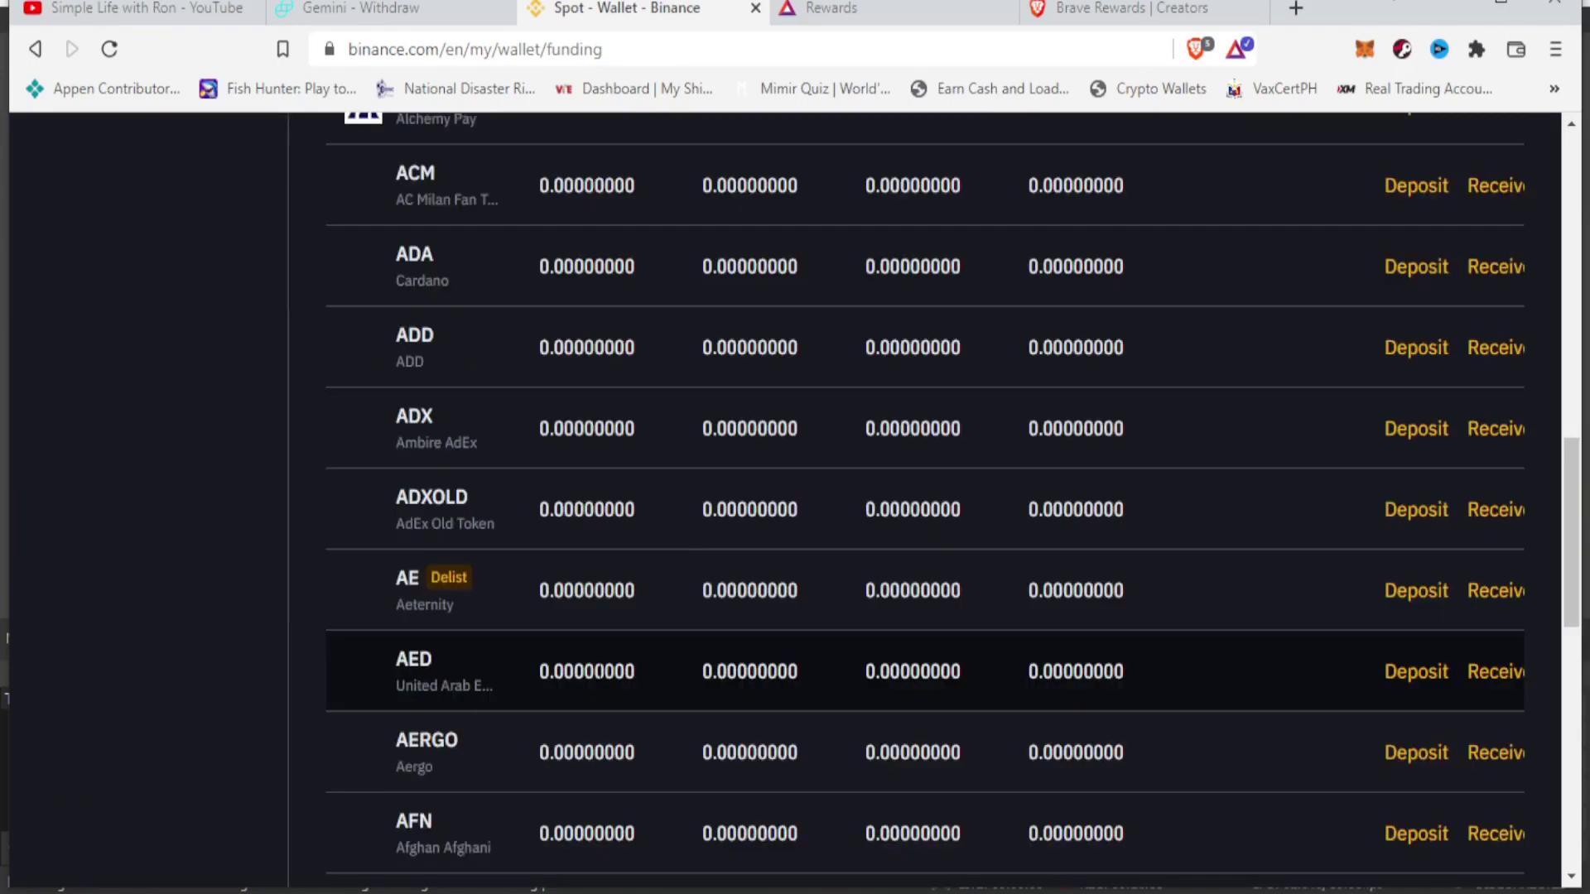